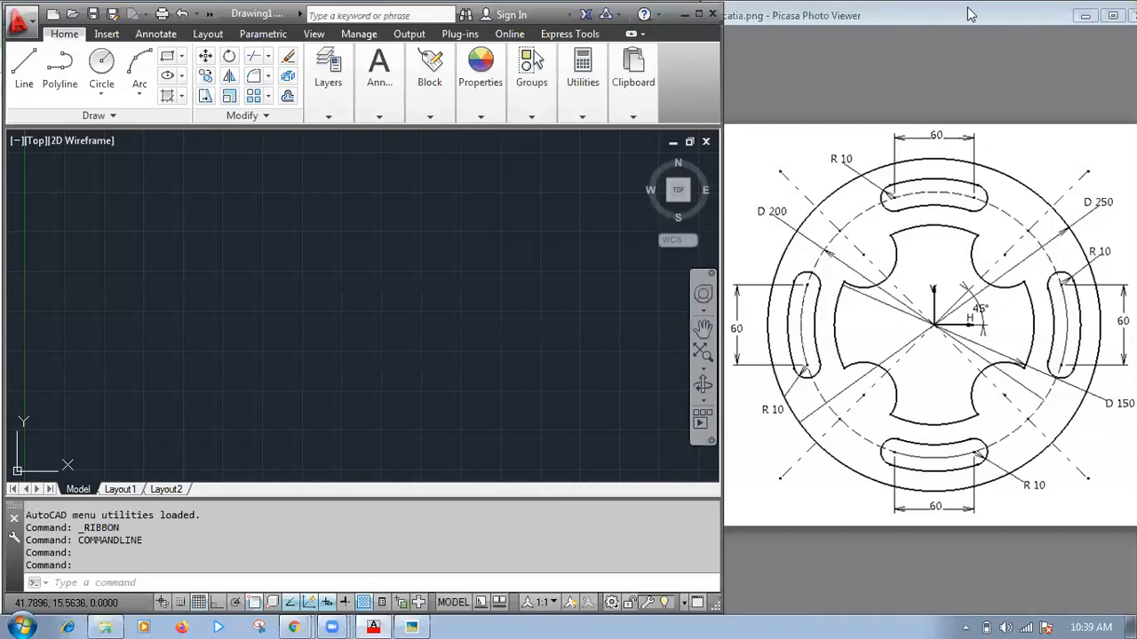
click(971, 14)
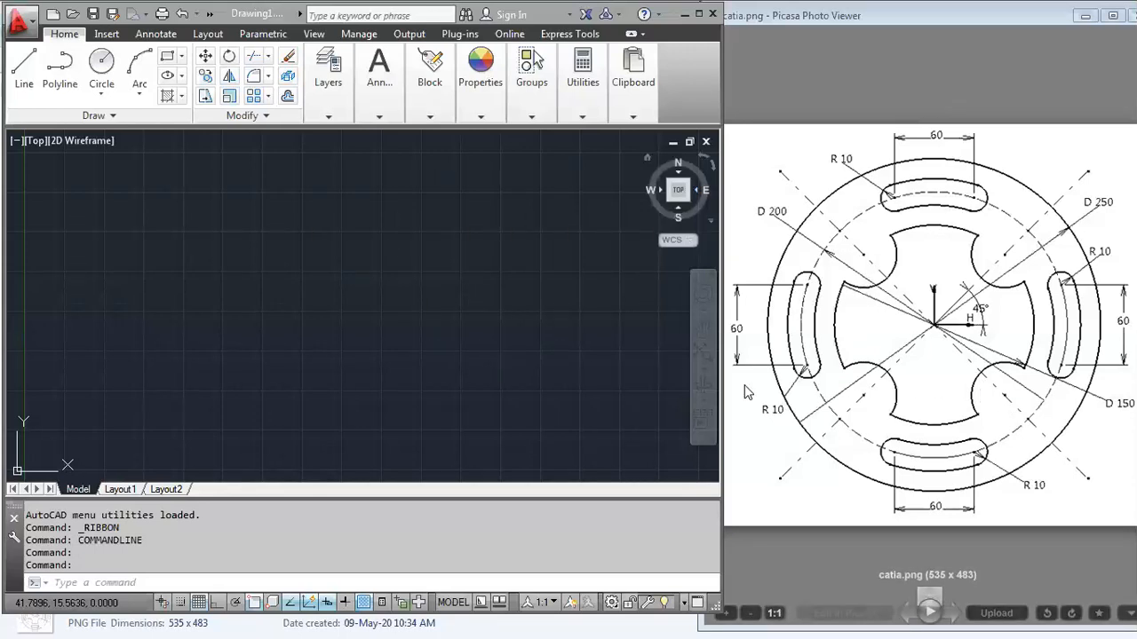
click(105, 94)
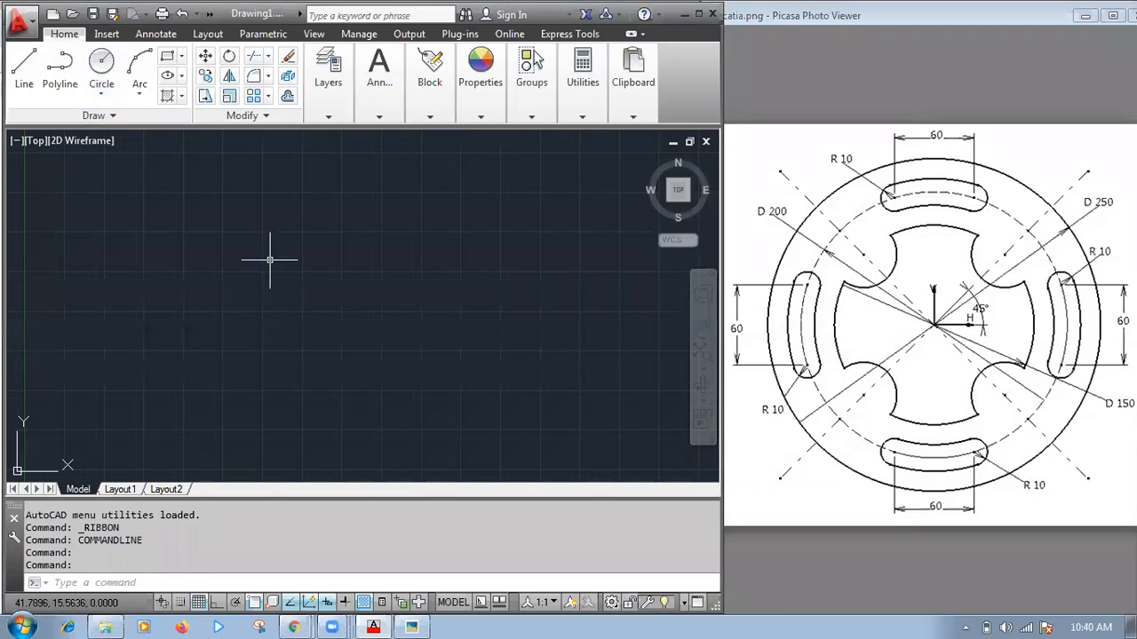
click(480, 191)
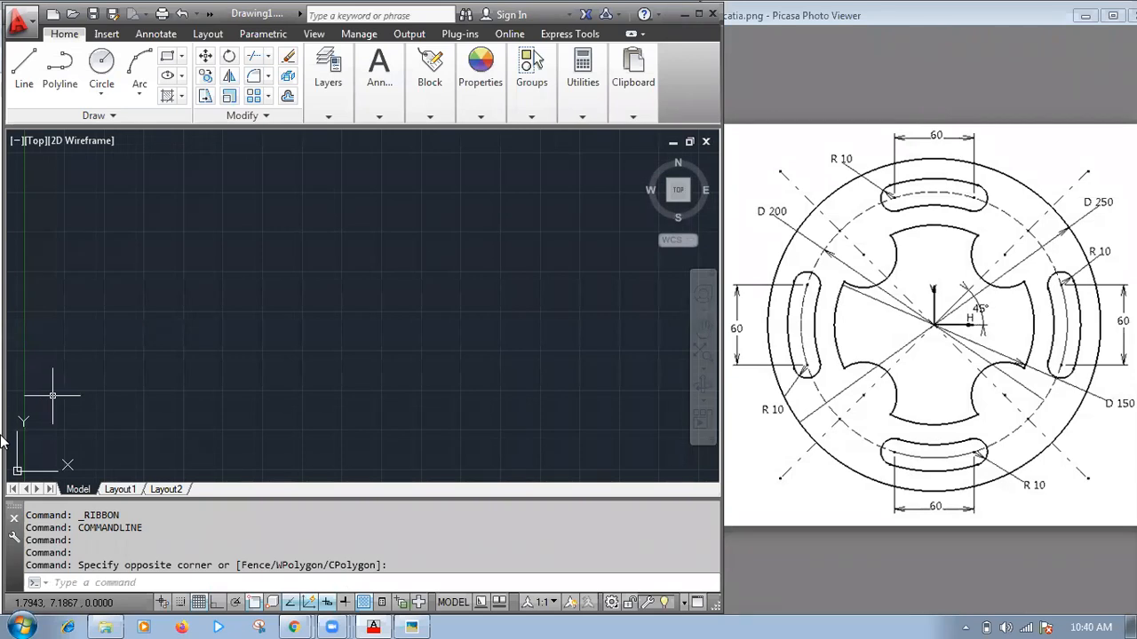
- Draw a circle of diameter 150 centred at the origin 0,0 and fit it in the view
text(C)
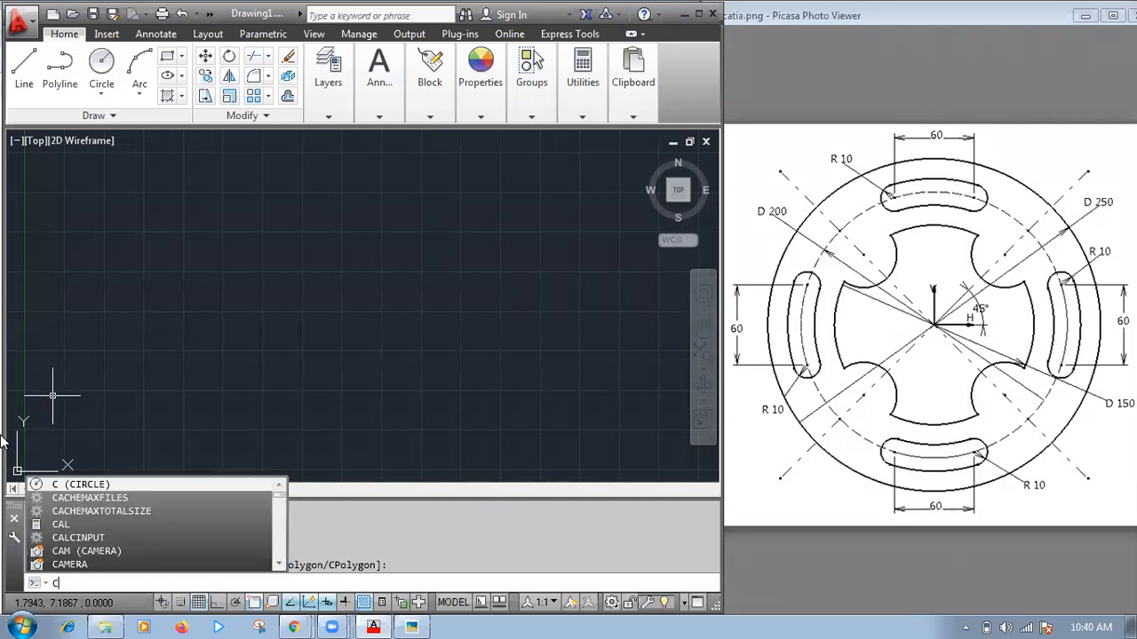
key(Return)
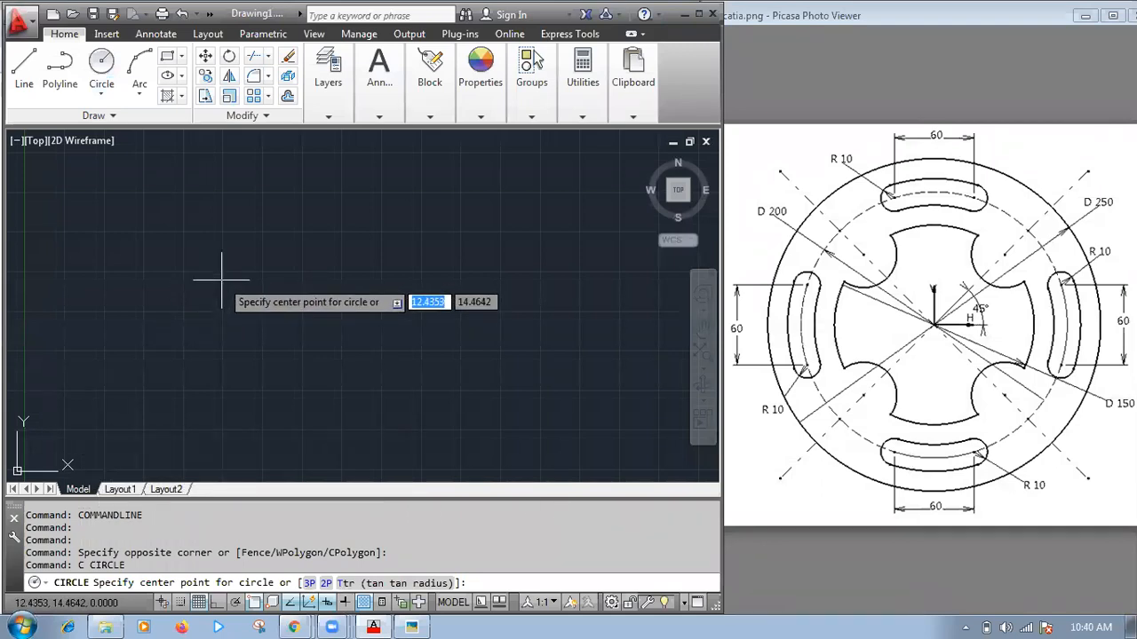
text(0)
key(Tab)
text(0)
key(Return)
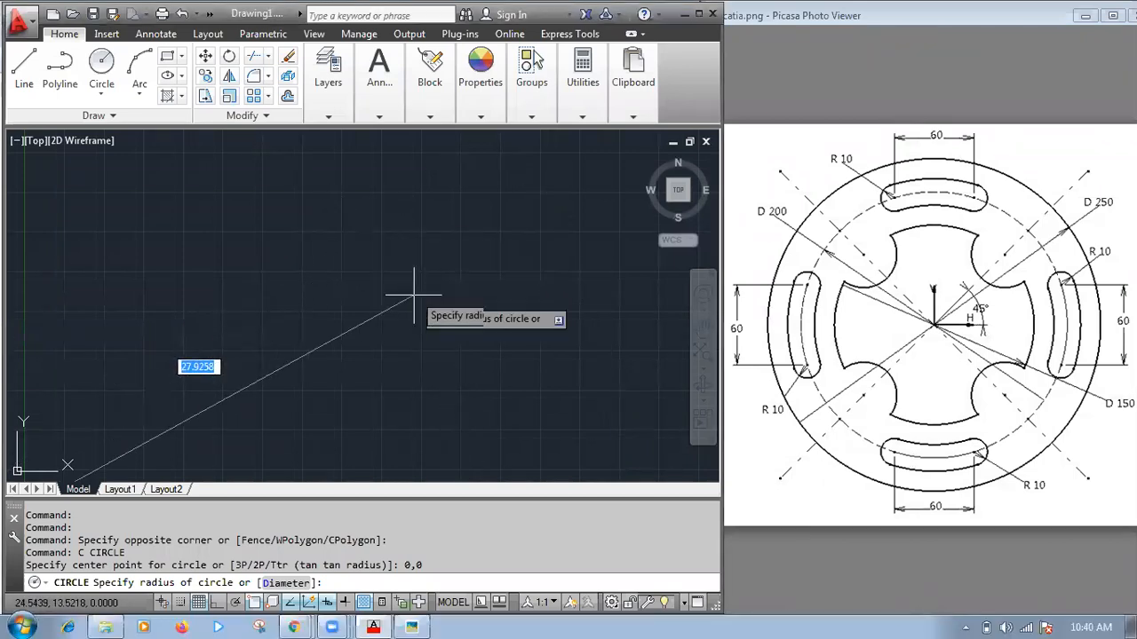
text(d)
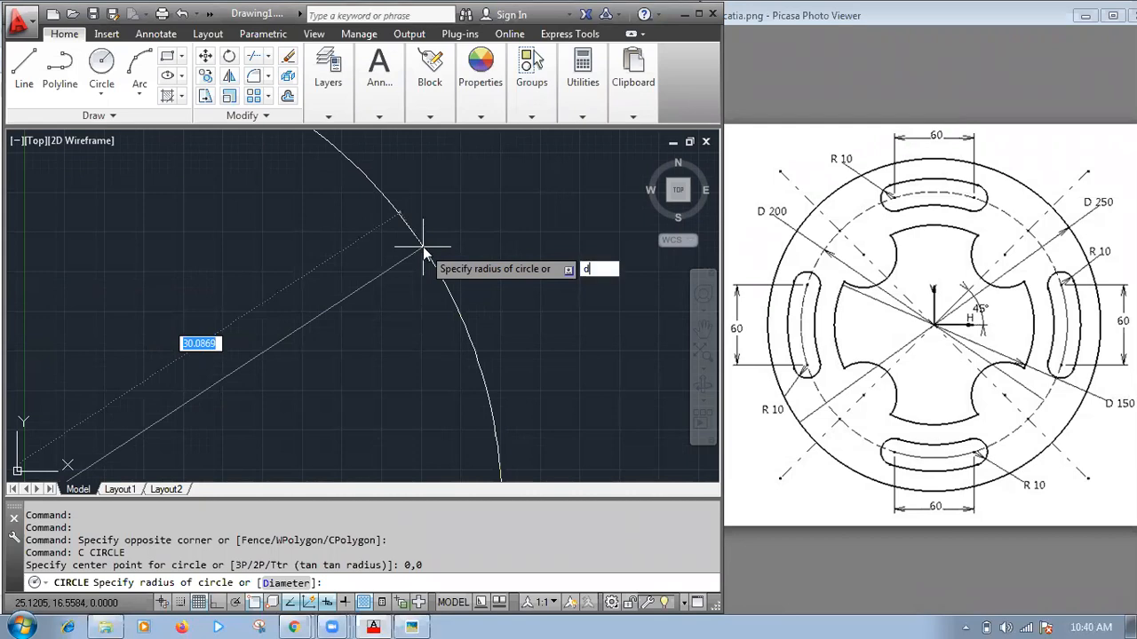
key(Return)
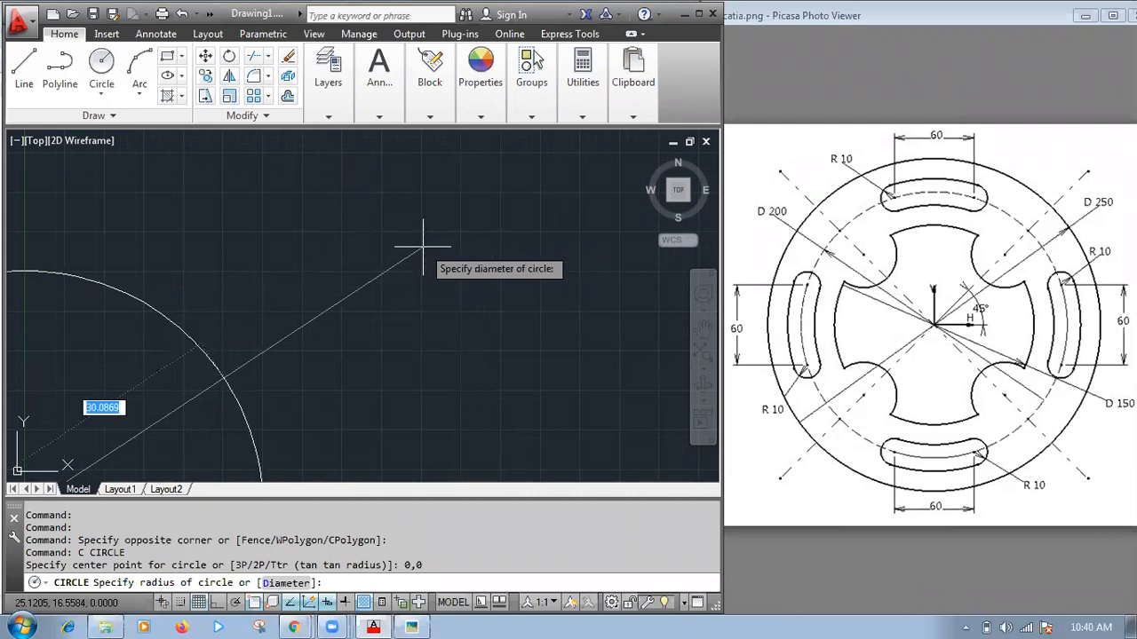
text(150)
key(Return)
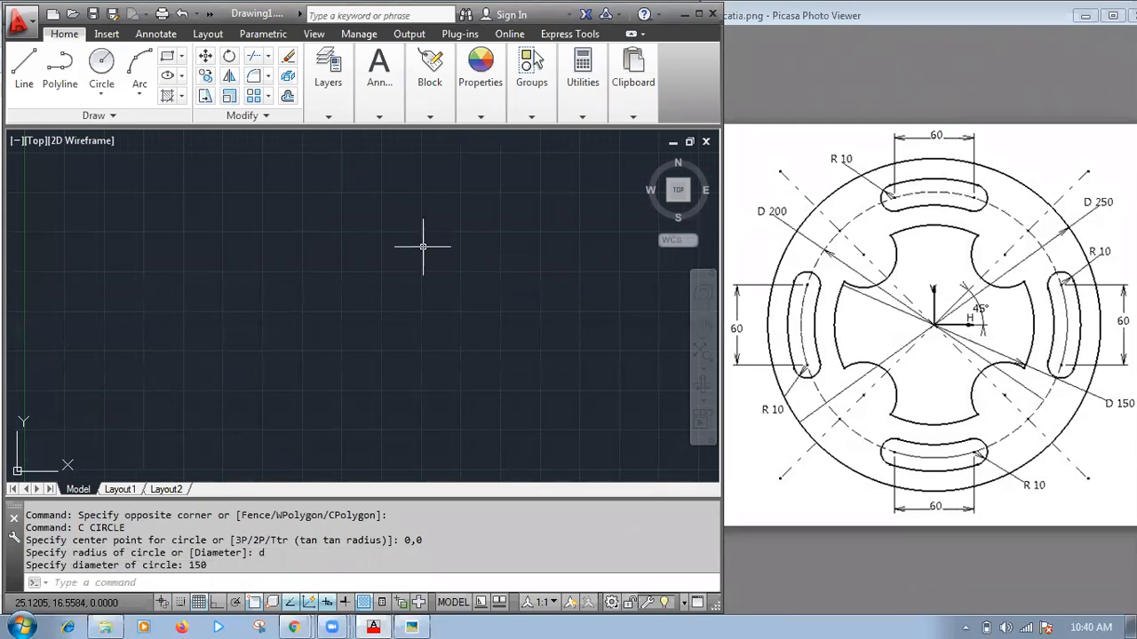
middle_click(424, 246)
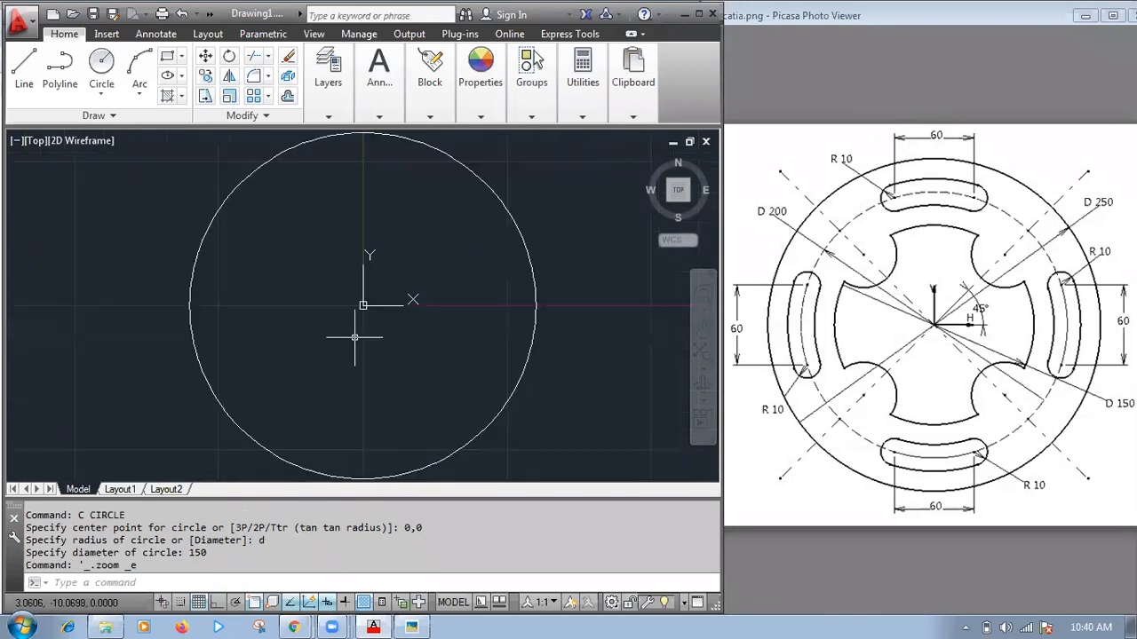
scroll(342, 334, down, 3)
scroll(249, 323, up, 2)
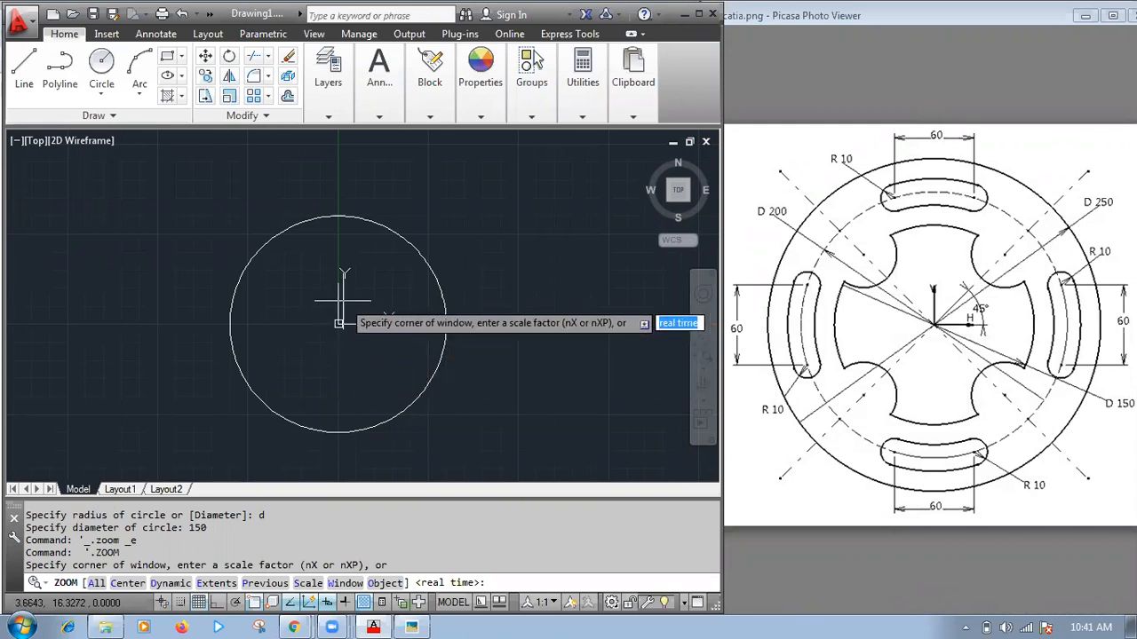
text(0)
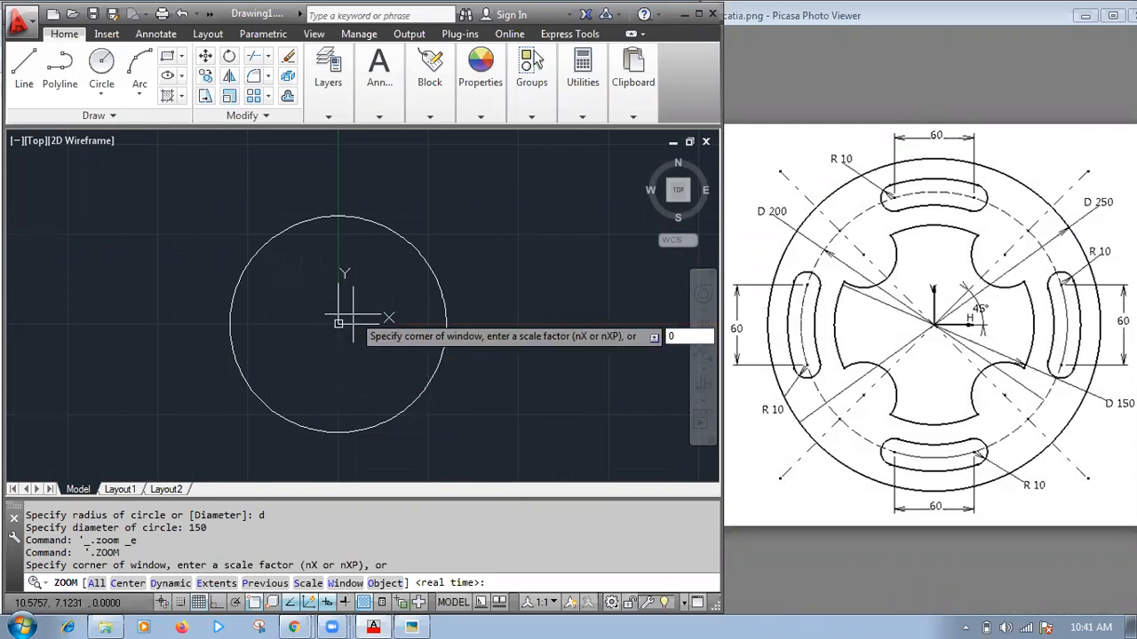
text(,0)
key(Return)
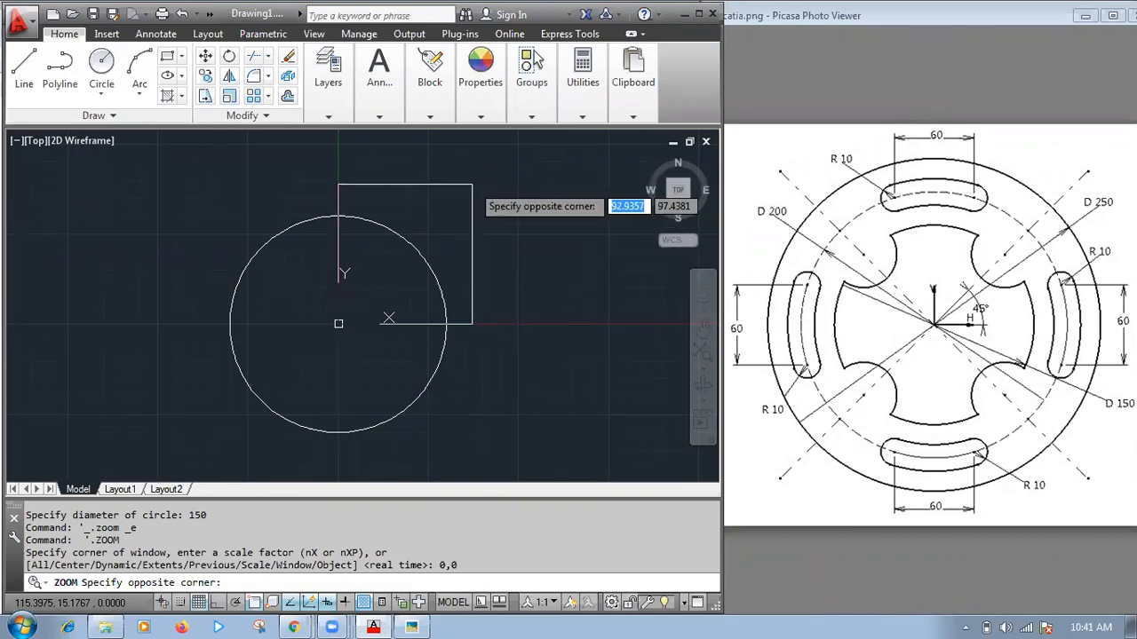
key(Escape)
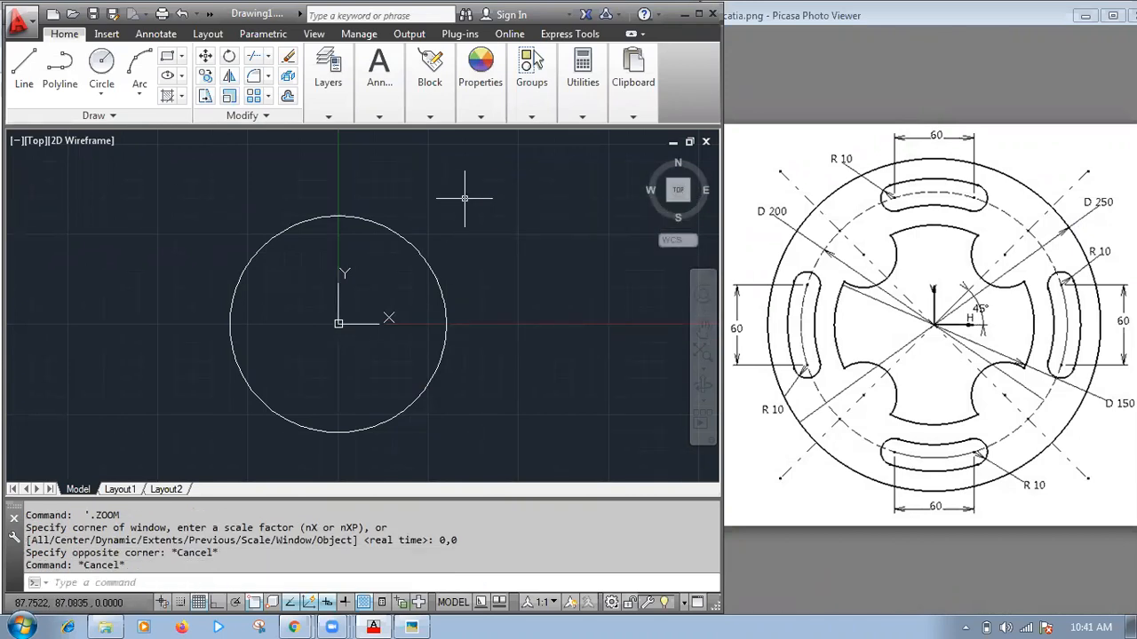
- Draw a concentric outer circle of diameter 250 centred at 0,0
text(c)
key(Return)
text(0,0)
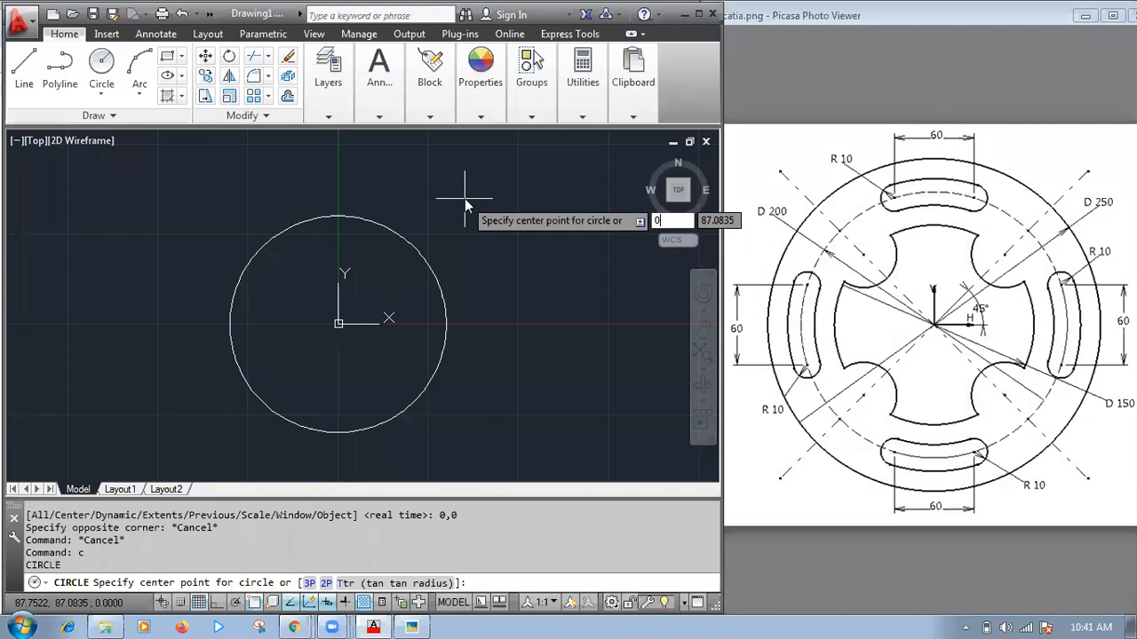
key(Return)
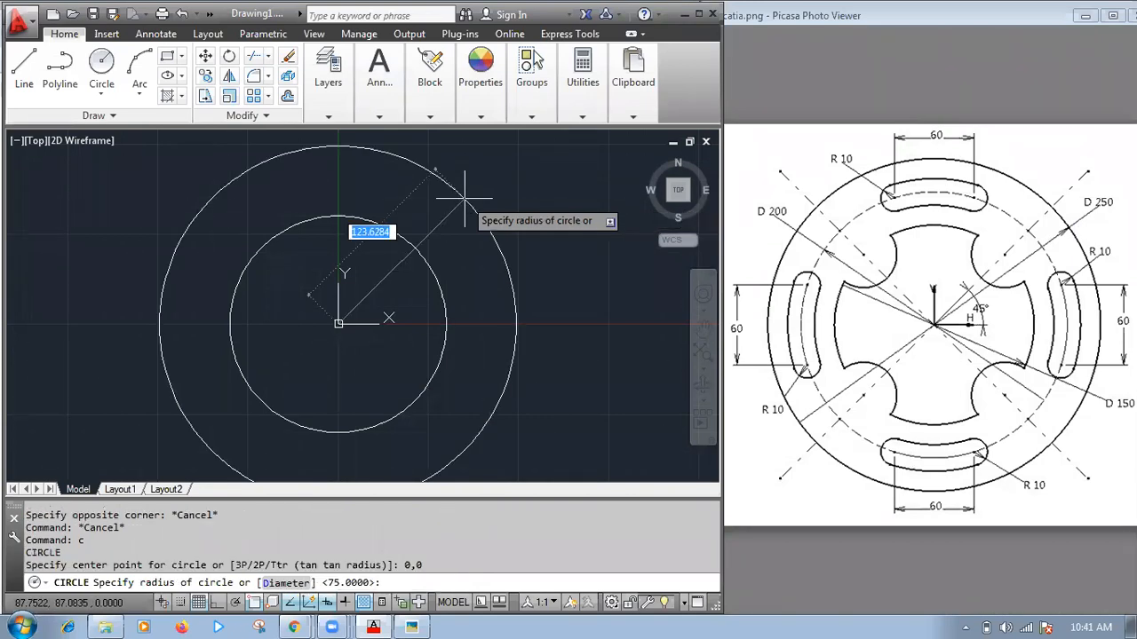
text(d)
key(Return)
text(250)
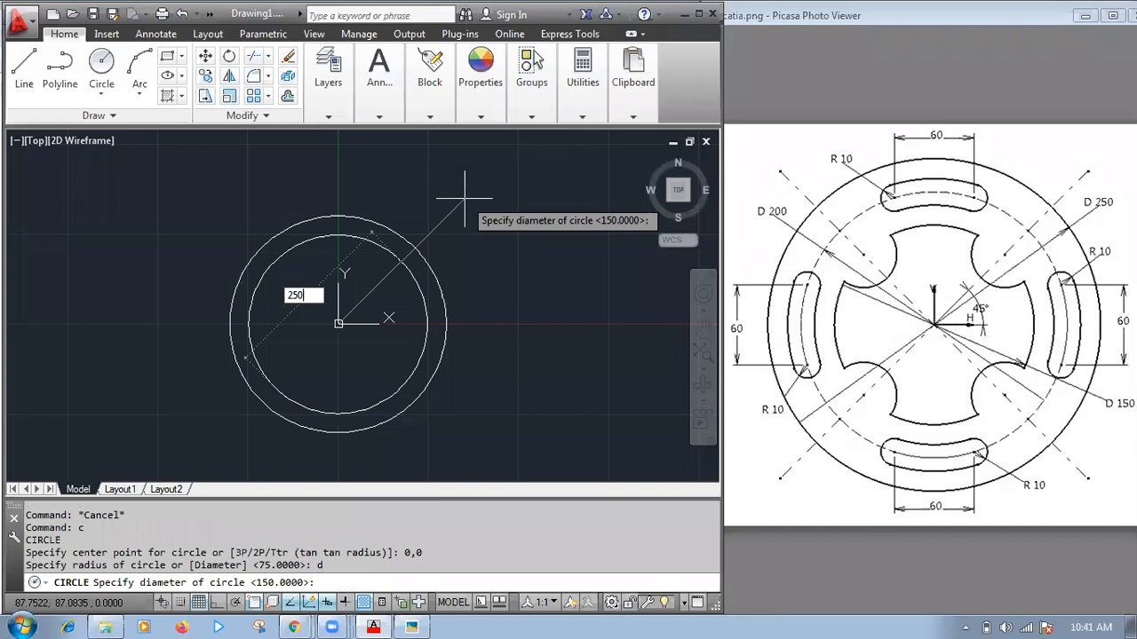
key(Return)
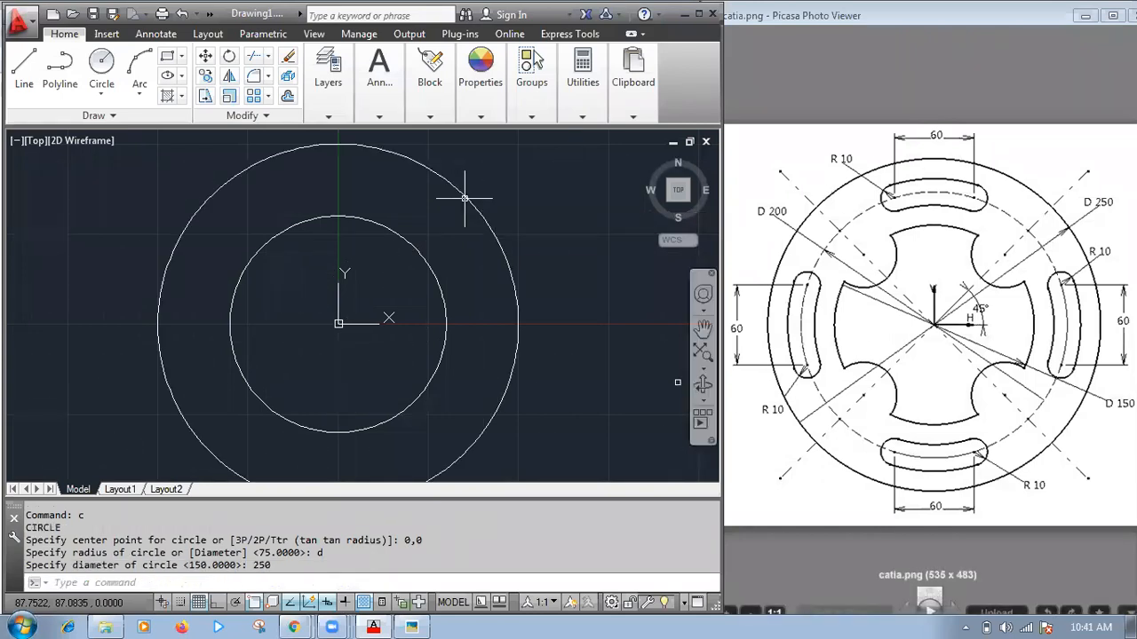
- Draw a concentric circle of diameter 200 centred at 0,0 between the inner and outer circles
scroll(384, 355, down, 2)
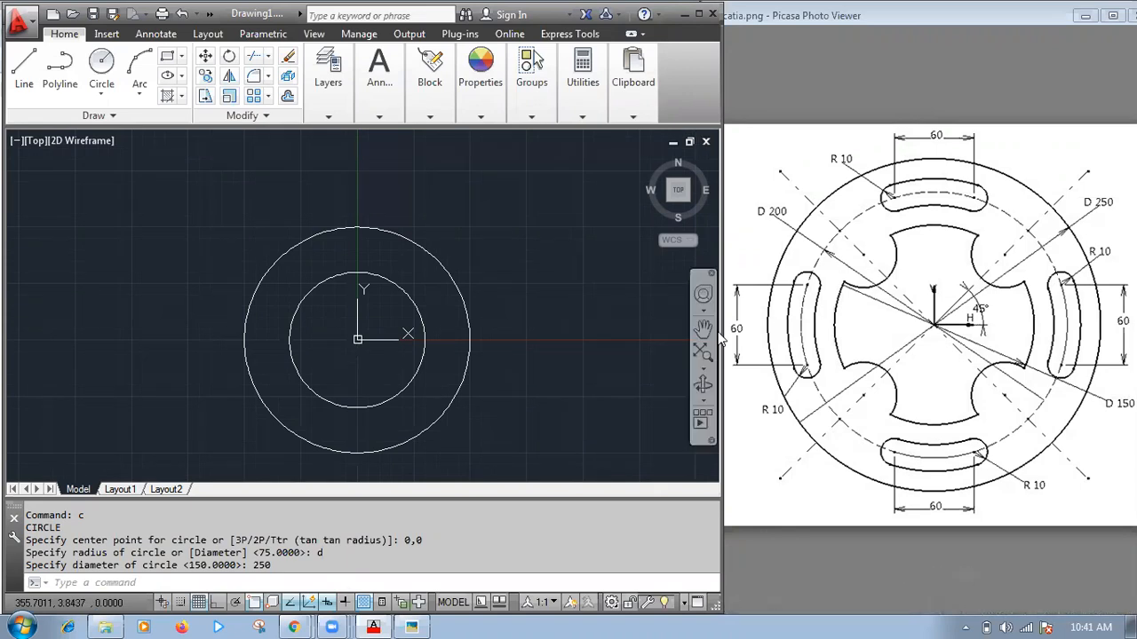
text(c)
key(Return)
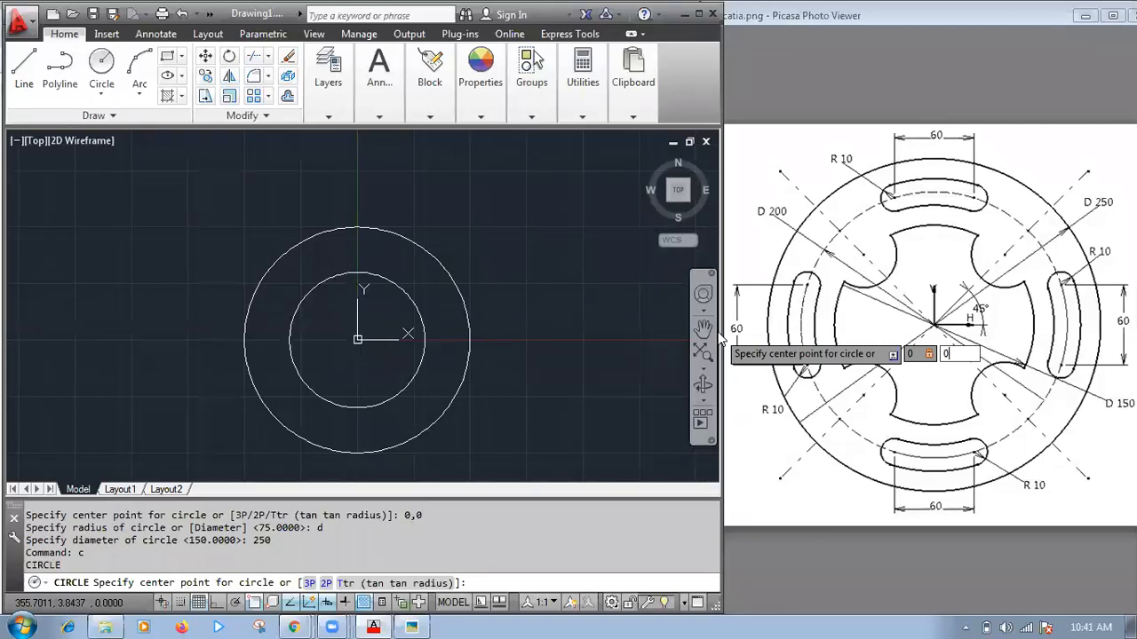
key(Return)
text(d)
key(Return)
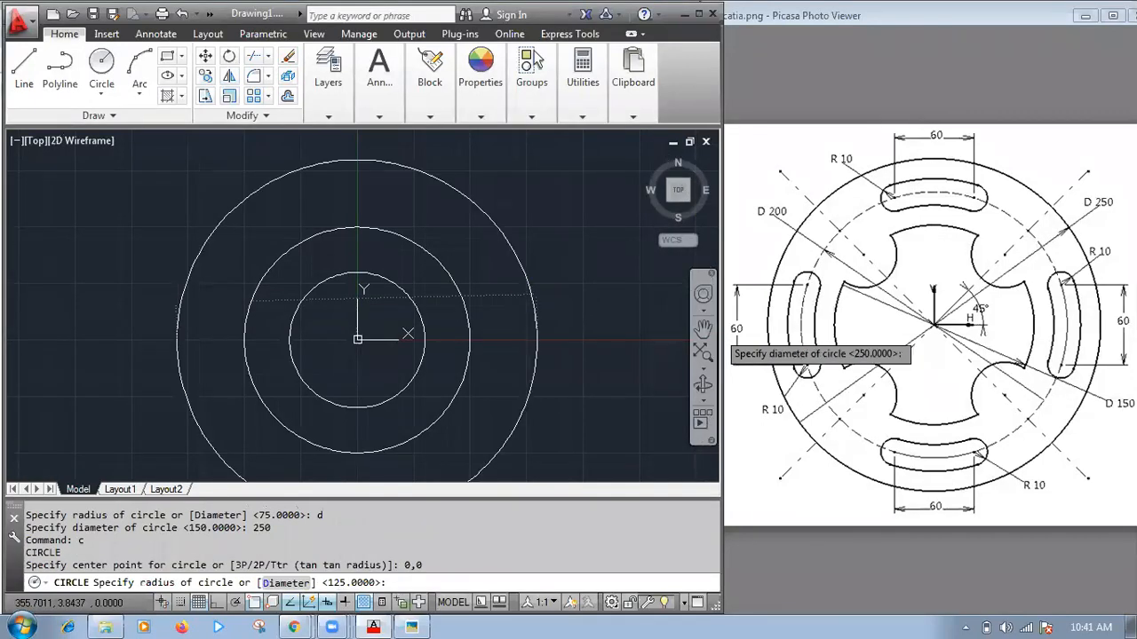
text(200)
key(Return)
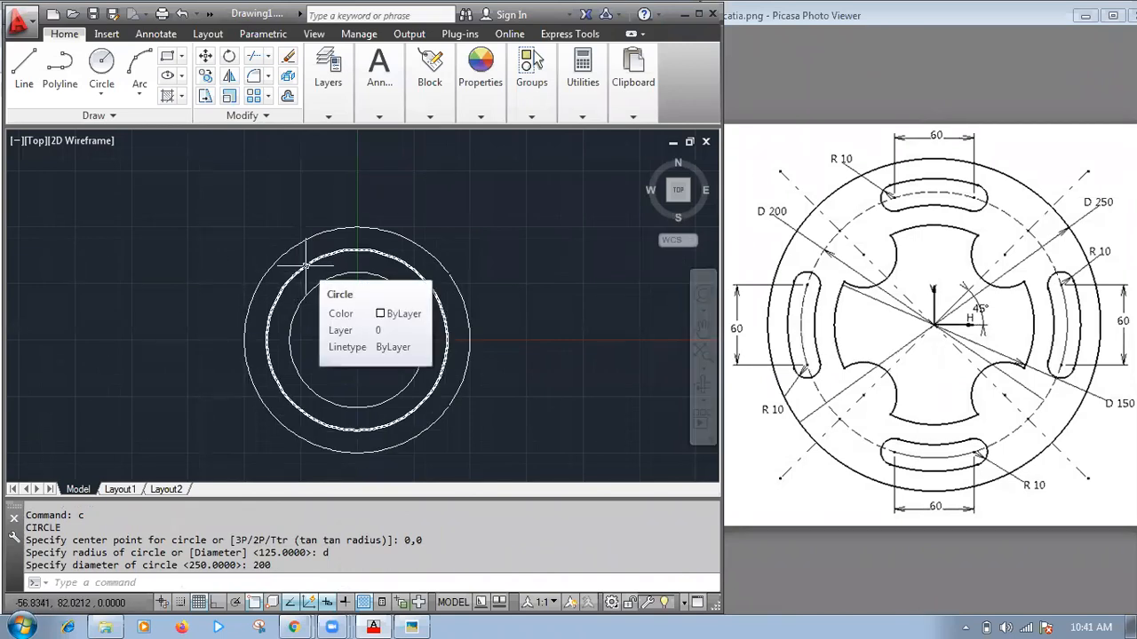
- Select the 200-diameter circle and check which linetypes its properties offer
click(305, 265)
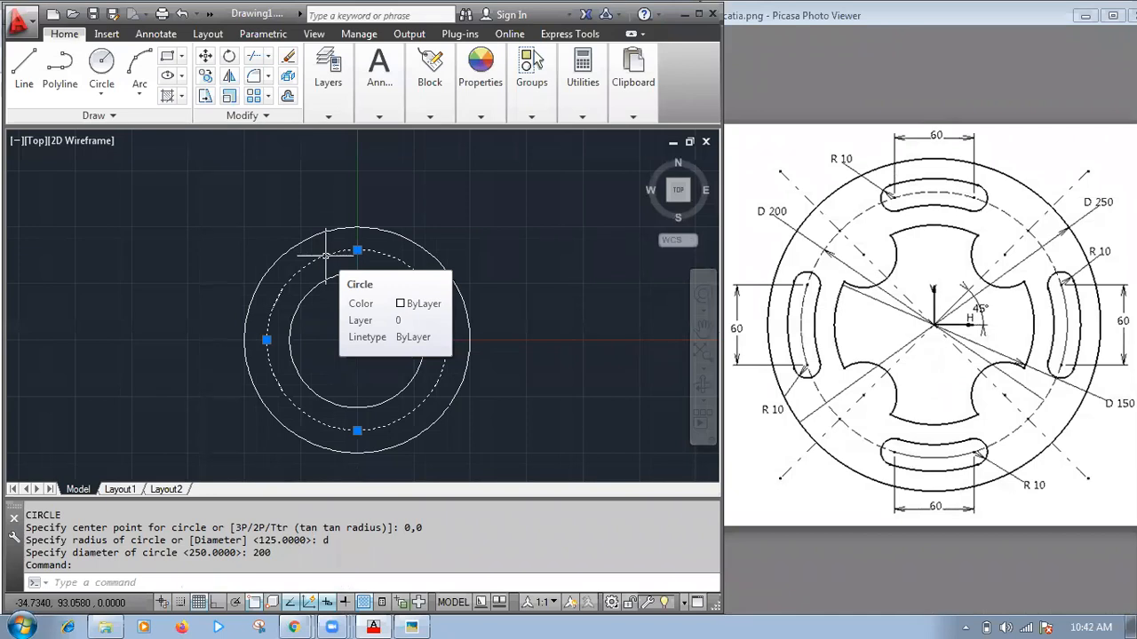
key(ctrl+1)
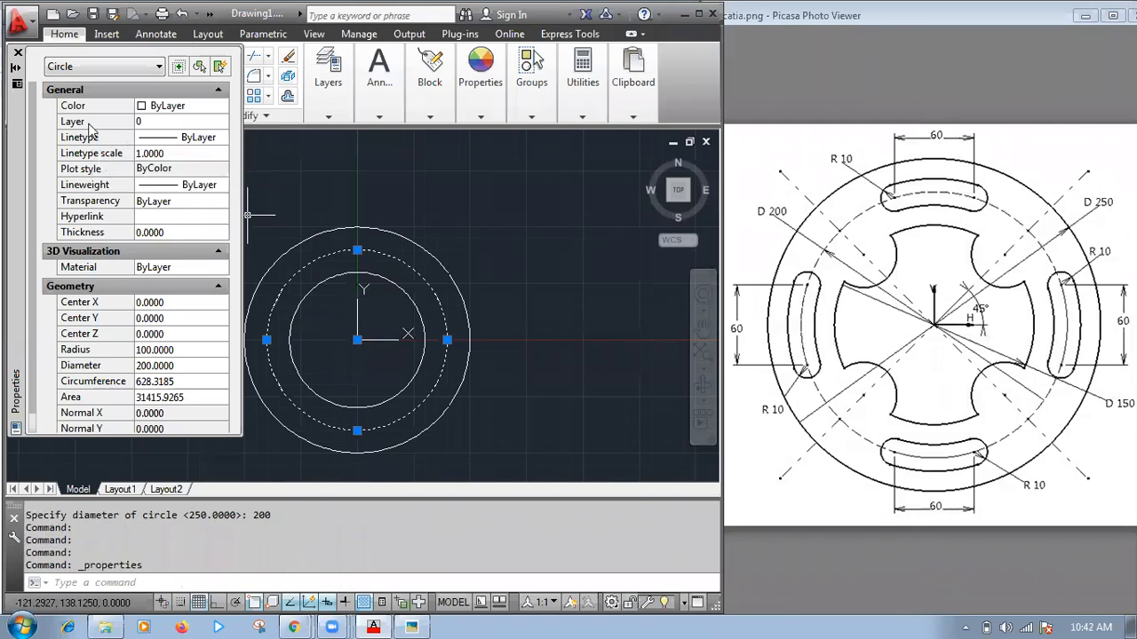
click(189, 137)
click(211, 140)
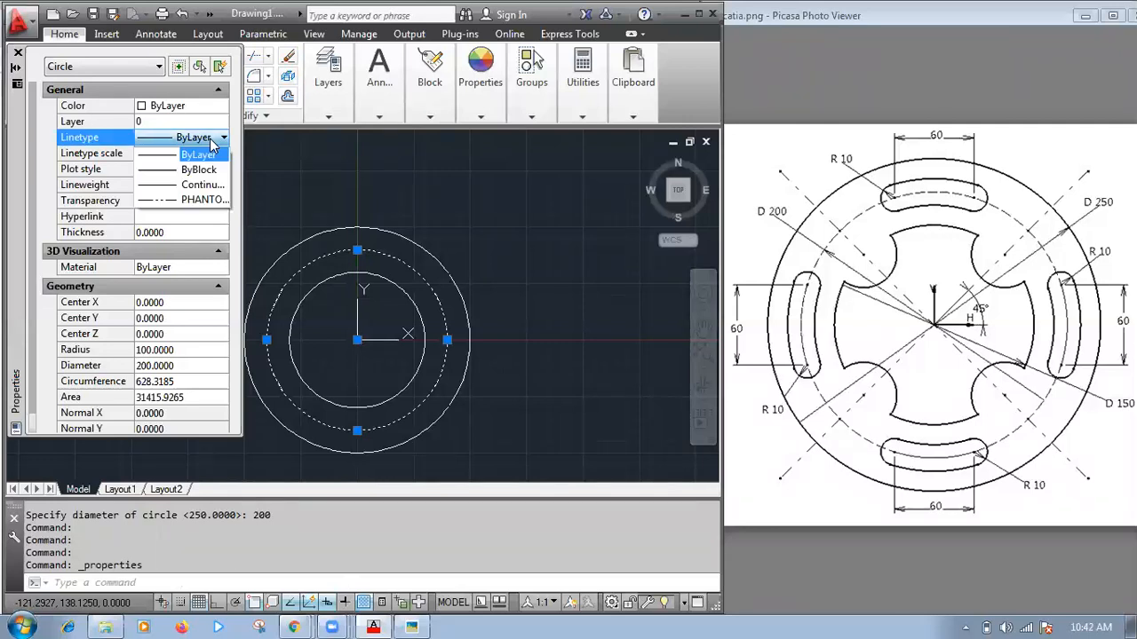
click(211, 140)
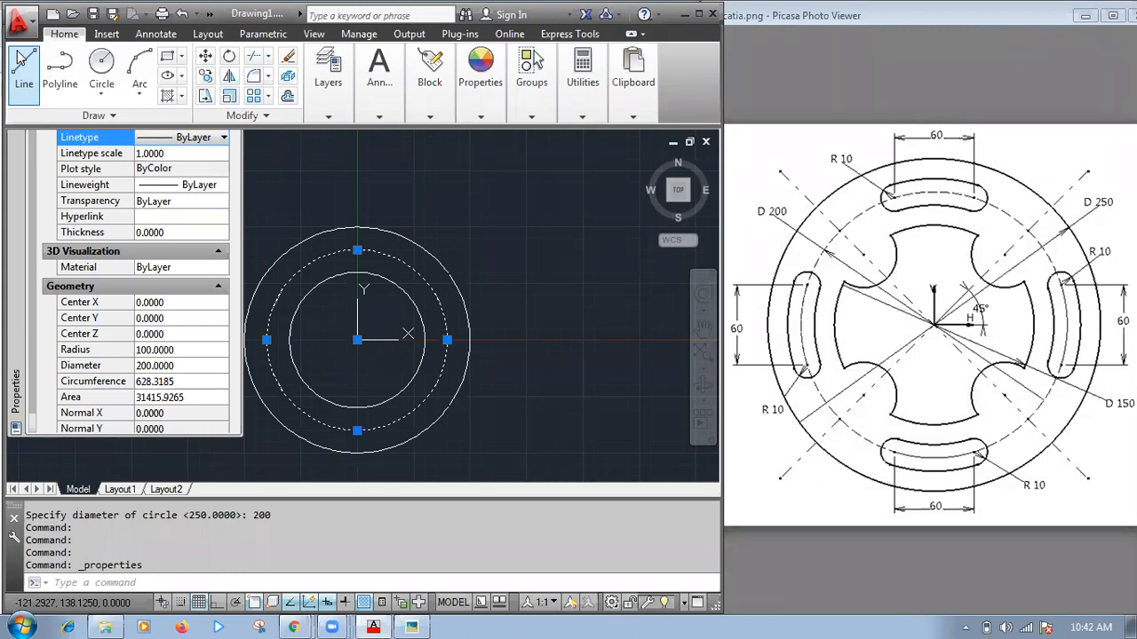
- Load the ACAD_ISO03W100 (ISO dash space) linetype from acad.lin into the drawing through the Linetype Manager
mouse_move(482, 112)
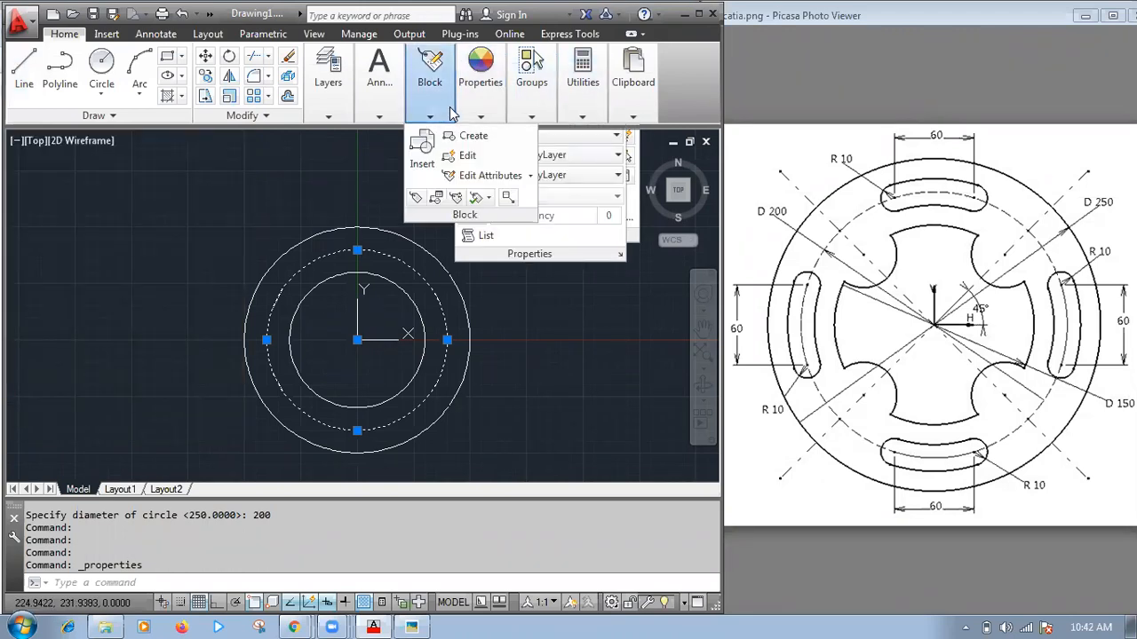
click(565, 160)
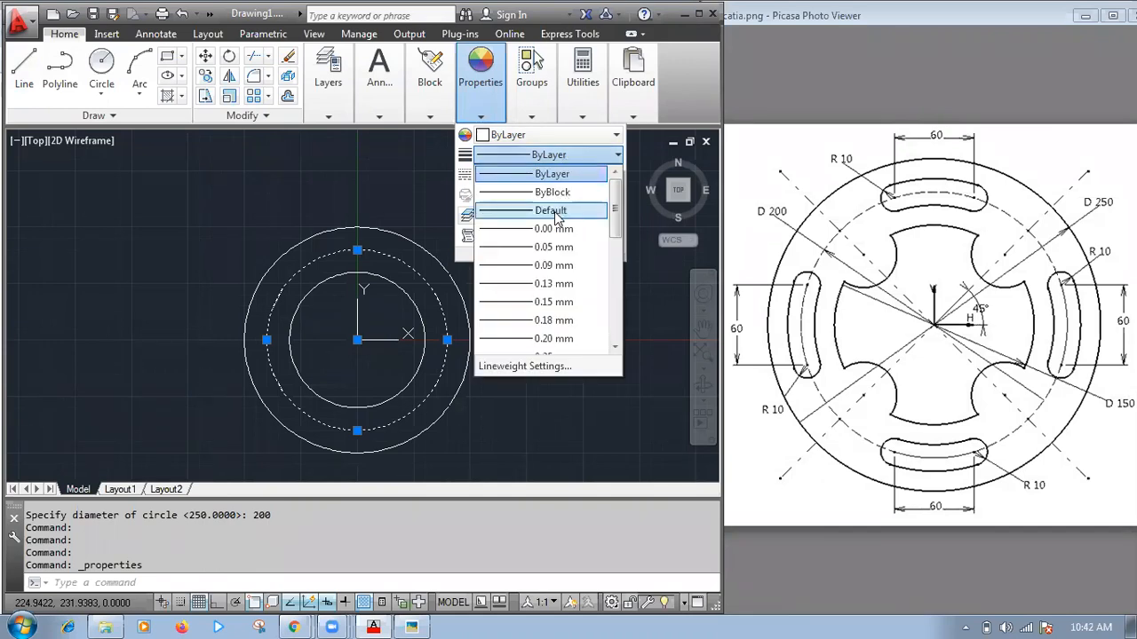
click(567, 161)
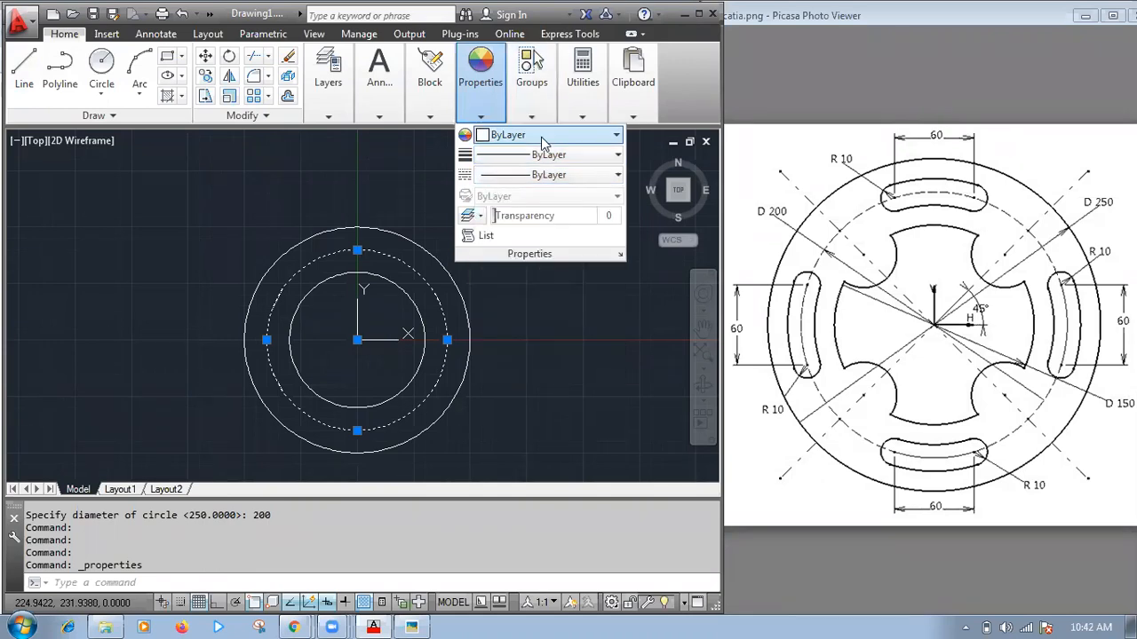
click(540, 137)
click(539, 154)
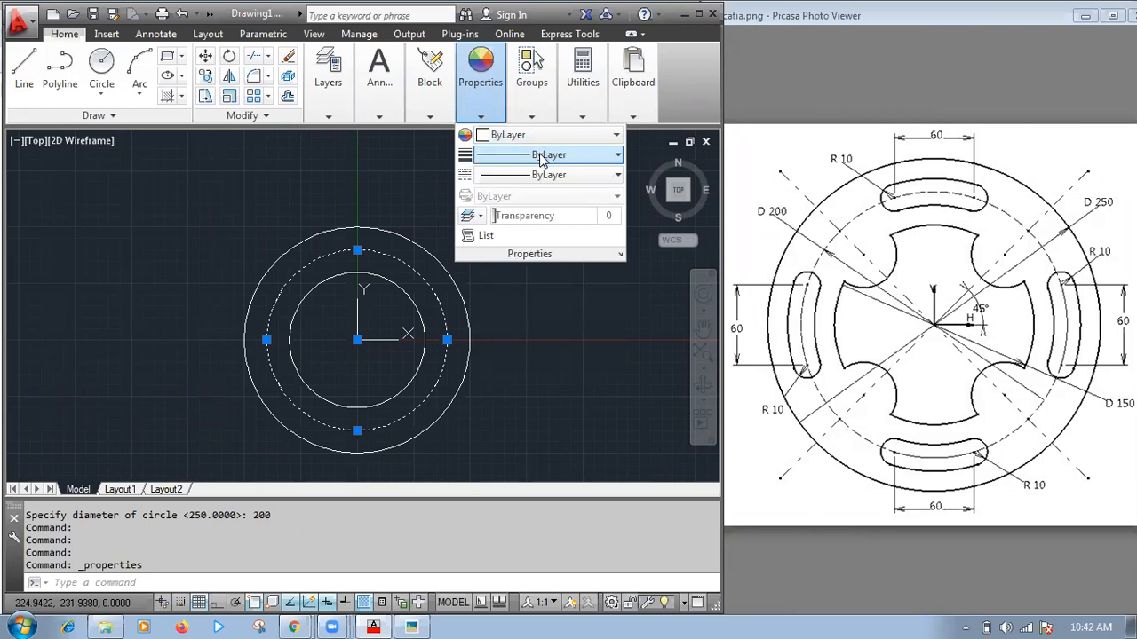
click(550, 176)
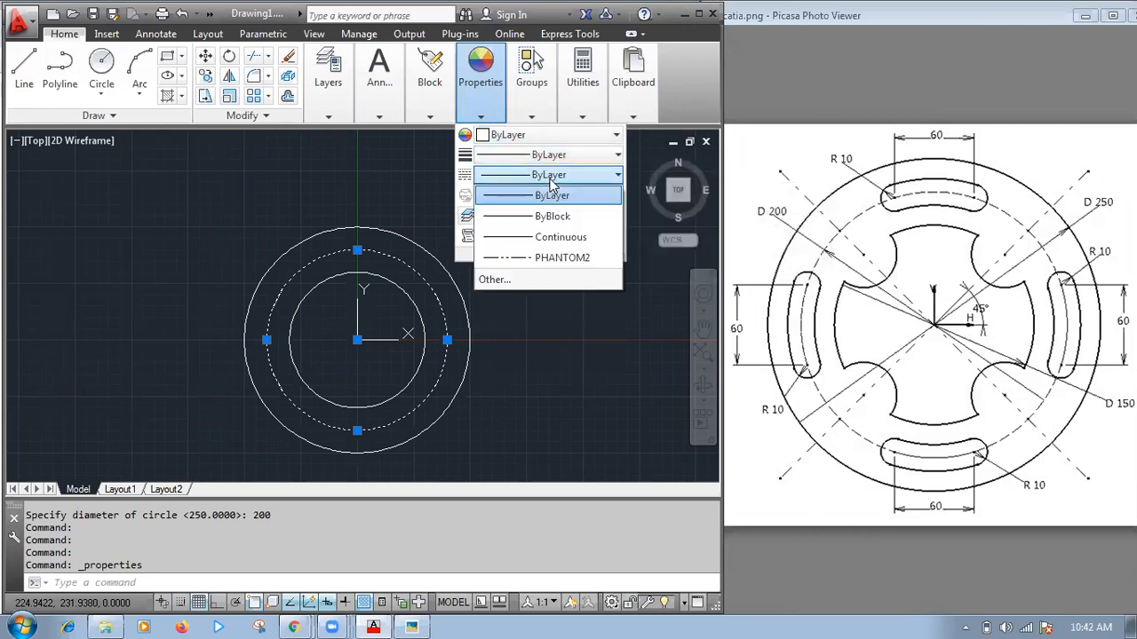
click(512, 284)
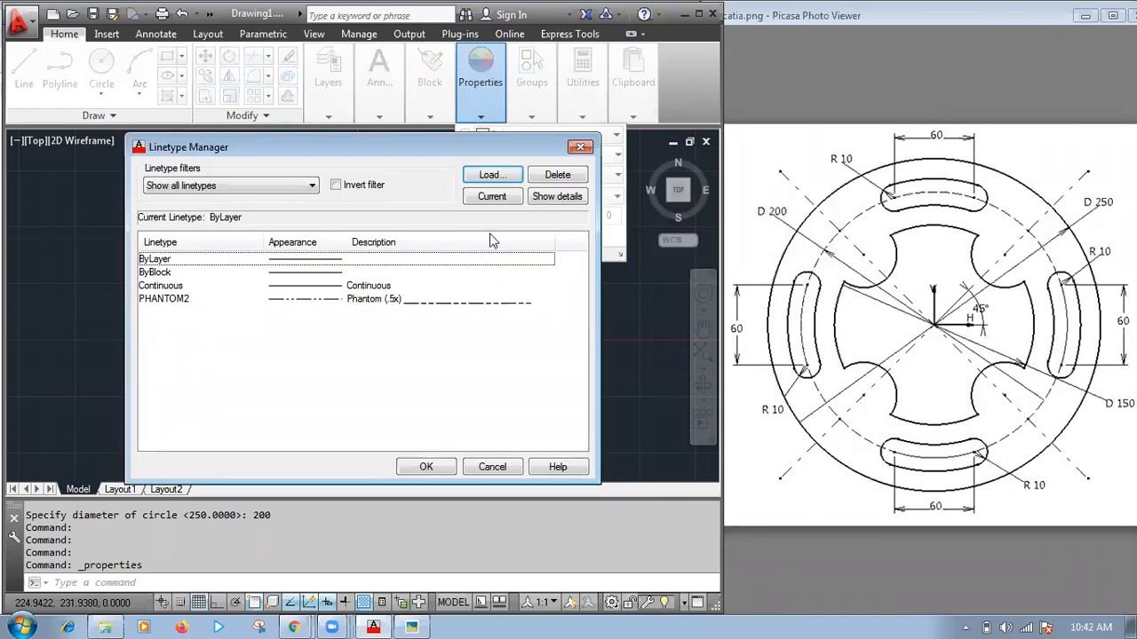
click(485, 176)
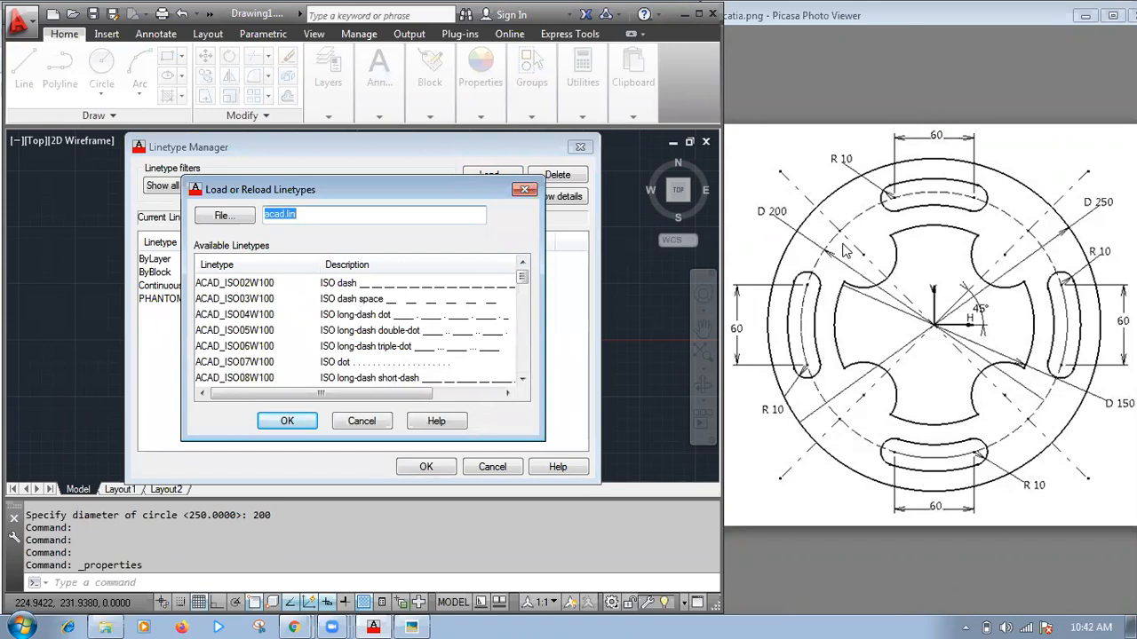
click(373, 301)
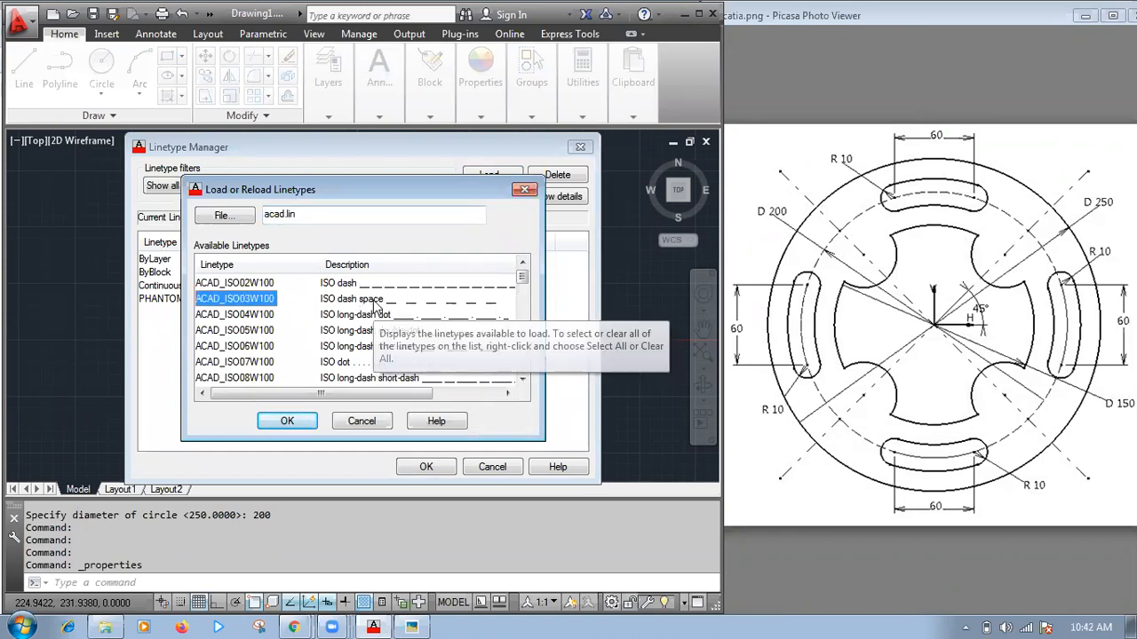
click(282, 423)
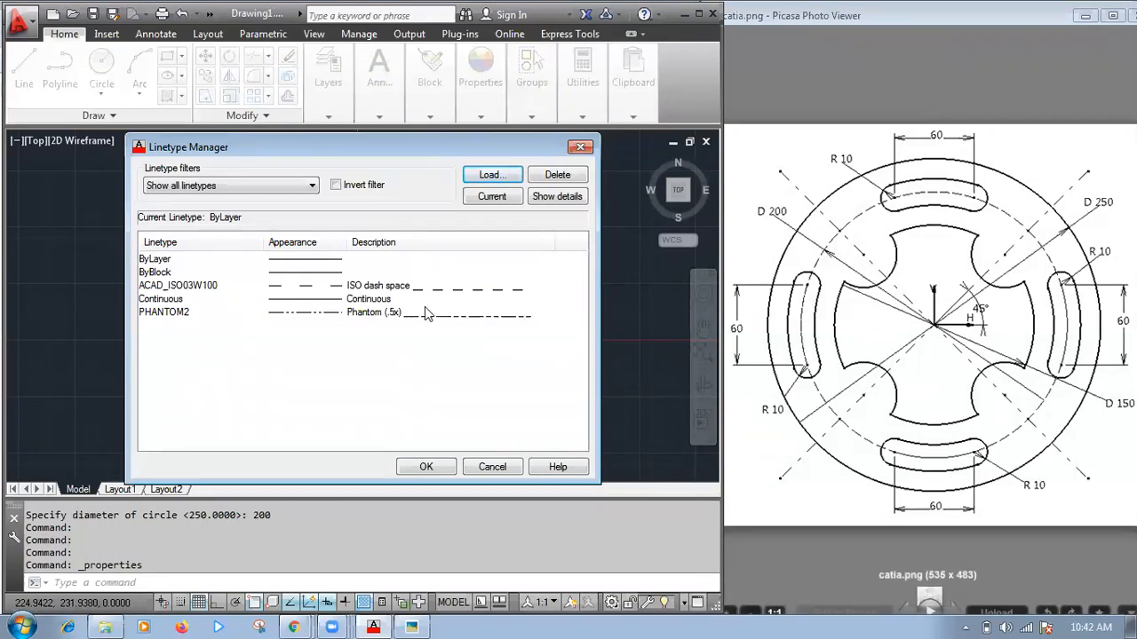
- Load the CENTER linetype from acad.lin into the drawing and accept the Linetype Manager changes
click(487, 176)
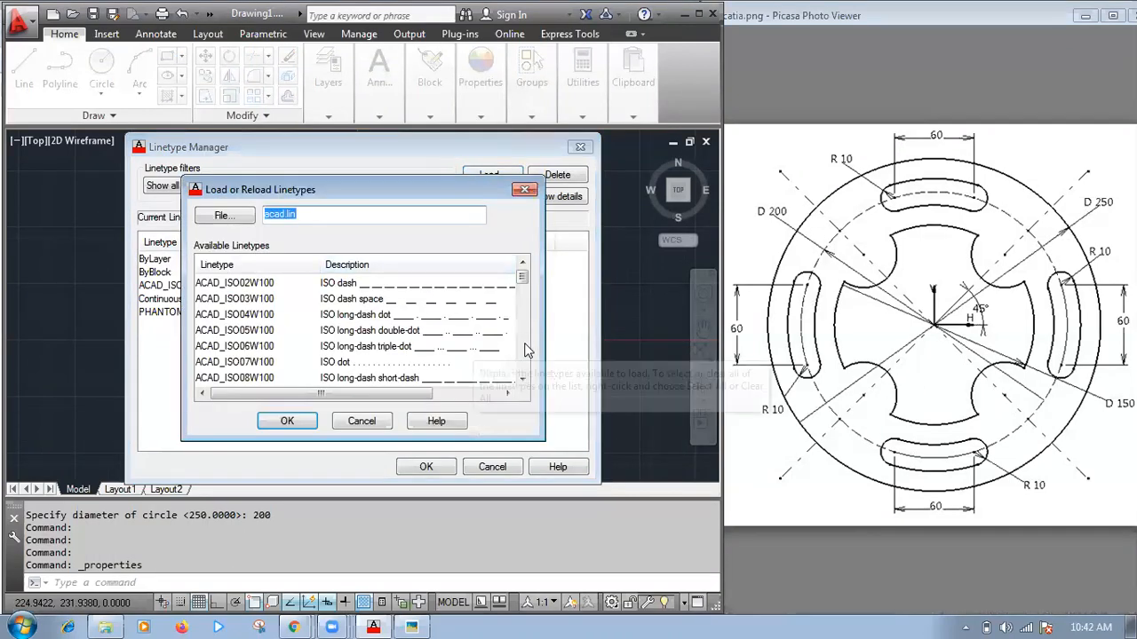
click(406, 351)
scroll(406, 358, down, 3)
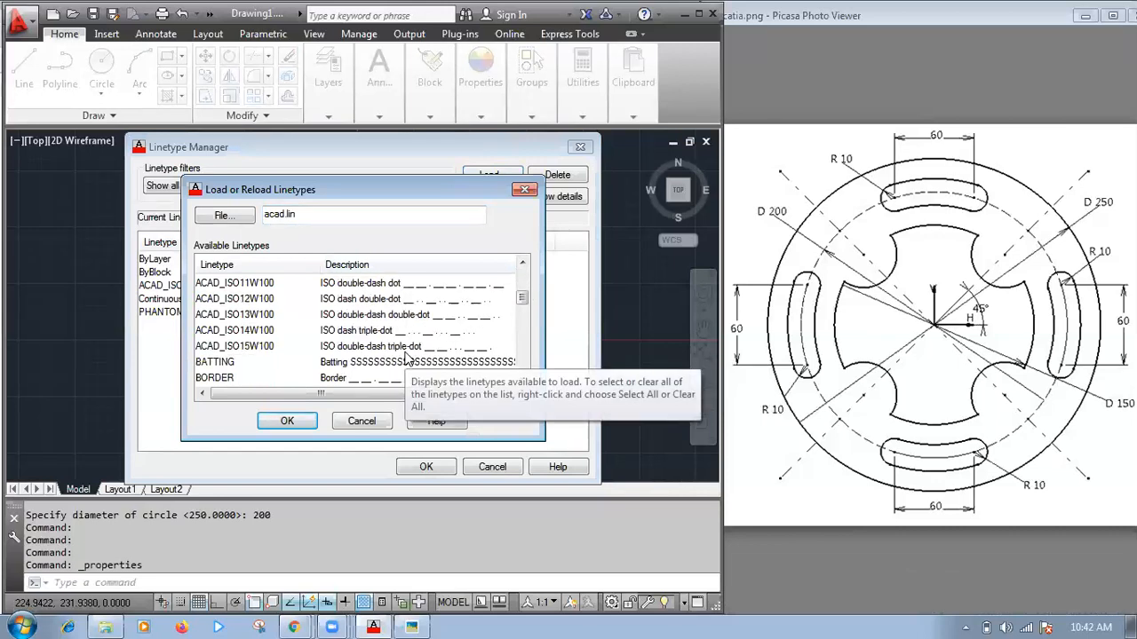
scroll(406, 358, down, 1)
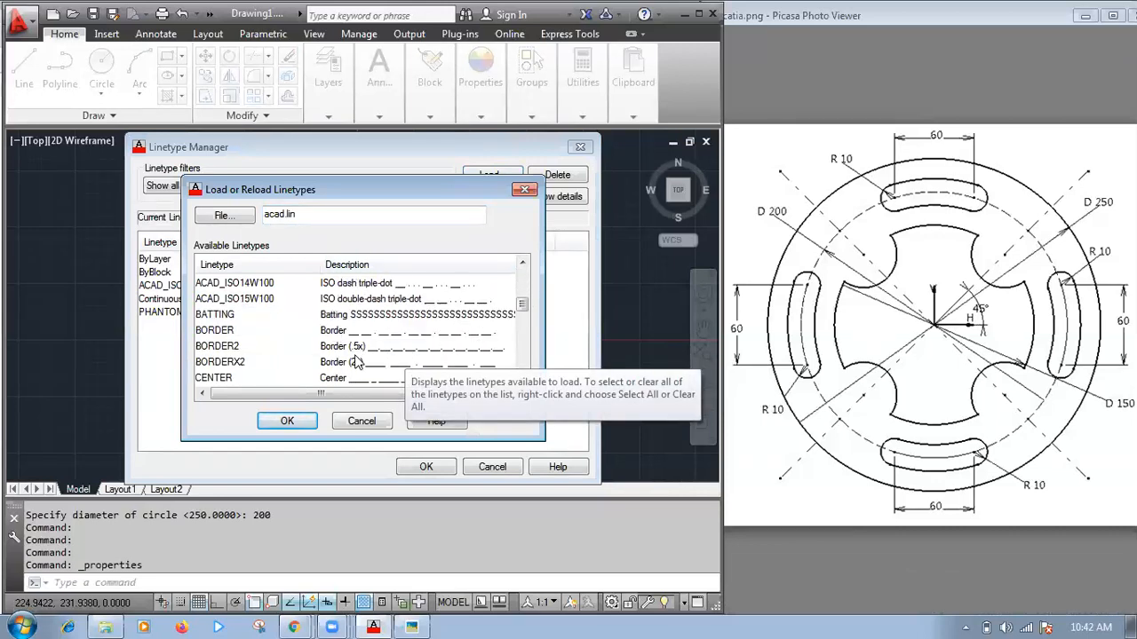
click(342, 382)
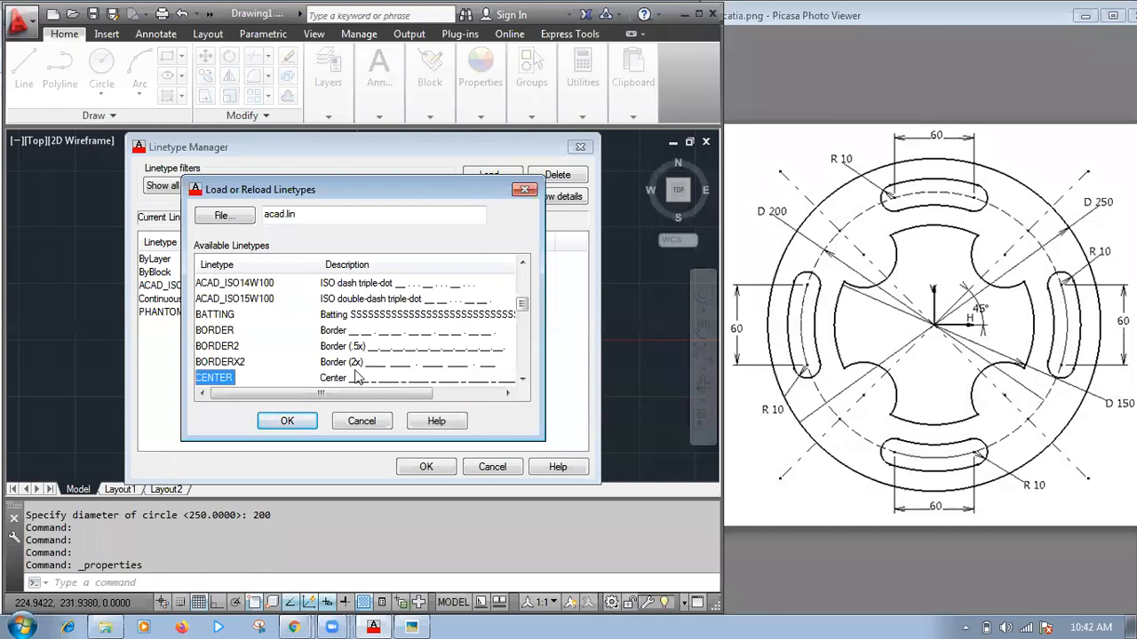
click(287, 421)
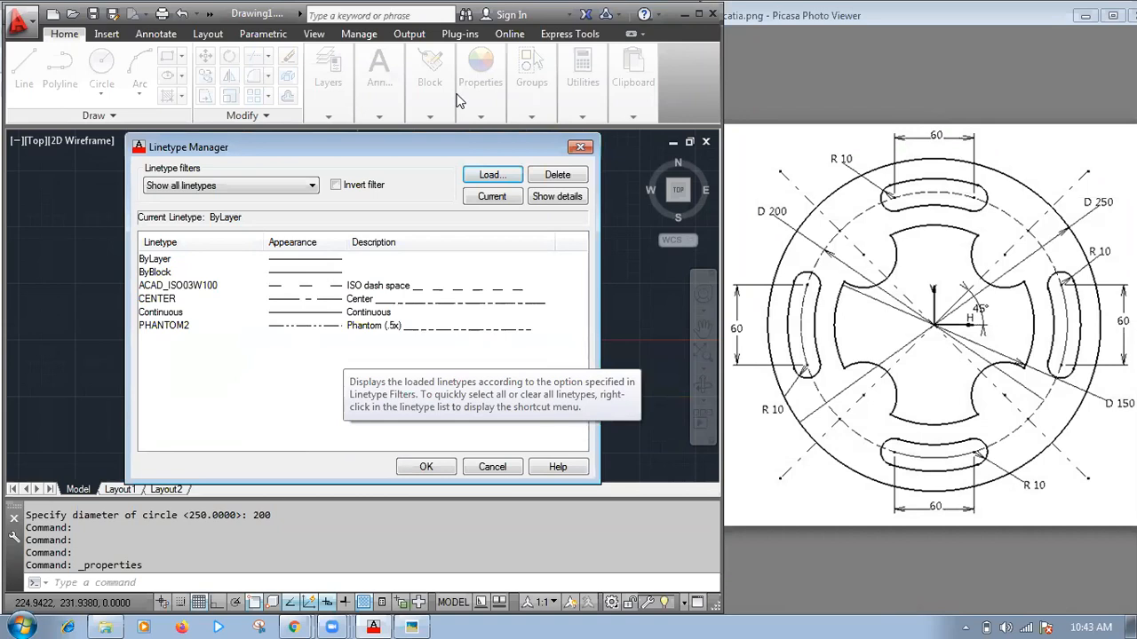
click(859, 225)
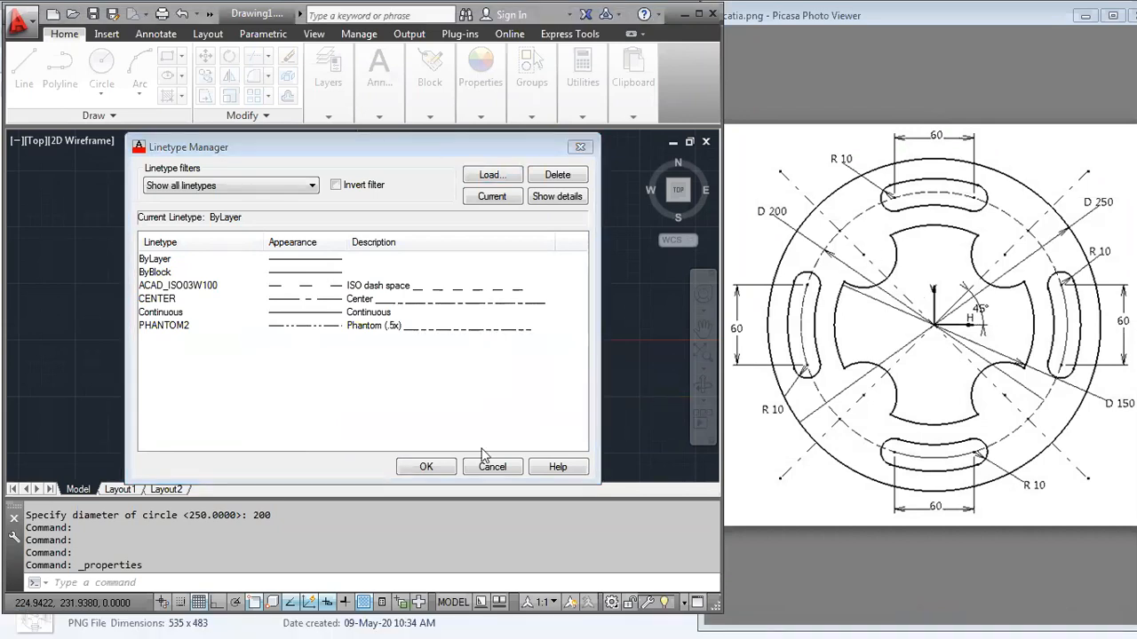
click(425, 467)
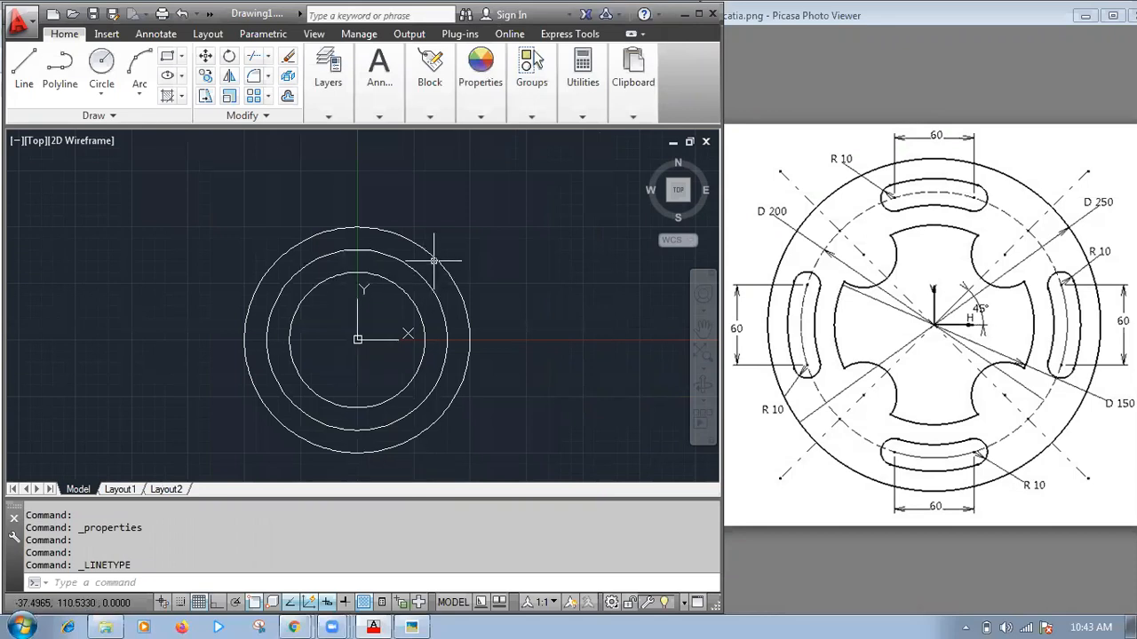
- Assign the ACAD_ISO03W100 linetype to the 200-diameter circle through its properties and deselect it
click(313, 258)
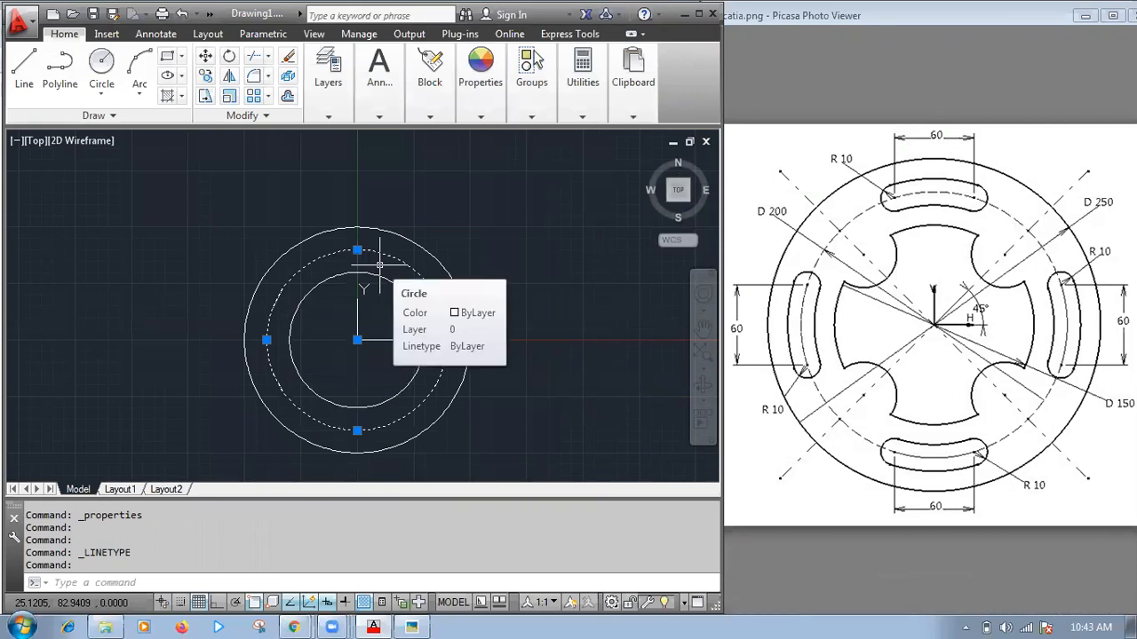
key(ctrl+1)
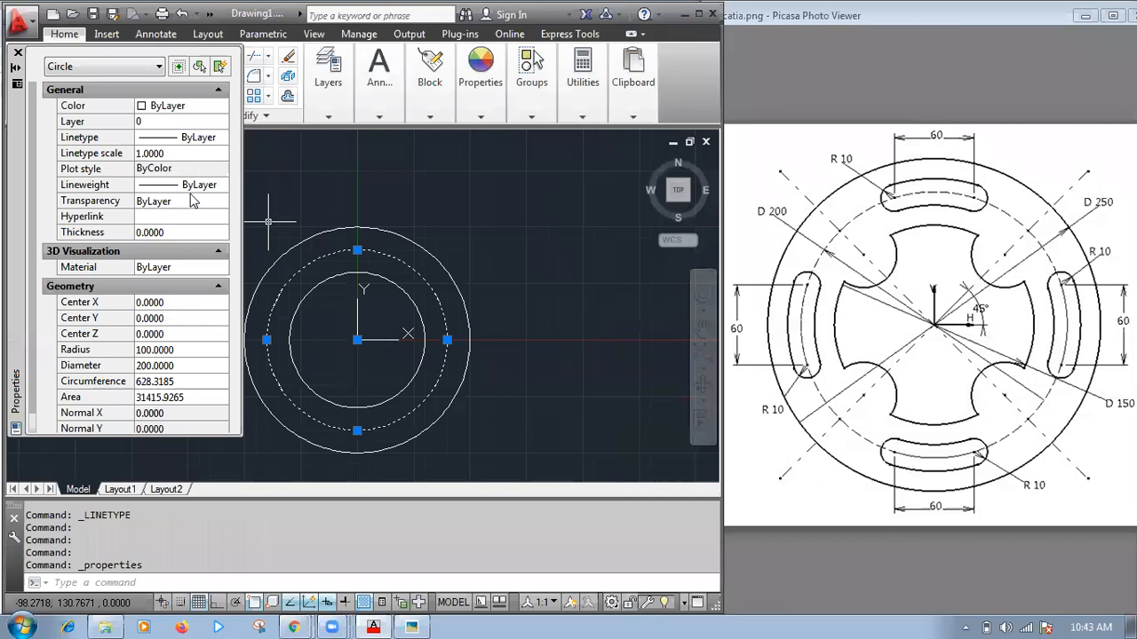
click(187, 142)
click(222, 138)
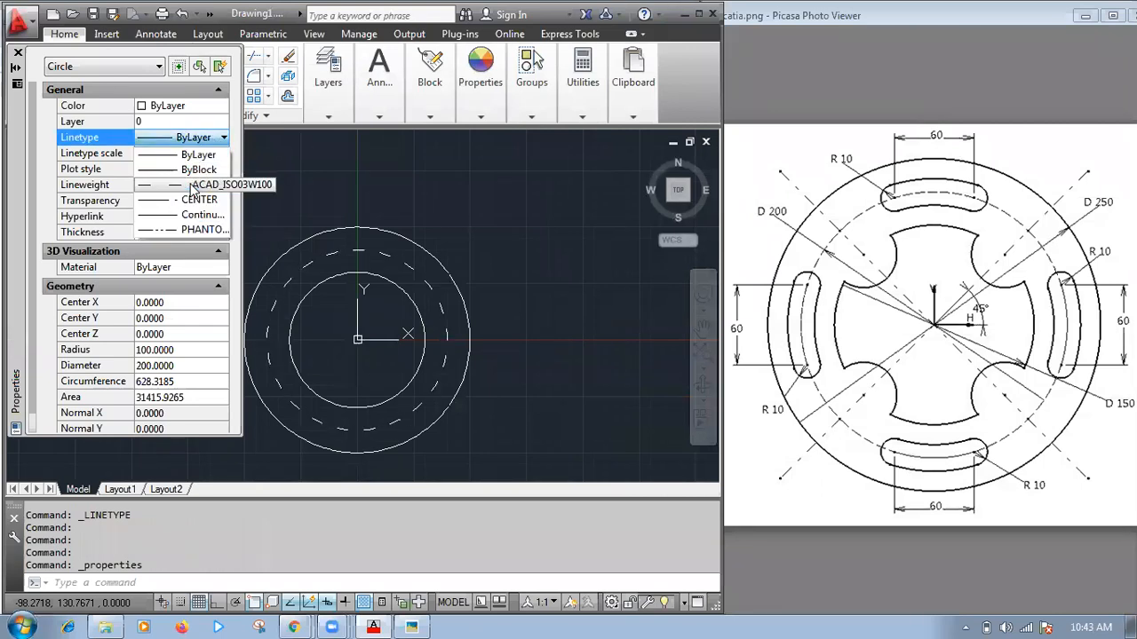
click(192, 185)
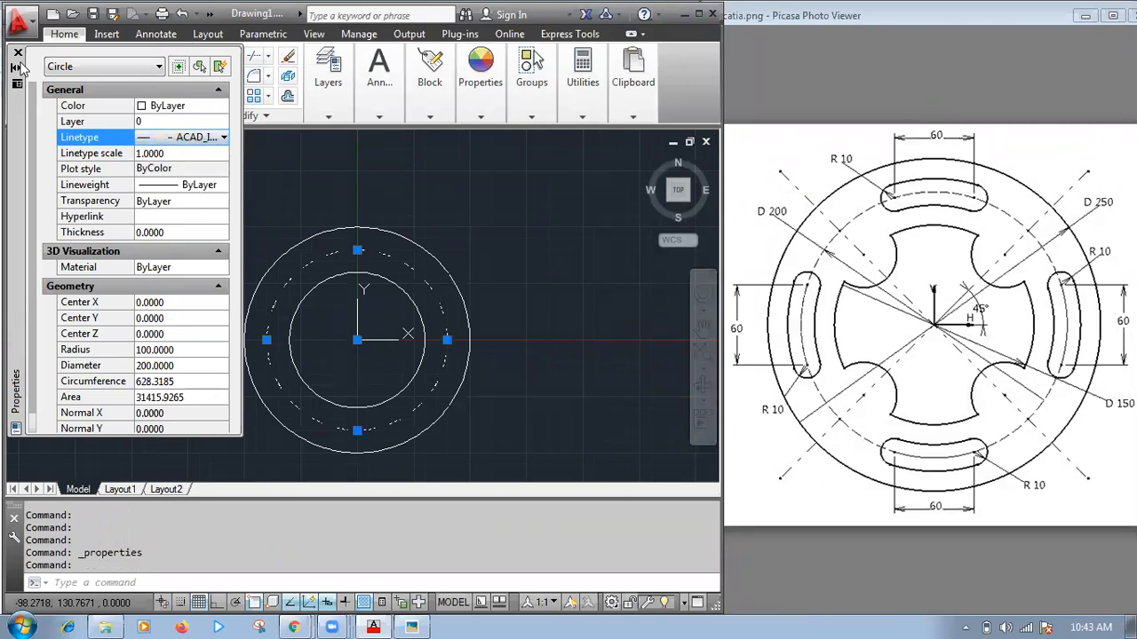
key(Escape)
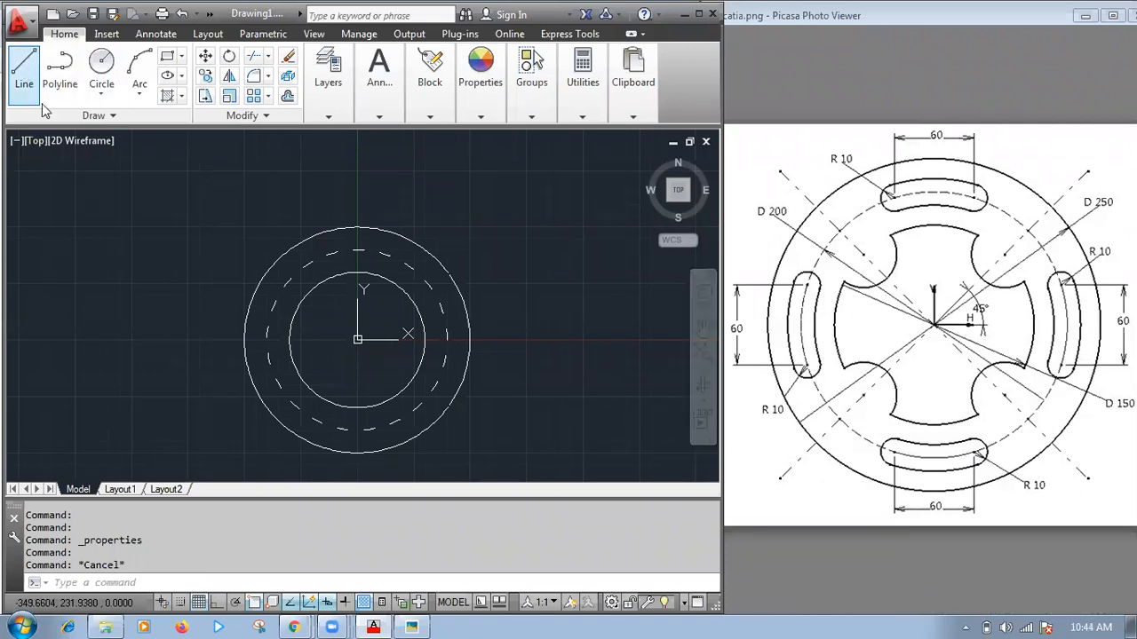
- Turn on Ortho mode while starting a line at the circles' centre, and leave the line undrawn
click(24, 62)
click(357, 339)
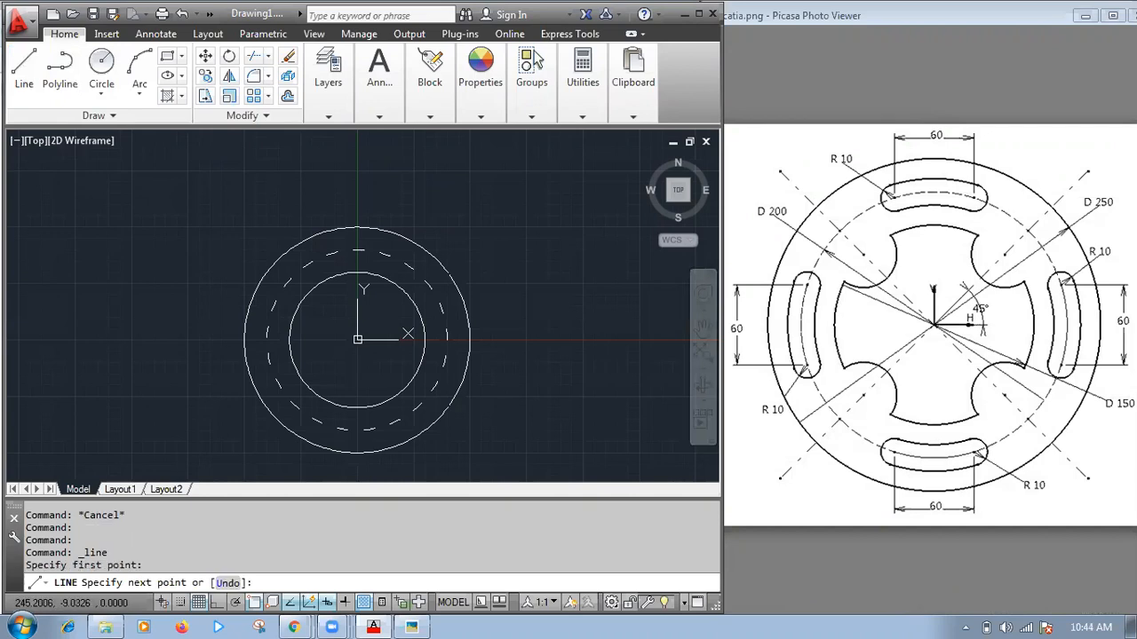
key(F8)
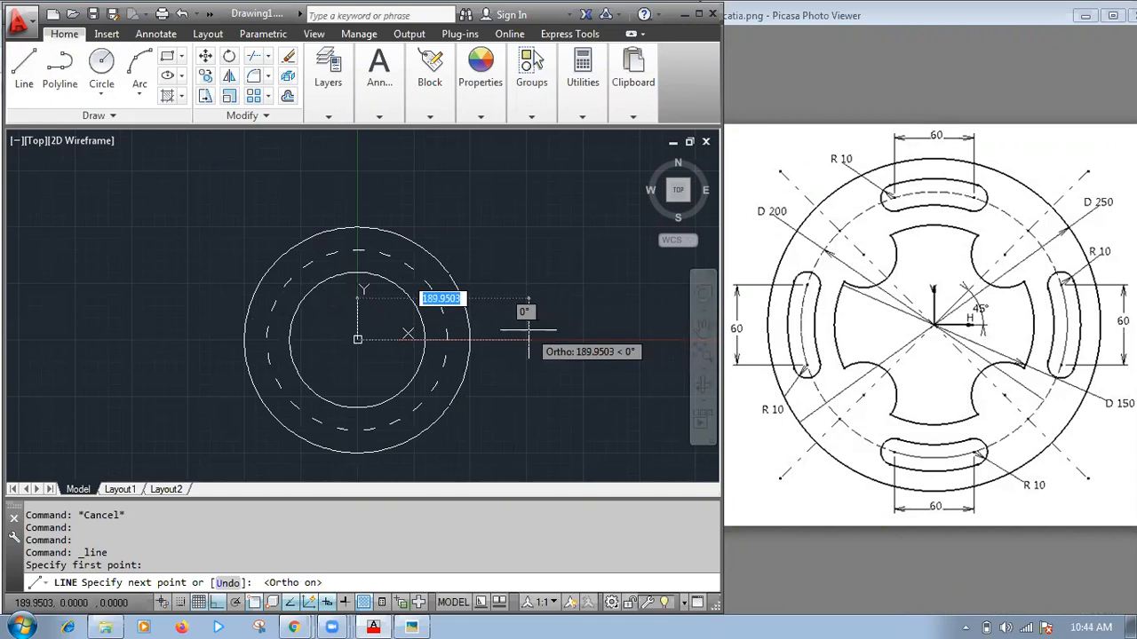
key(Escape)
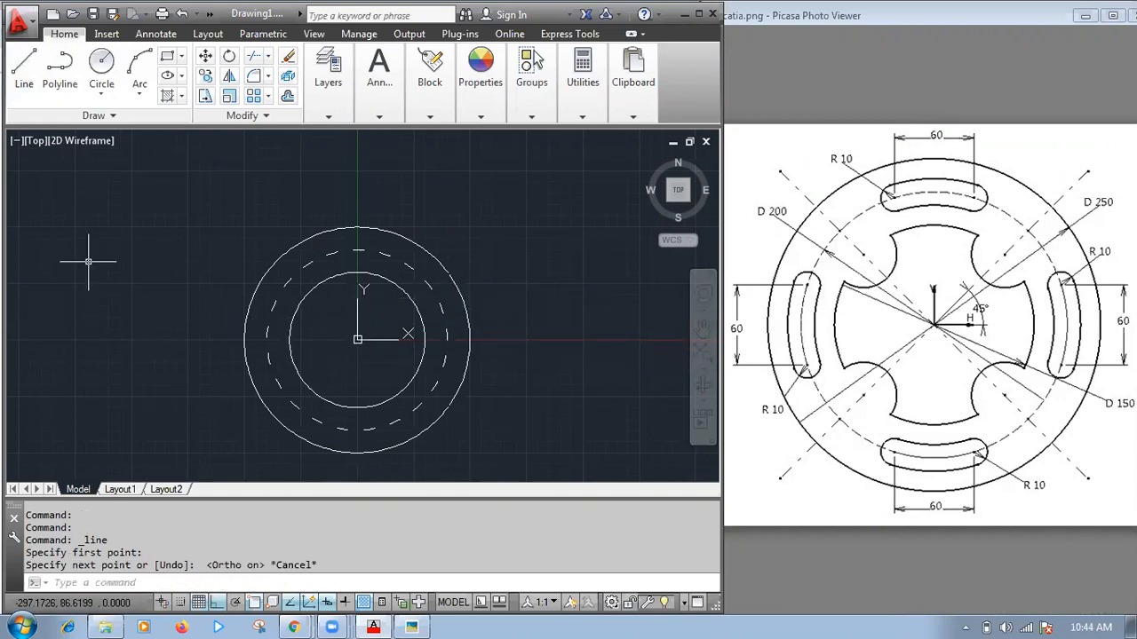
- Enable all object snap modes in the Drafting Settings and leave the active Line command
text(l)
key(Return)
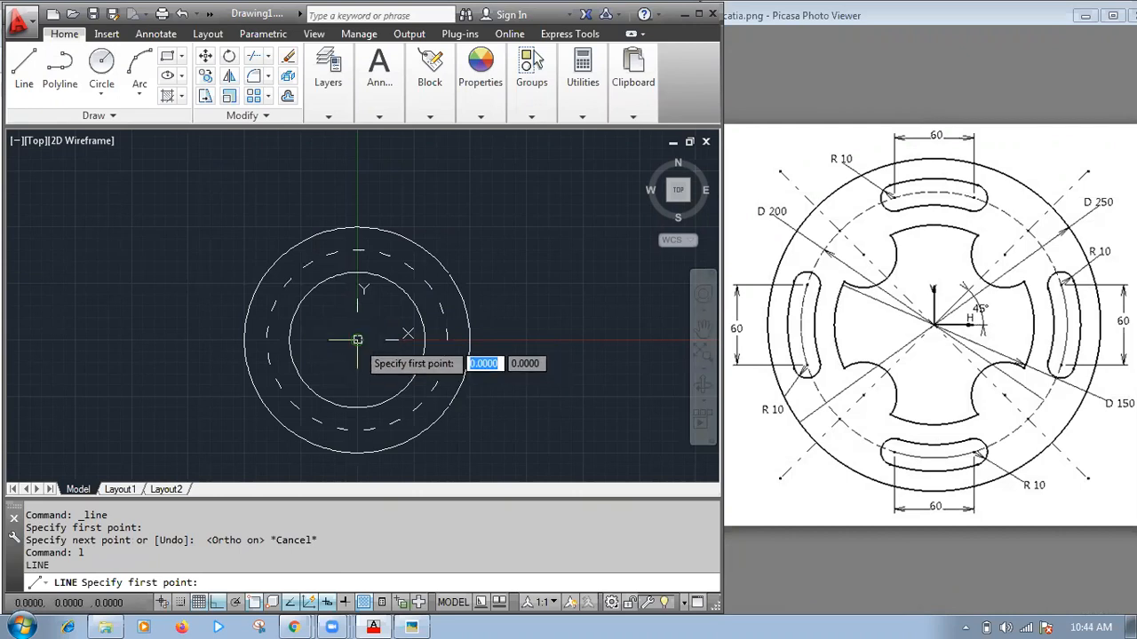
scroll(358, 340, up, 4)
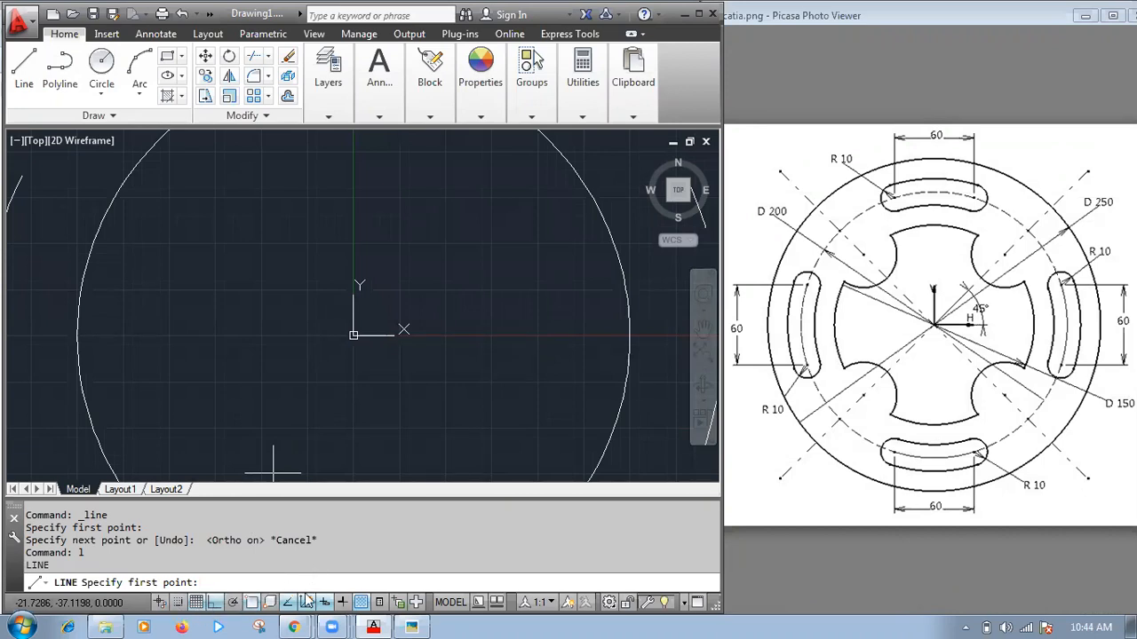
right_click(251, 603)
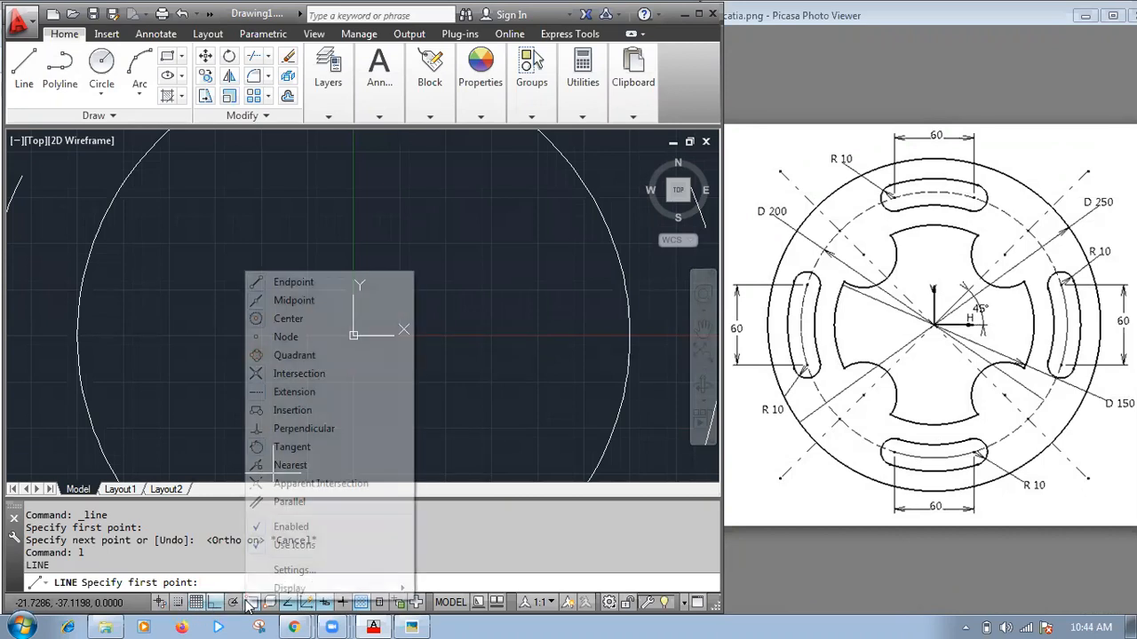
click(283, 571)
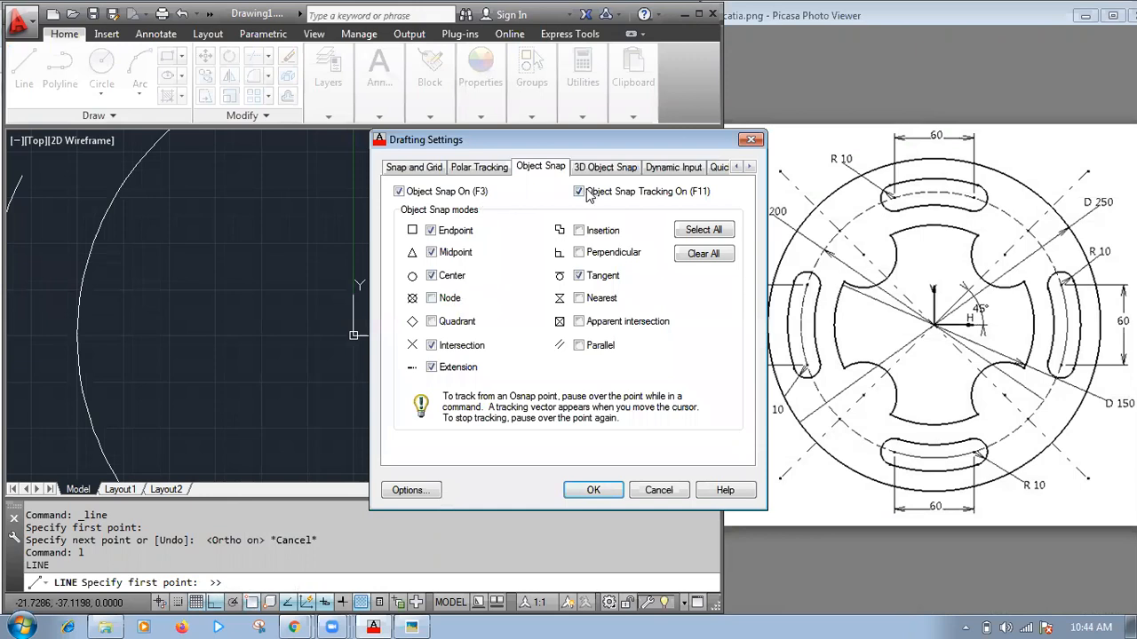
click(704, 230)
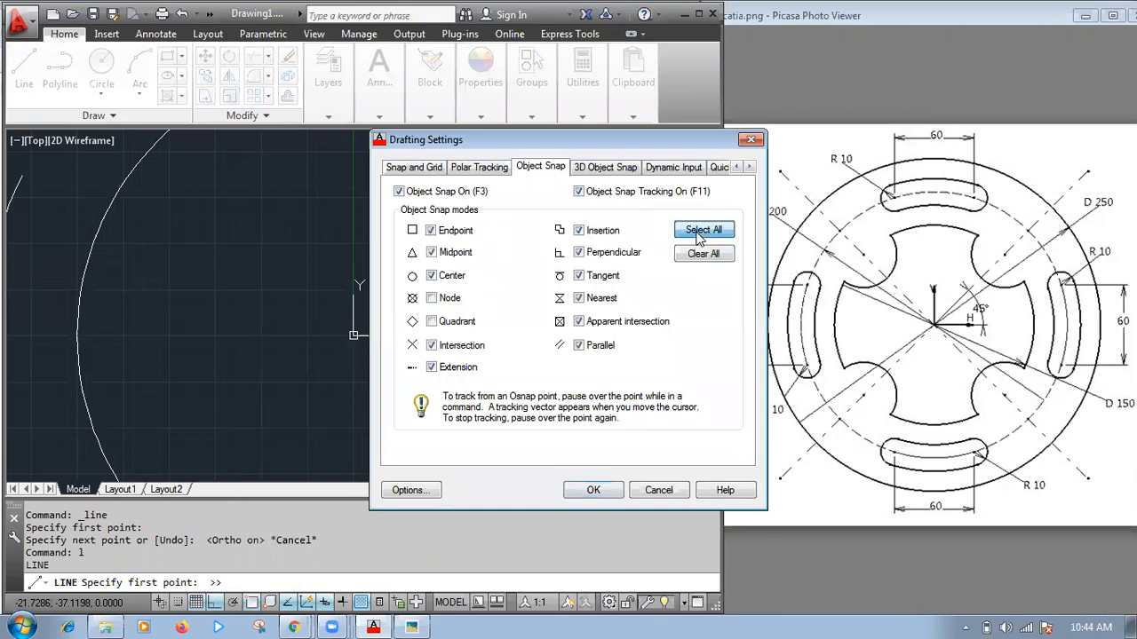
click(593, 490)
scroll(382, 400, down, 3)
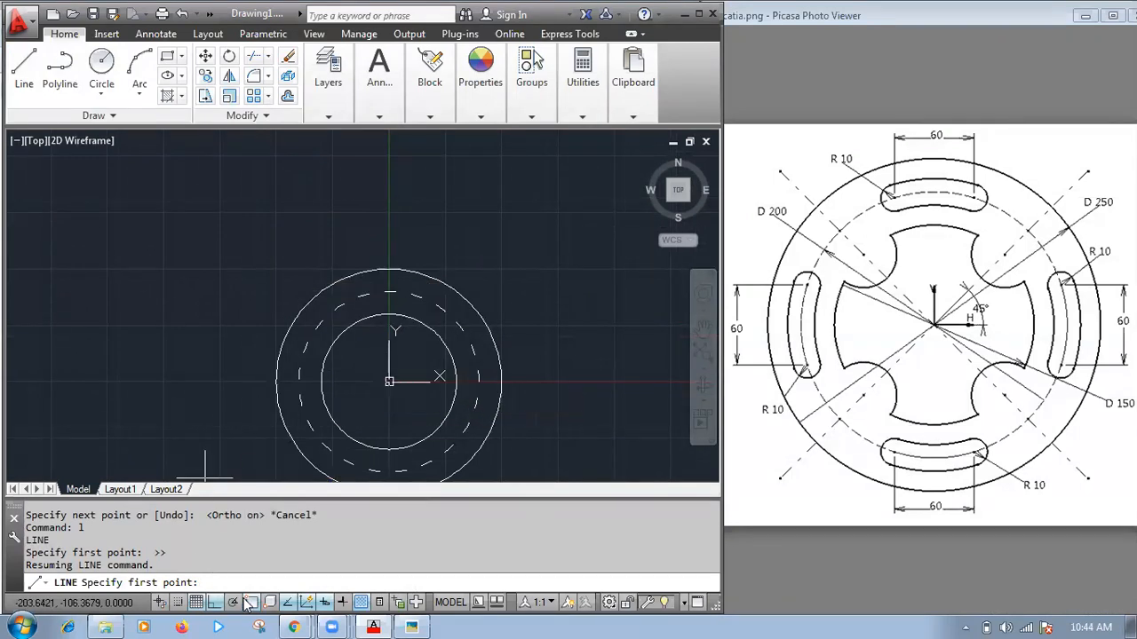
key(Escape)
key(Escape)
- Draw a horizontal line about 209 long from the circles' centre along positive X, past the outer circle
text(l)
key(Return)
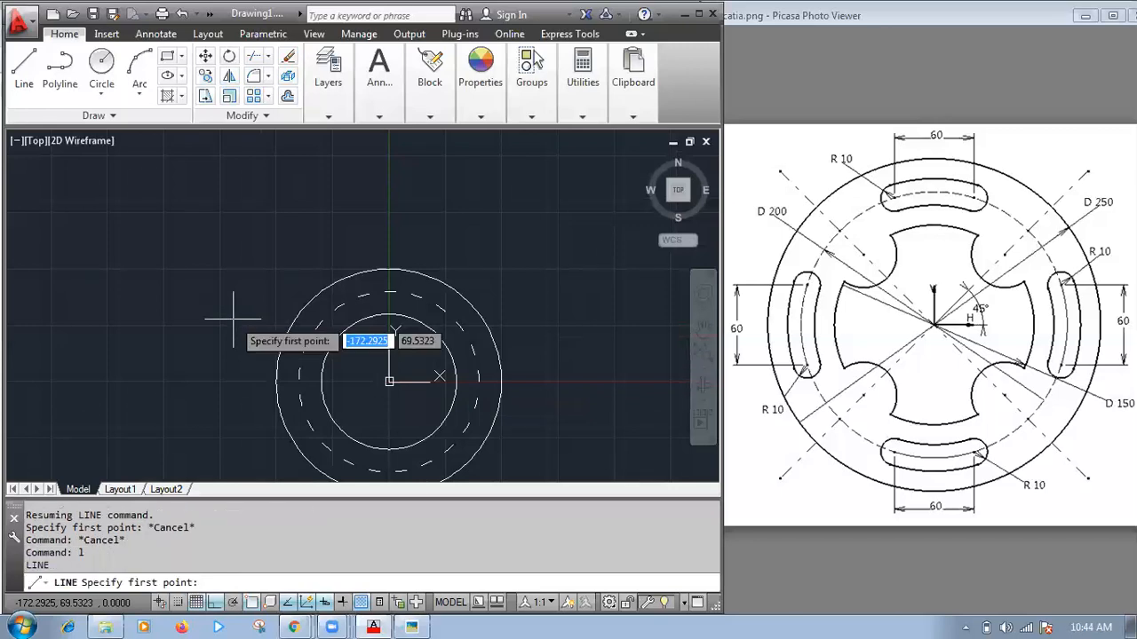
click(389, 382)
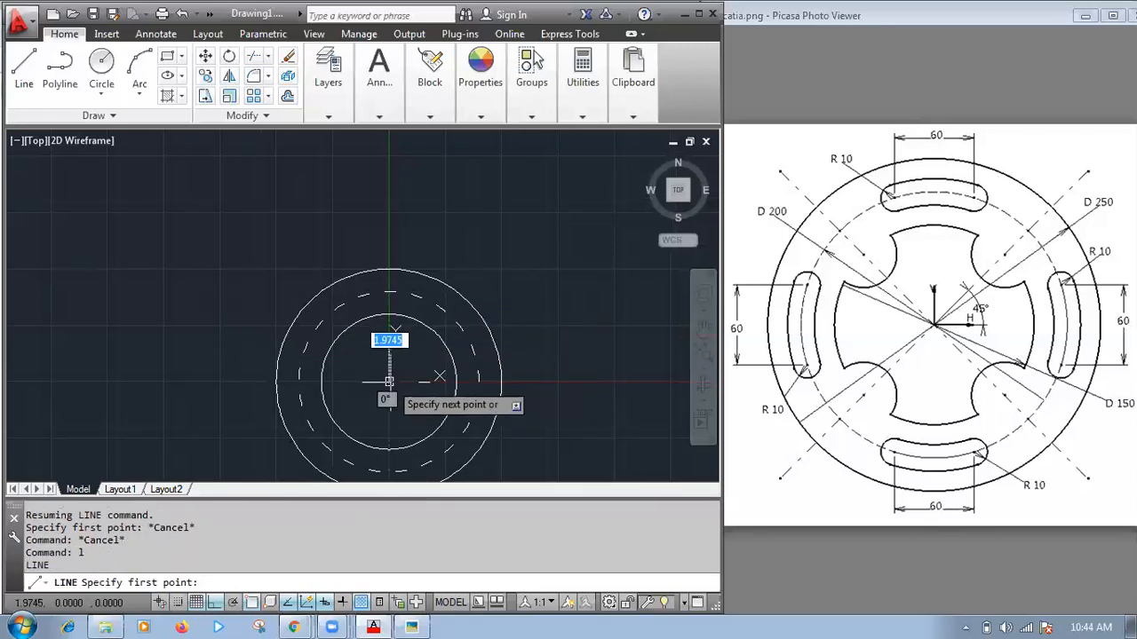
click(579, 362)
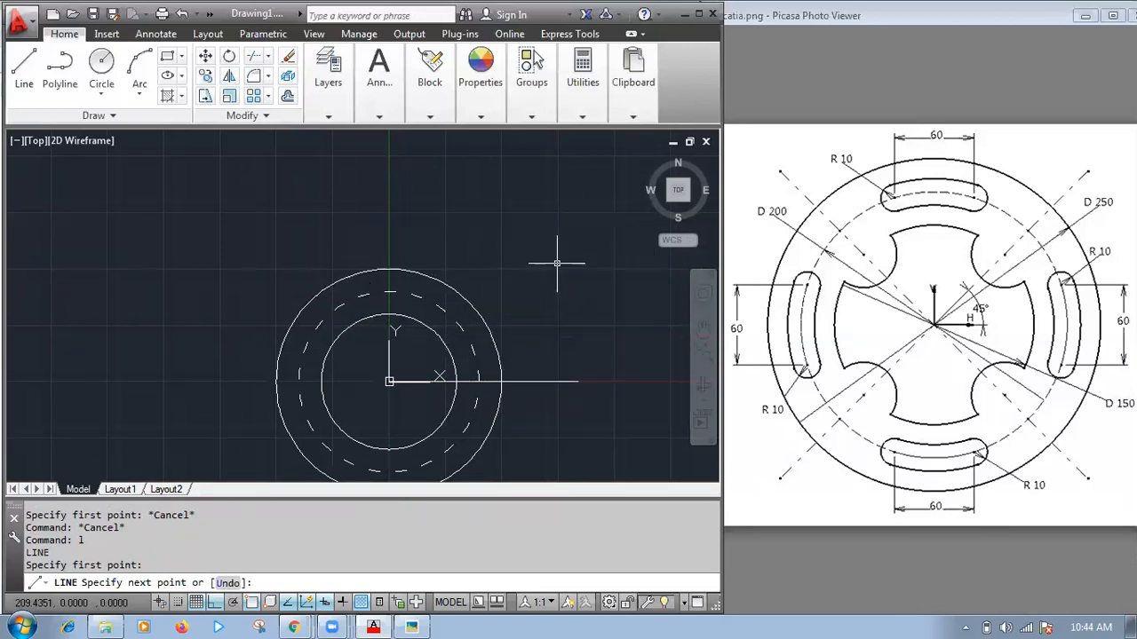
key(Return)
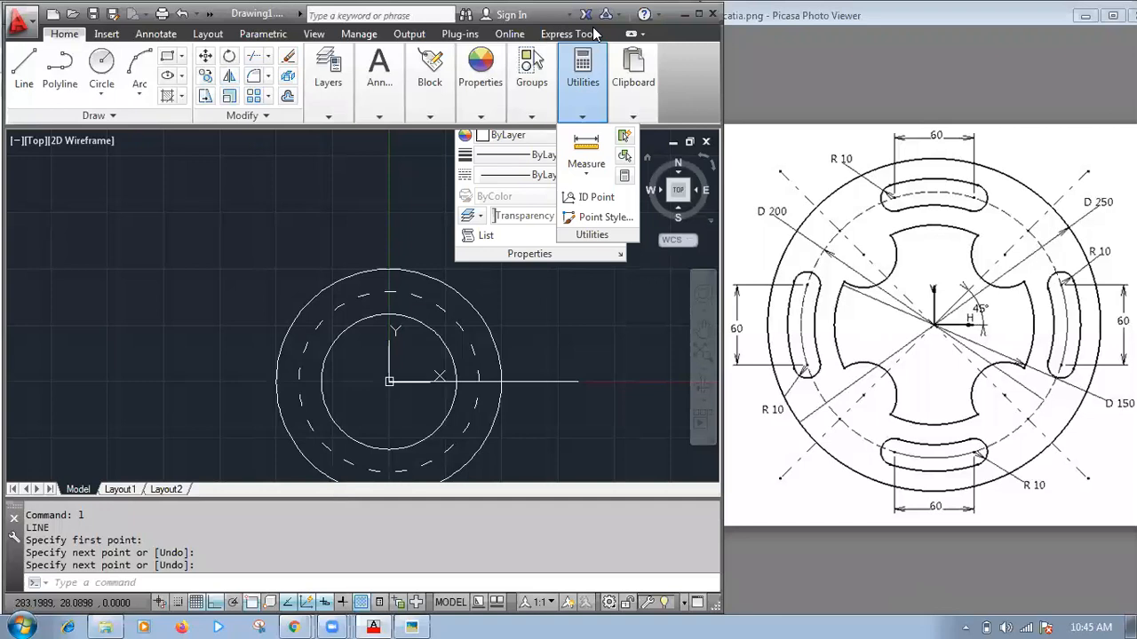
click(976, 330)
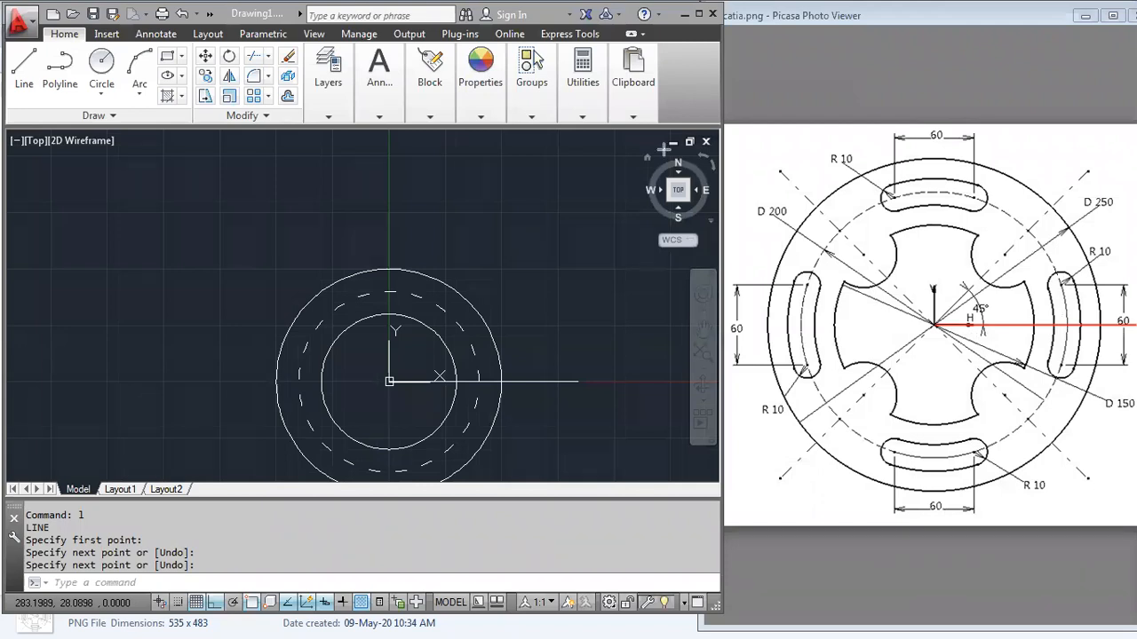
click(219, 229)
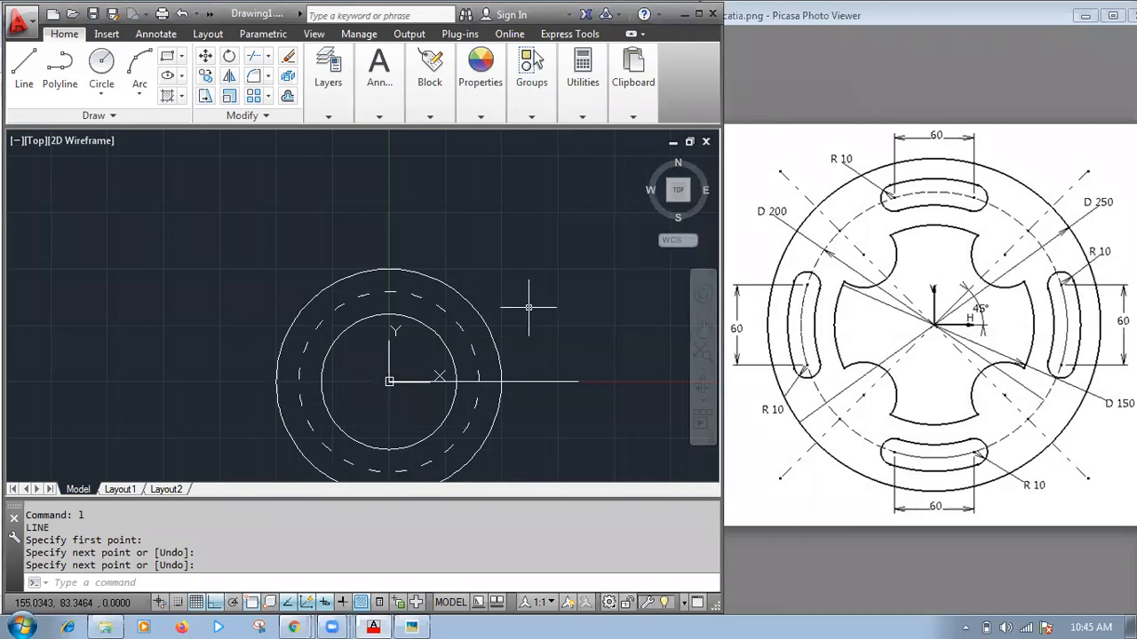
- Offset the horizontal centre line upward by a distance of 30
text(o)
key(Return)
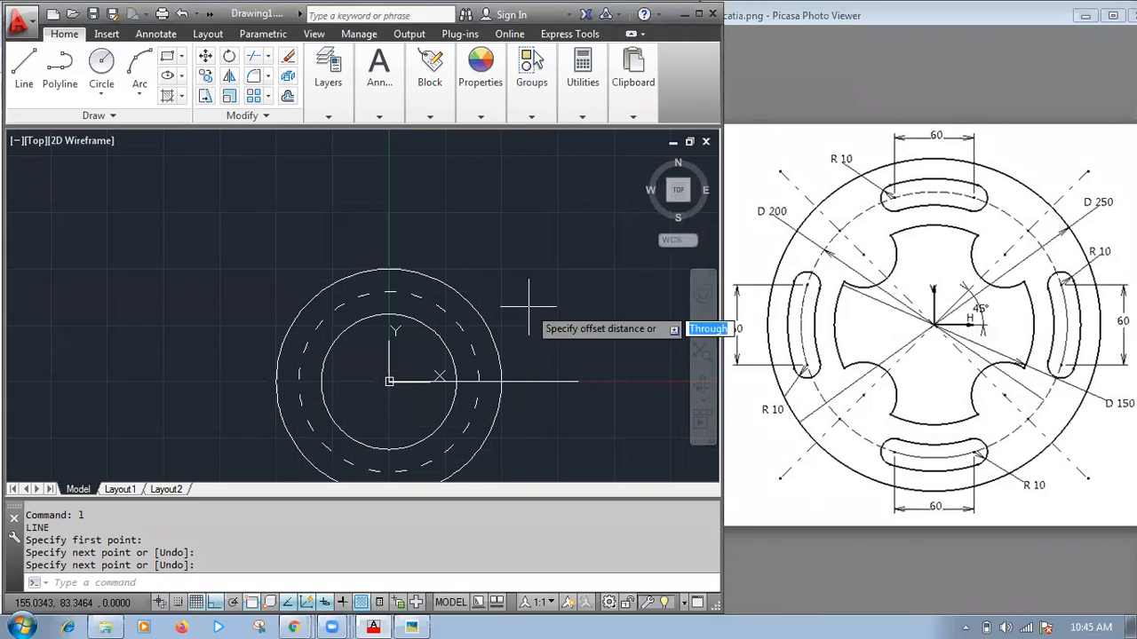
text(d)
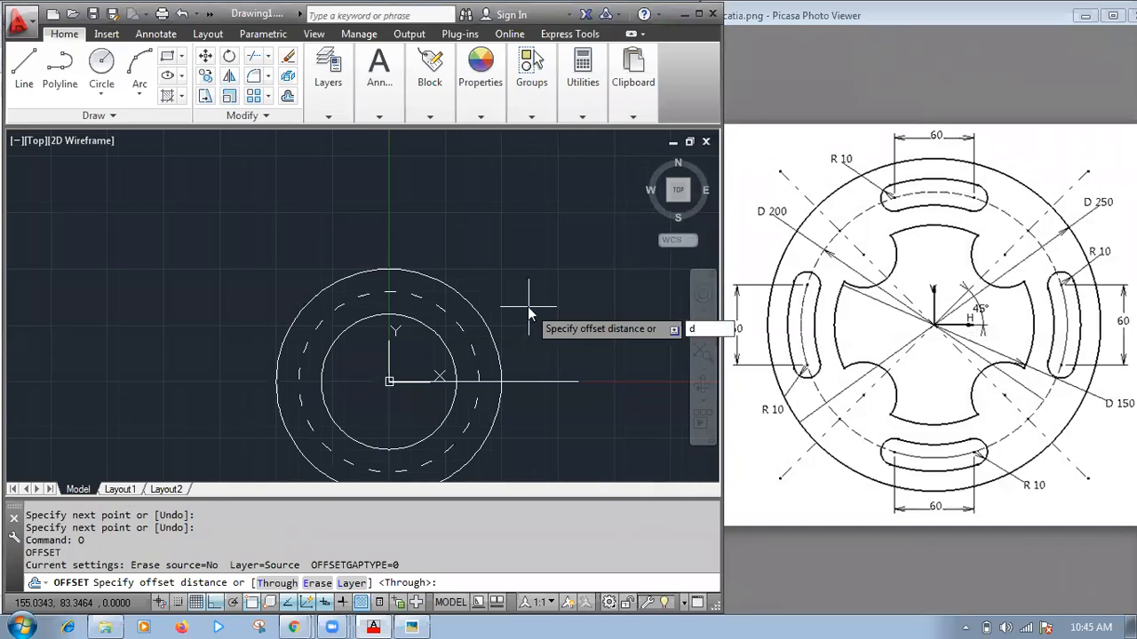
key(Return)
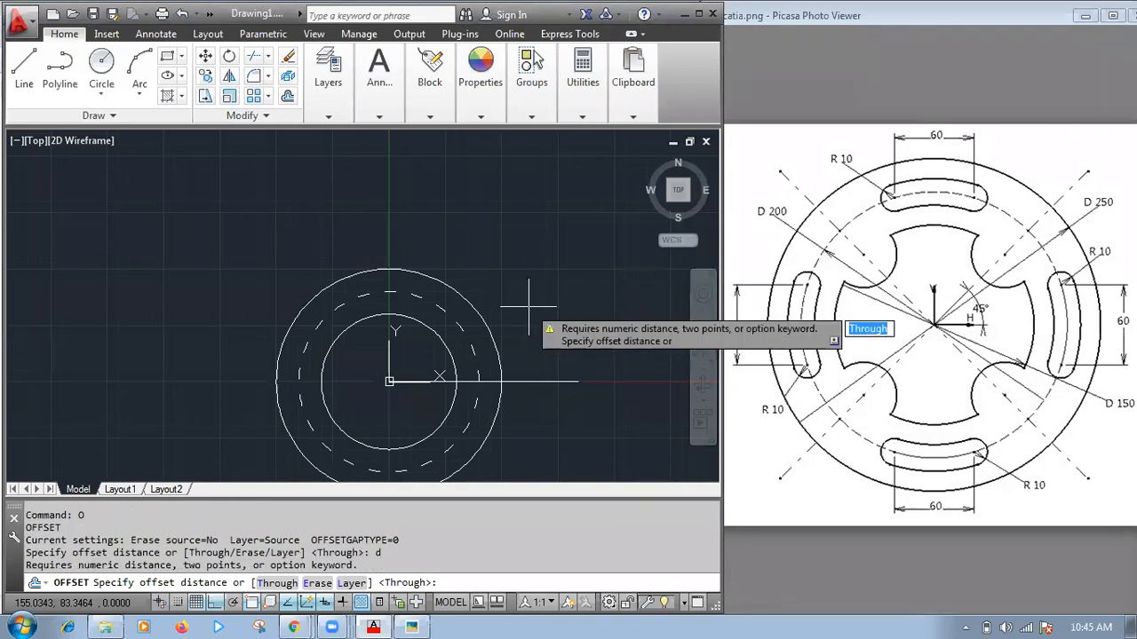
text(30)
key(Return)
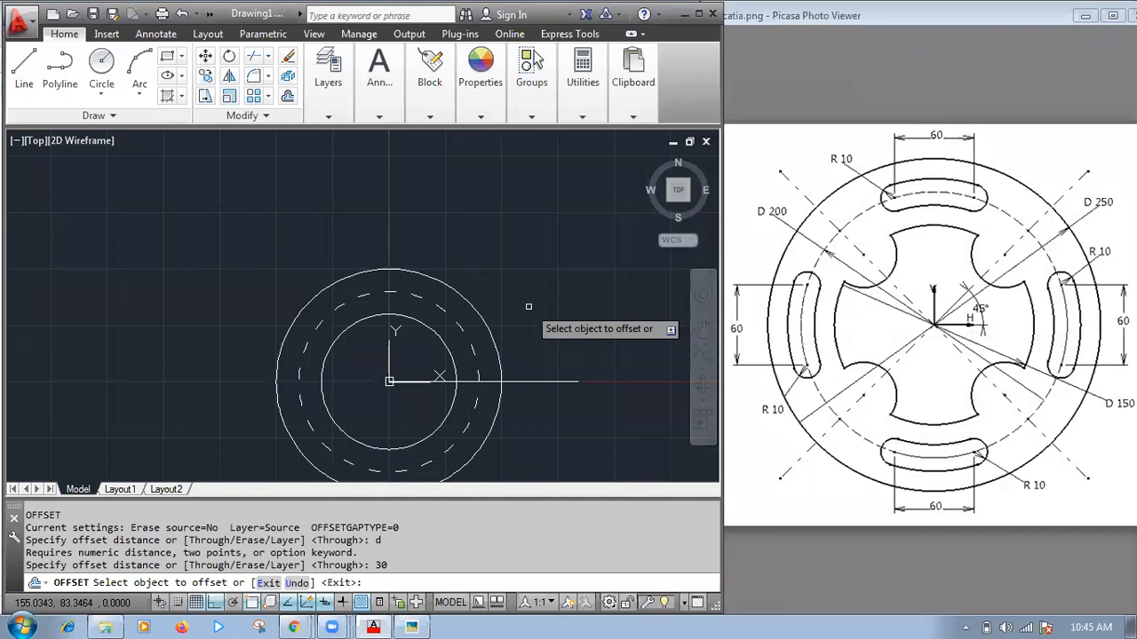
click(504, 381)
click(524, 279)
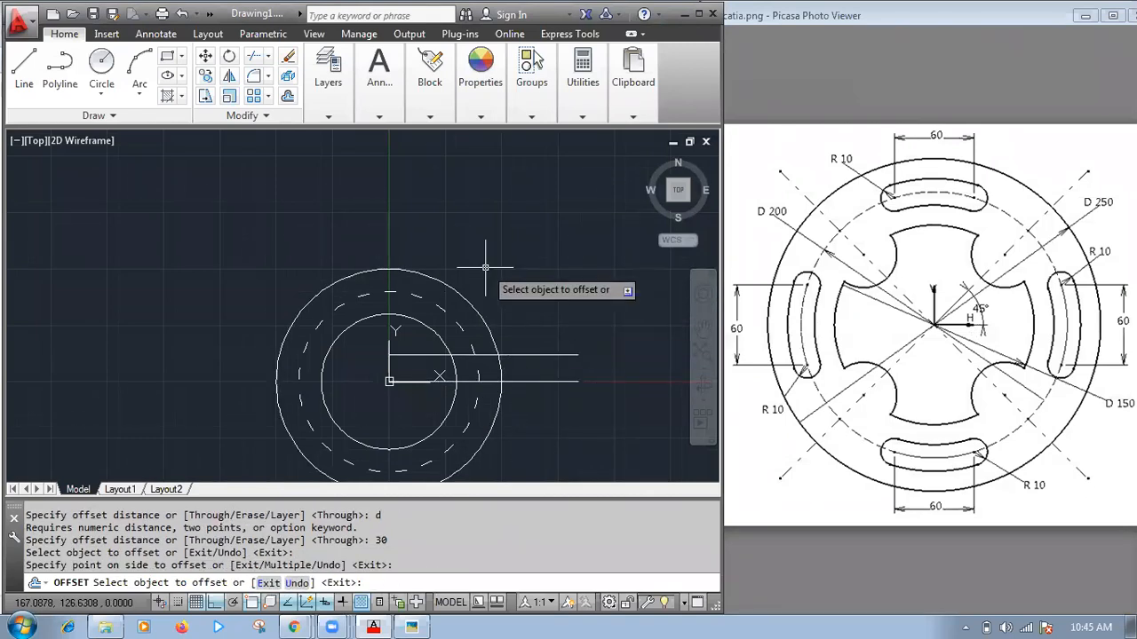
key(Return)
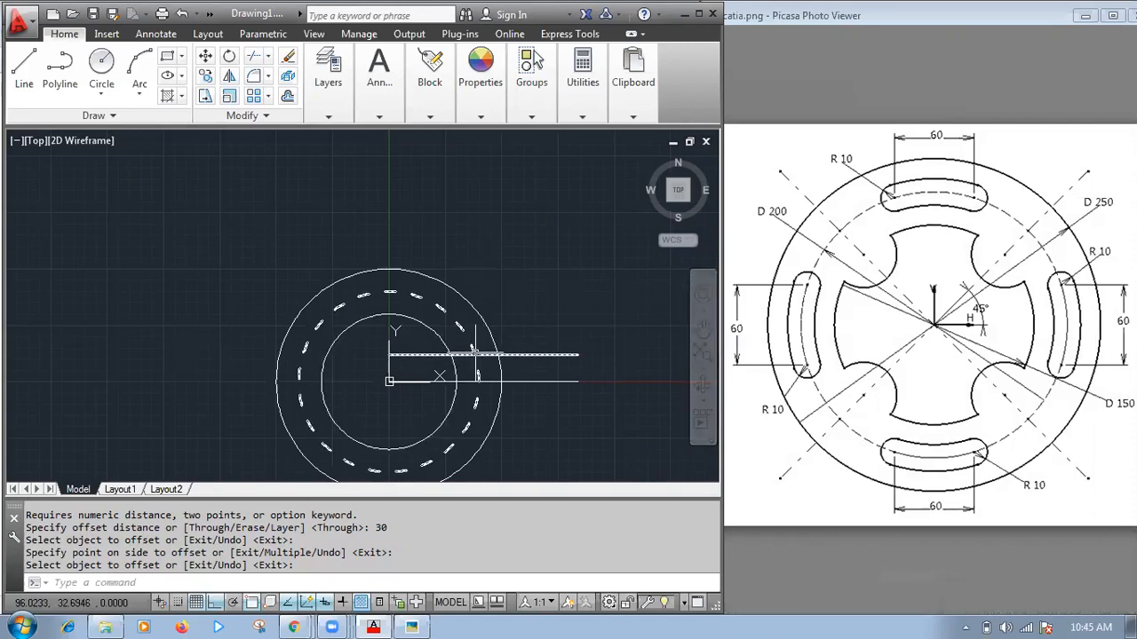
- Draw a circle of radius 10 centred where the upper offset line crosses the dashed circle
text(C)
key(Return)
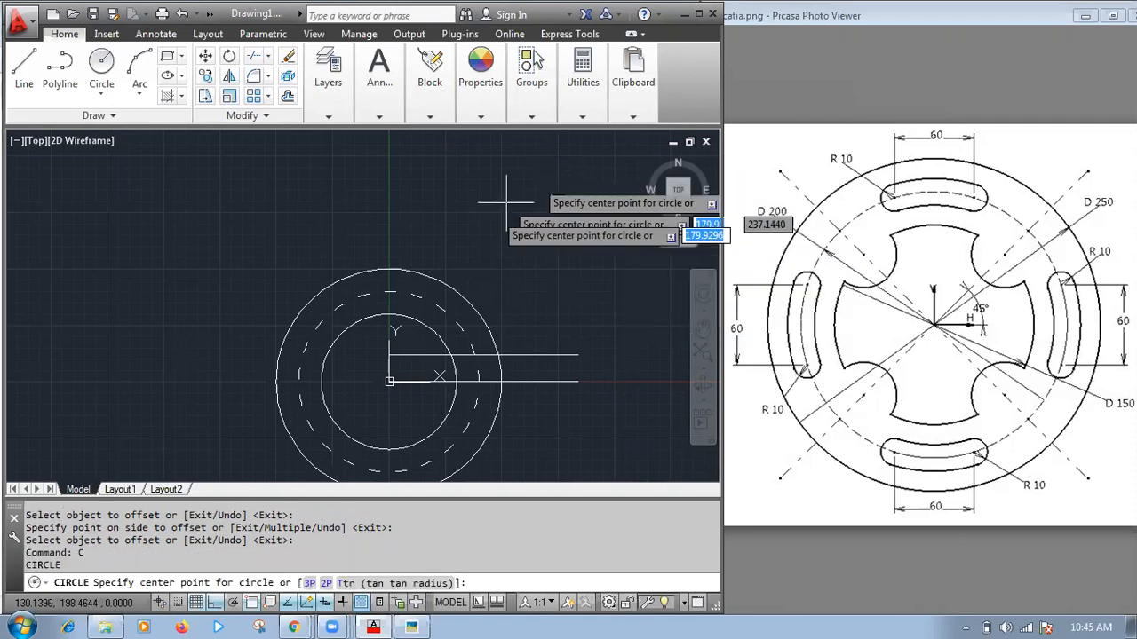
scroll(482, 377, up, 5)
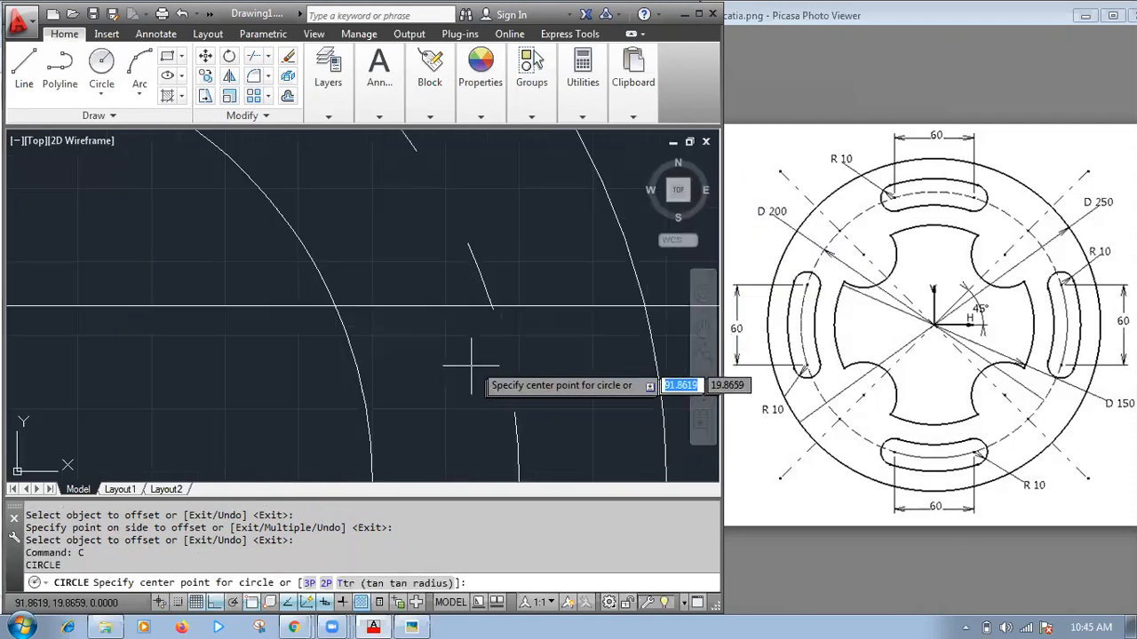
click(492, 306)
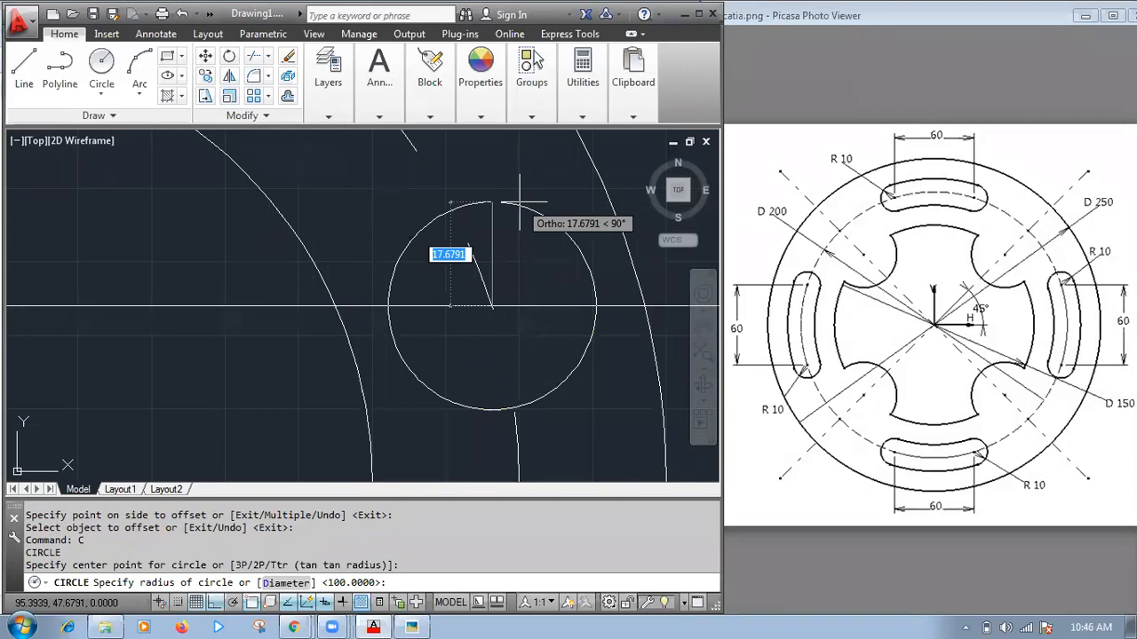
text(10)
key(Return)
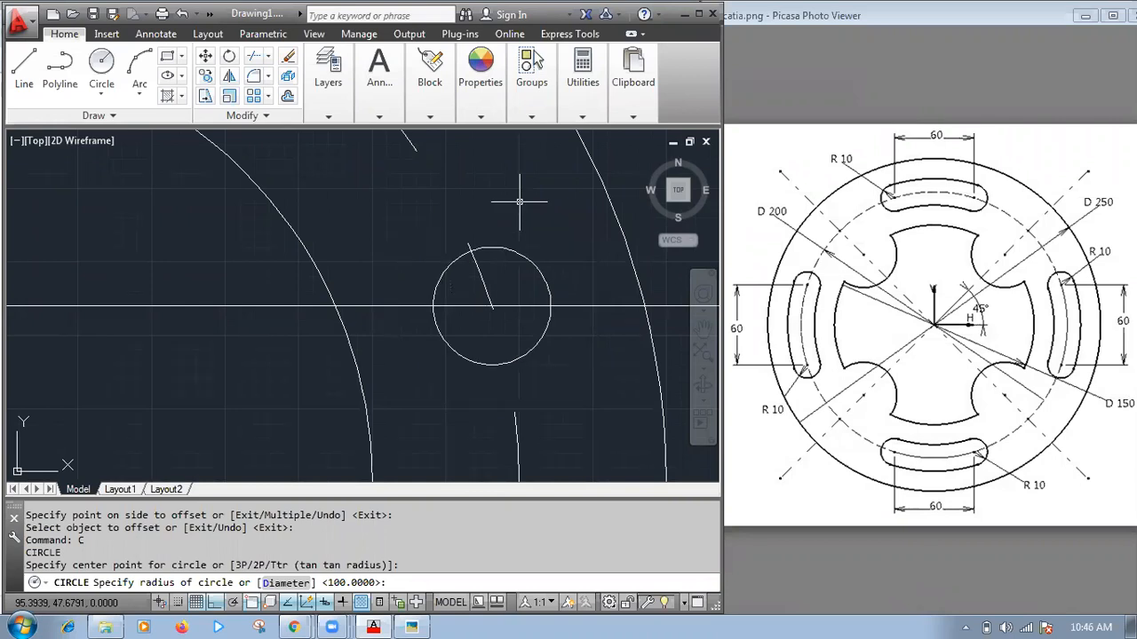
- Mirror the R10 circle across the horizontal centre line, keeping the source circle
scroll(519, 202, down, 8)
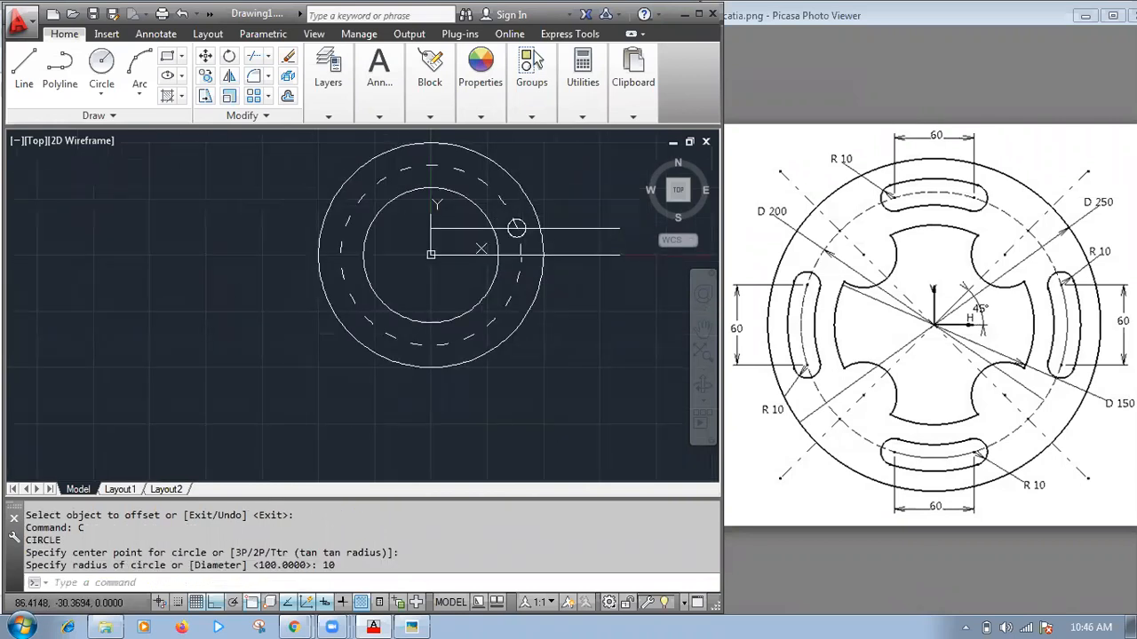
scroll(520, 230, up, 3)
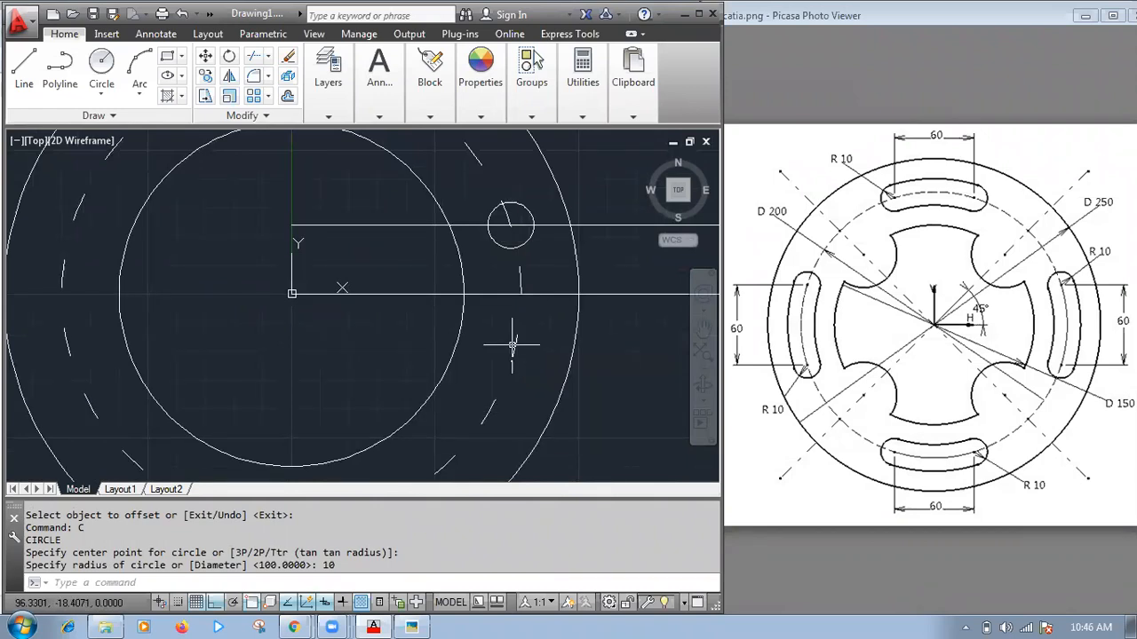
scroll(513, 347, down, 2)
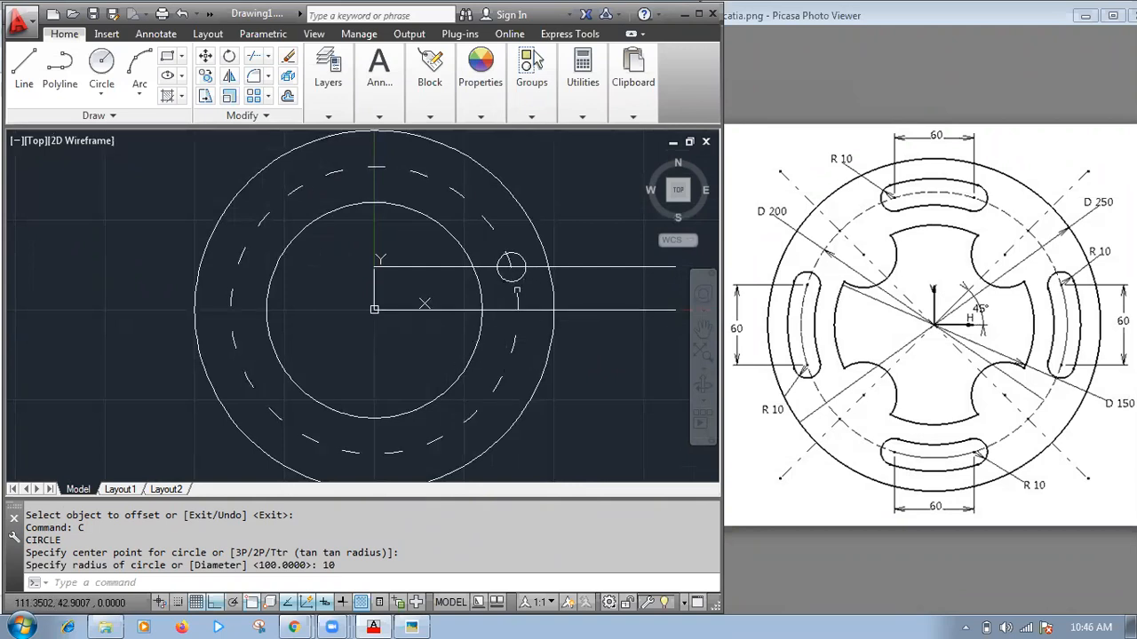
text(MI)
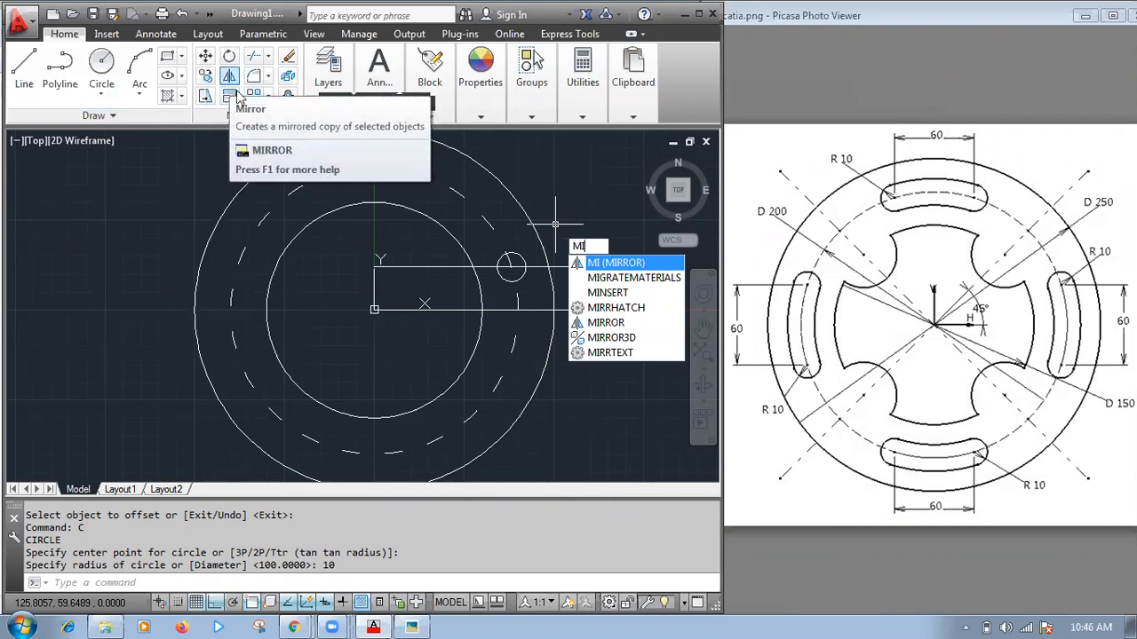
click(624, 264)
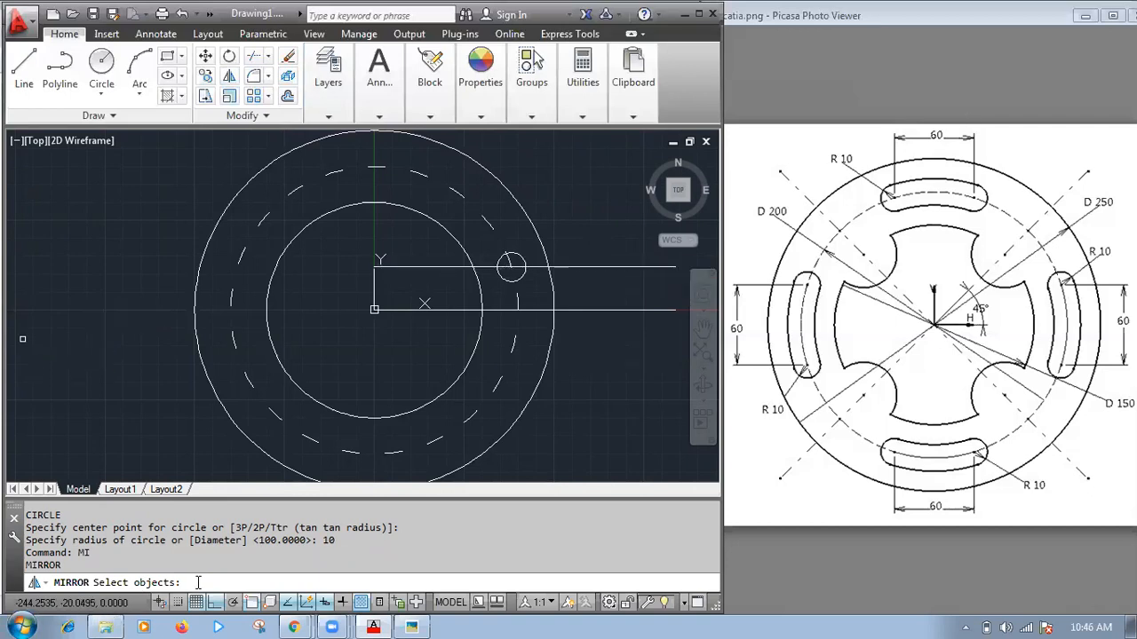
click(511, 266)
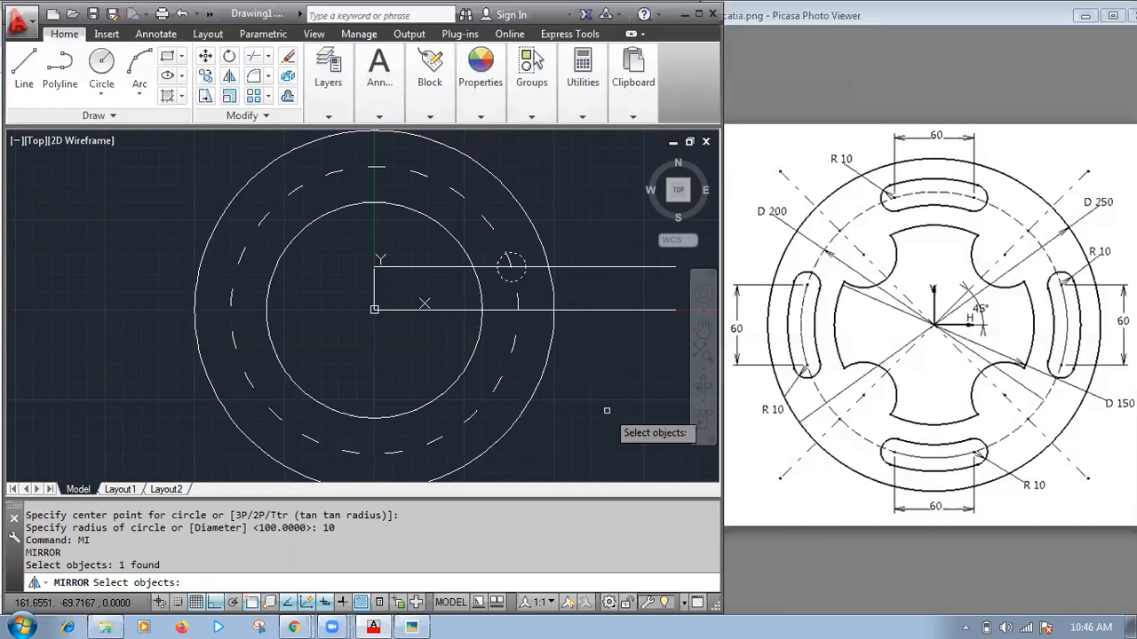
key(Return)
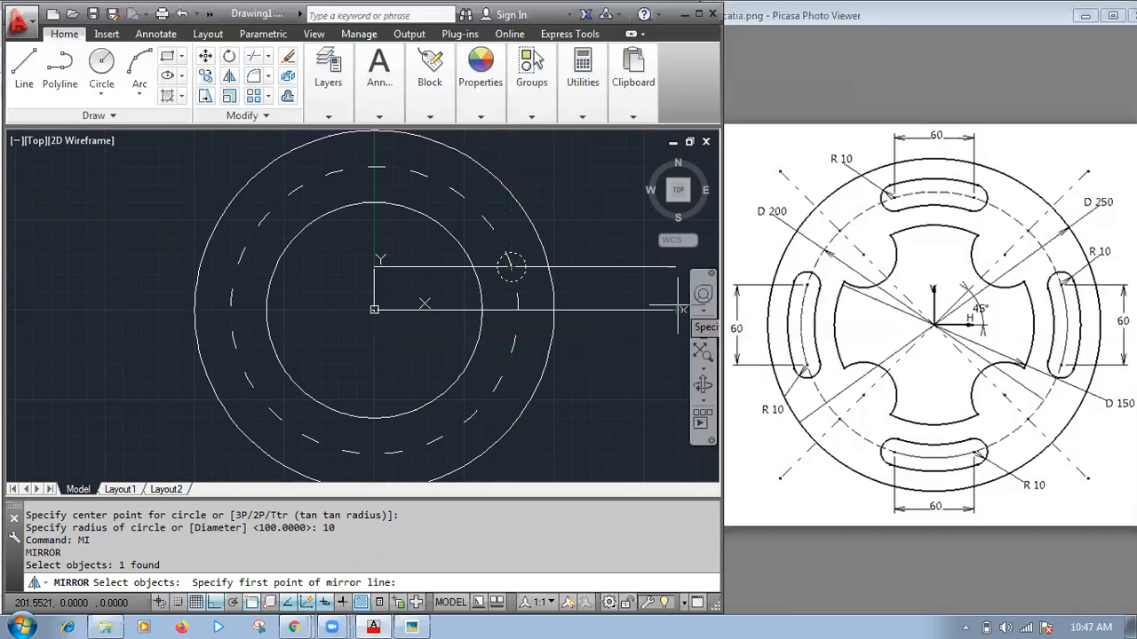
click(374, 310)
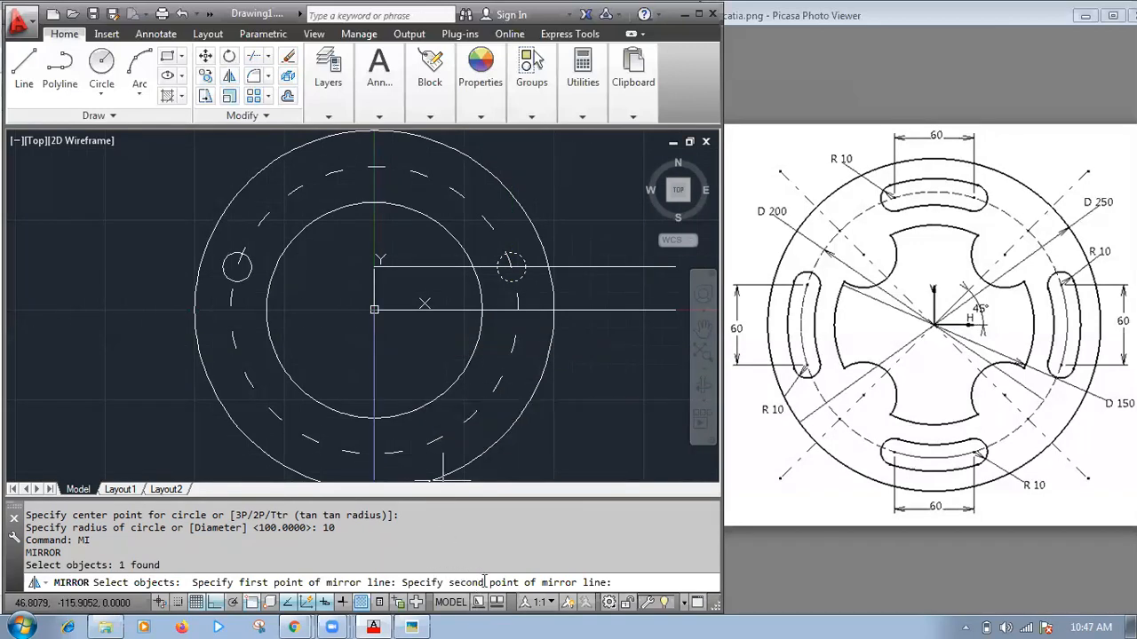
click(675, 310)
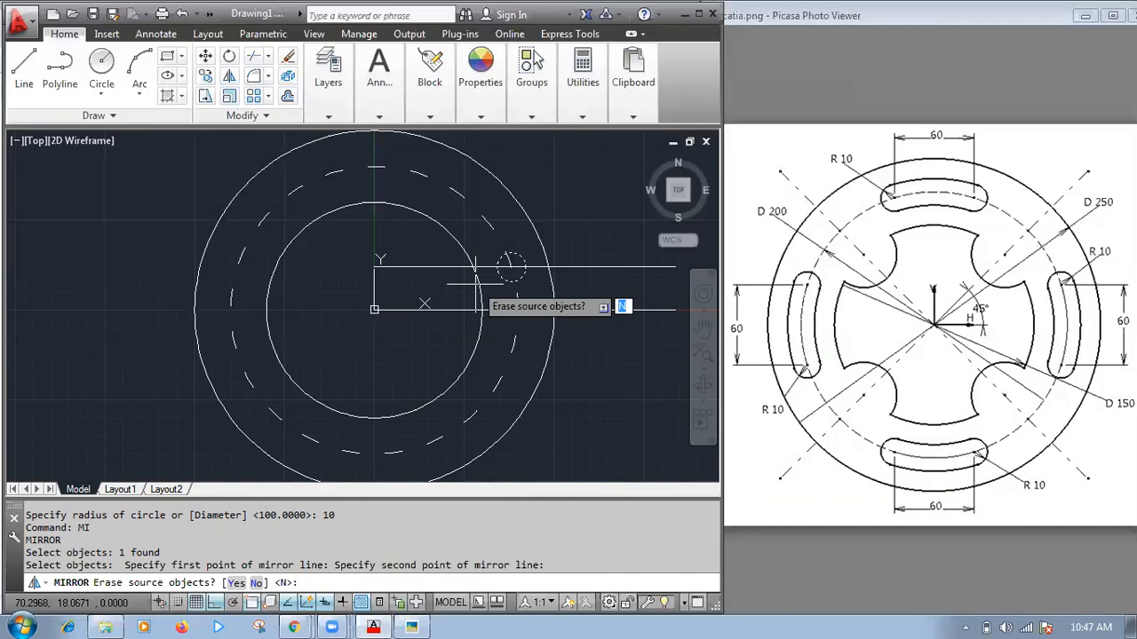
key(Return)
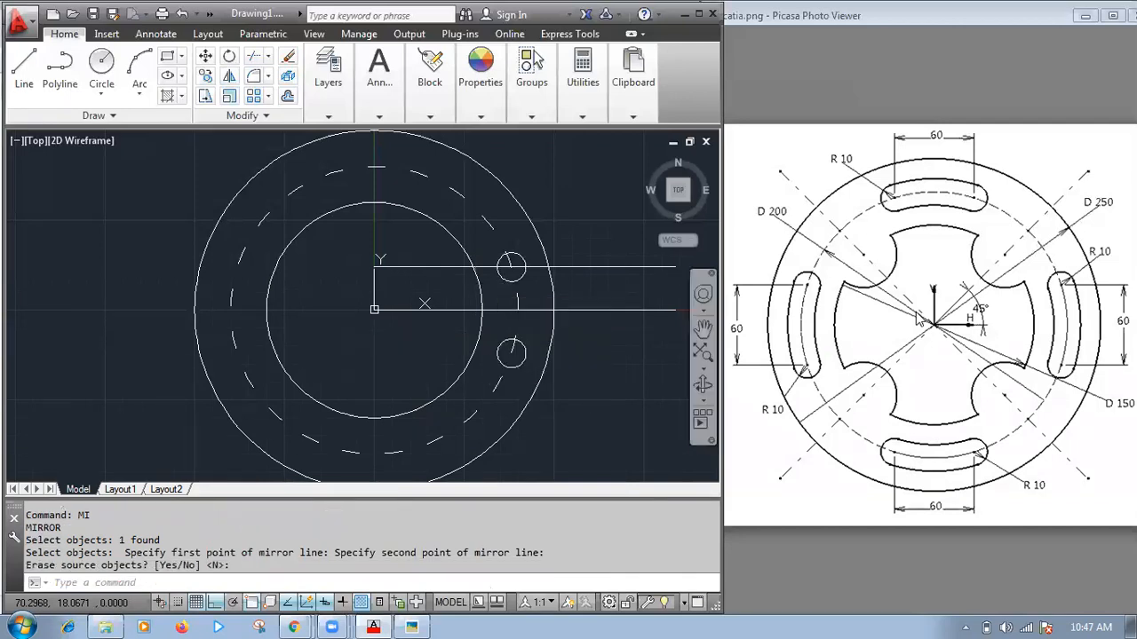
scroll(515, 351, up, 3)
scroll(515, 349, down, 3)
scroll(523, 266, up, 4)
scroll(524, 265, down, 2)
scroll(524, 264, down, 2)
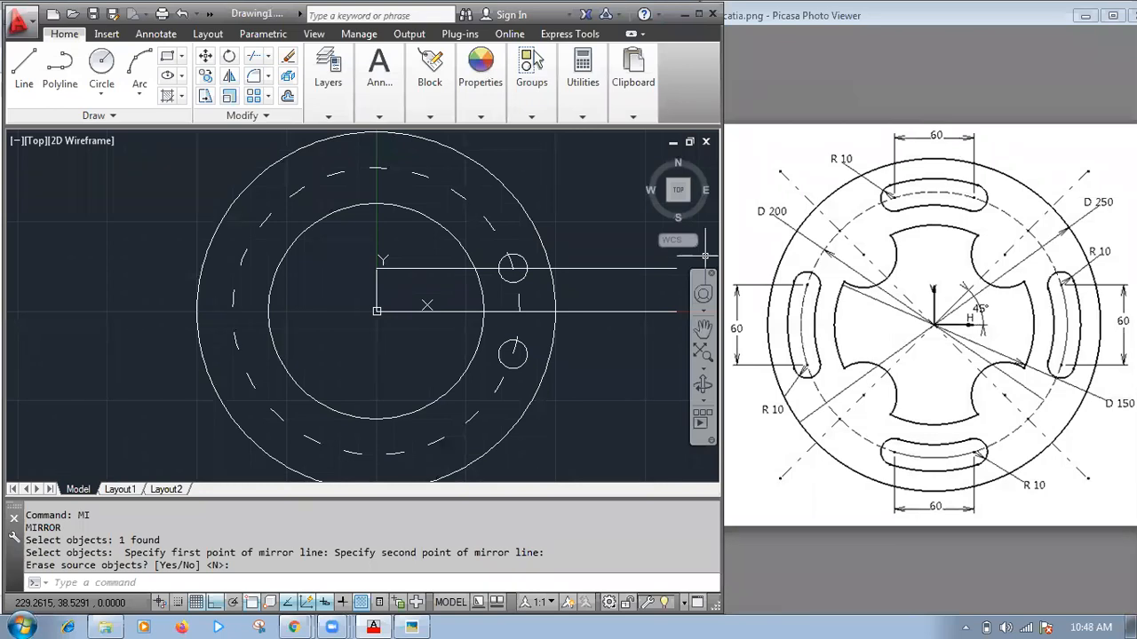
- Draw a stepped practice outline of connected horizontal and vertical lines in the empty space on the negative X side of the plate
key(Return)
click(24, 67)
click(29, 267)
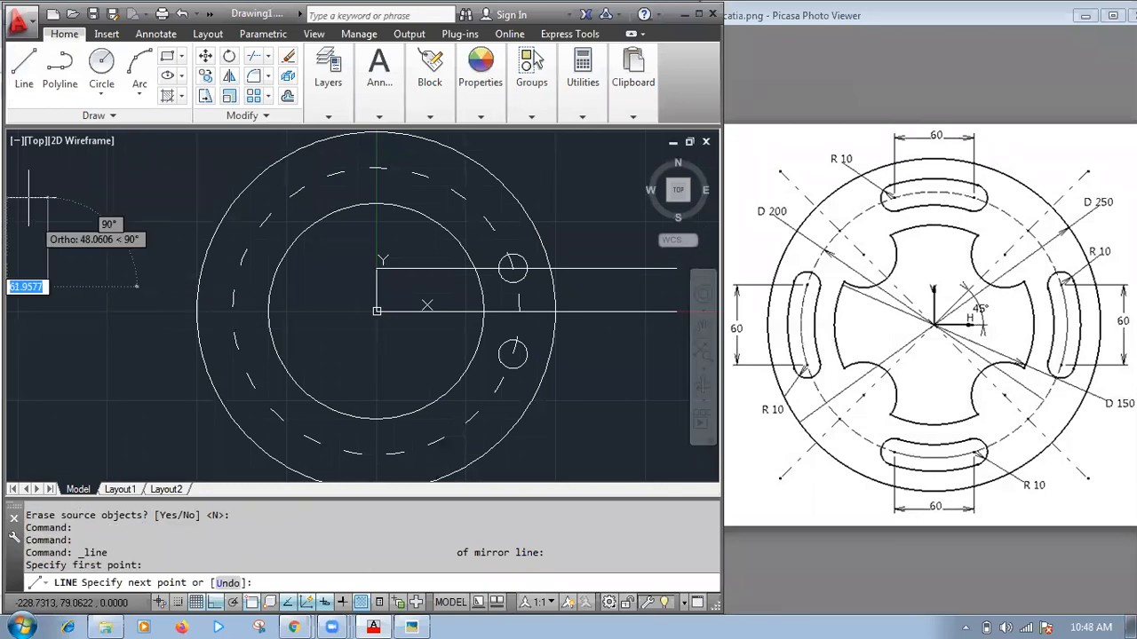
click(31, 196)
click(75, 194)
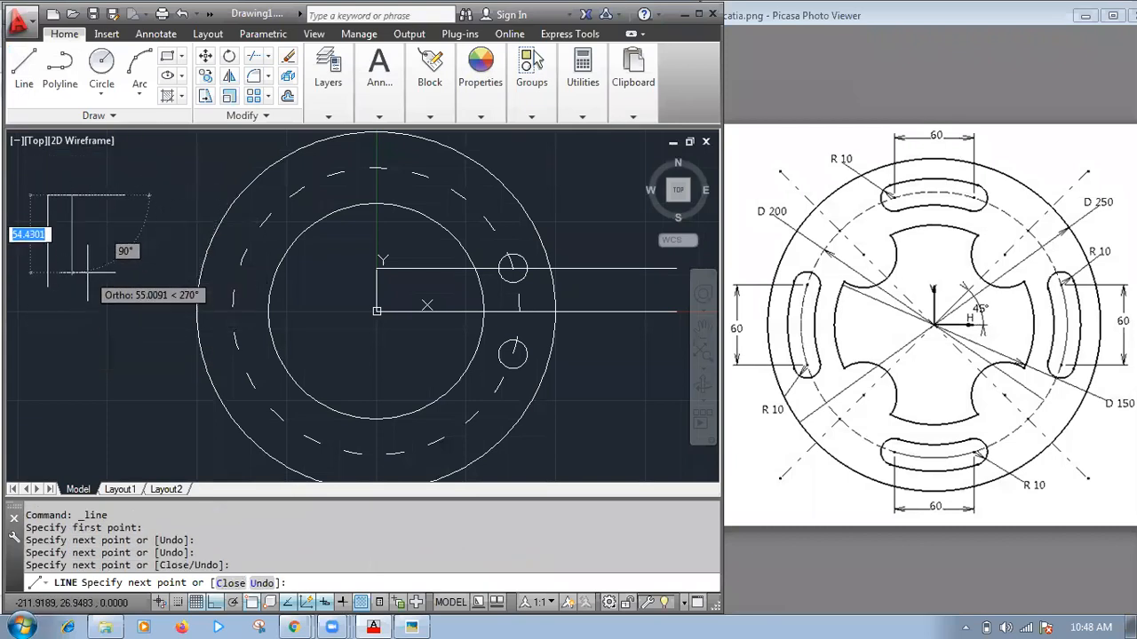
click(75, 245)
click(153, 245)
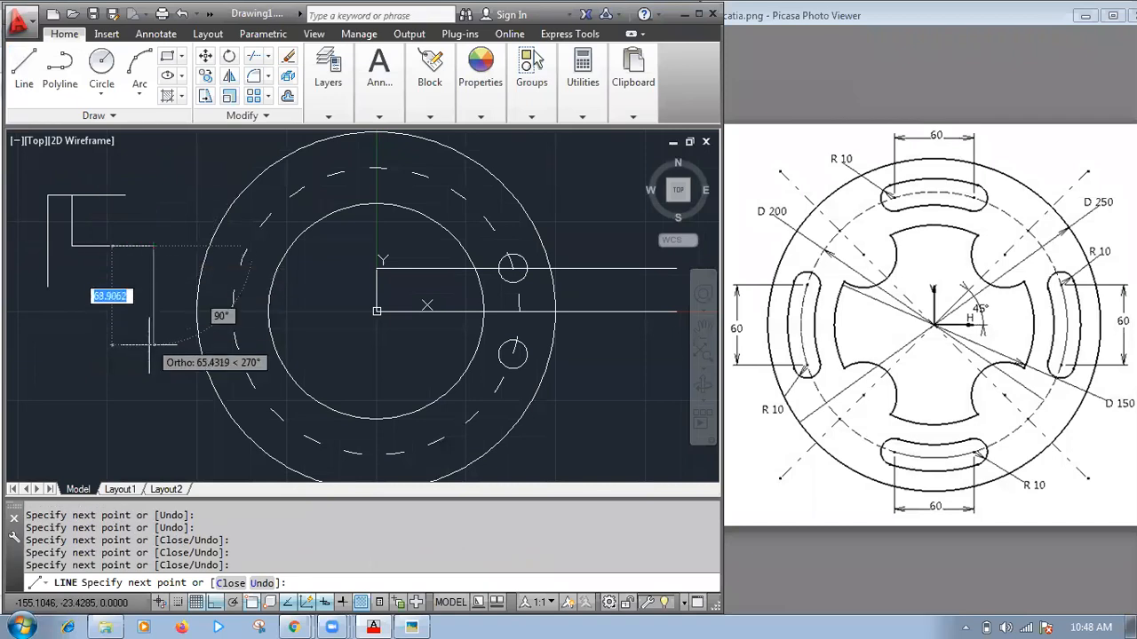
click(152, 344)
click(105, 345)
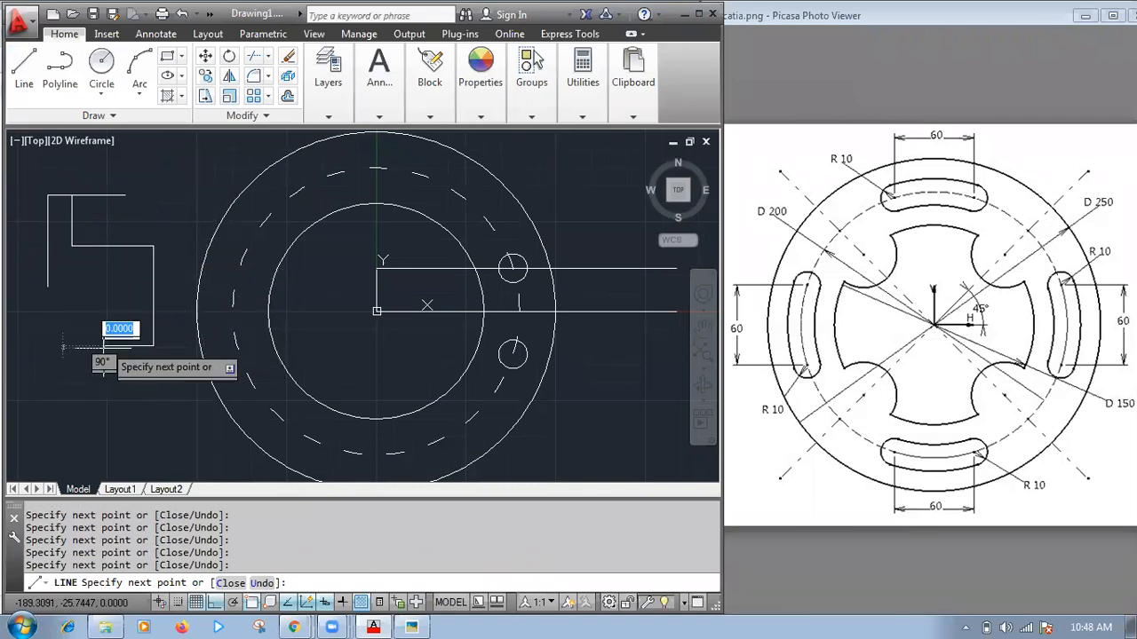
click(105, 293)
click(66, 293)
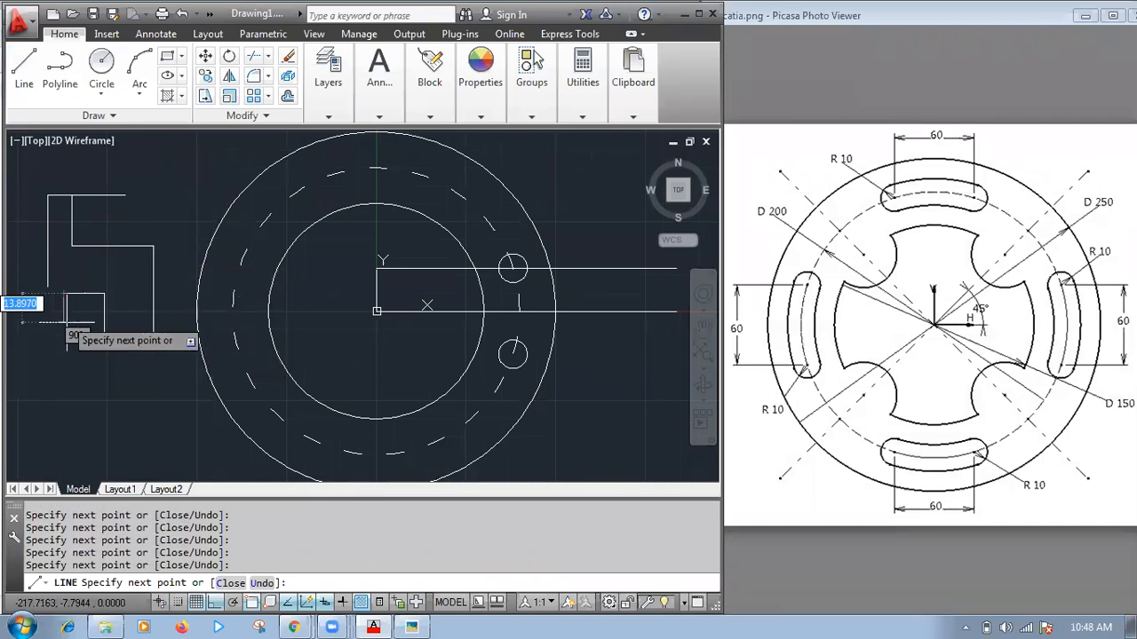
click(64, 344)
click(23, 345)
click(23, 288)
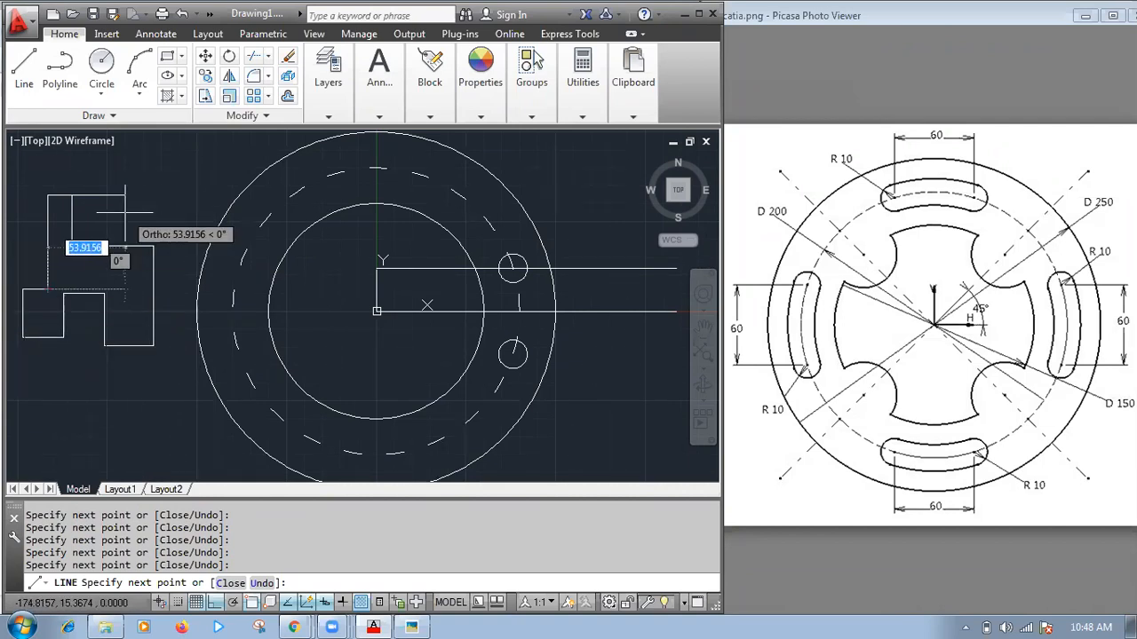
click(48, 194)
key(Return)
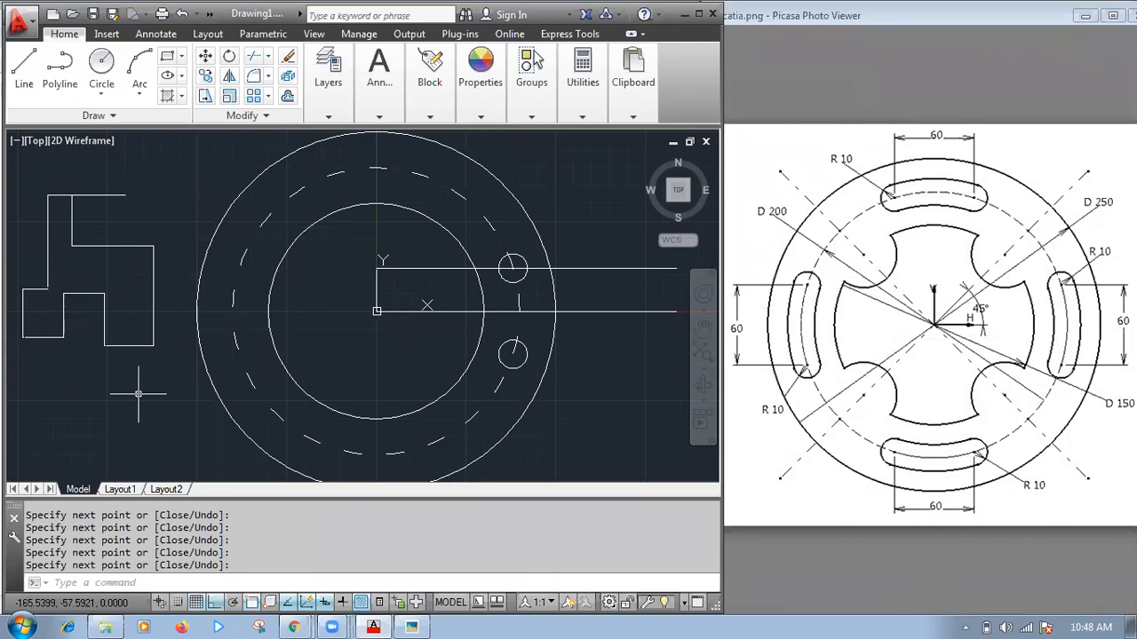
- Draw a horizontal line just below the stepped practice outline as a mirror axis
click(24, 69)
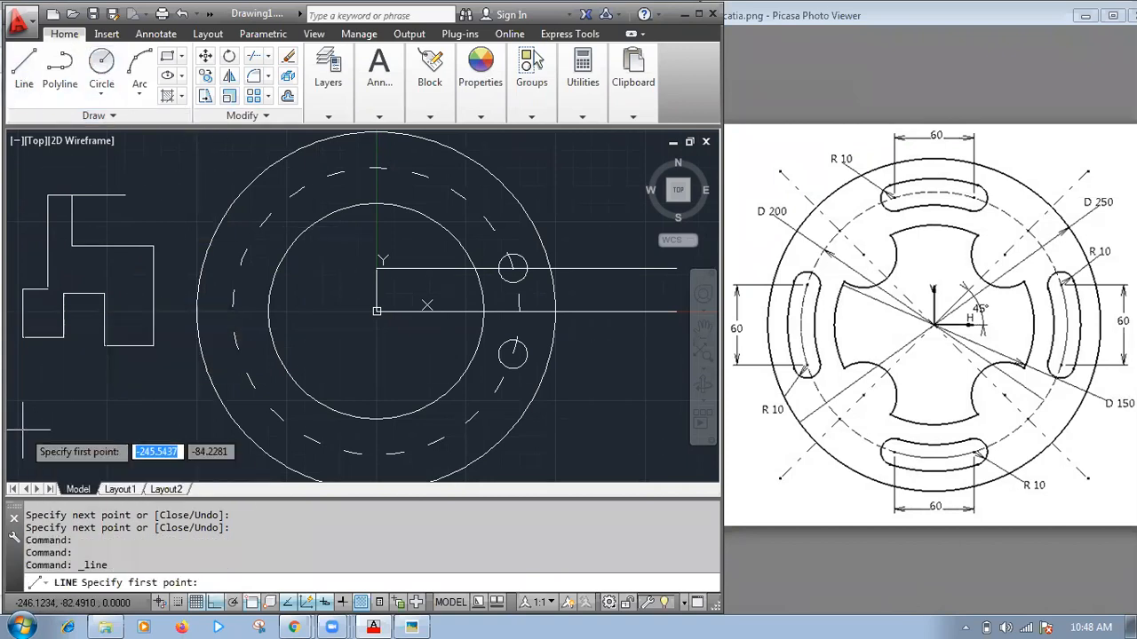
click(10, 397)
click(187, 399)
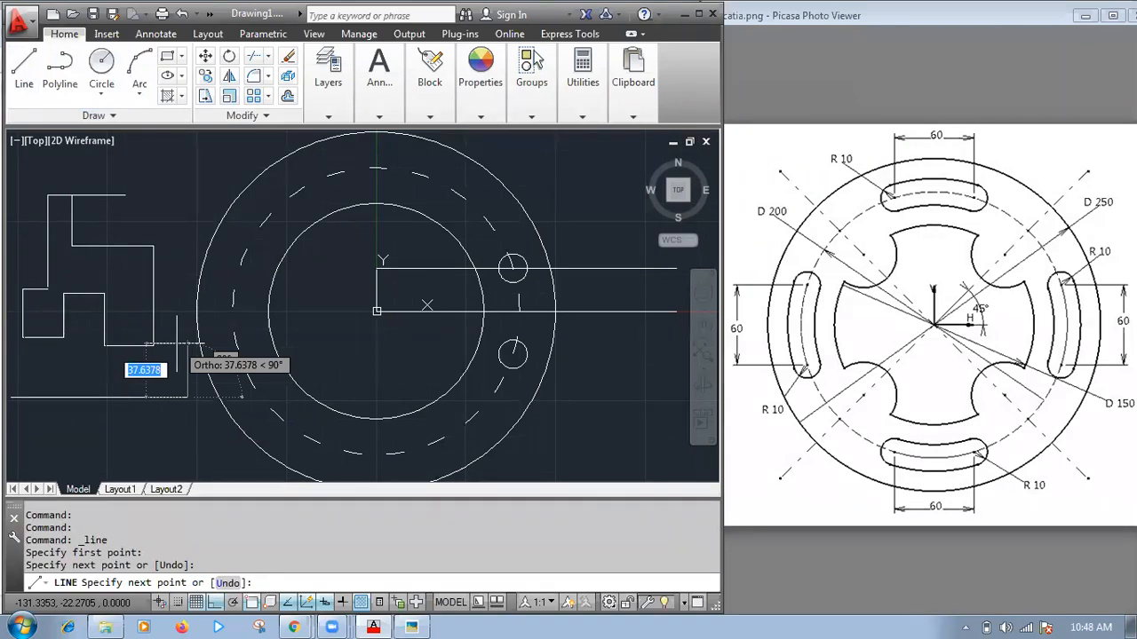
key(Return)
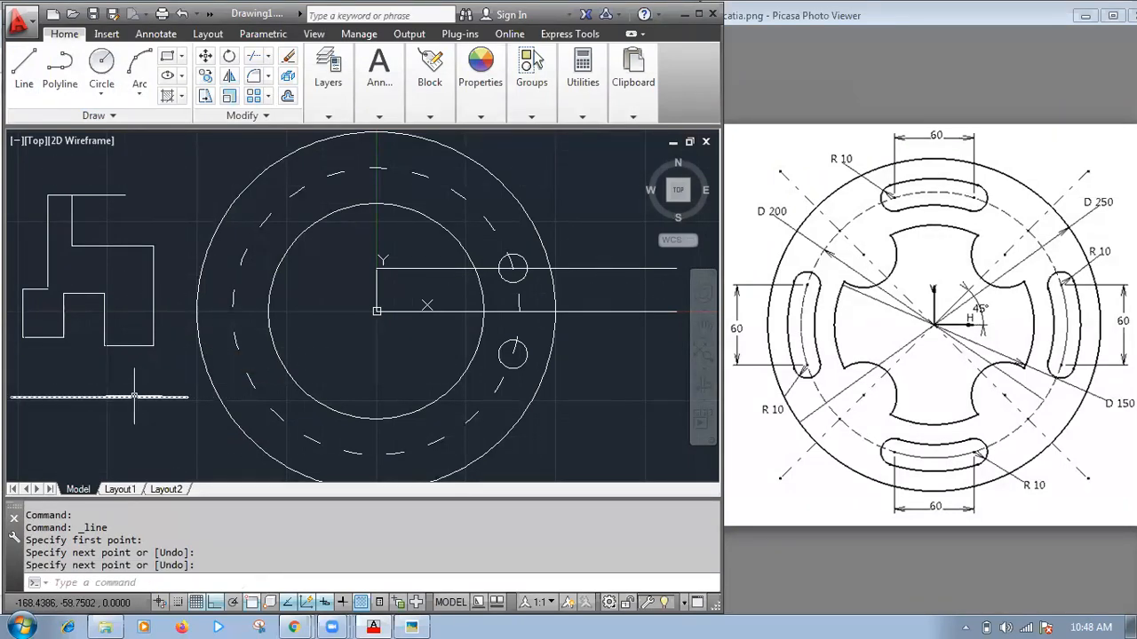
- Mirror the whole stepped practice outline across the horizontal line below it, keeping the source objects
scroll(150, 375, down, 4)
scroll(277, 373, up, 3)
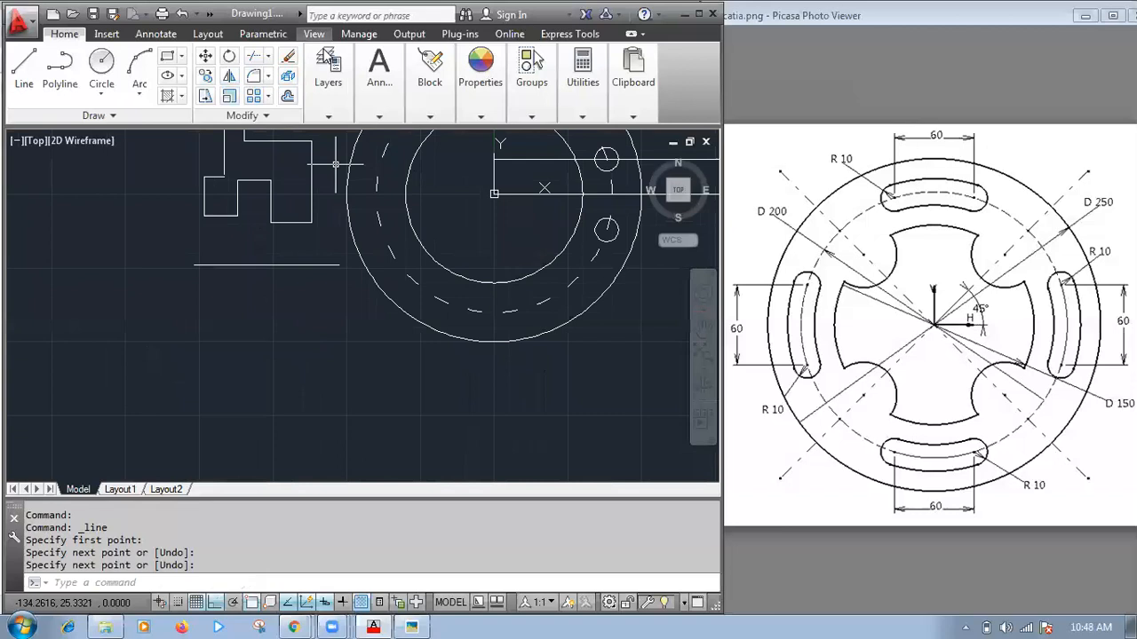
scroll(302, 348, down, 2)
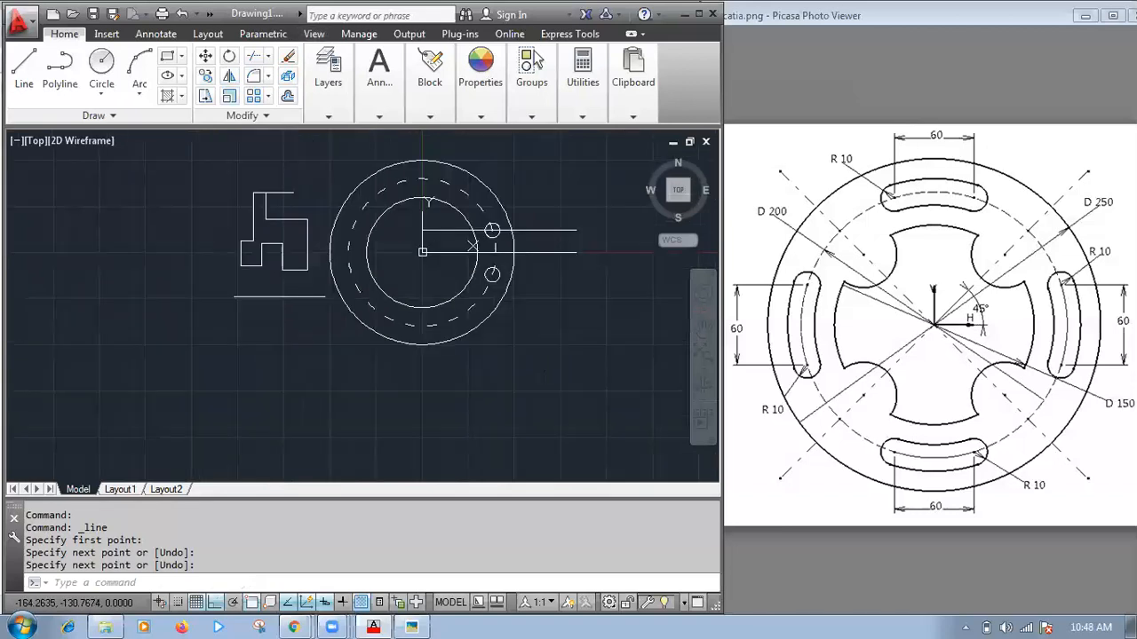
text(e)
key(Return)
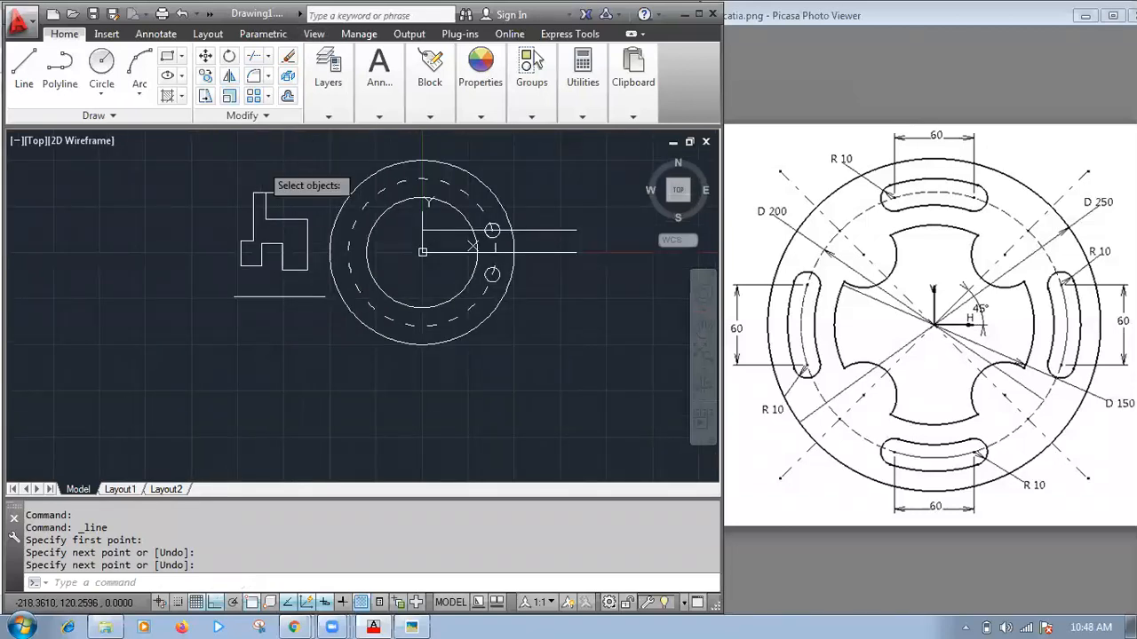
click(309, 277)
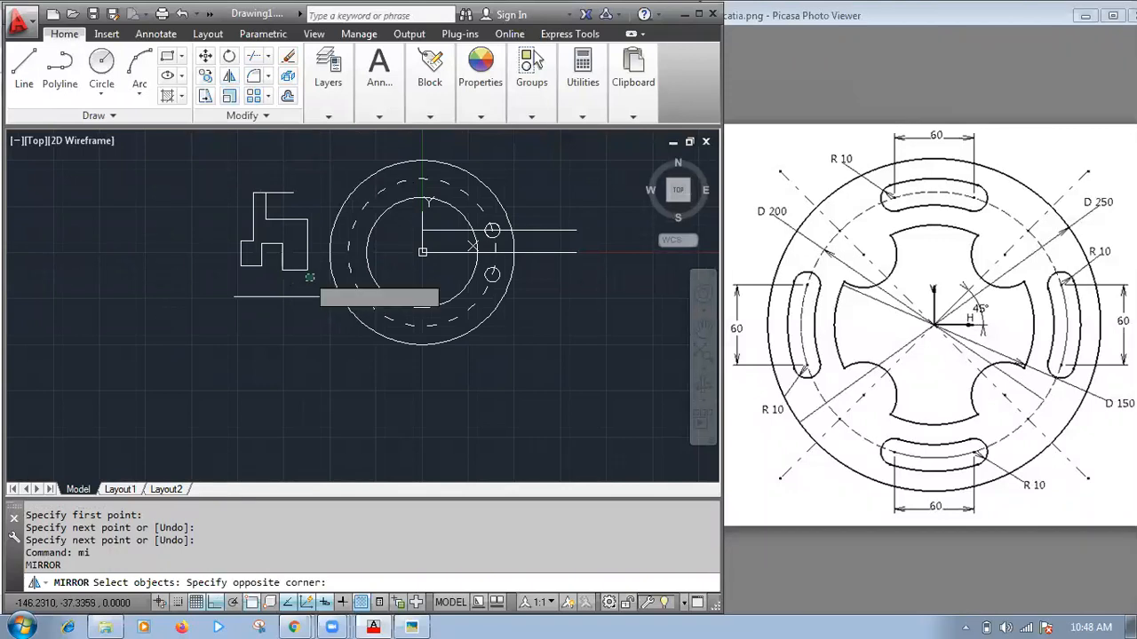
click(212, 180)
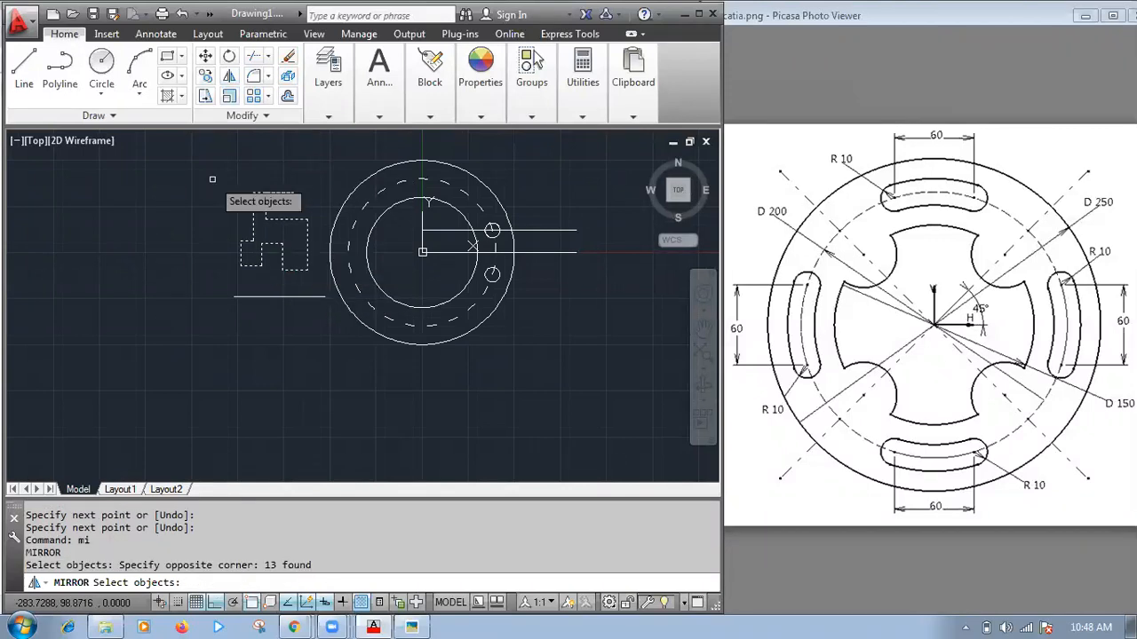
key(Return)
click(235, 296)
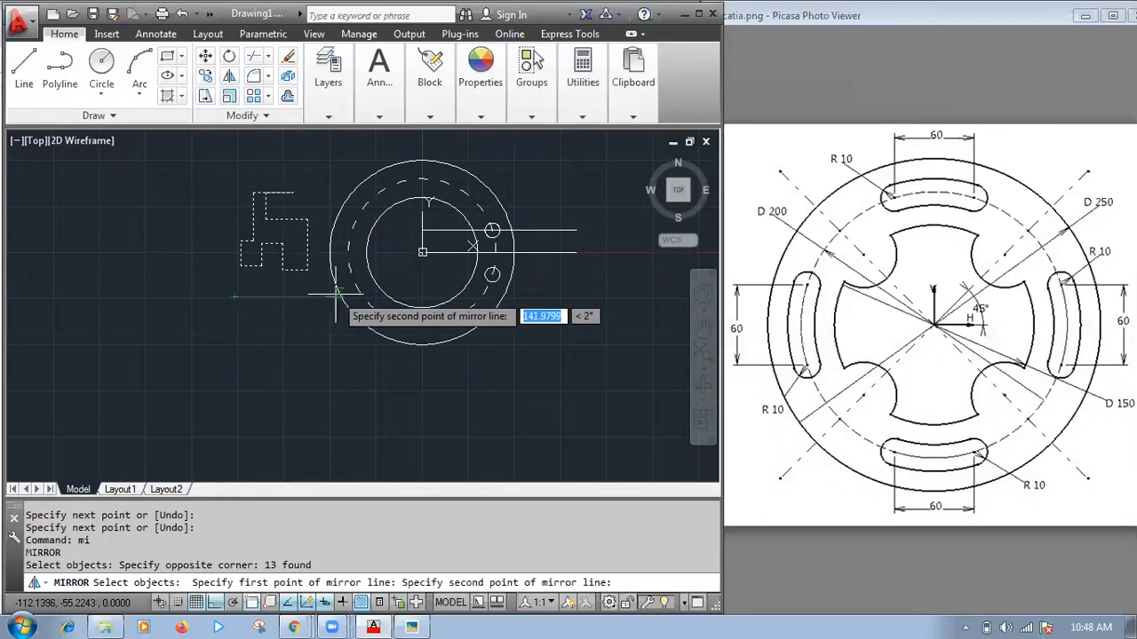
click(387, 422)
key(Return)
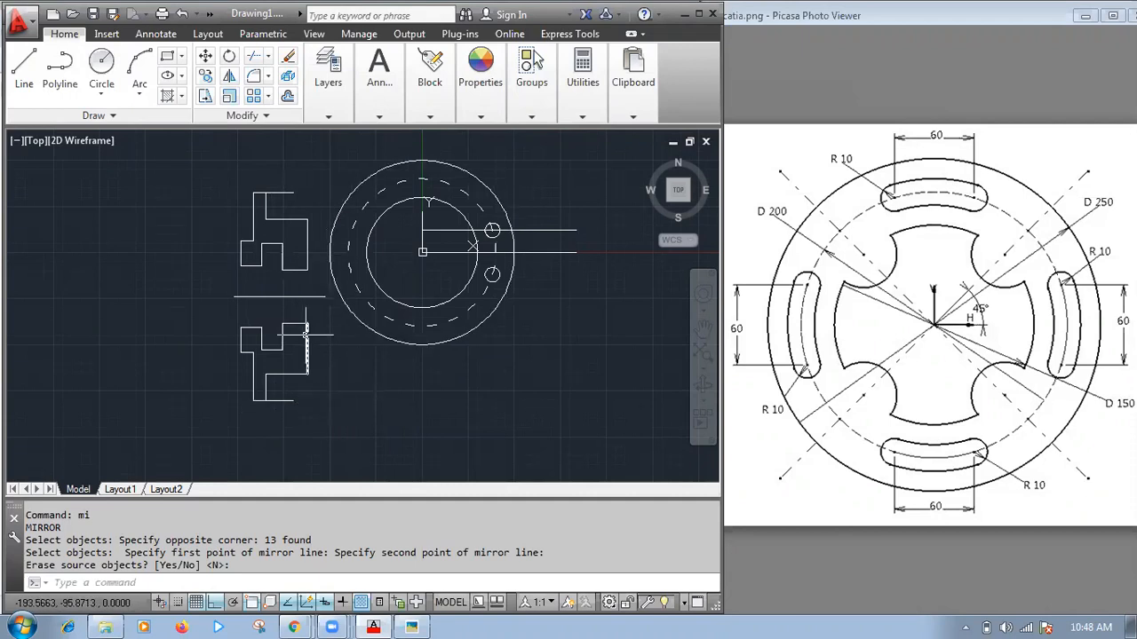
- Erase both stepped practice outlines and the mirror axis line between them
text(E)
key(Return)
click(354, 416)
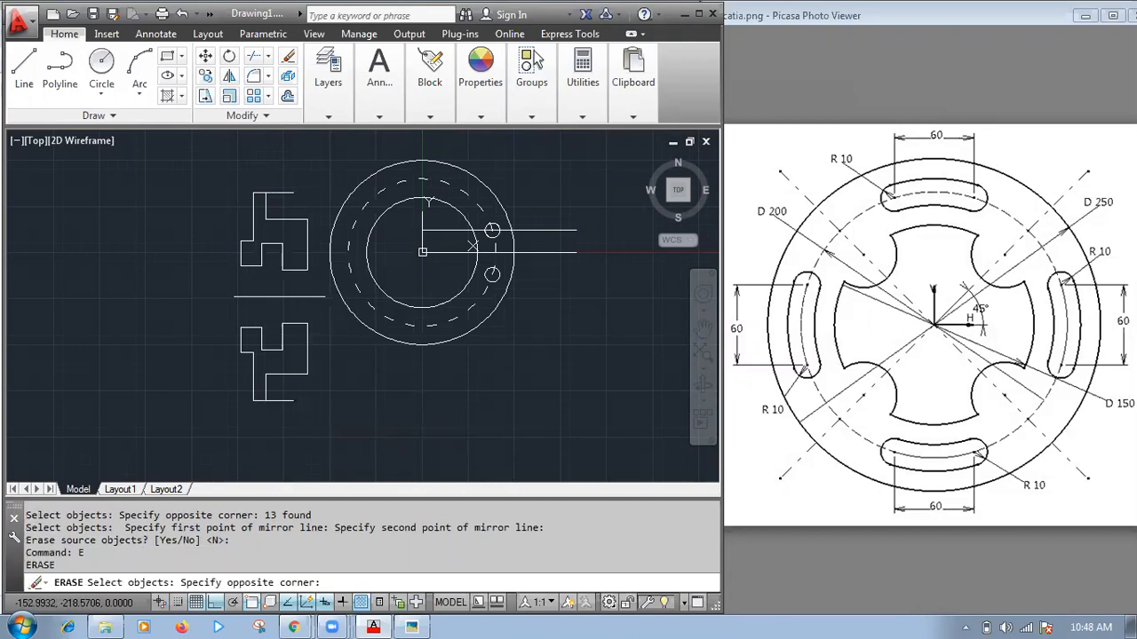
click(221, 177)
key(Return)
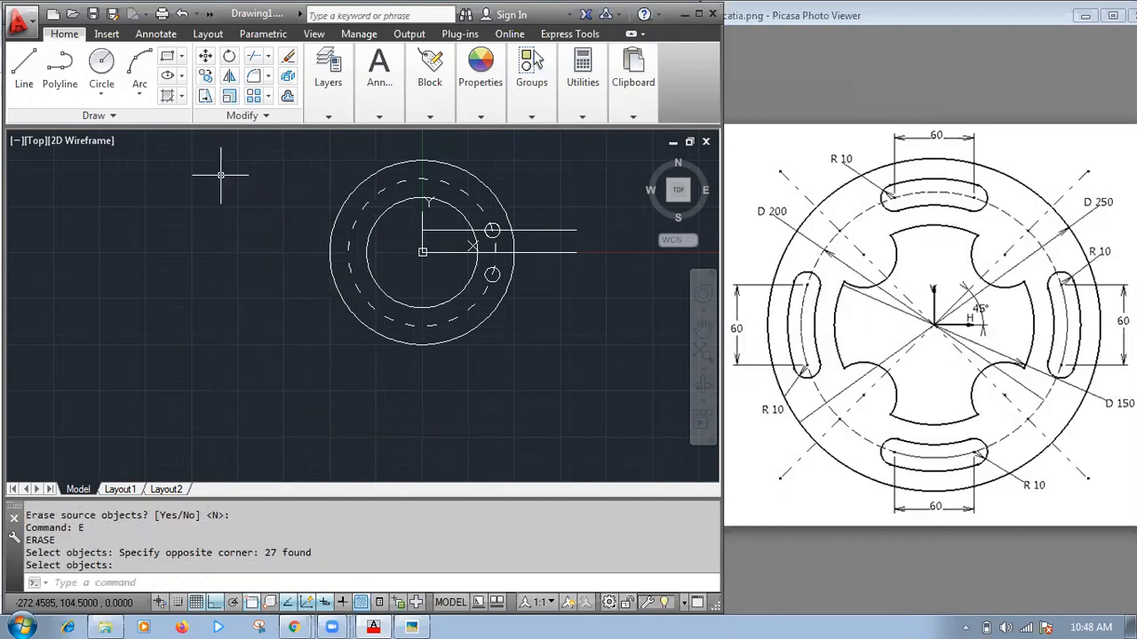
scroll(500, 172, up, 1)
middle_click(521, 228)
middle_click(520, 228)
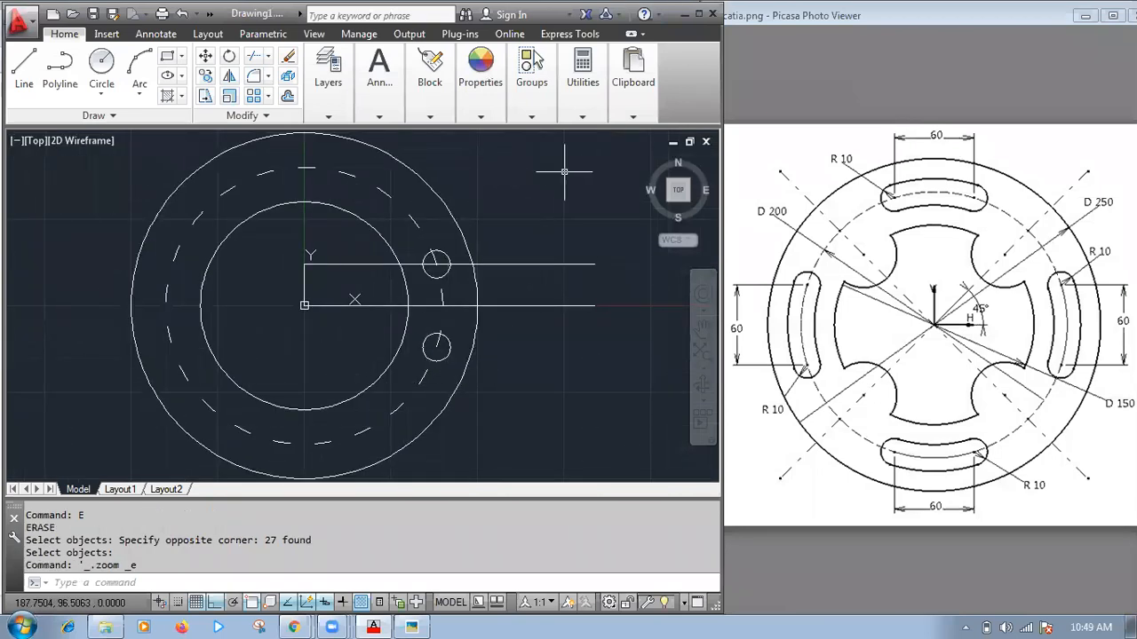
text(F)
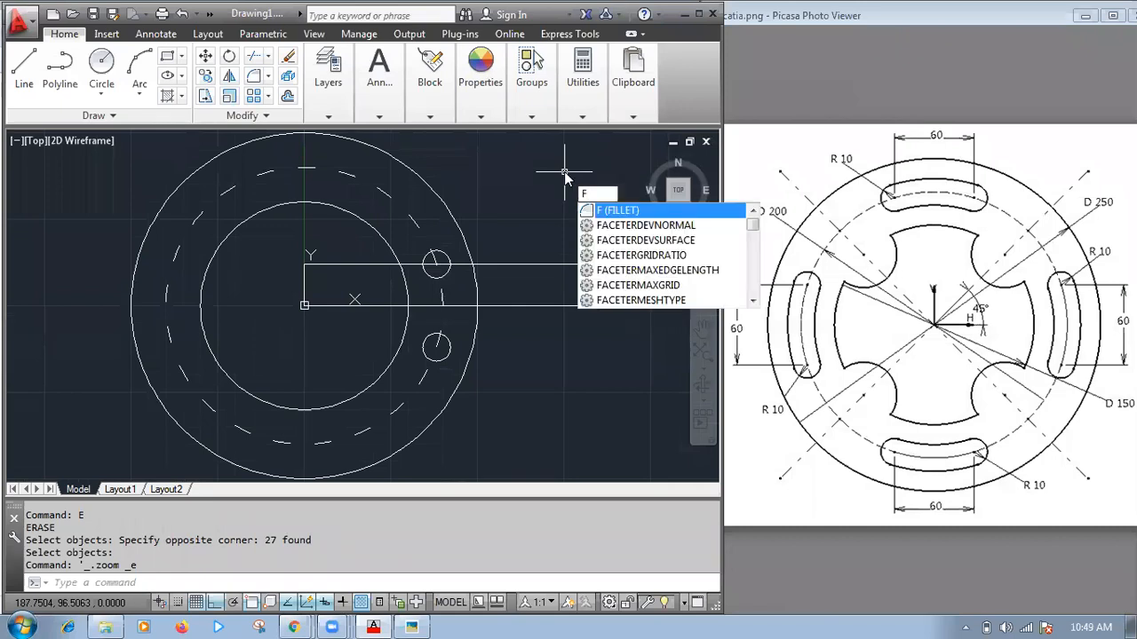
key(Return)
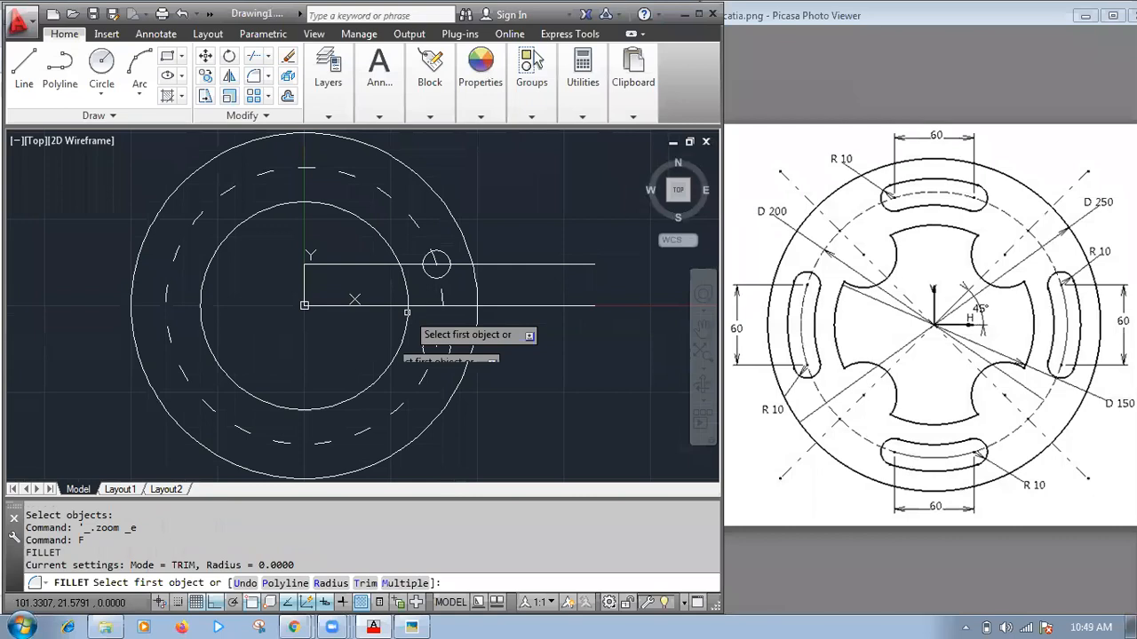
click(444, 275)
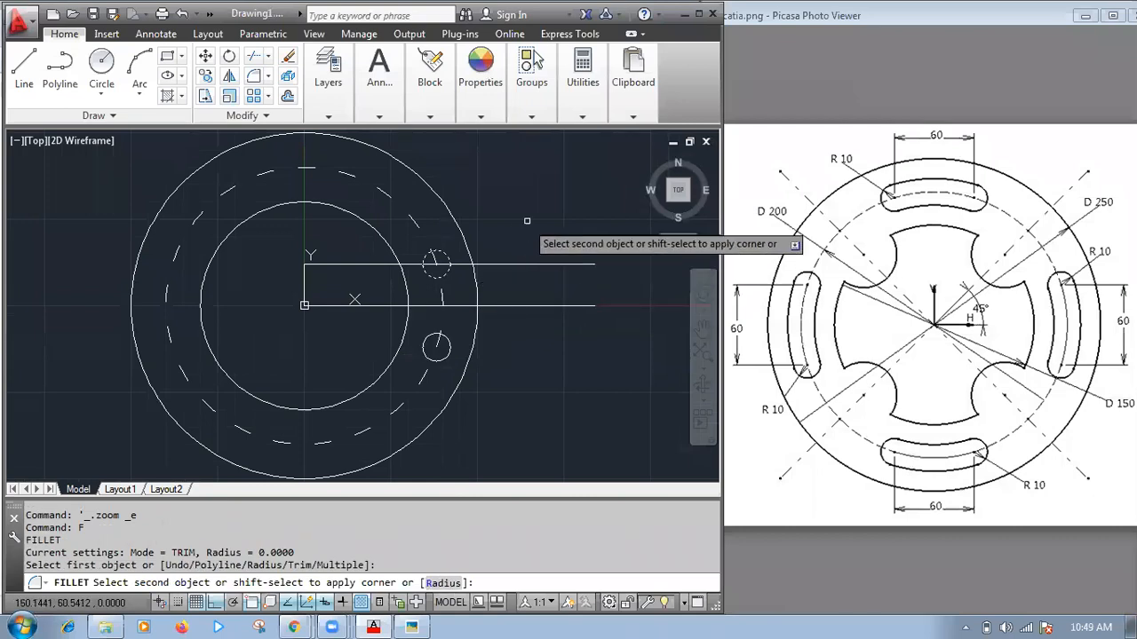
text(r)
key(Return)
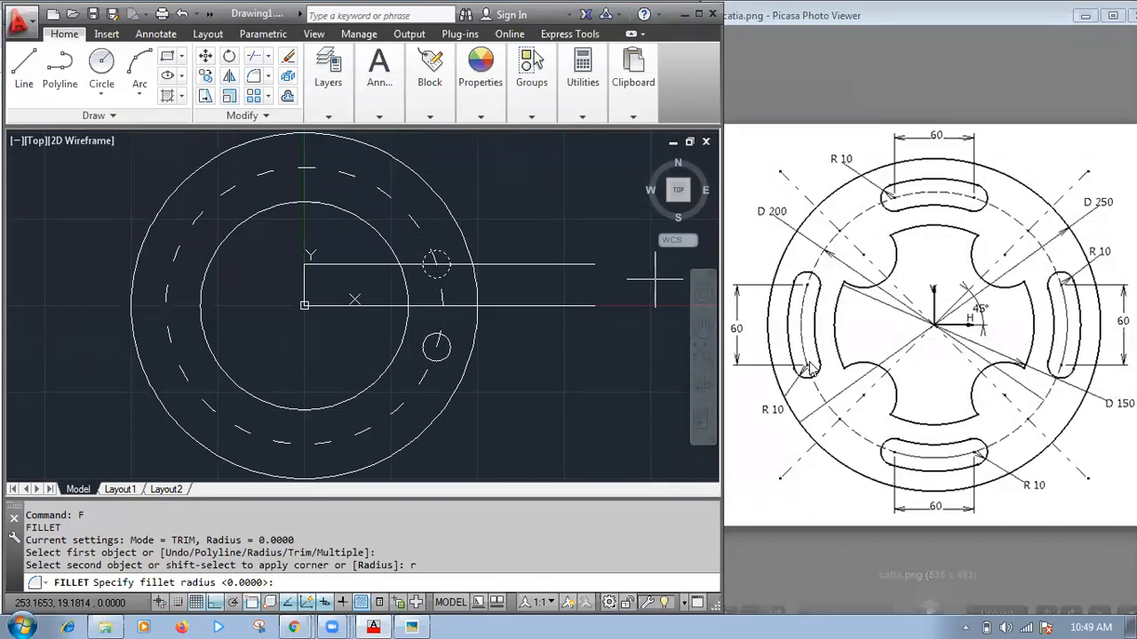
text(21021210)
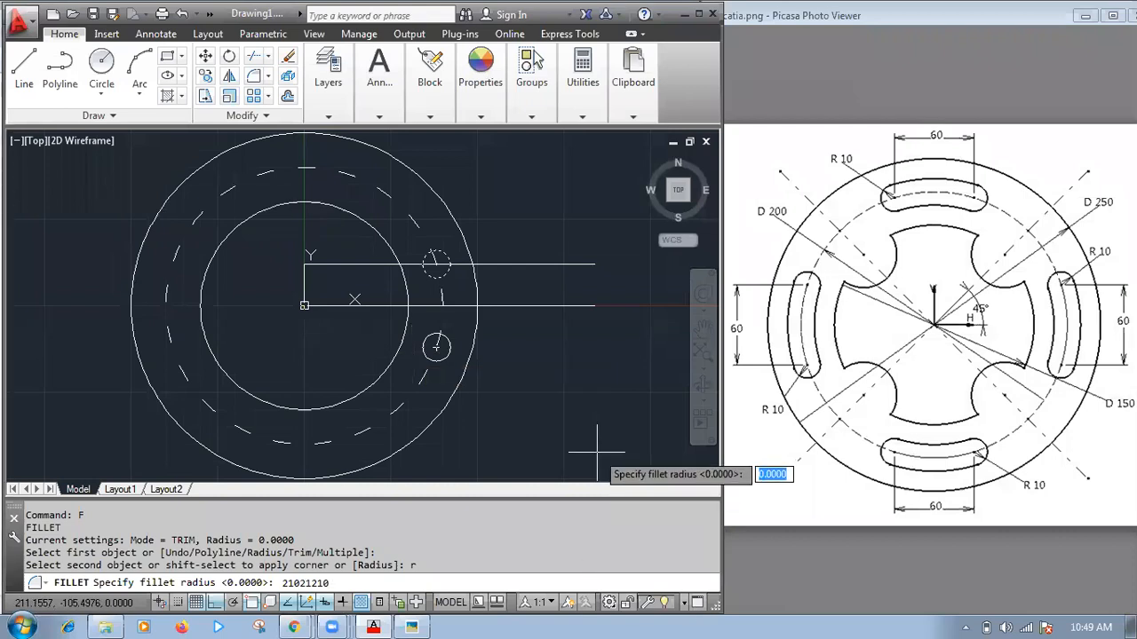
key(BackSpace)
key(BackSpace)
key(BackSpace)
key(BackSpace)
key(Return)
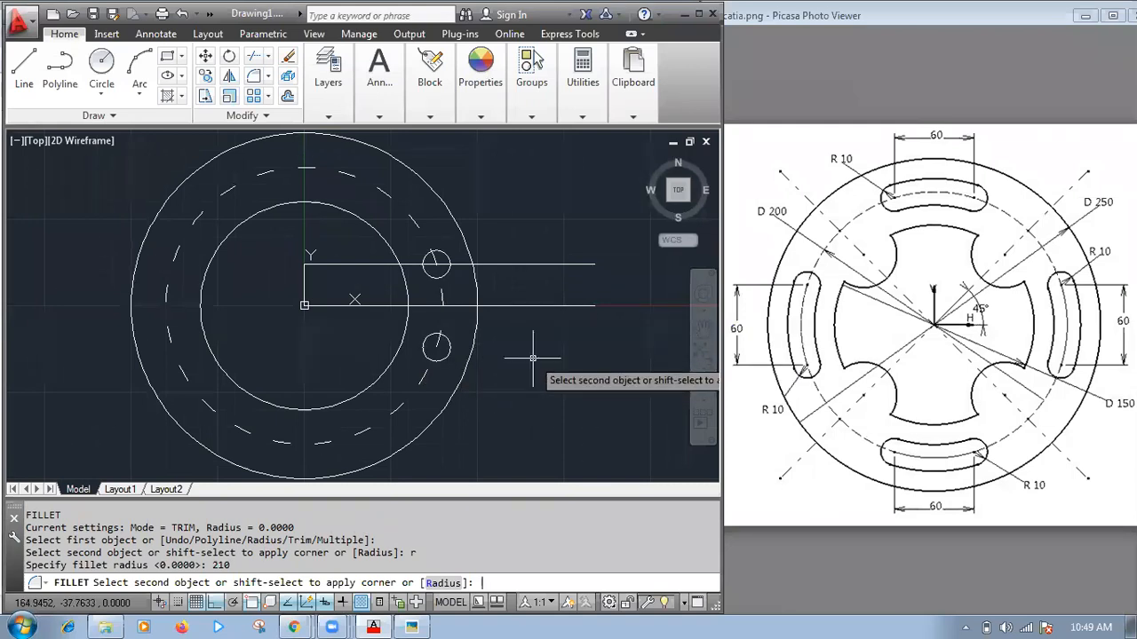
key(Escape)
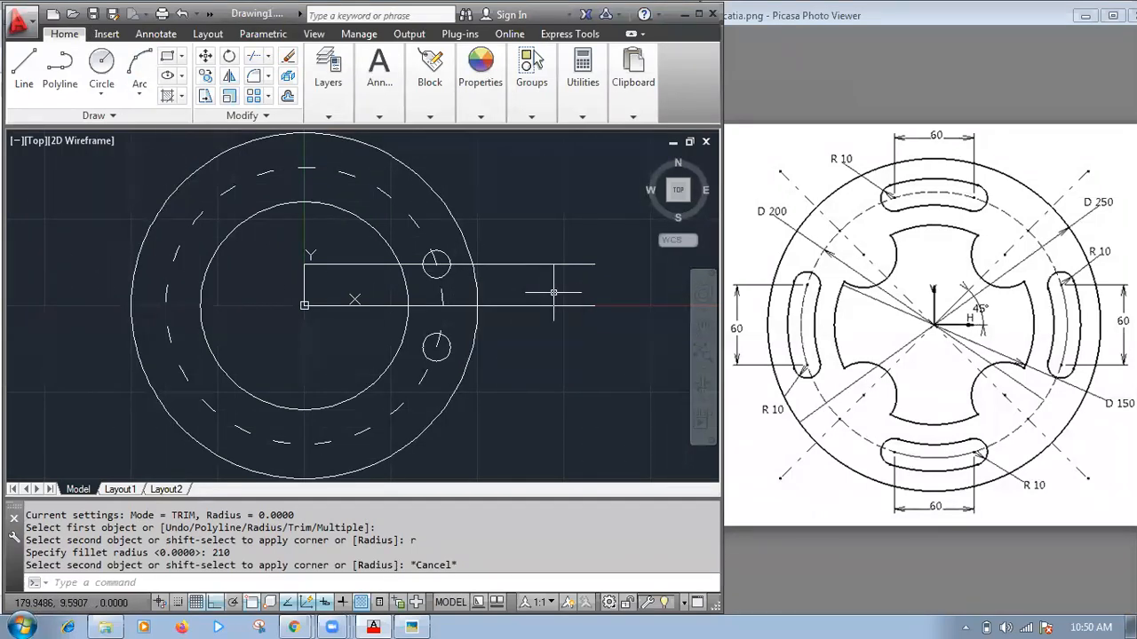
click(328, 70)
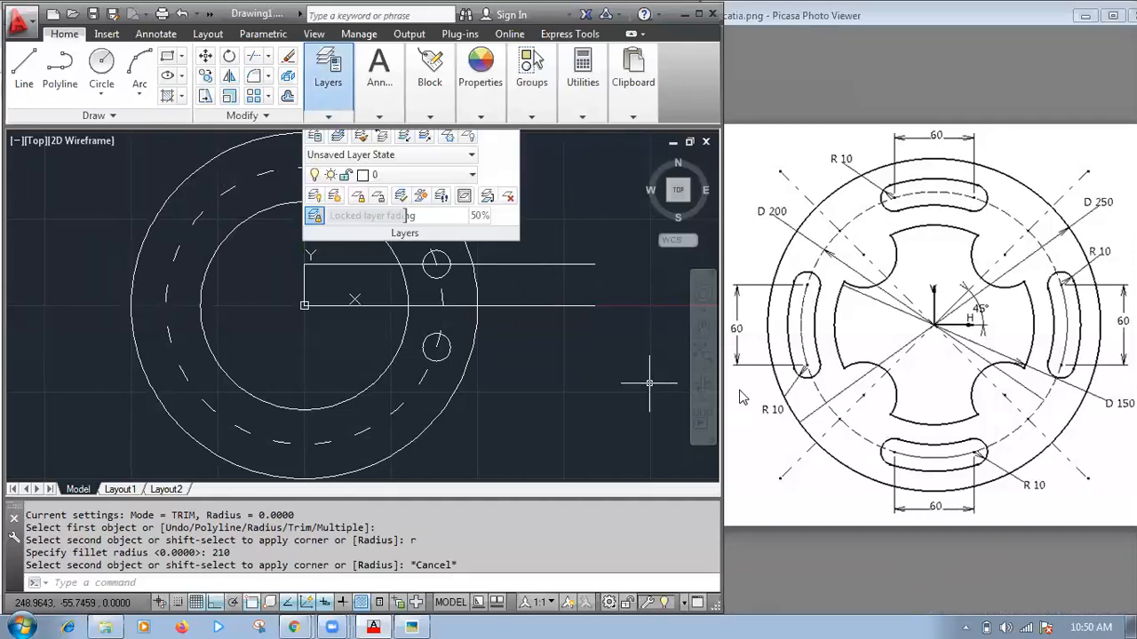
- Draw a circle centred on the plate's origin, its radius picked as tangent to the outer side of the upper small circle
text(c)
key(Return)
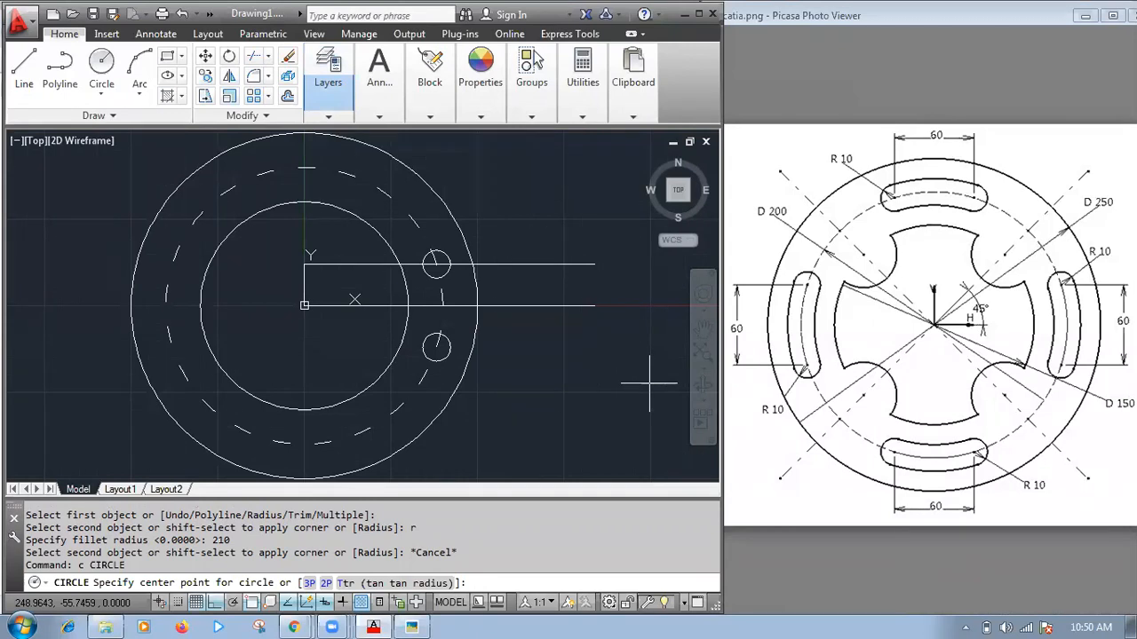
click(304, 305)
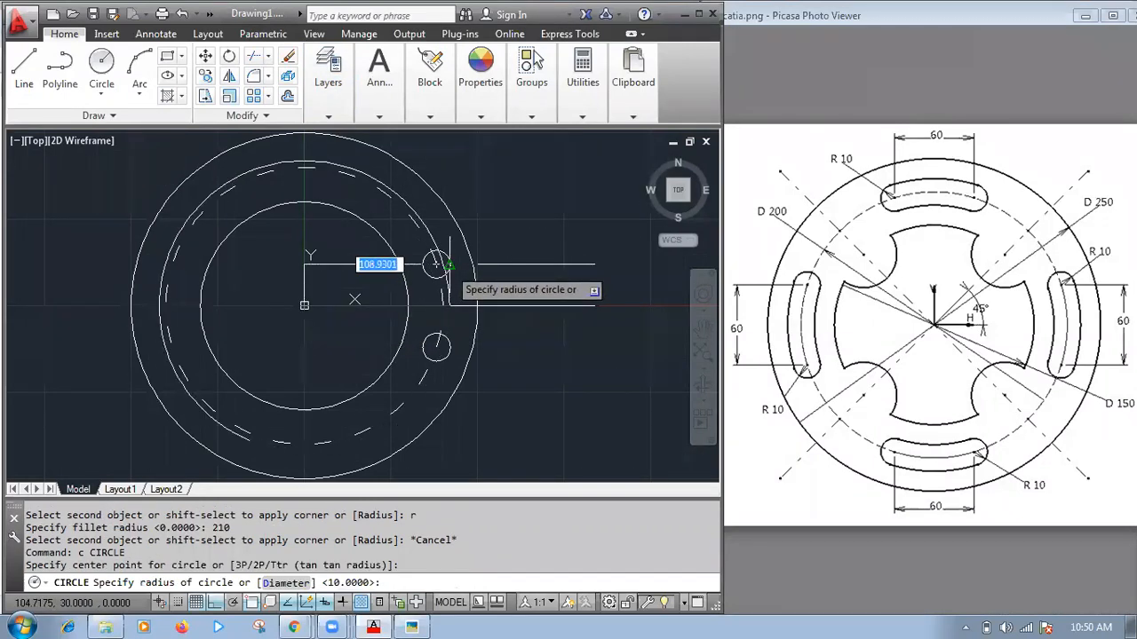
scroll(449, 267, up, 8)
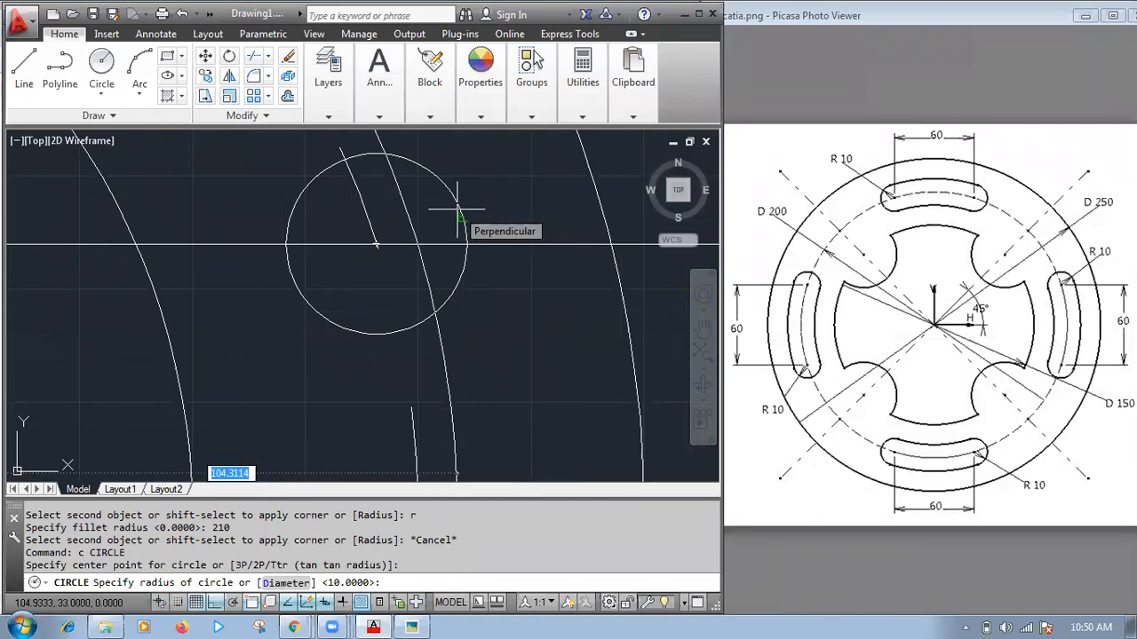
key(F8)
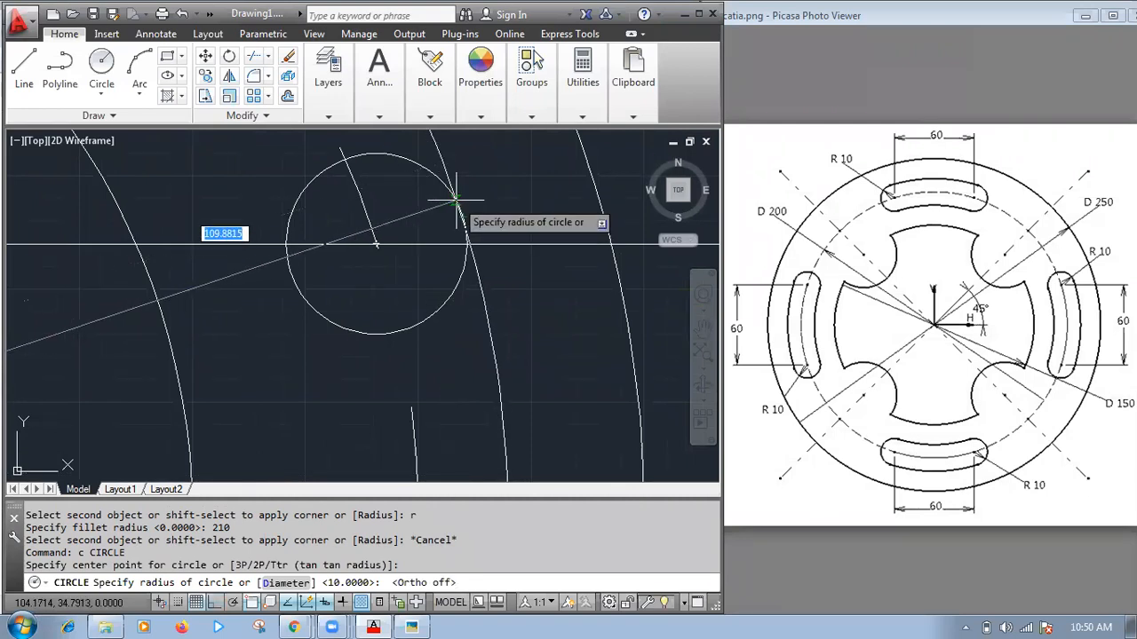
shift+right_click(457, 203)
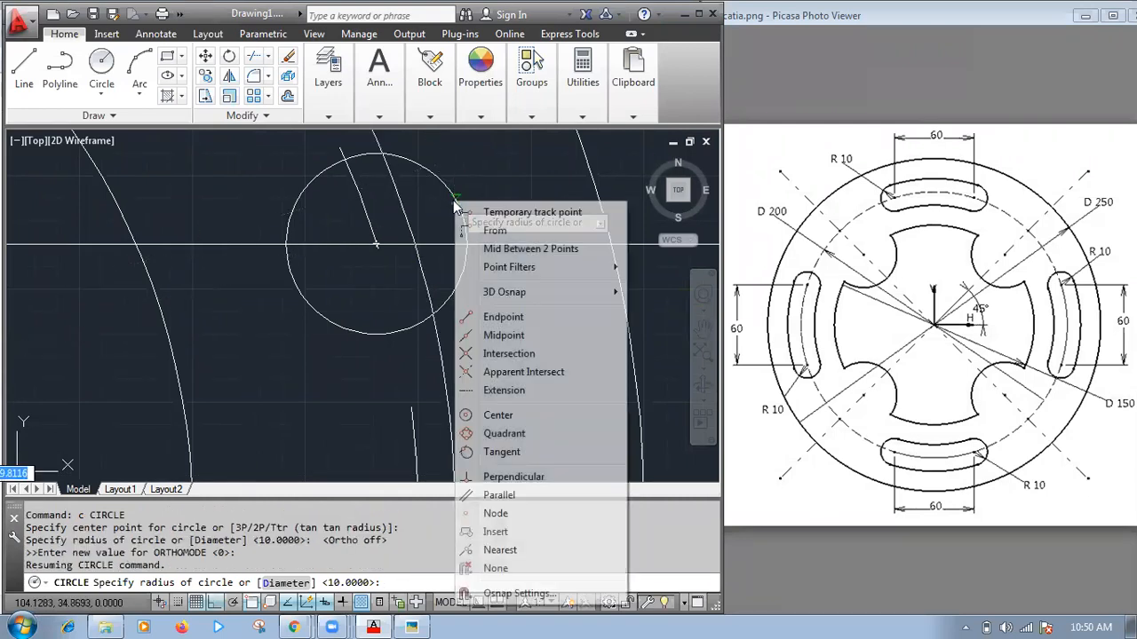
click(494, 452)
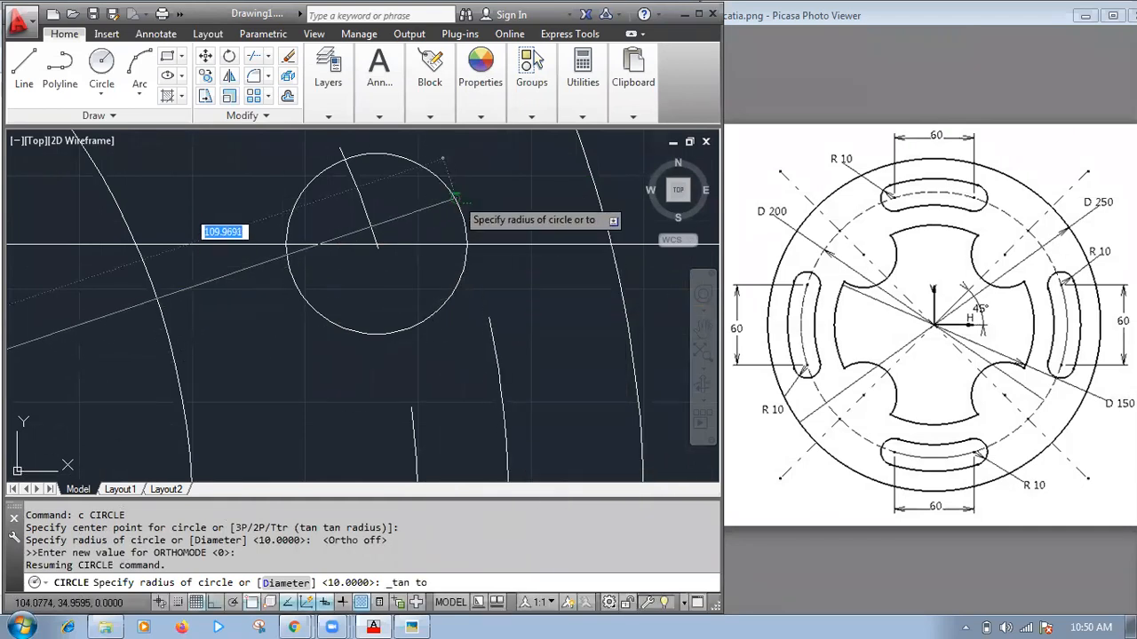
click(453, 204)
- Check the new circle against both small circles, then undo it
scroll(541, 239, down, 5)
scroll(541, 238, up, 5)
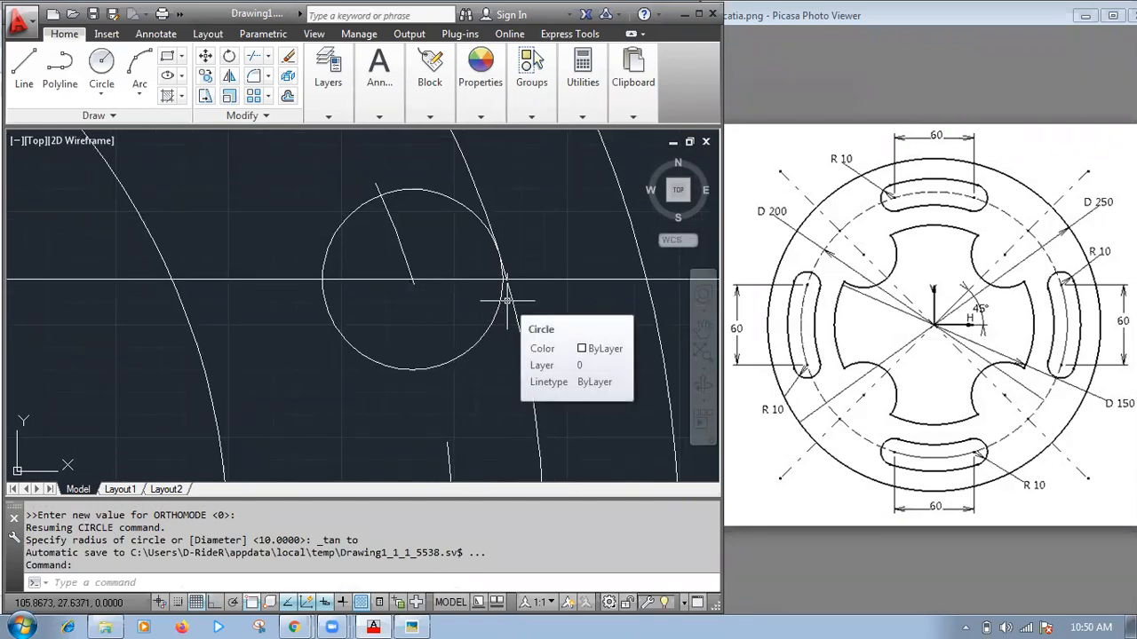
scroll(506, 302, down, 8)
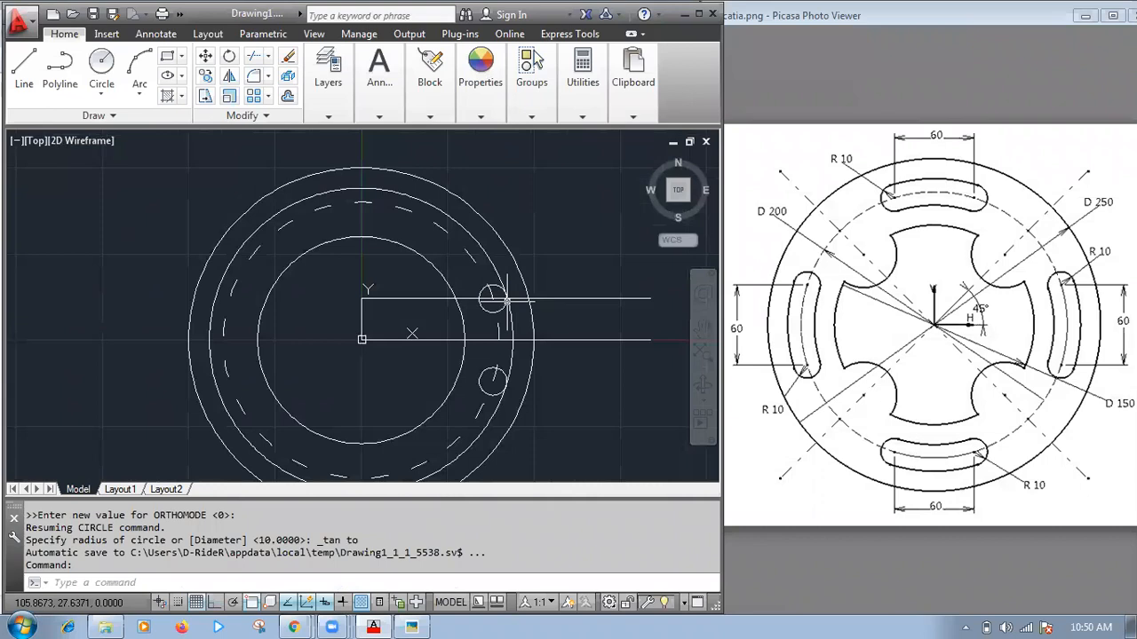
scroll(503, 315, up, 6)
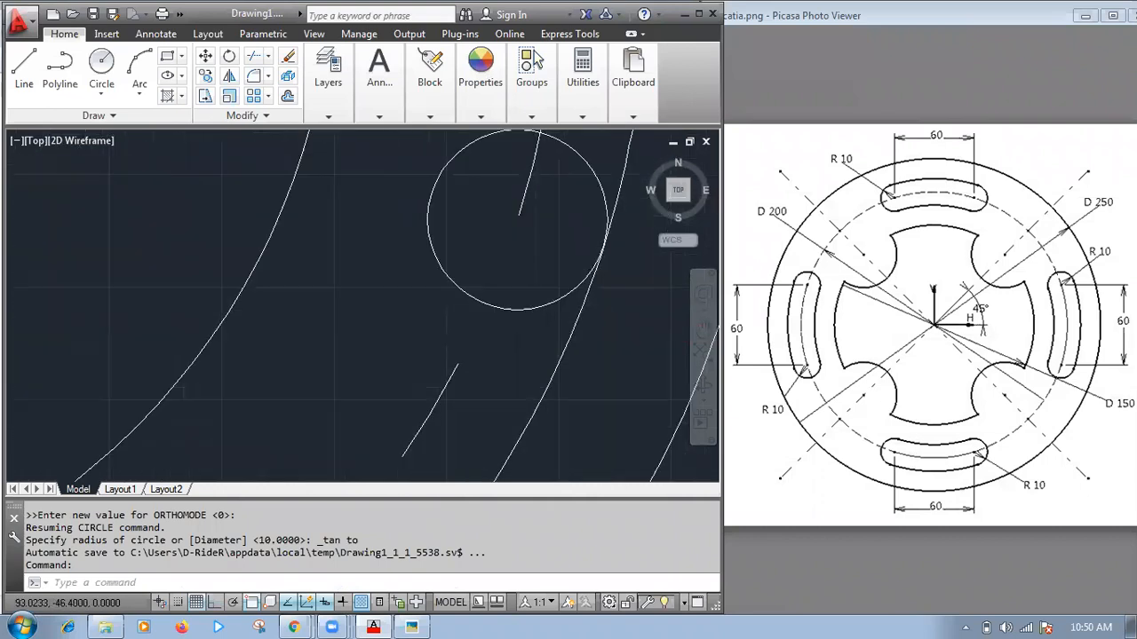
scroll(515, 239, down, 5)
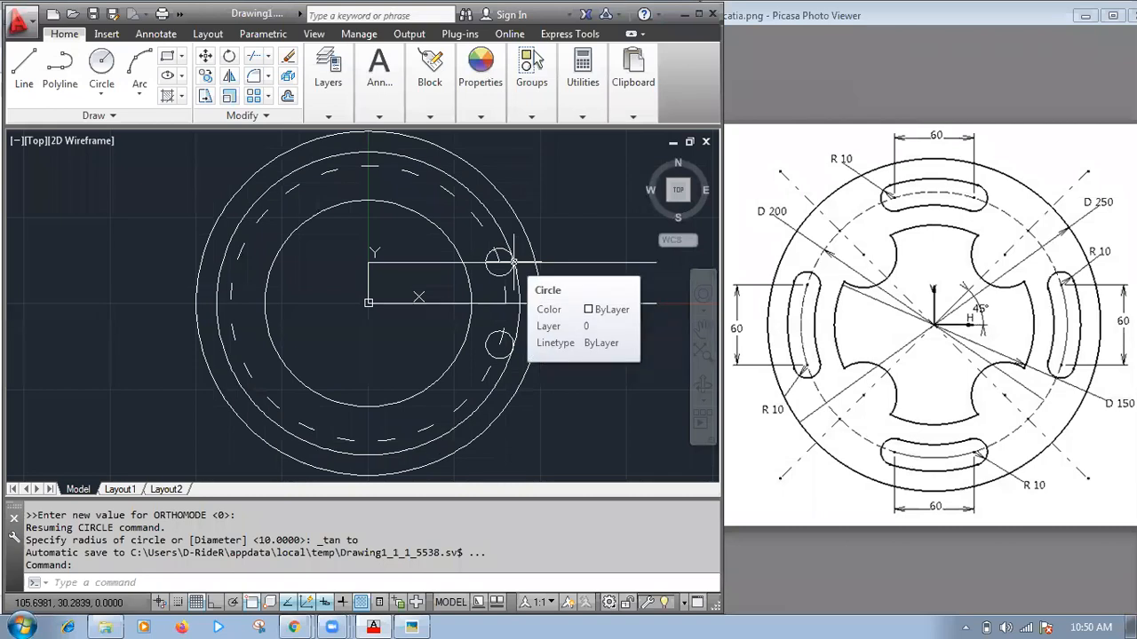
key(ctrl+z)
key(ctrl+z)
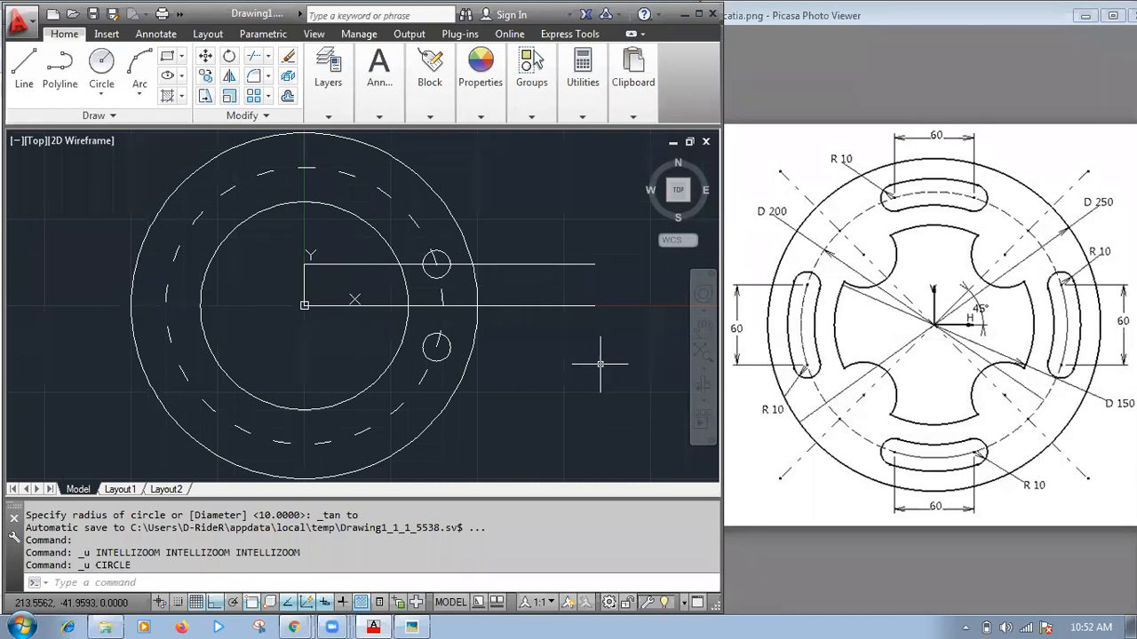
- Draw a circle from the plate's centre with ortho off, using a Tangent snap on the outer side of the upper small circle
click(115, 246)
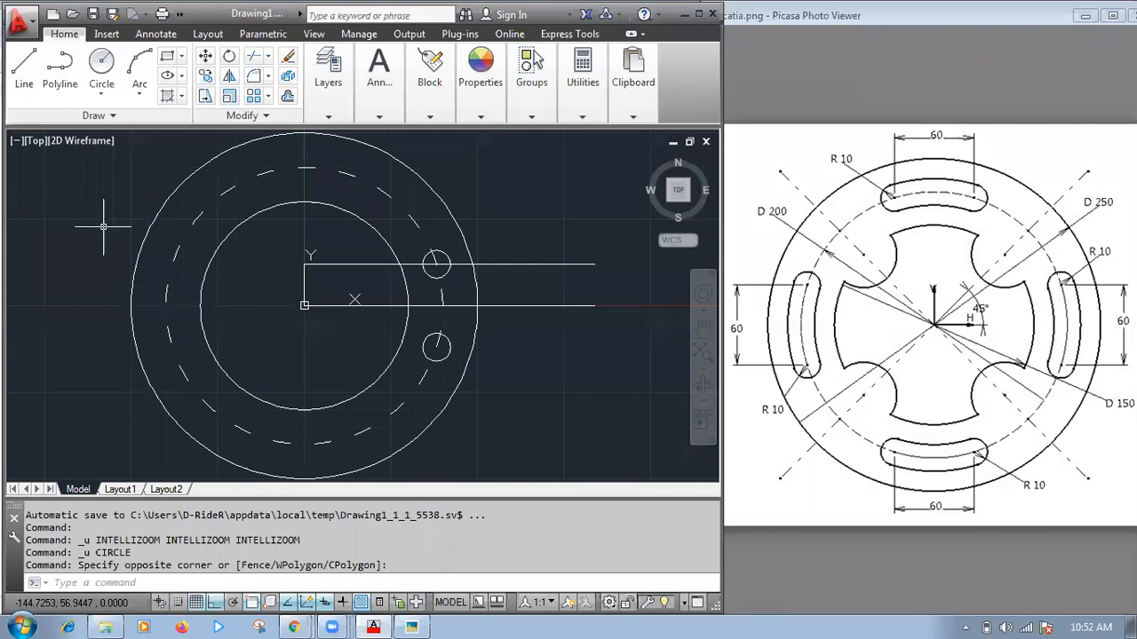
text(c)
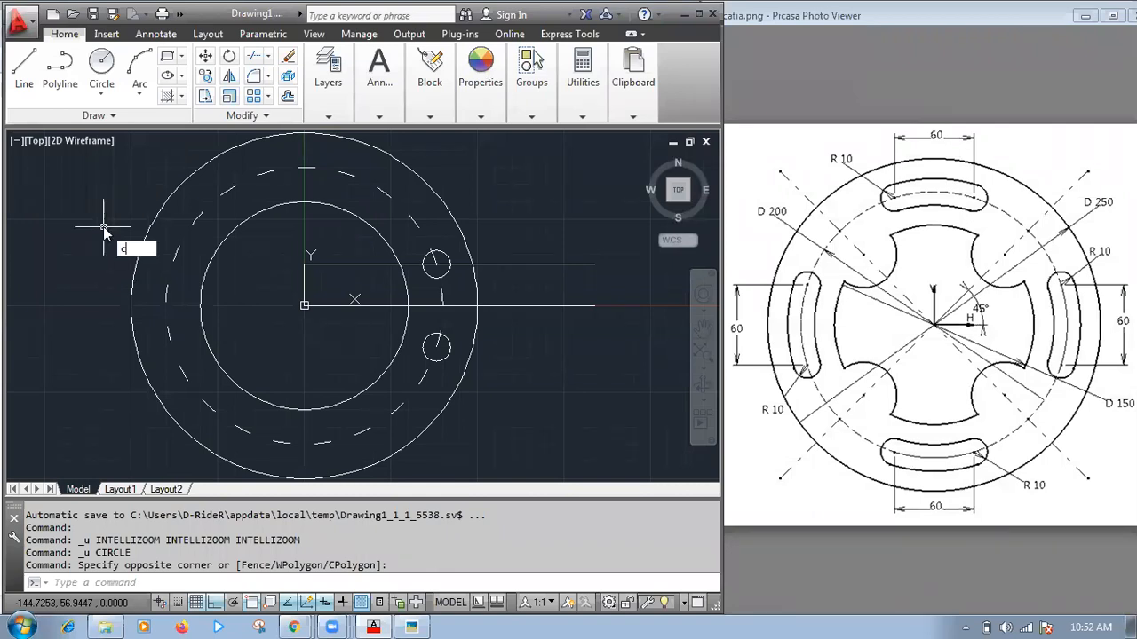
key(Return)
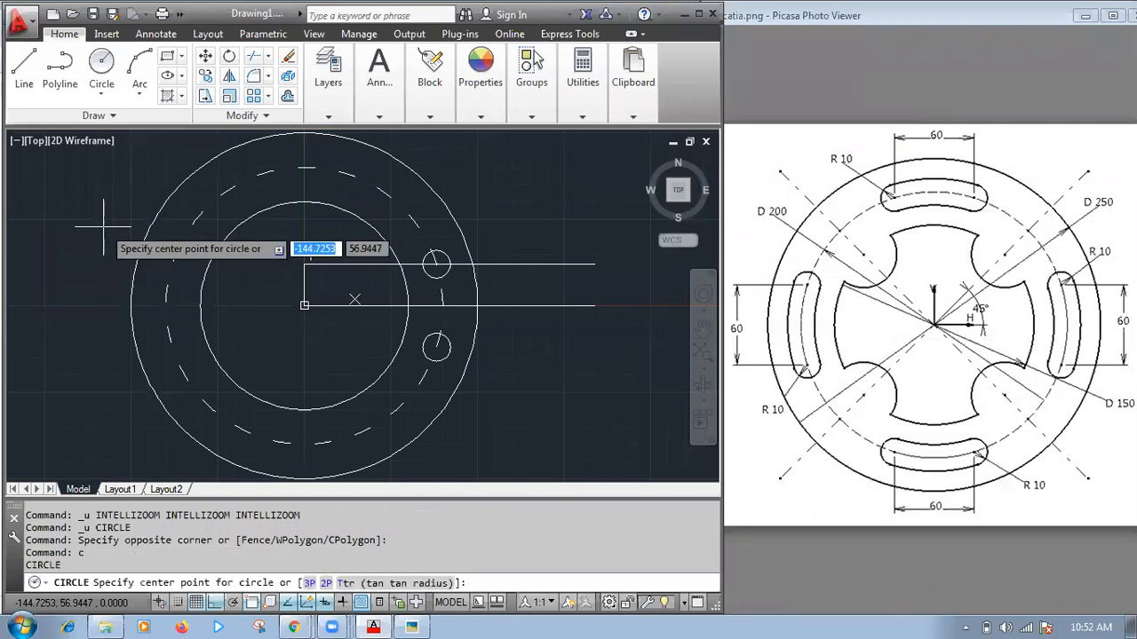
click(305, 305)
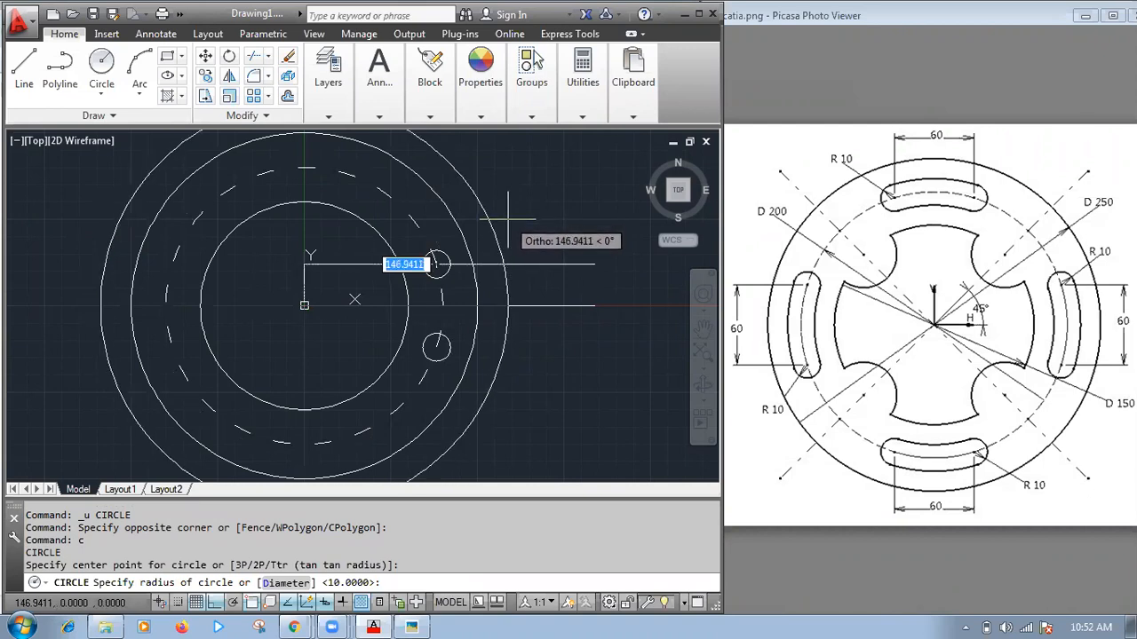
key(F8)
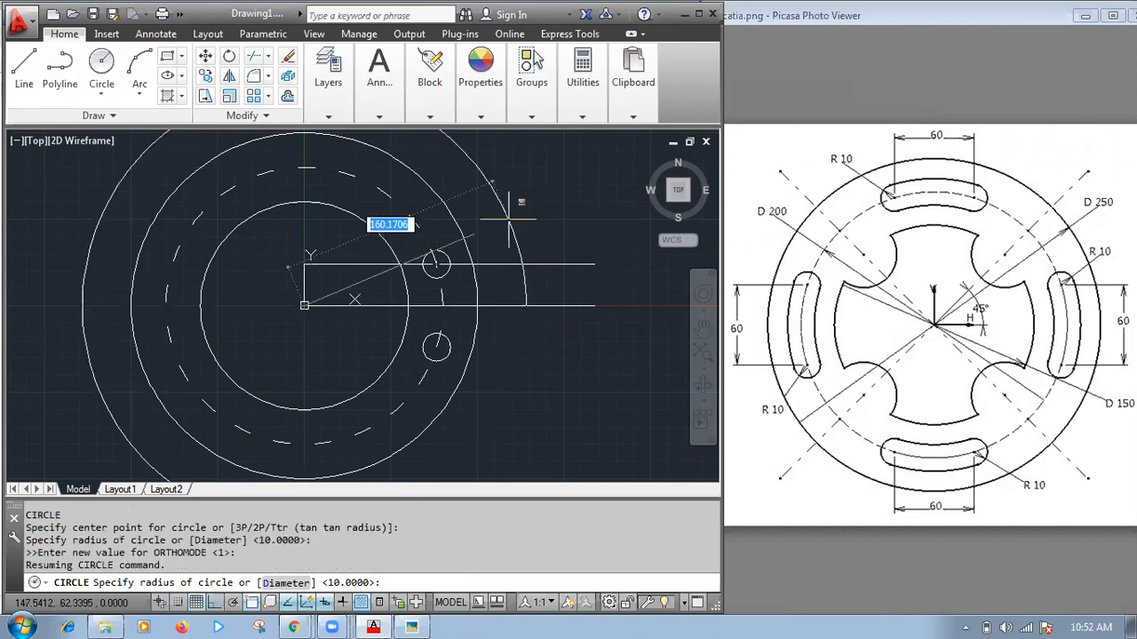
shift+right_click(509, 222)
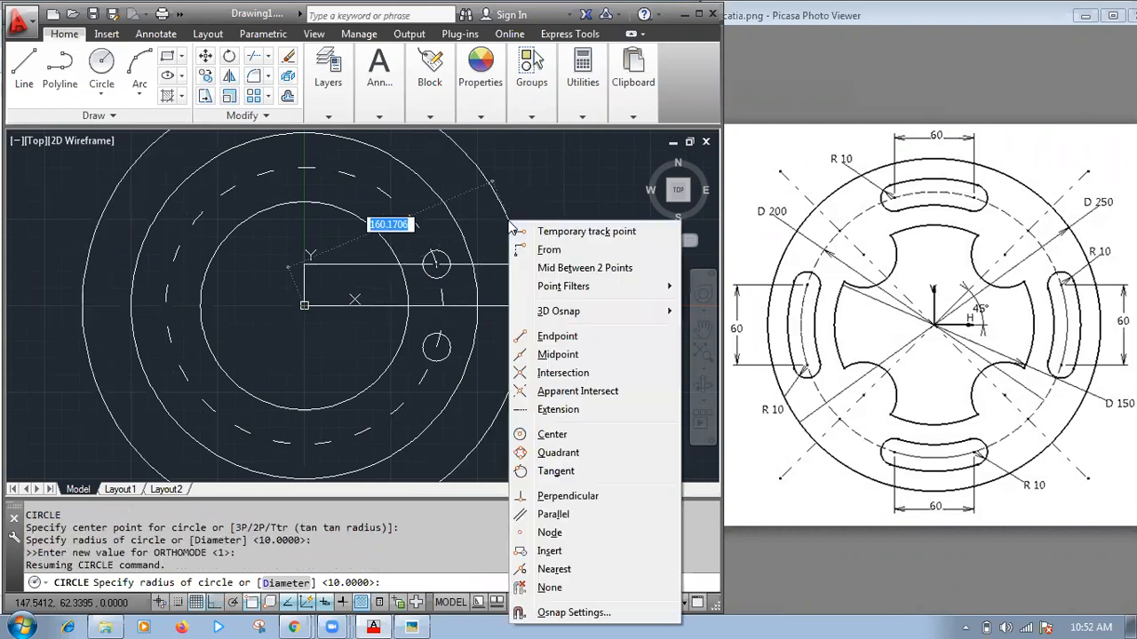
click(555, 472)
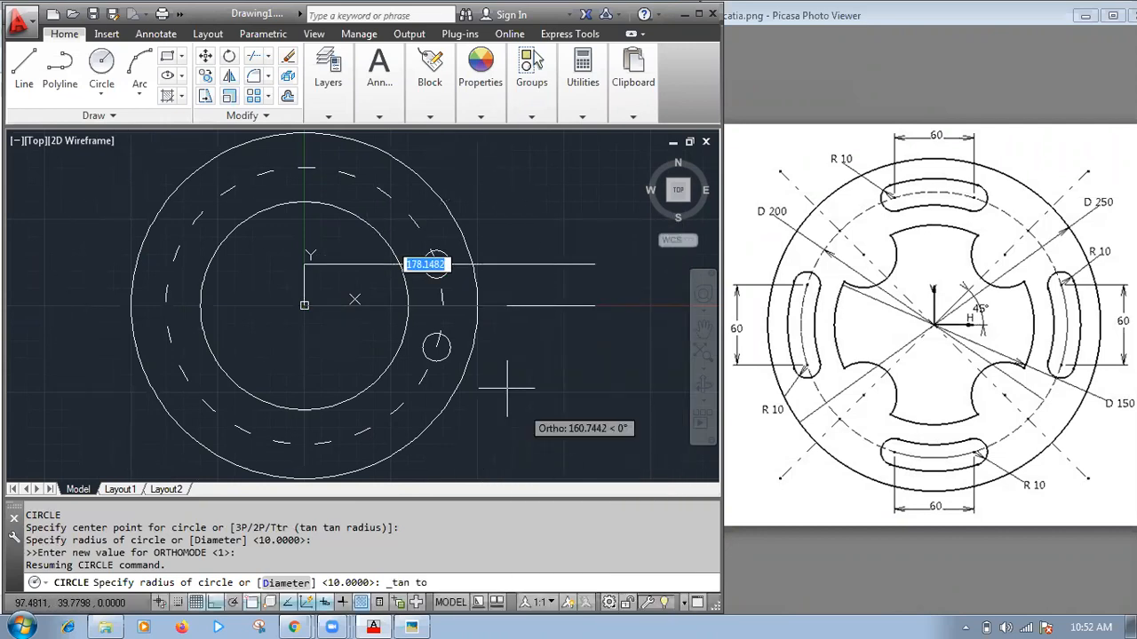
scroll(449, 350, up, 5)
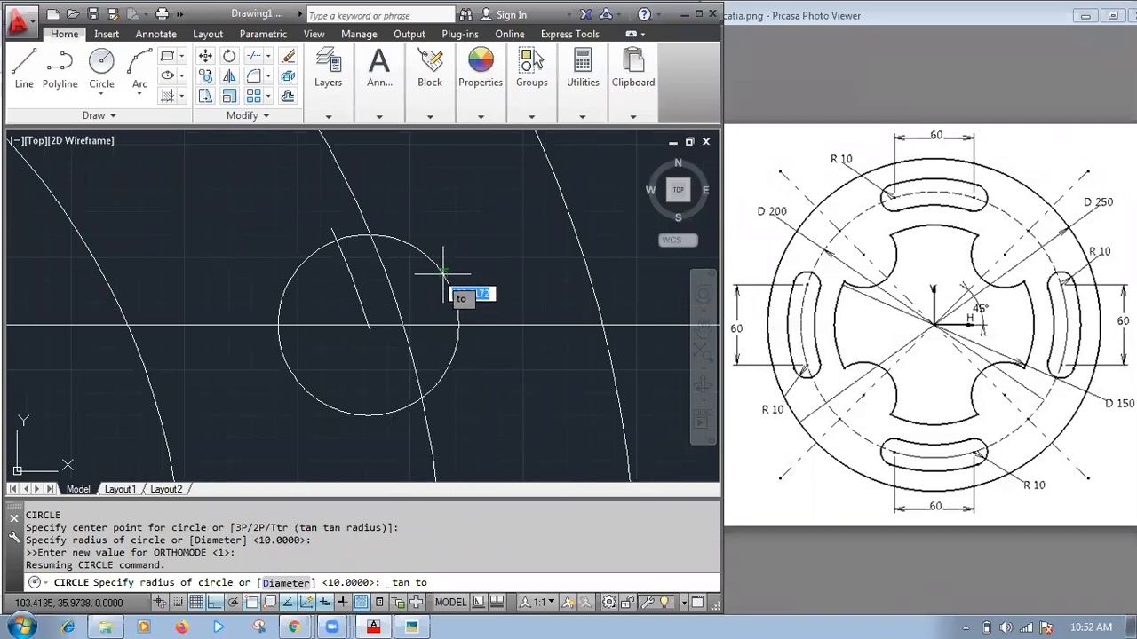
click(440, 276)
- Examine closely where the new large circle touches the upper and lower small circles
scroll(469, 216, down, 7)
scroll(472, 215, up, 3)
scroll(471, 215, up, 4)
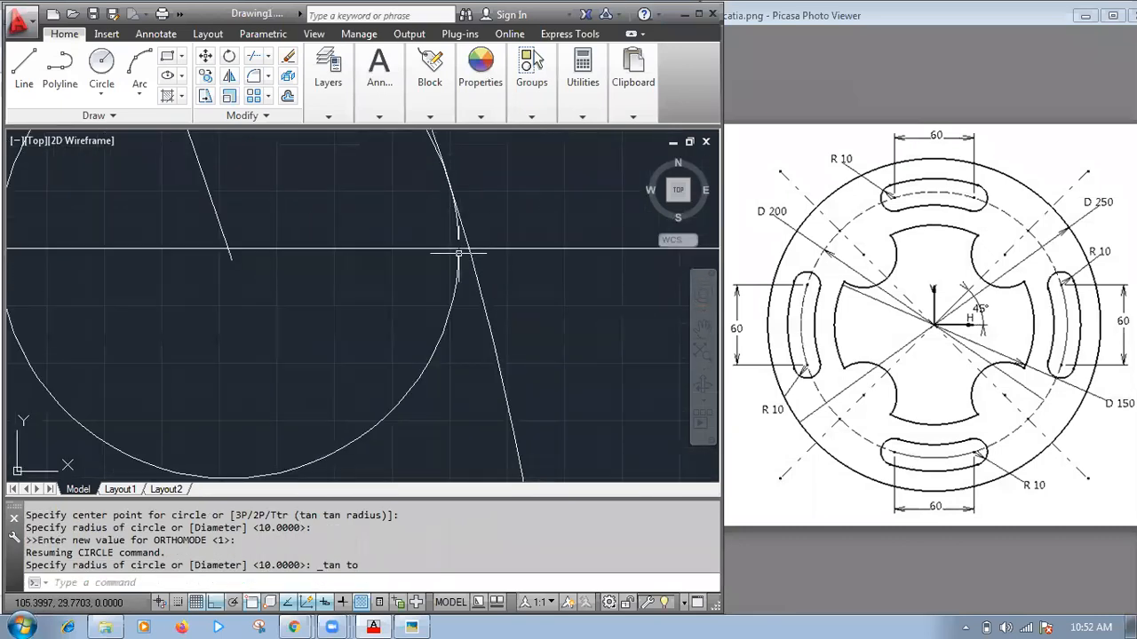
scroll(460, 249, down, 3)
scroll(438, 179, down, 5)
scroll(444, 355, up, 6)
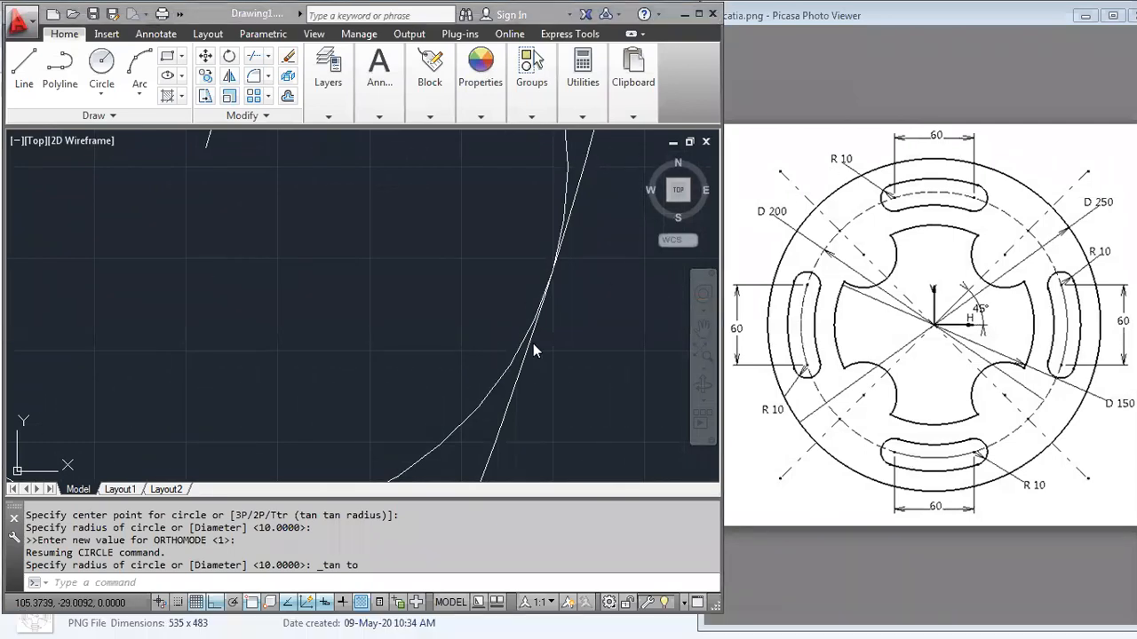
scroll(444, 285, down, 3)
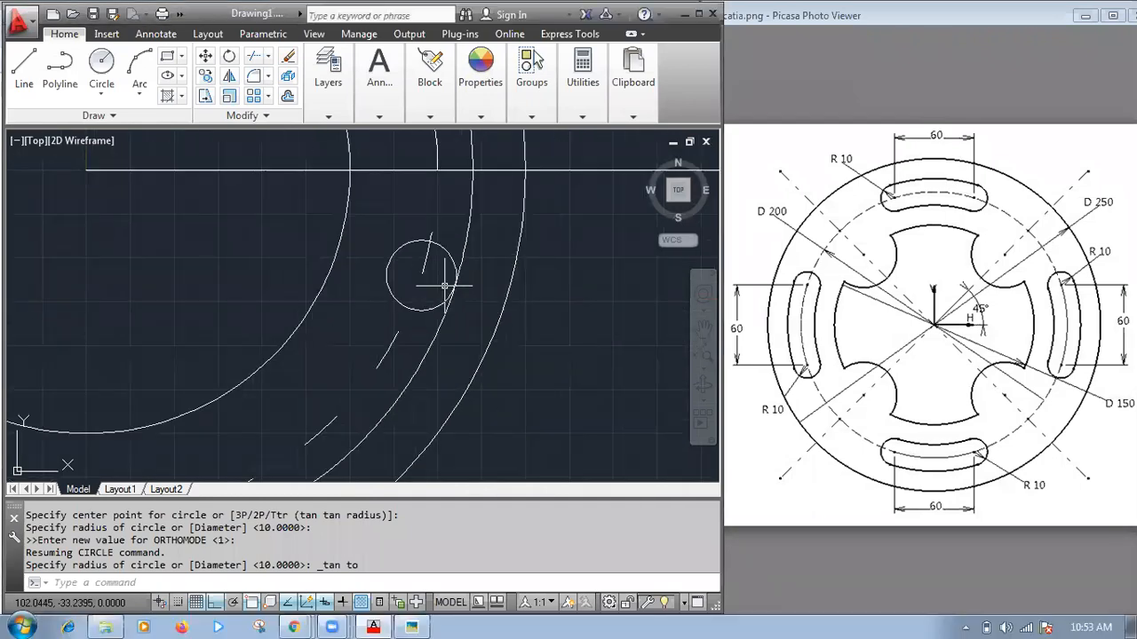
scroll(444, 286, up, 1)
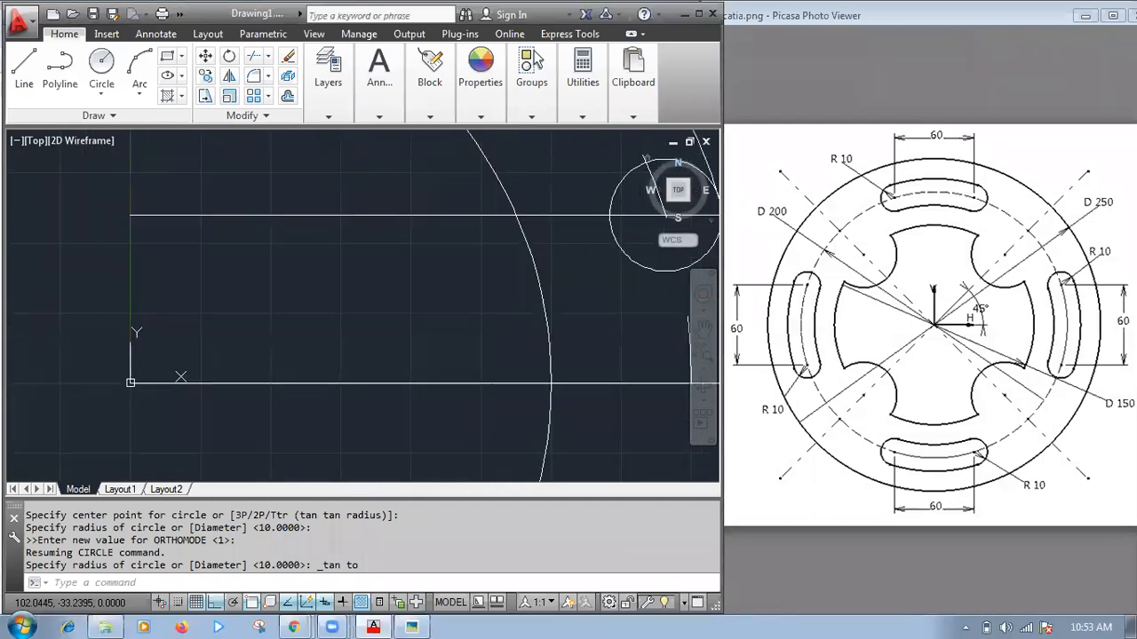
scroll(378, 278, down, 3)
scroll(425, 266, up, 3)
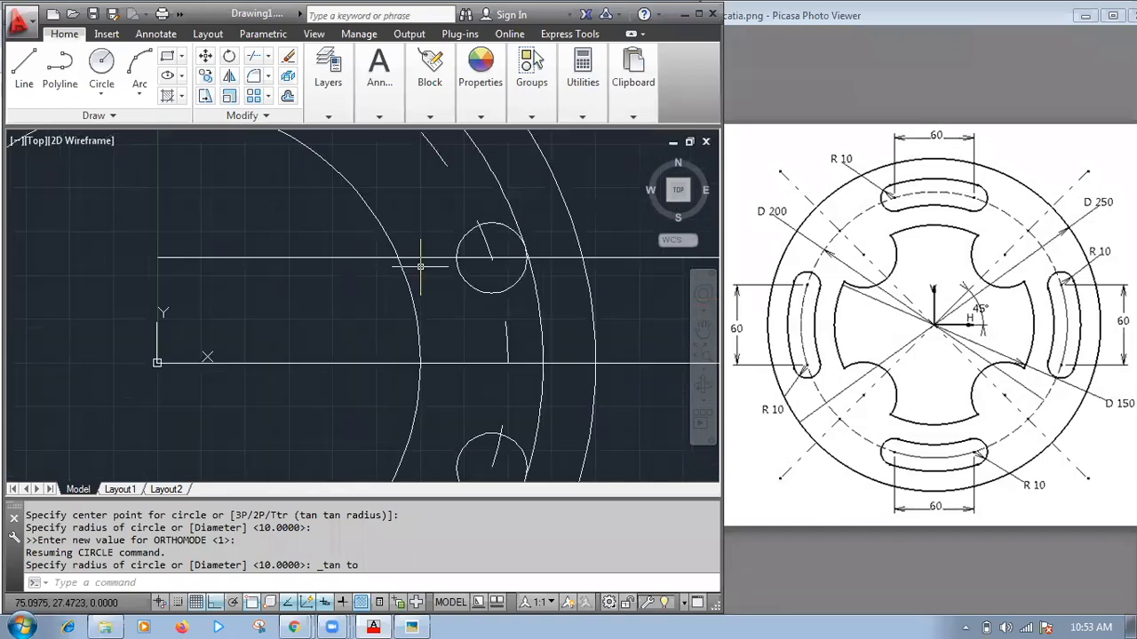
scroll(503, 253, up, 3)
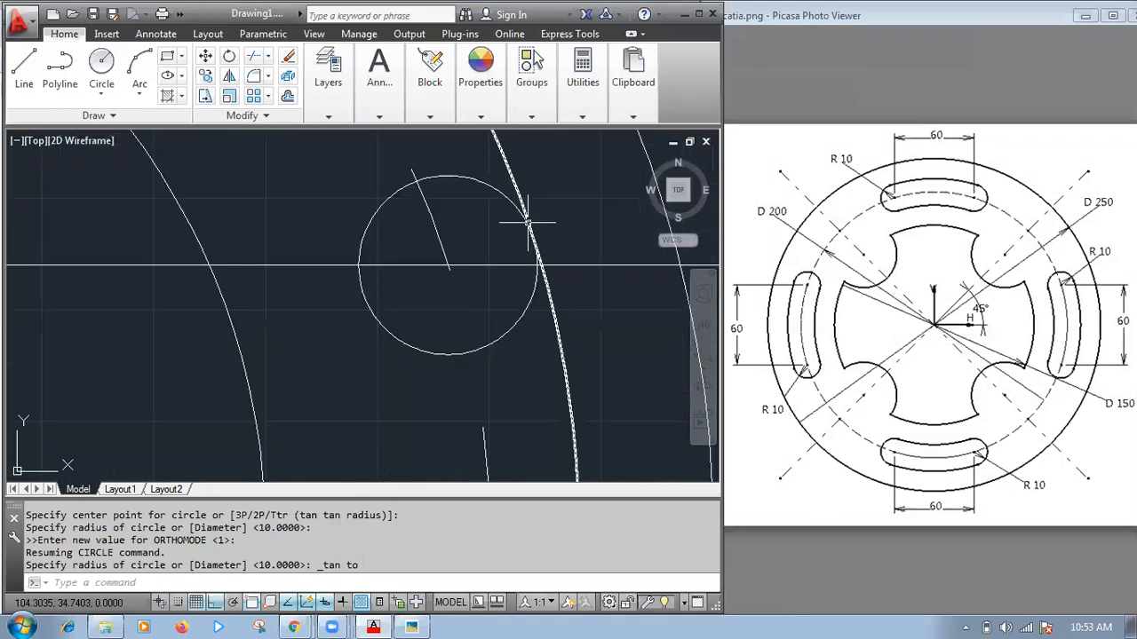
scroll(528, 222, up, 3)
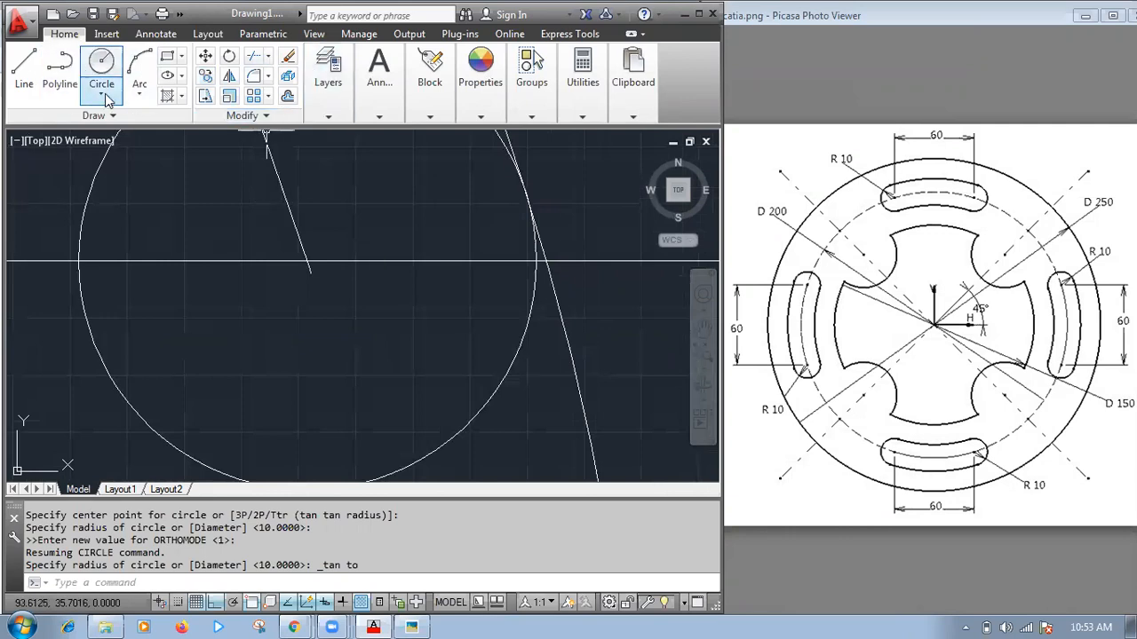
- Check the outer tangency on the upper small circle with a temporary line from the contact point through its centre
click(24, 64)
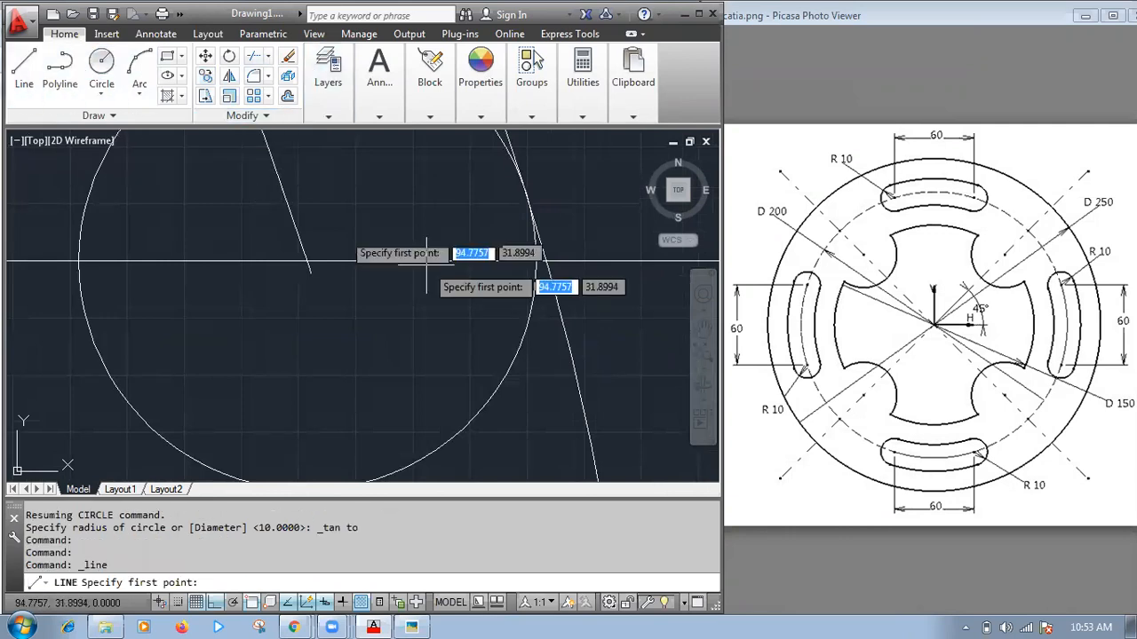
click(523, 190)
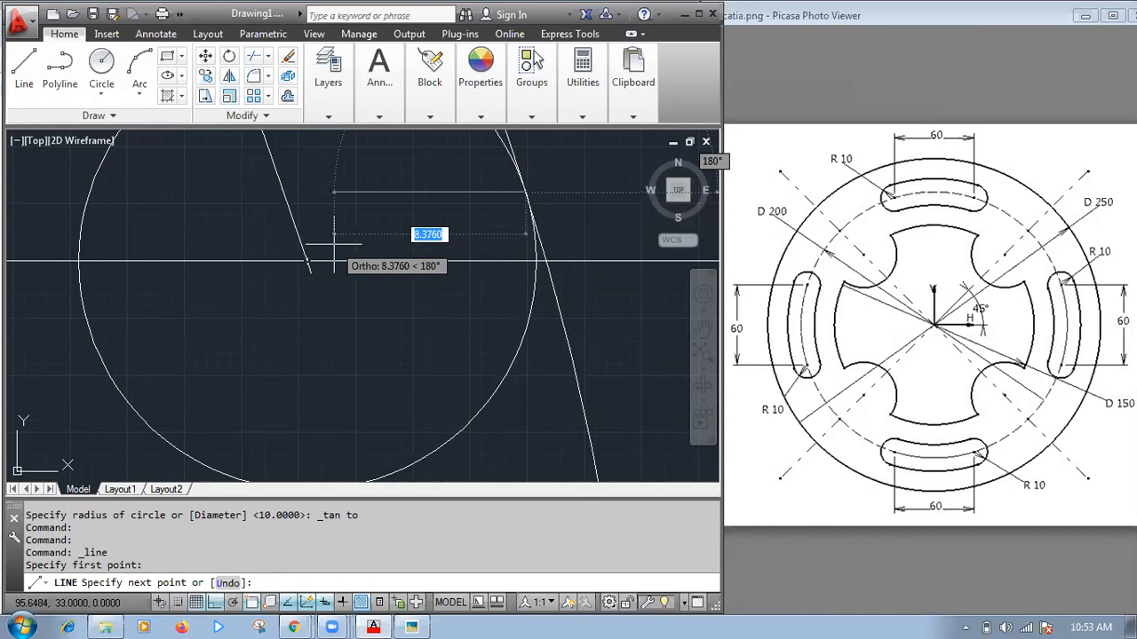
key(F8)
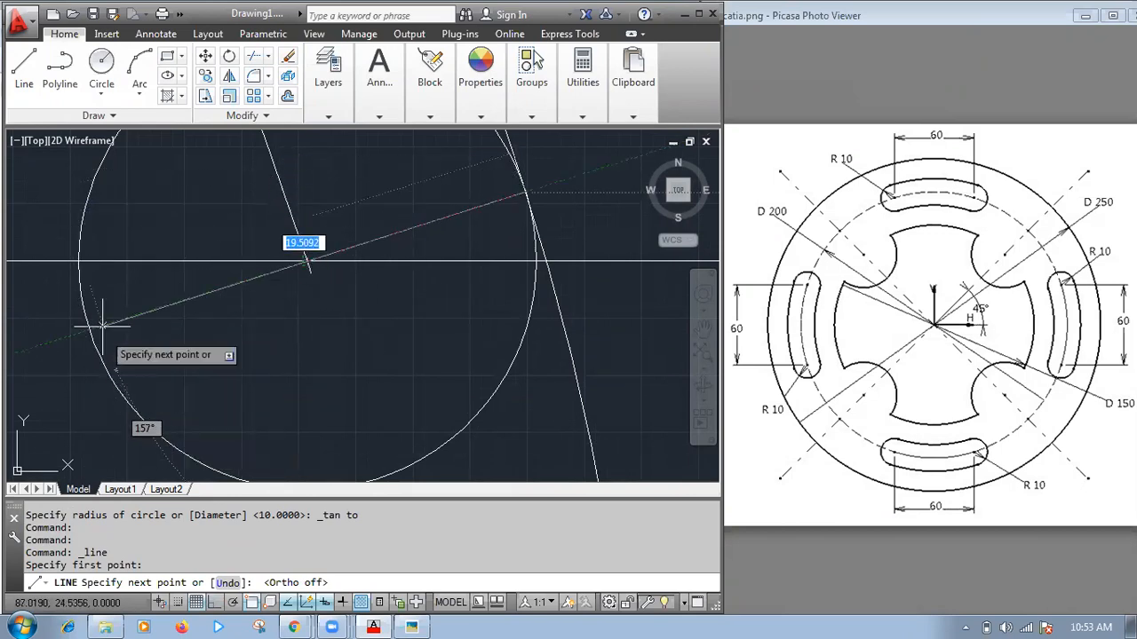
scroll(238, 307, down, 2)
scroll(238, 306, down, 3)
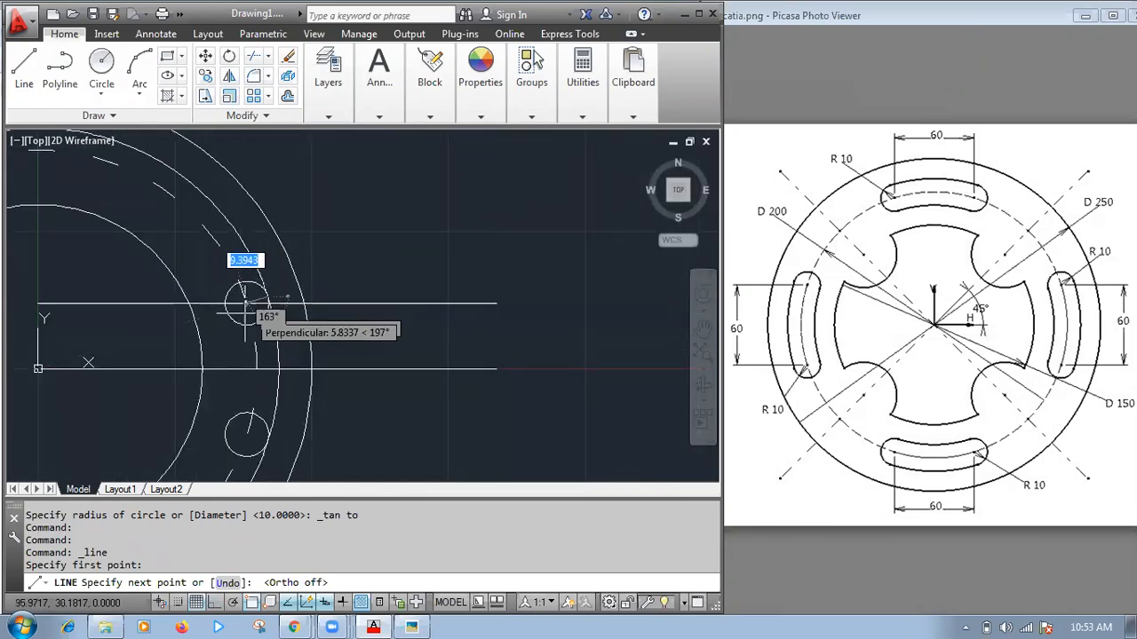
scroll(225, 305, up, 5)
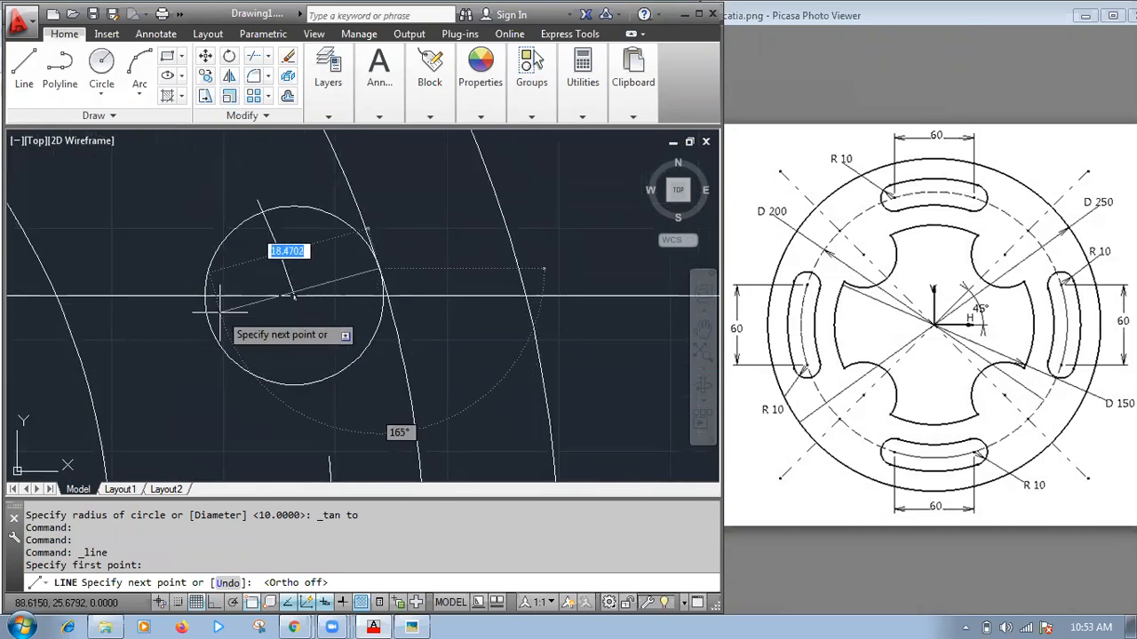
key(Escape)
scroll(220, 309, down, 8)
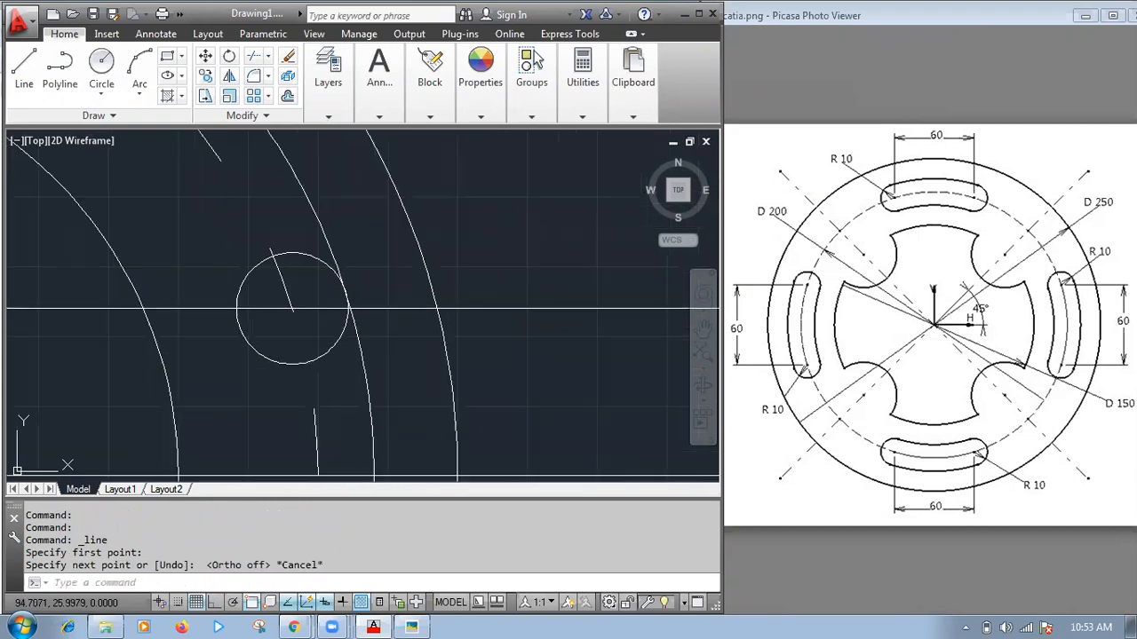
scroll(283, 230, up, 5)
scroll(283, 231, down, 4)
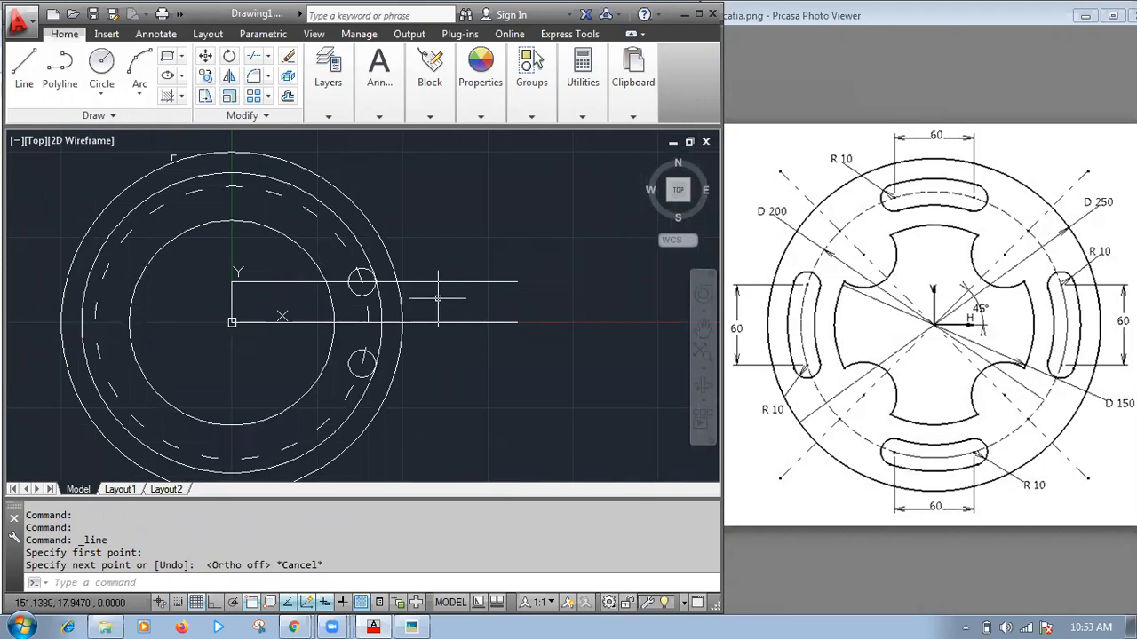
mouse_move(328, 296)
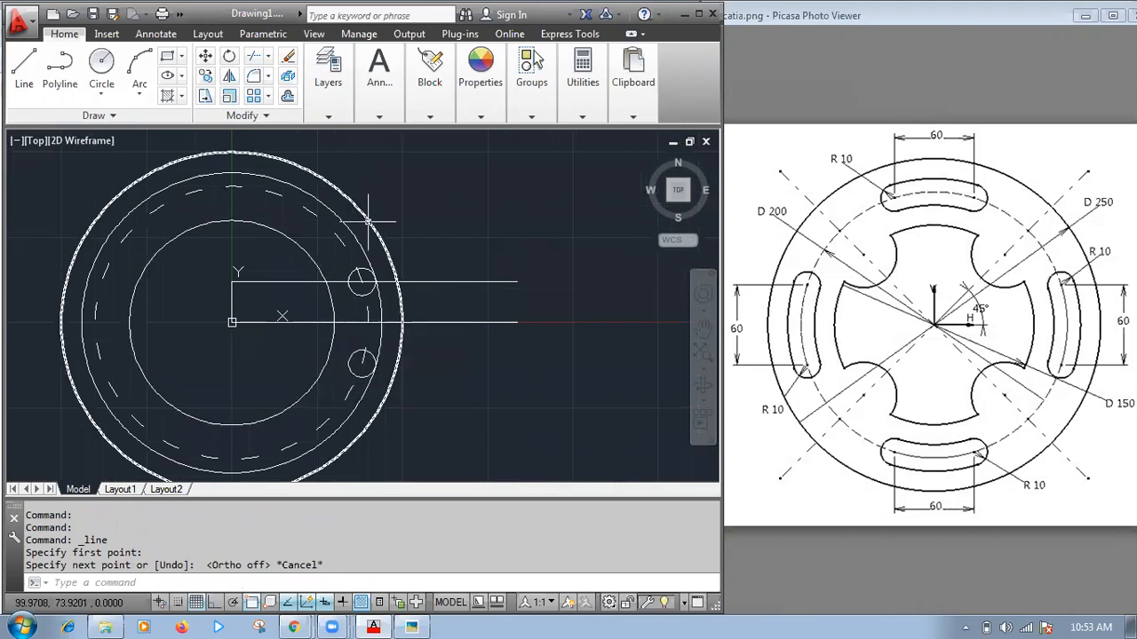
text(c)
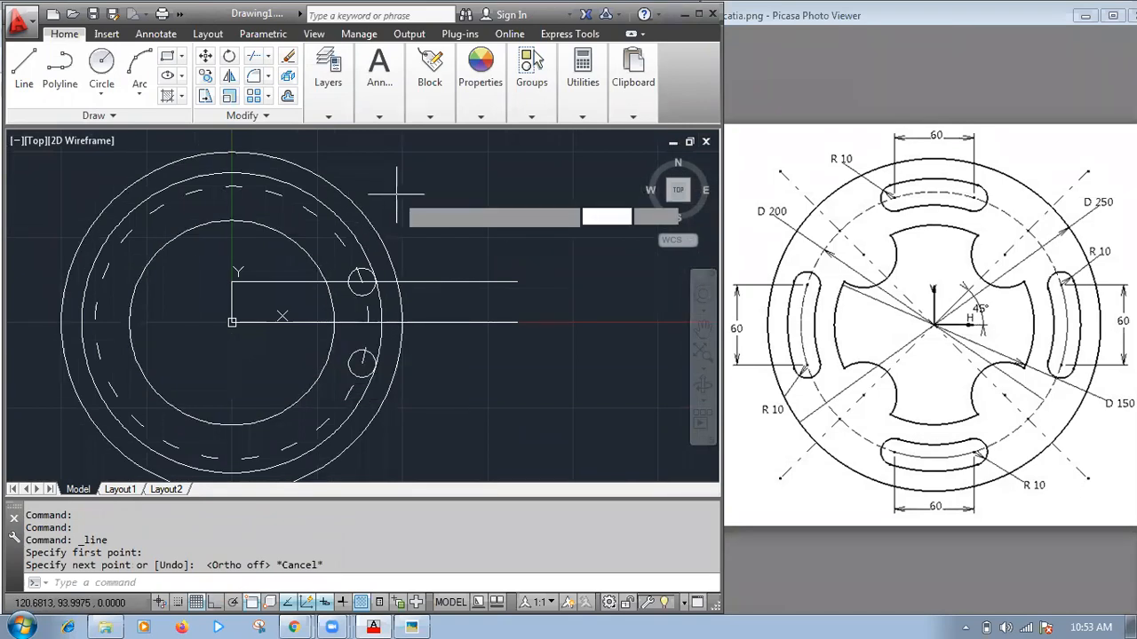
key(Return)
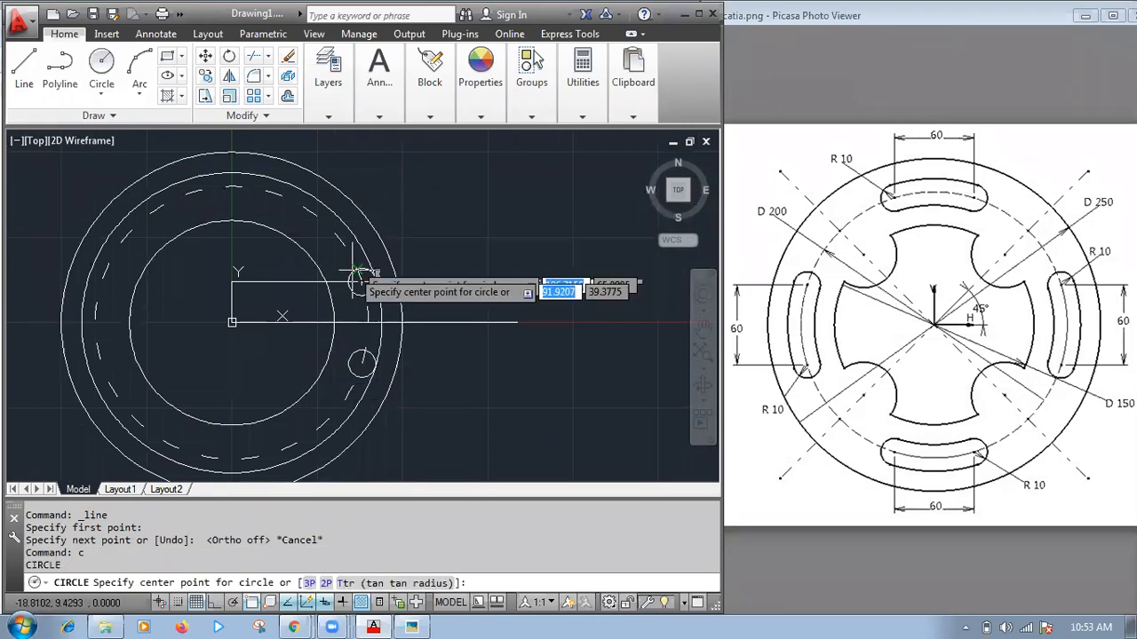
click(232, 322)
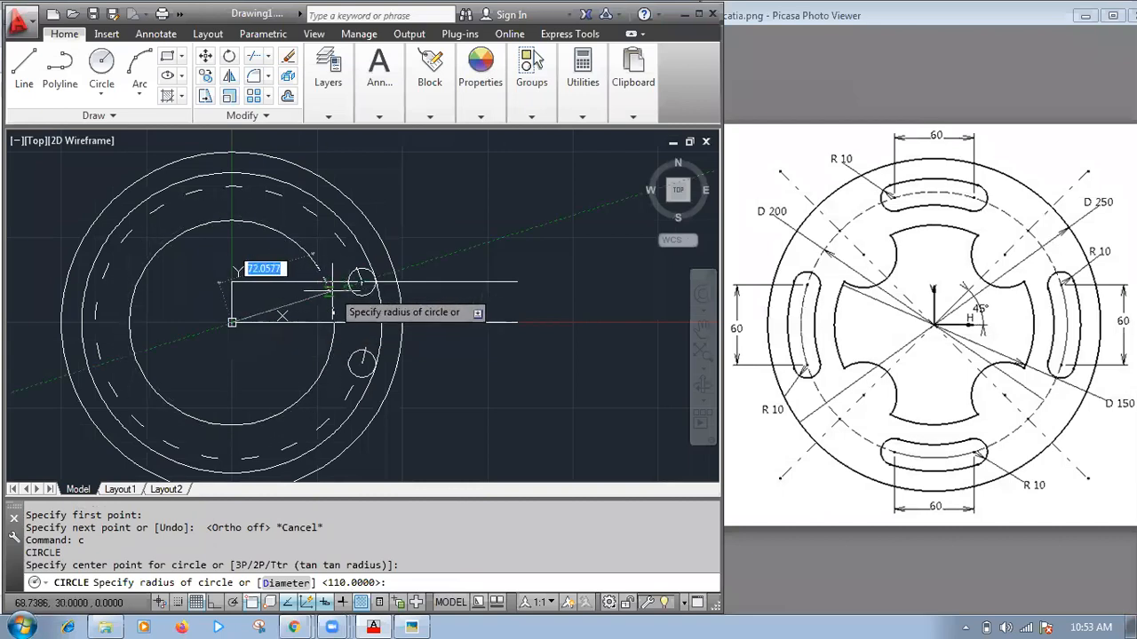
scroll(349, 284, up, 5)
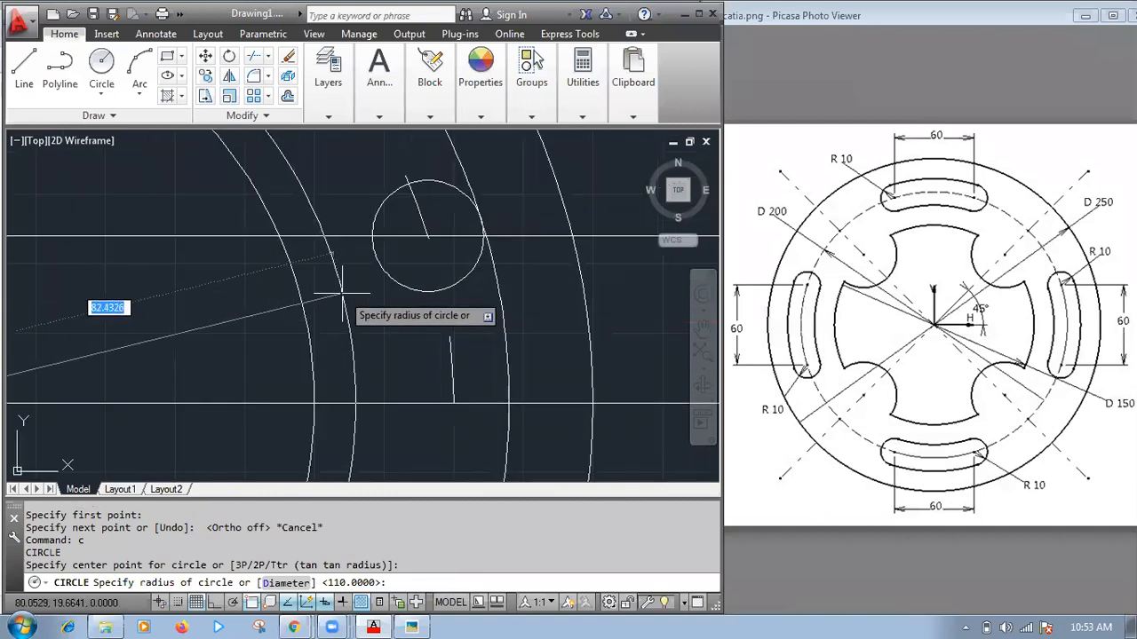
shift+right_click(359, 238)
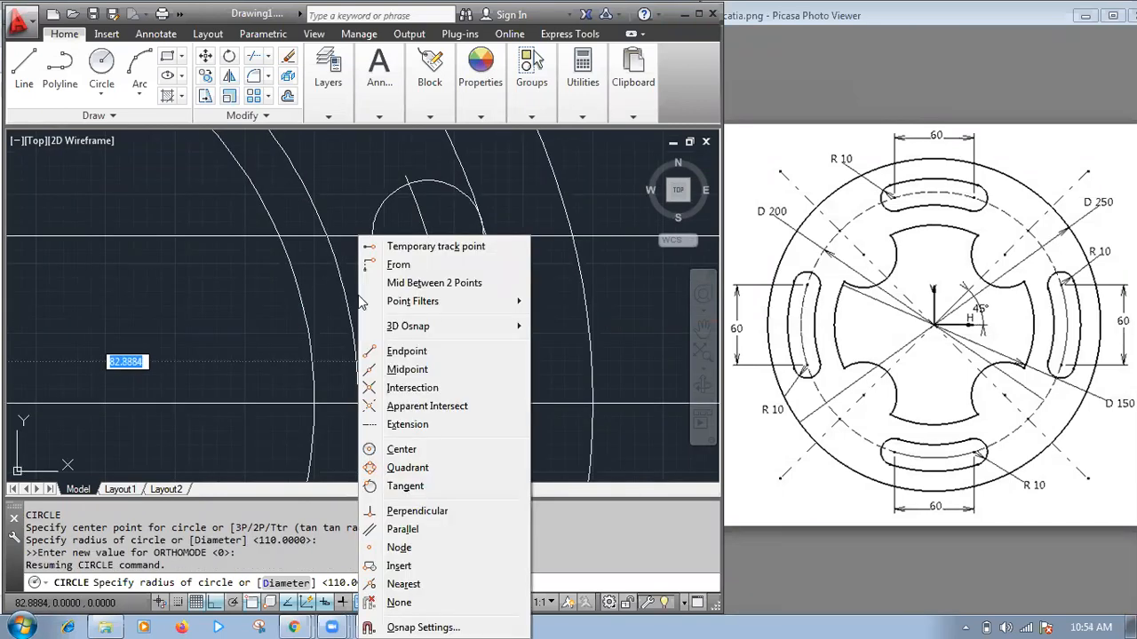
click(395, 449)
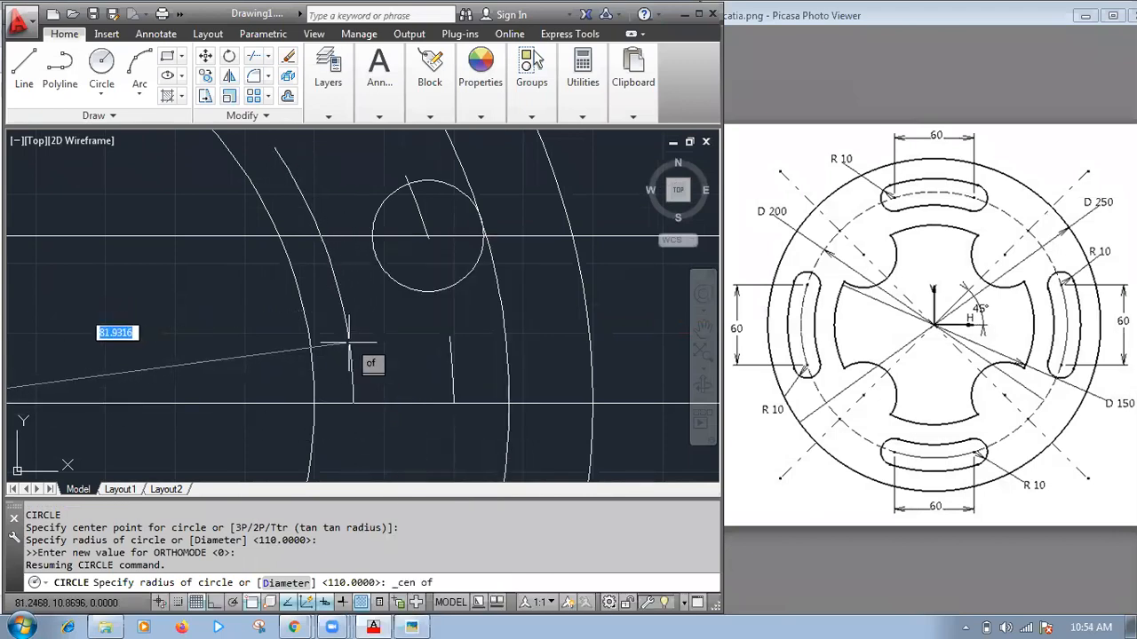
key(Escape)
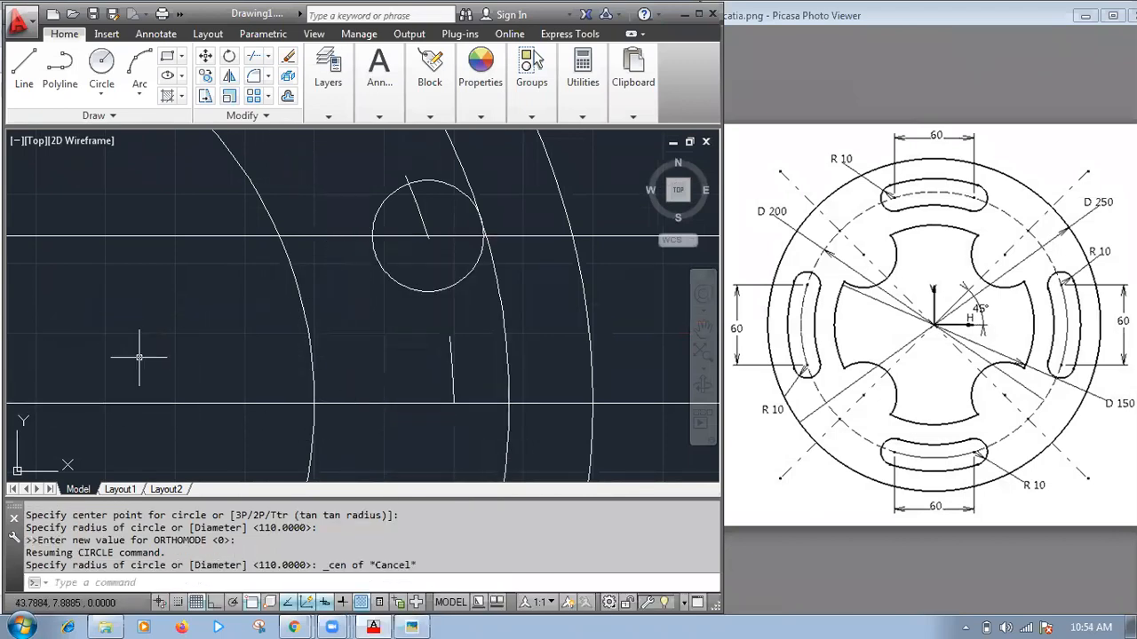
- Draw a circle from the plate's centre, using a Tangent snap on the inner side of the upper small circle
text(c)
key(Return)
scroll(142, 355, down, 3)
scroll(178, 342, up, 5)
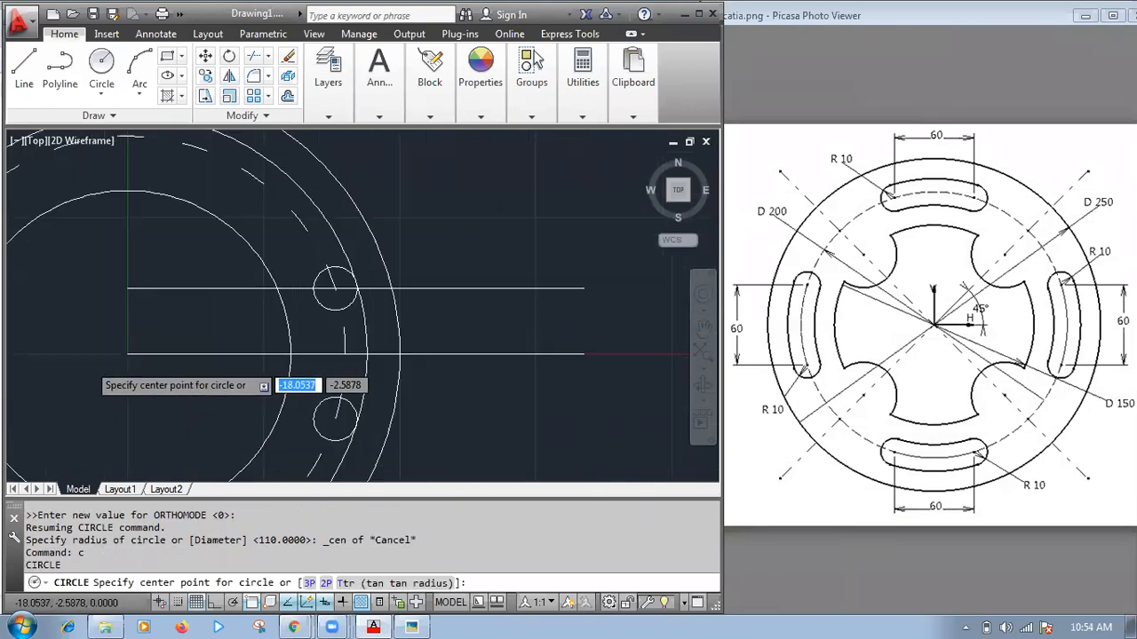
click(187, 333)
scroll(315, 315, down, 3)
scroll(311, 319, up, 4)
scroll(342, 284, up, 4)
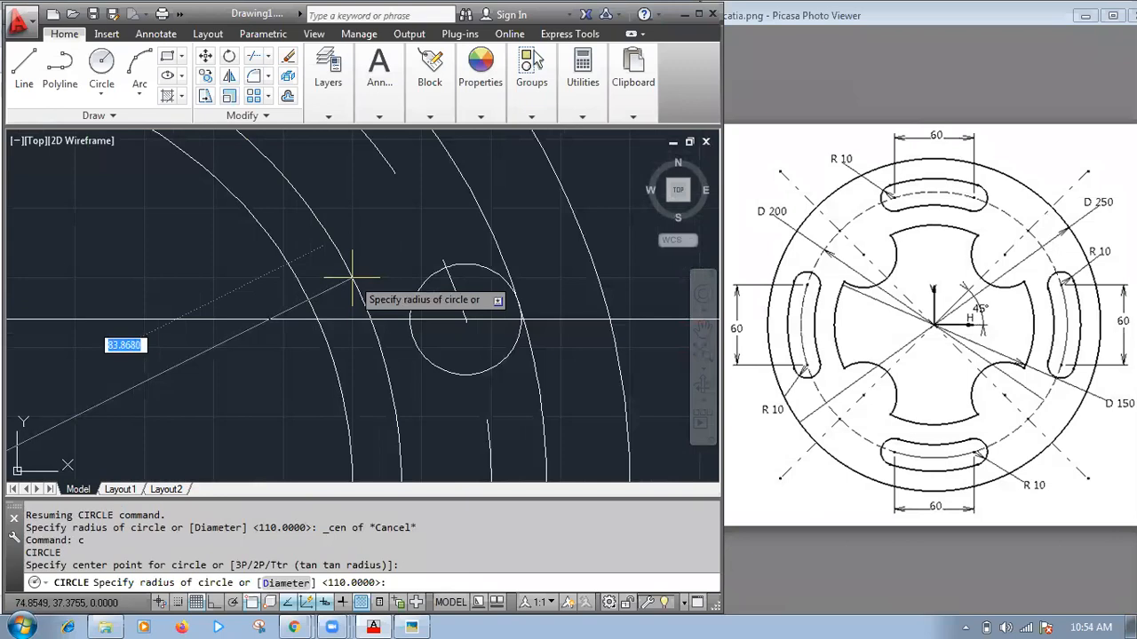
shift+right_click(355, 330)
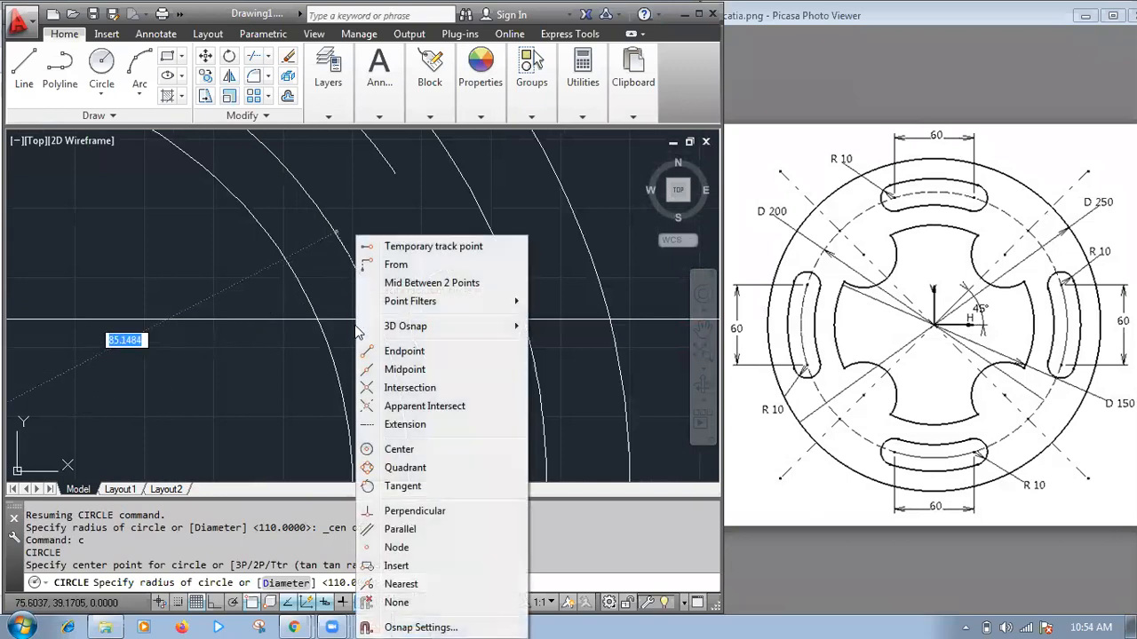
click(389, 488)
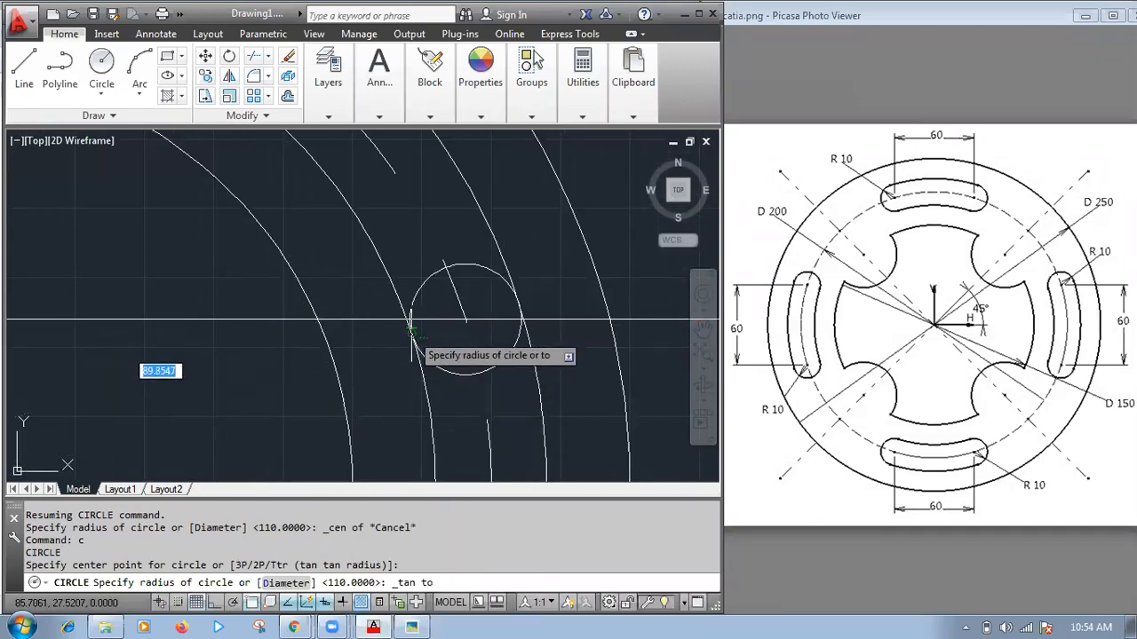
click(412, 331)
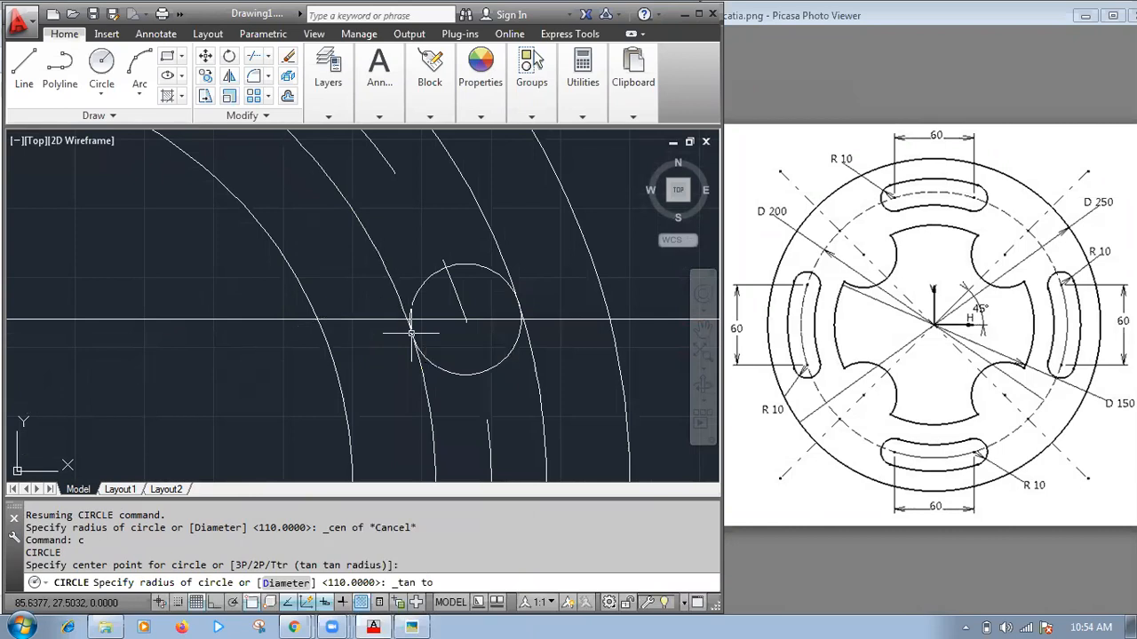
- Check the distance across the upper small circle between its inner and outer tangent points with a temporary line
scroll(436, 414, down, 3)
scroll(234, 398, up, 3)
scroll(420, 349, up, 5)
scroll(422, 347, down, 4)
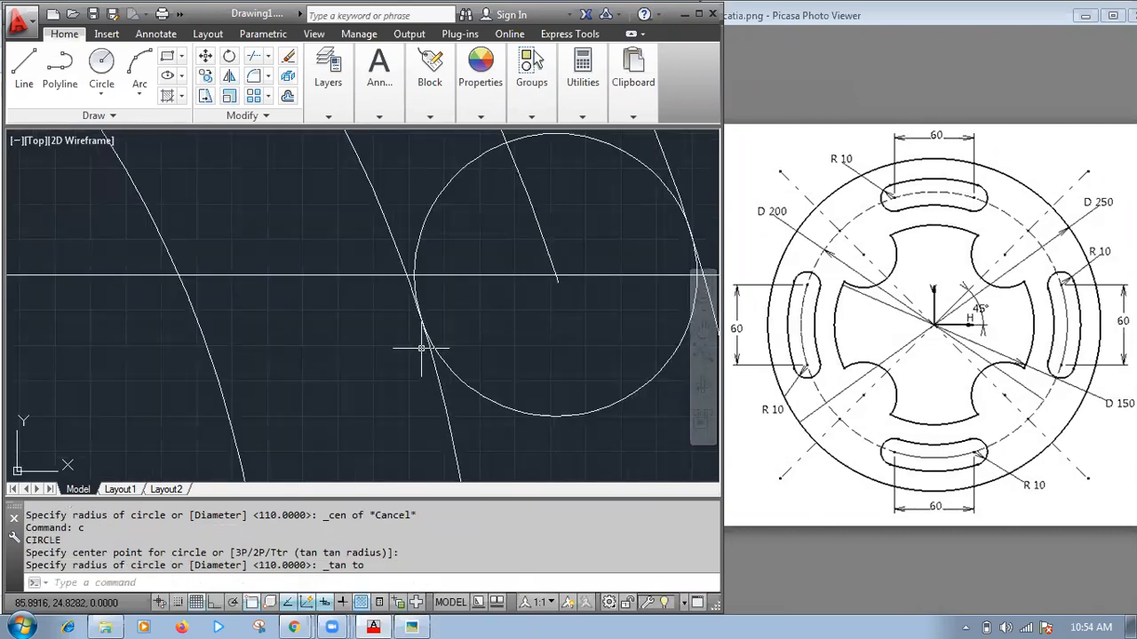
click(26, 100)
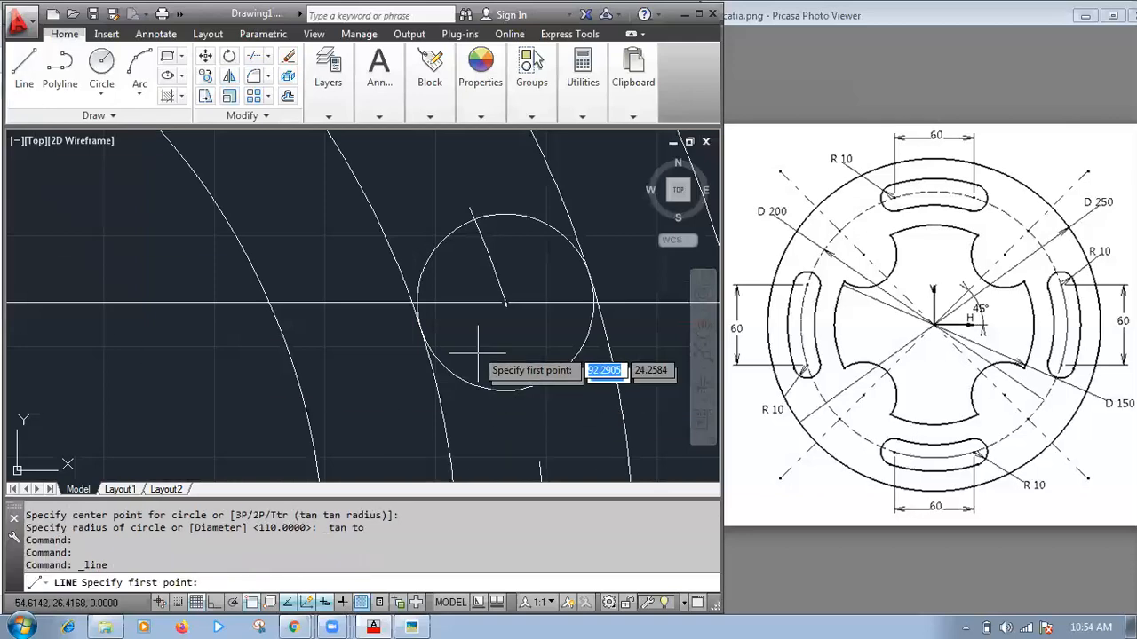
click(419, 329)
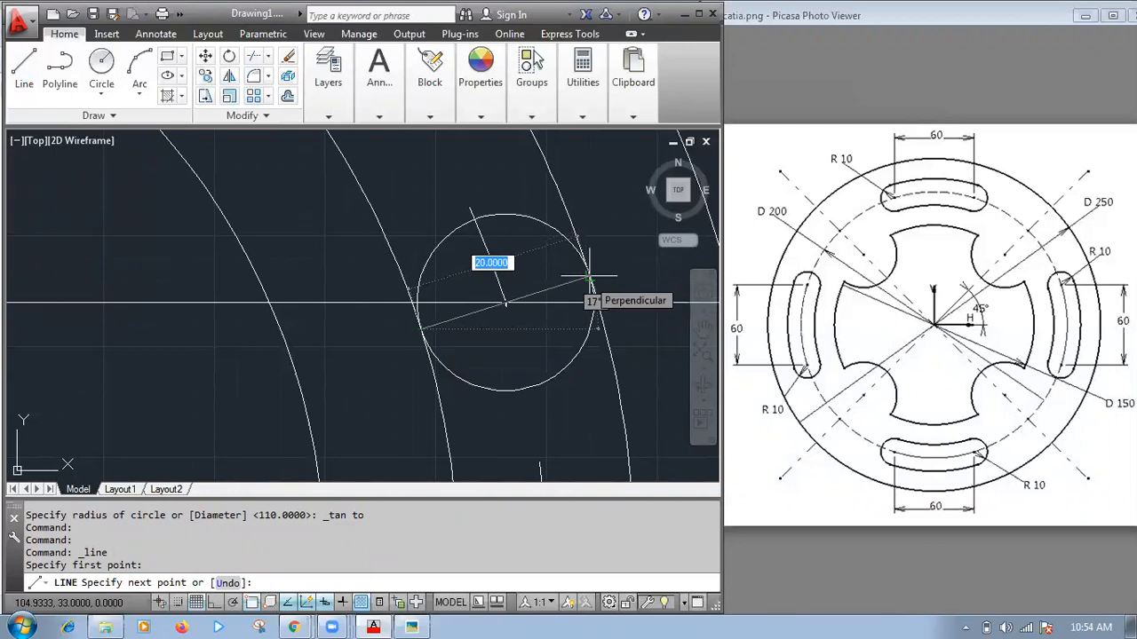
key(Escape)
- Examine the two tangent circles bounding the slot and their contact with the small end circles
scroll(470, 329, down, 3)
scroll(278, 329, up, 2)
scroll(279, 310, down, 2)
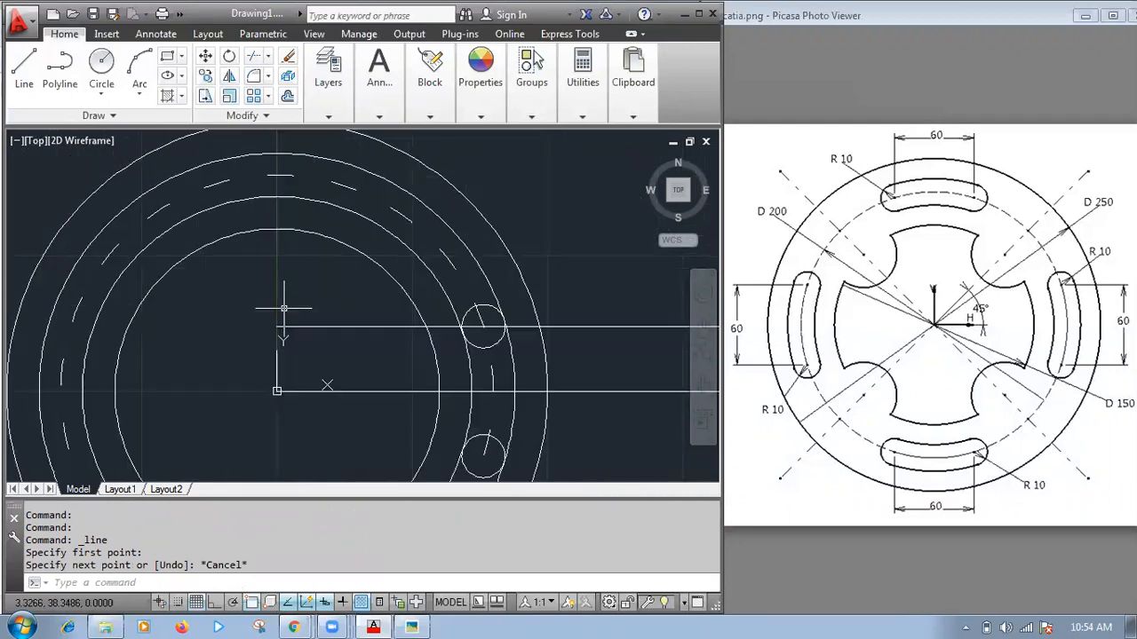
scroll(284, 309, down, 2)
scroll(302, 238, up, 5)
scroll(302, 238, down, 5)
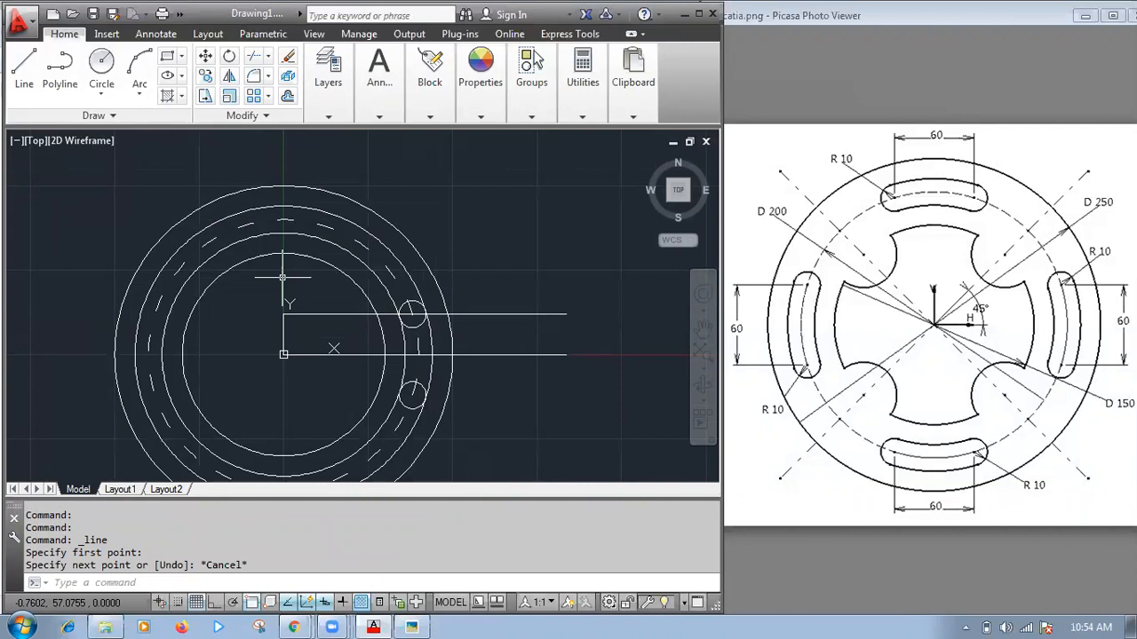
scroll(204, 254, up, 3)
scroll(203, 254, down, 3)
scroll(304, 306, up, 4)
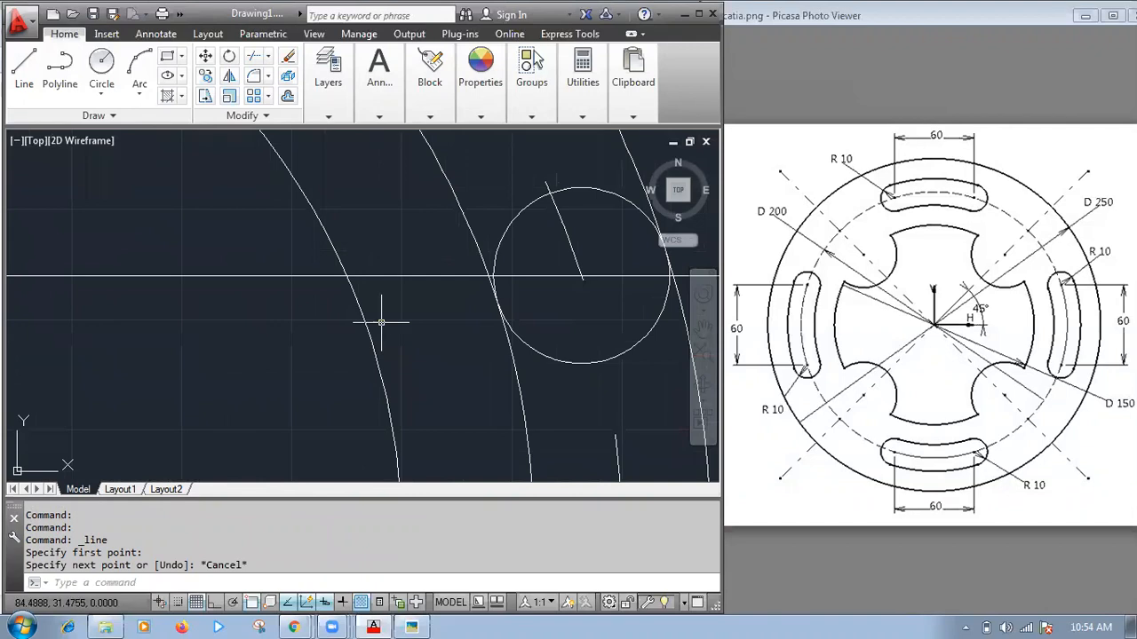
scroll(381, 317, down, 2)
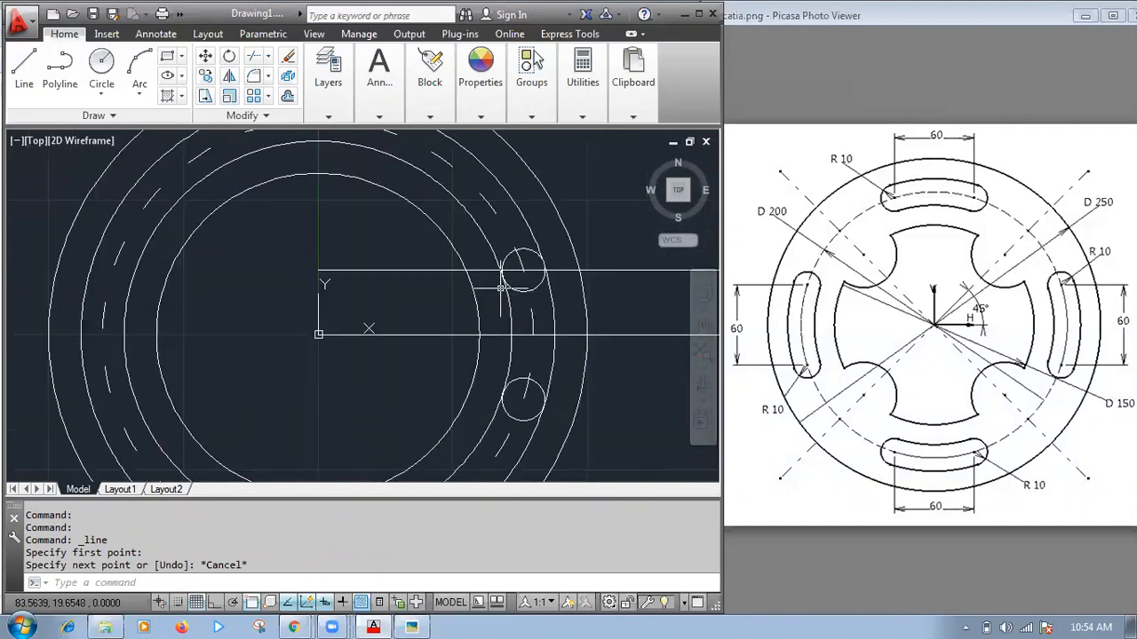
scroll(500, 286, up, 3)
scroll(499, 290, down, 3)
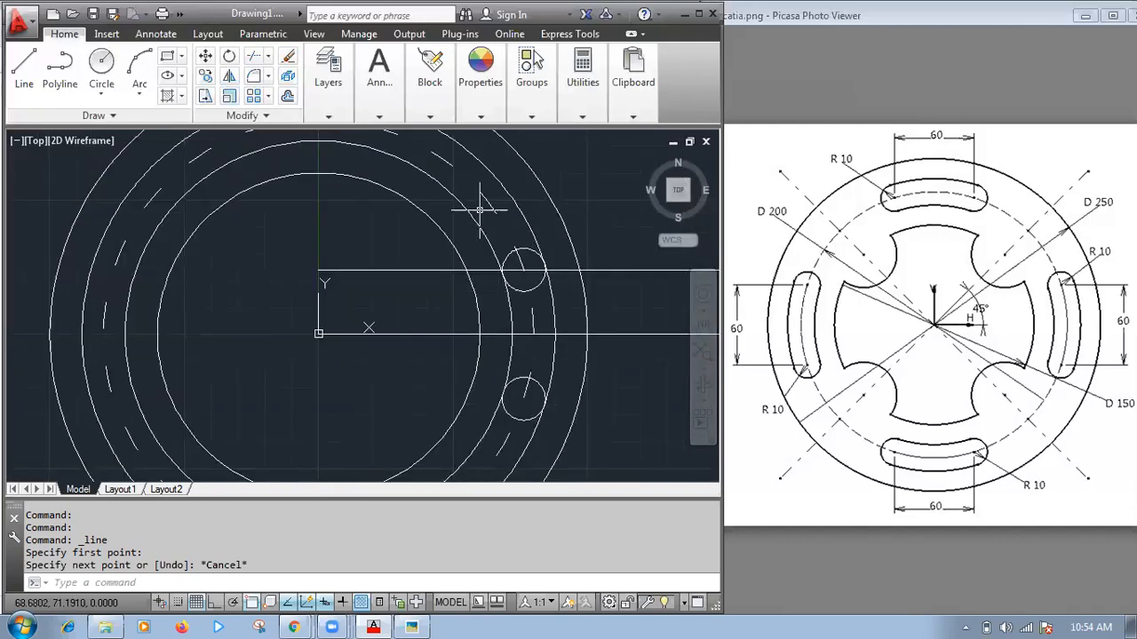
- Trim the two large tangent circles back to the arcs between the small end circles, using all objects as cutting edges
text(TR)
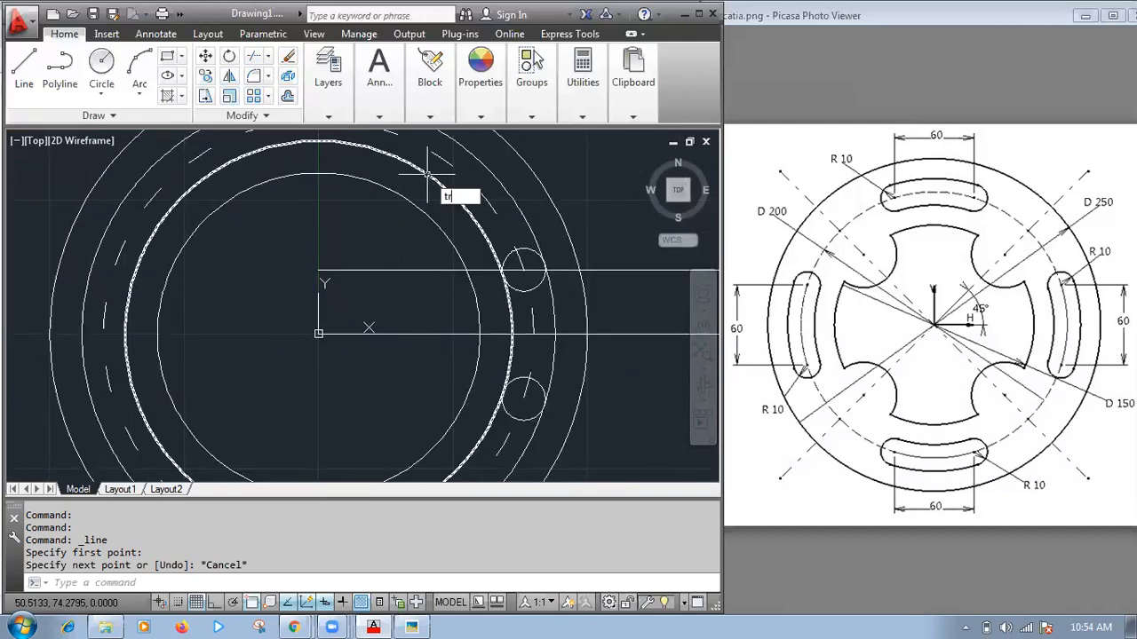
key(Return)
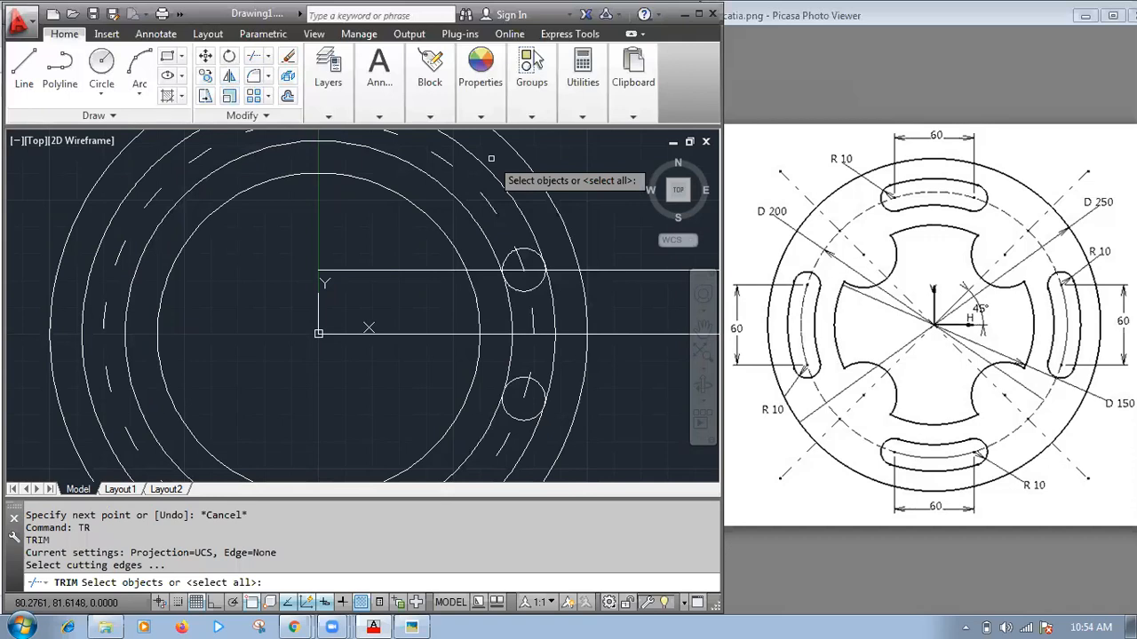
key(Return)
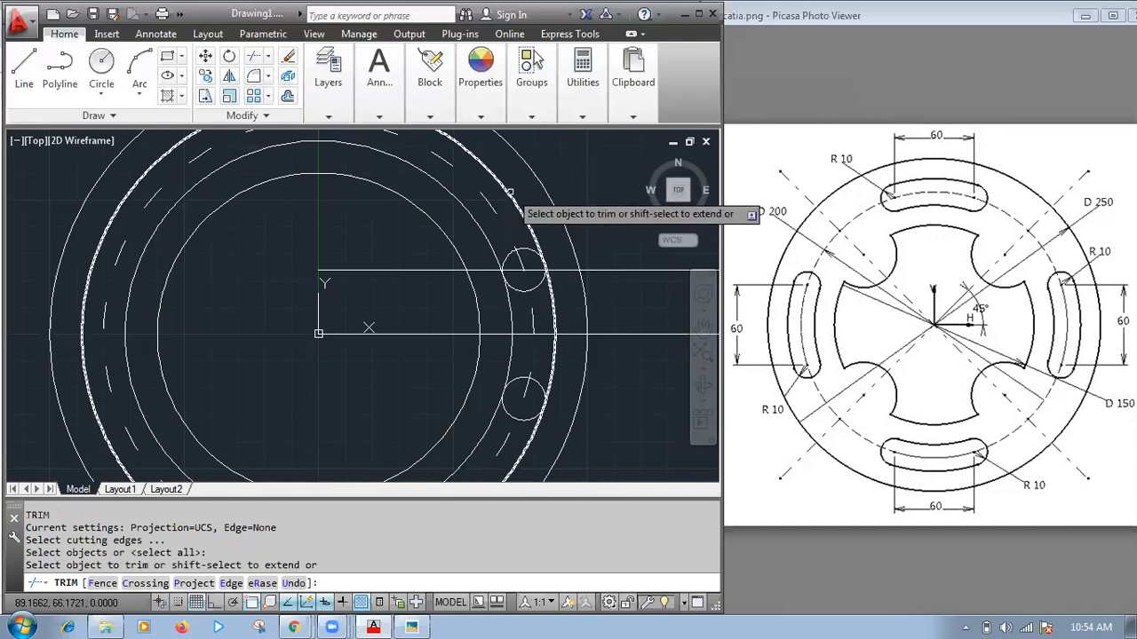
click(505, 253)
click(480, 230)
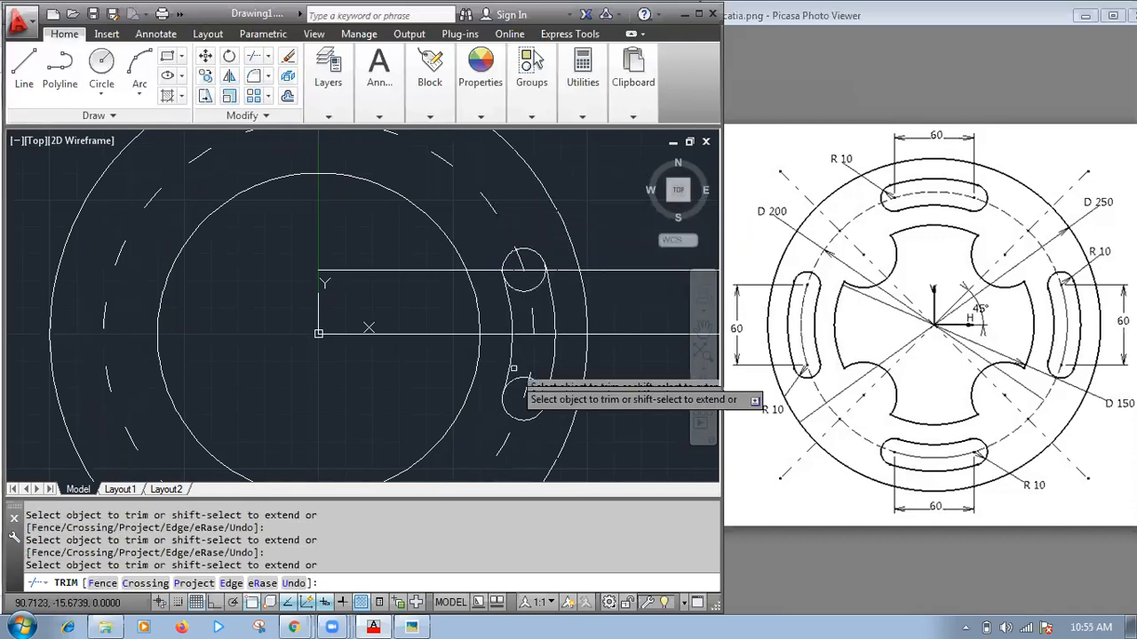
- Trim the inward-facing arcs of the upper and lower small circles to complete the closed curved slot outline
click(522, 291)
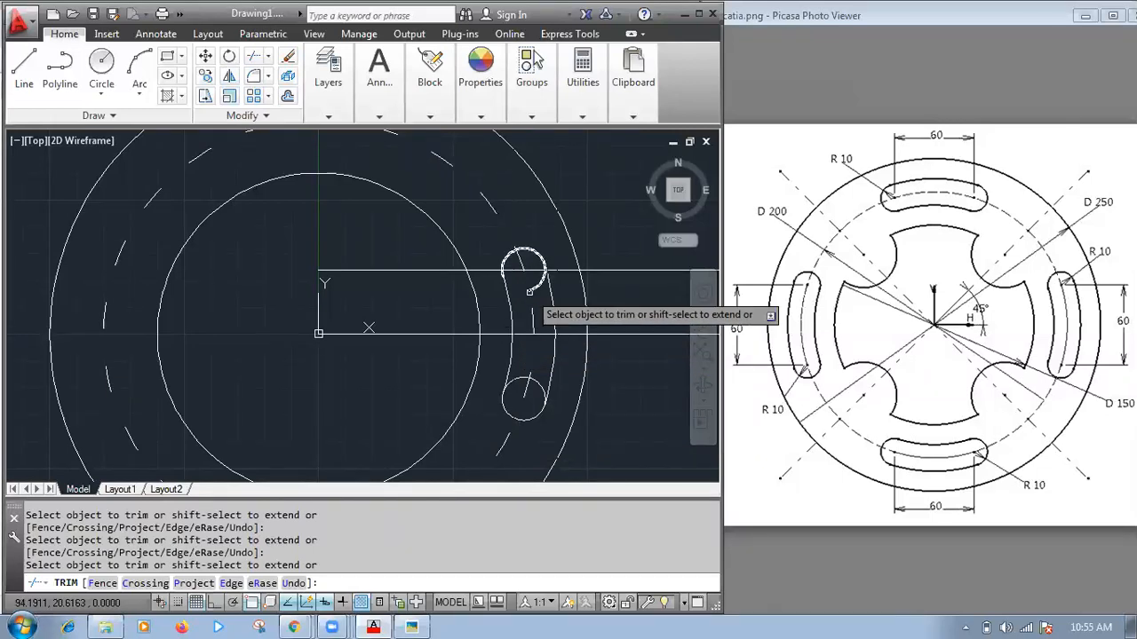
click(527, 382)
scroll(511, 311, down, 4)
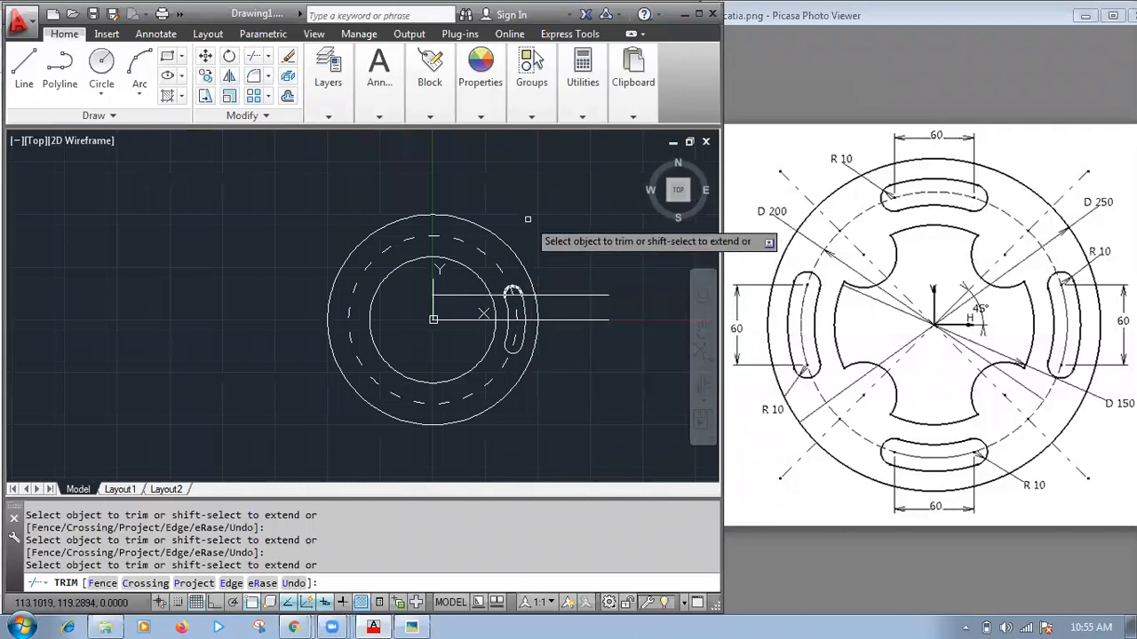
key(Return)
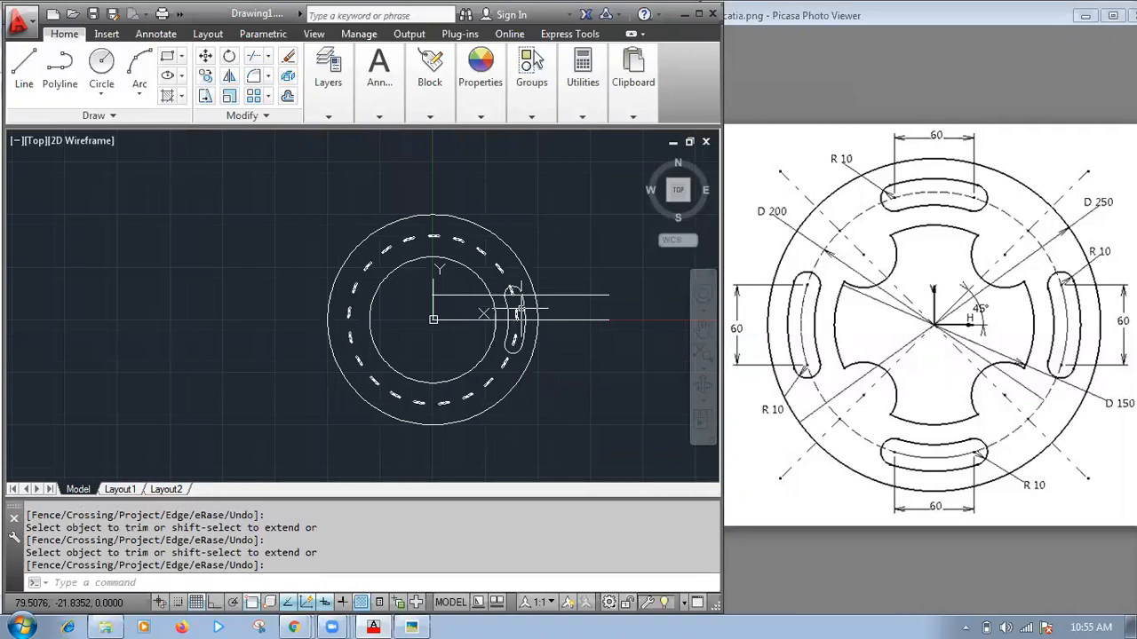
- Erase the upper horizontal construction line that crosses the slot's upper end
text(E)
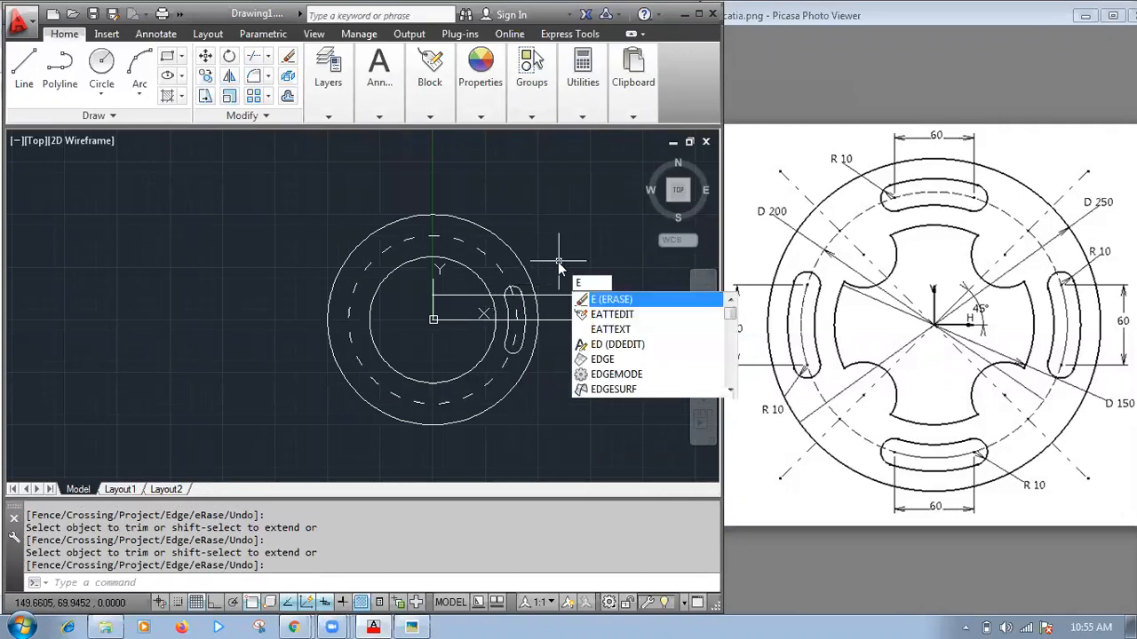
key(Return)
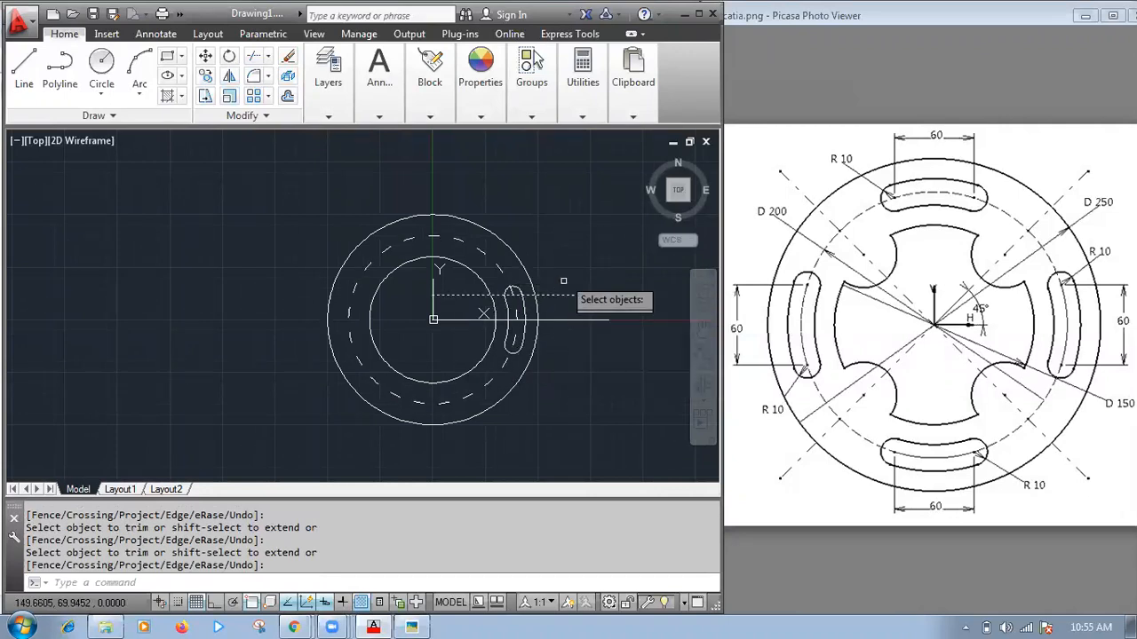
key(Return)
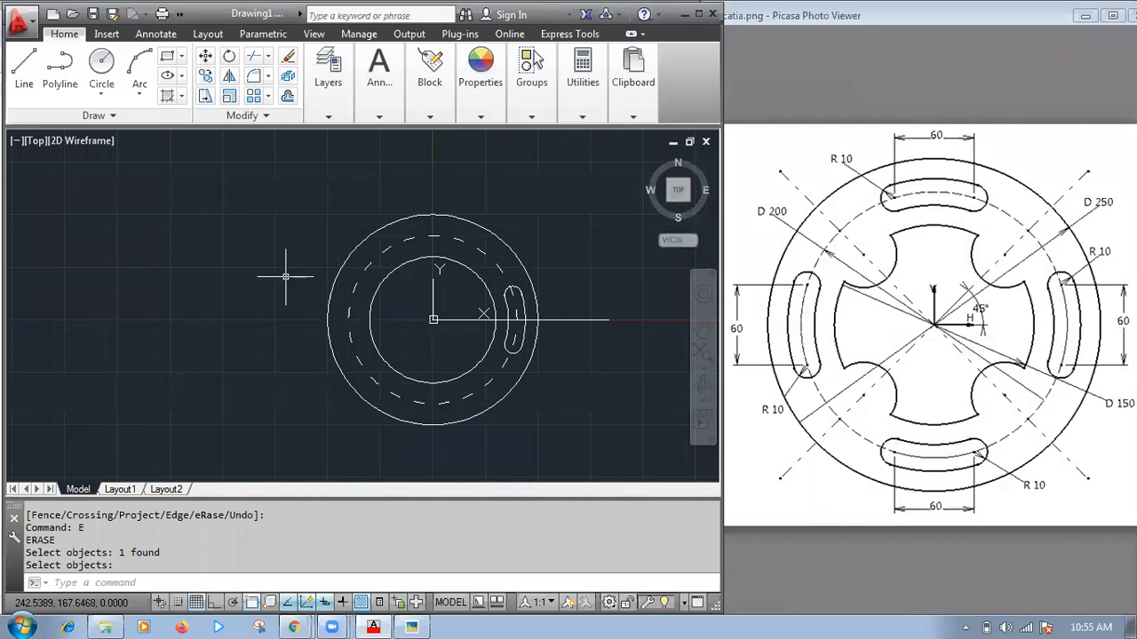
- Begin a line at the common center of the plate's circles
text(l)
key(Return)
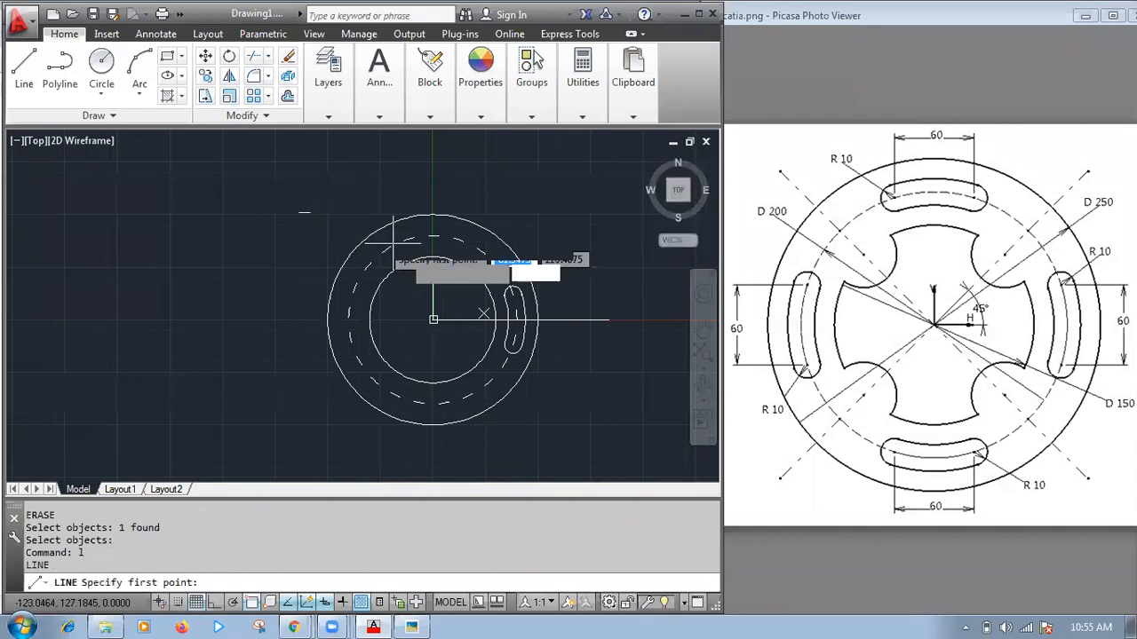
click(432, 320)
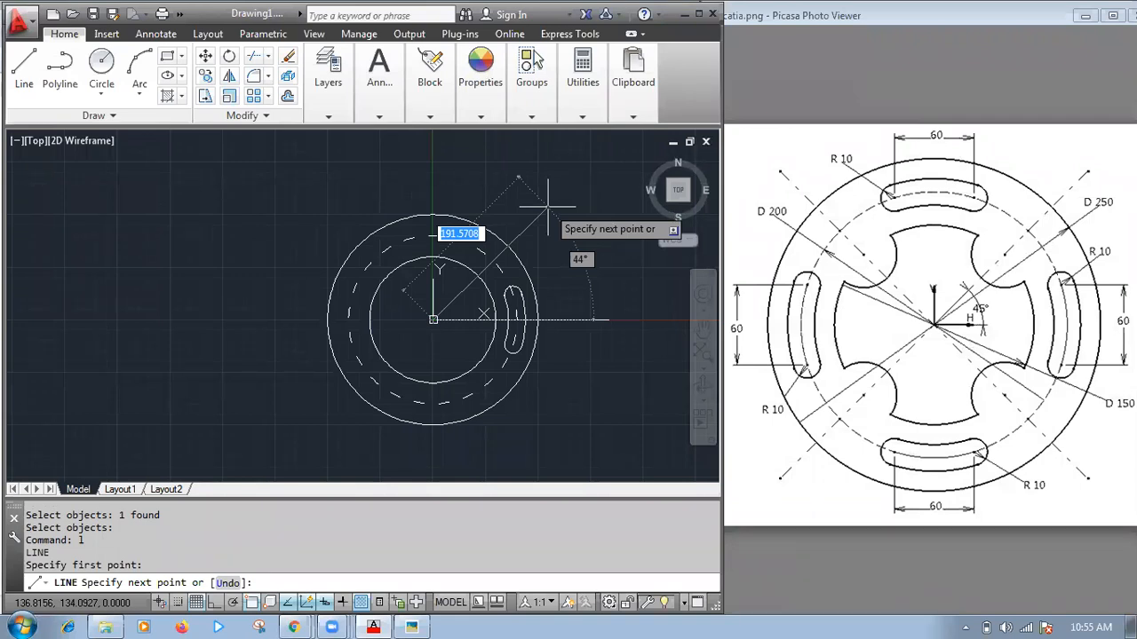
- Try a 130-unit segment from the plate's center, first at a free angle and again at 45°, undoing each attempt
text(130)
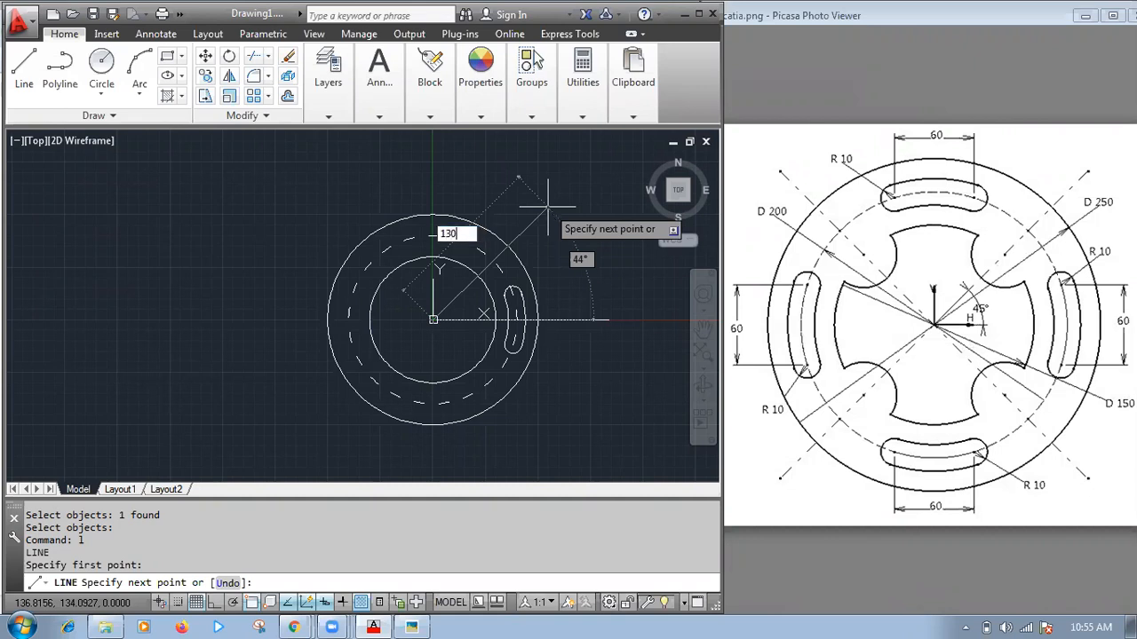
key(Return)
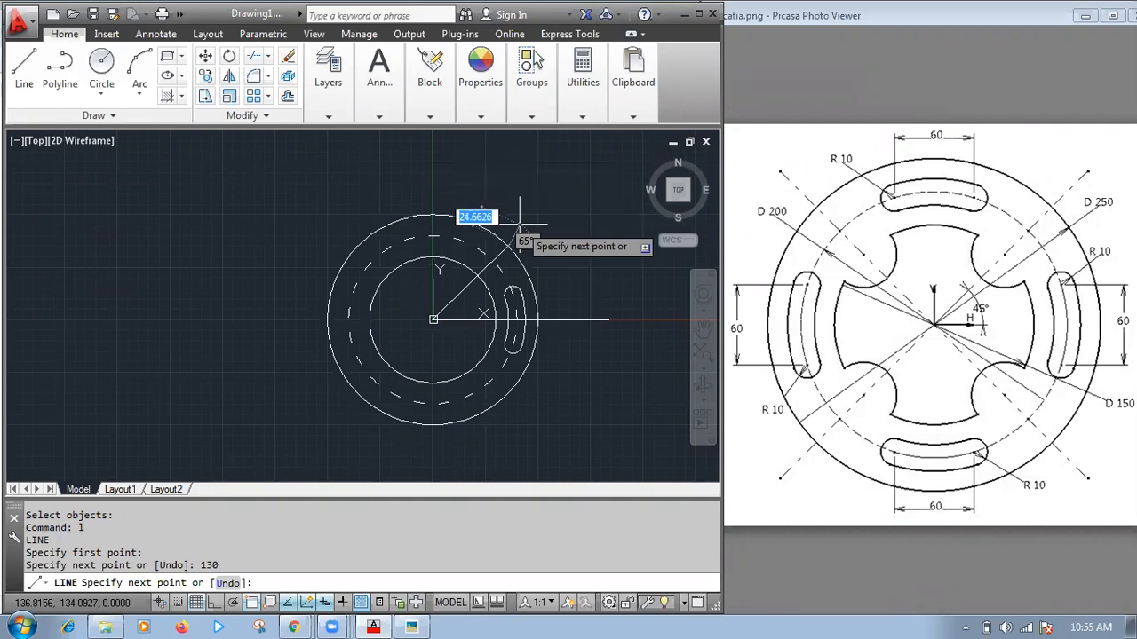
key(ctrl+z)
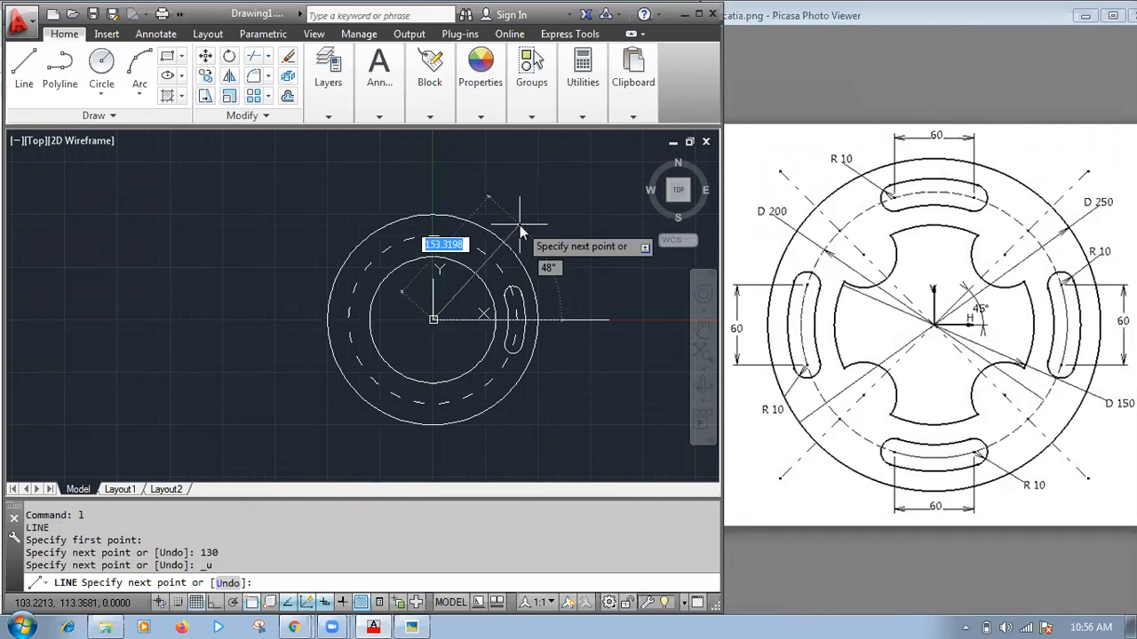
text(130)
key(Tab)
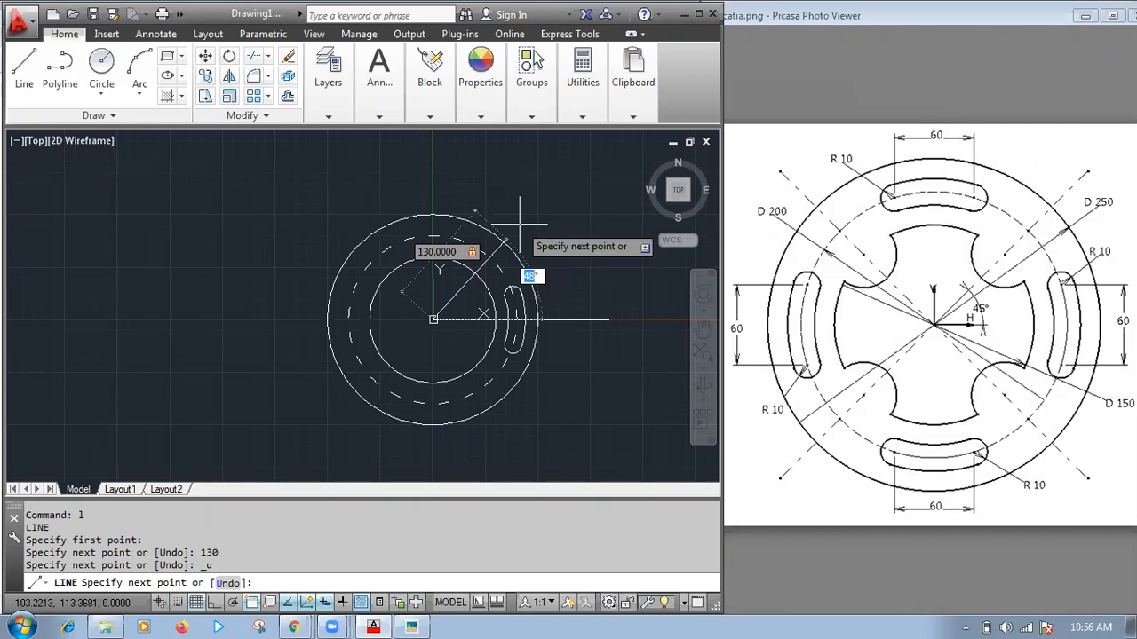
text(45)
key(Return)
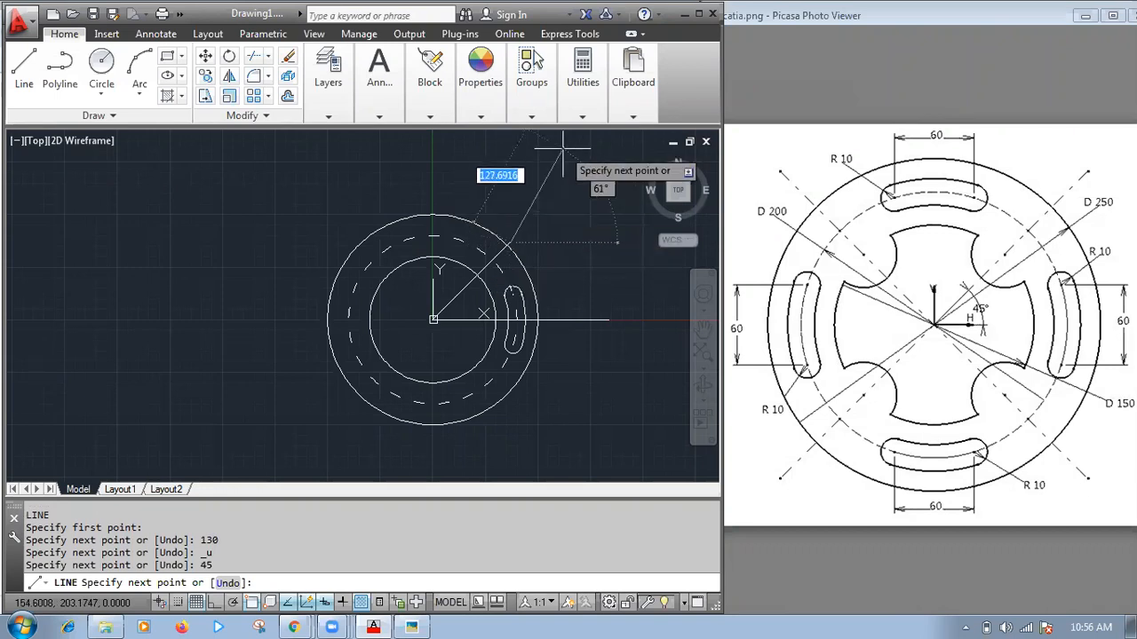
key(ctrl+z)
- Draw the diagonal construction line 140 units long at 45° from the plate's center and end the line
text(140)
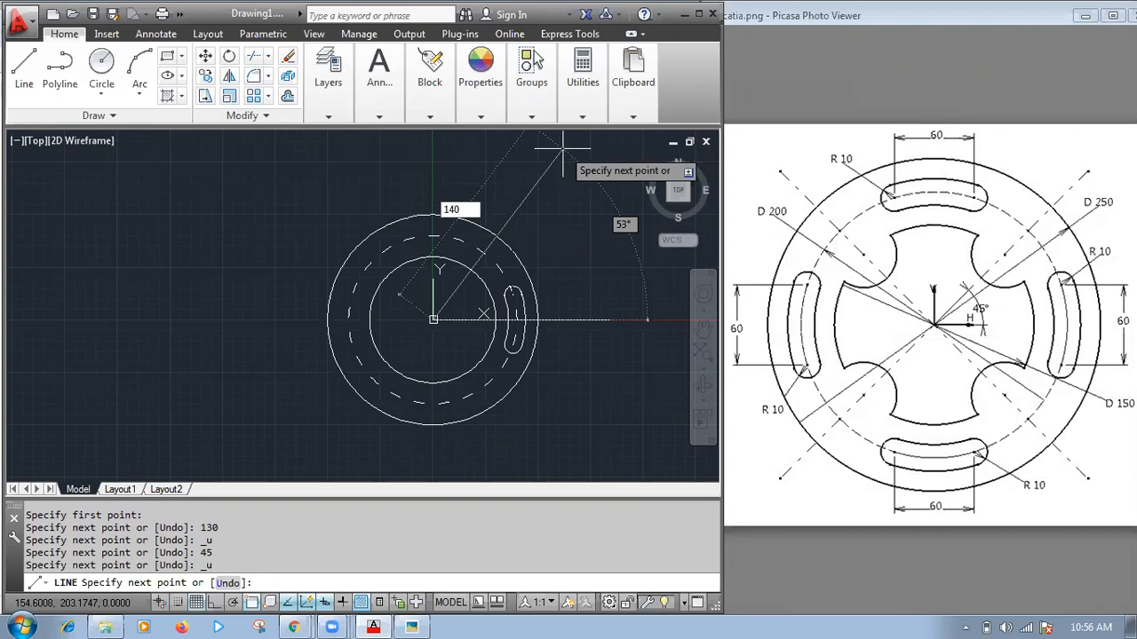
key(Tab)
text(45)
key(Return)
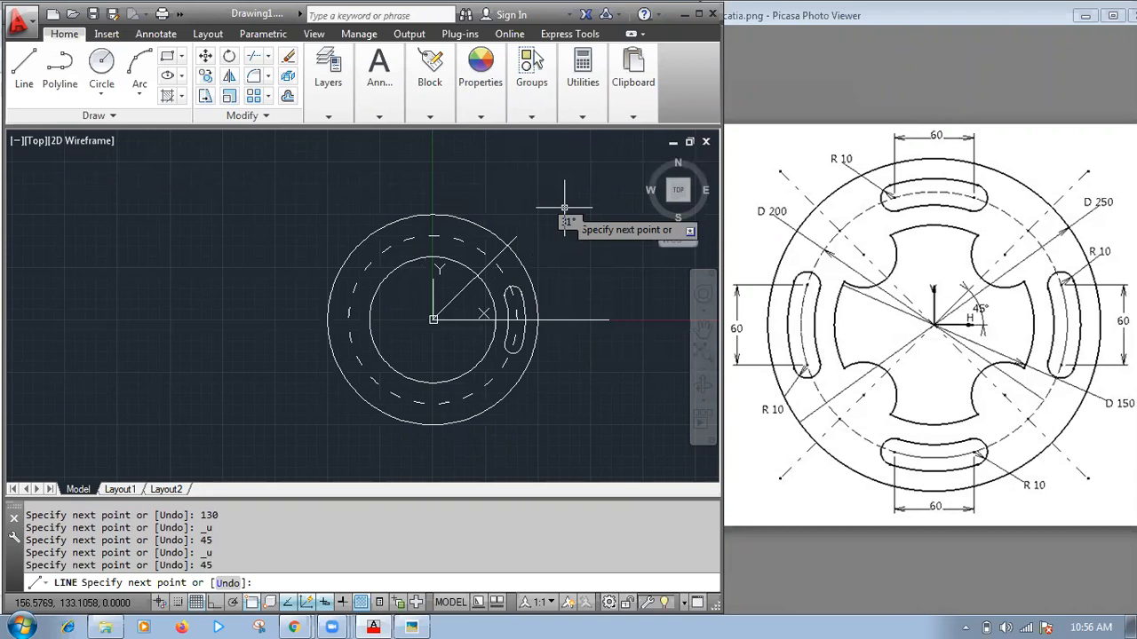
key(Return)
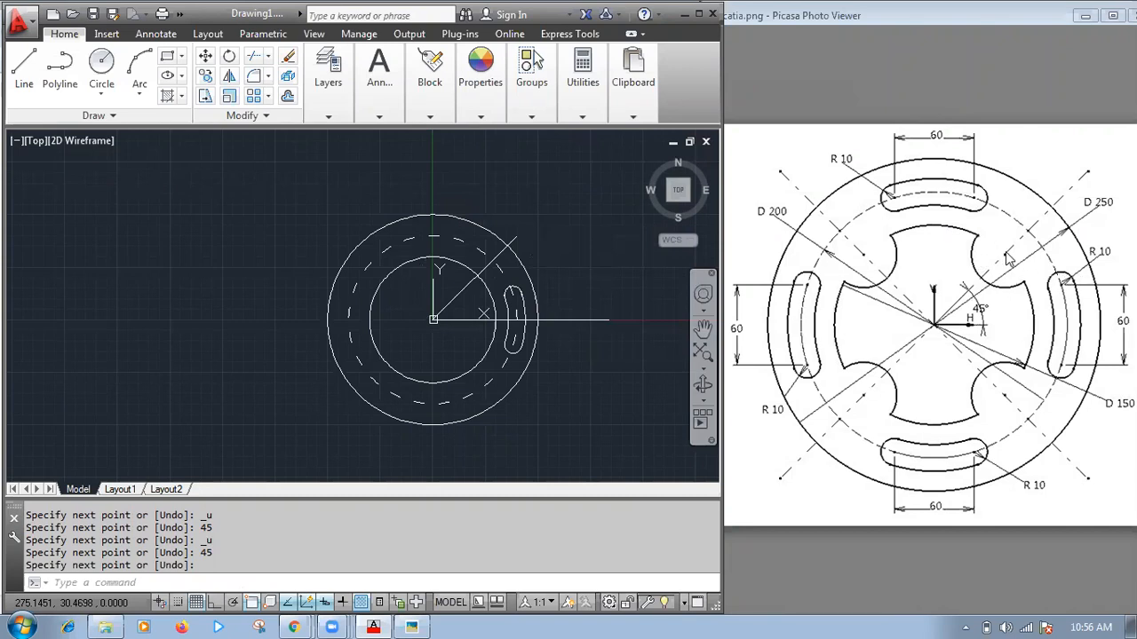
- Draw a circle of radius 20 centered where the 45° line crosses the inner circle
scroll(482, 294, up, 5)
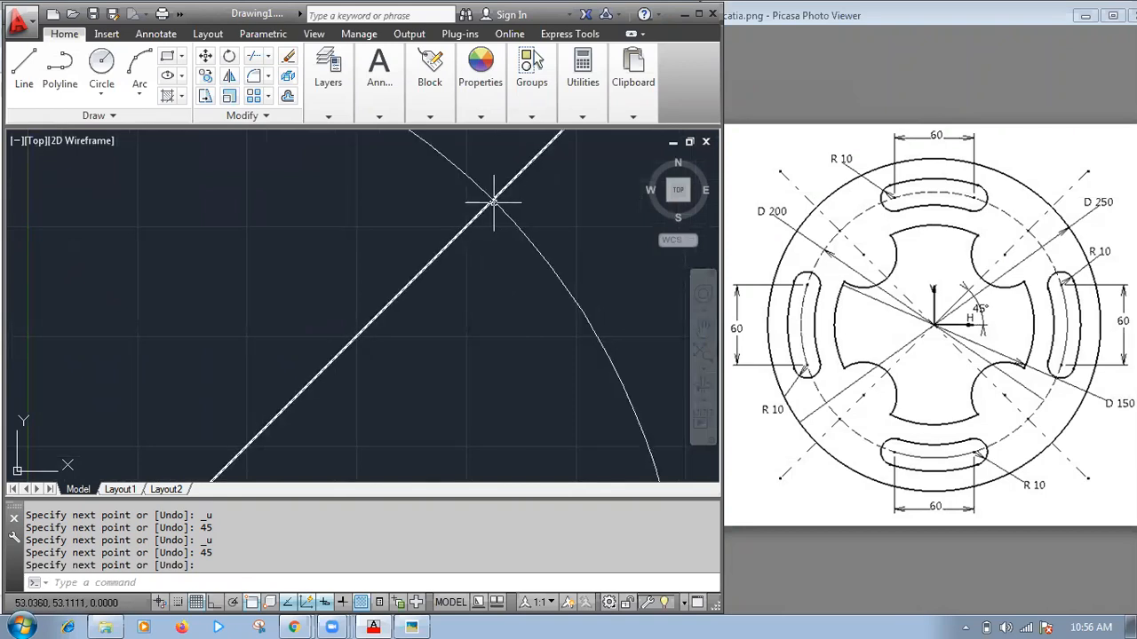
key(Return)
click(305, 215)
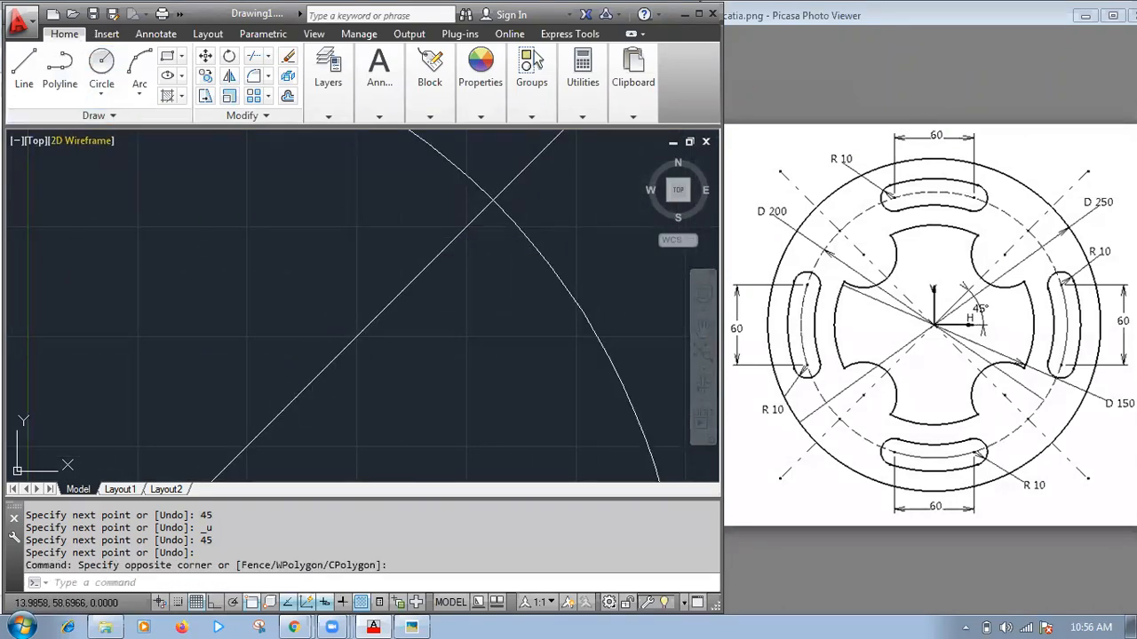
click(102, 63)
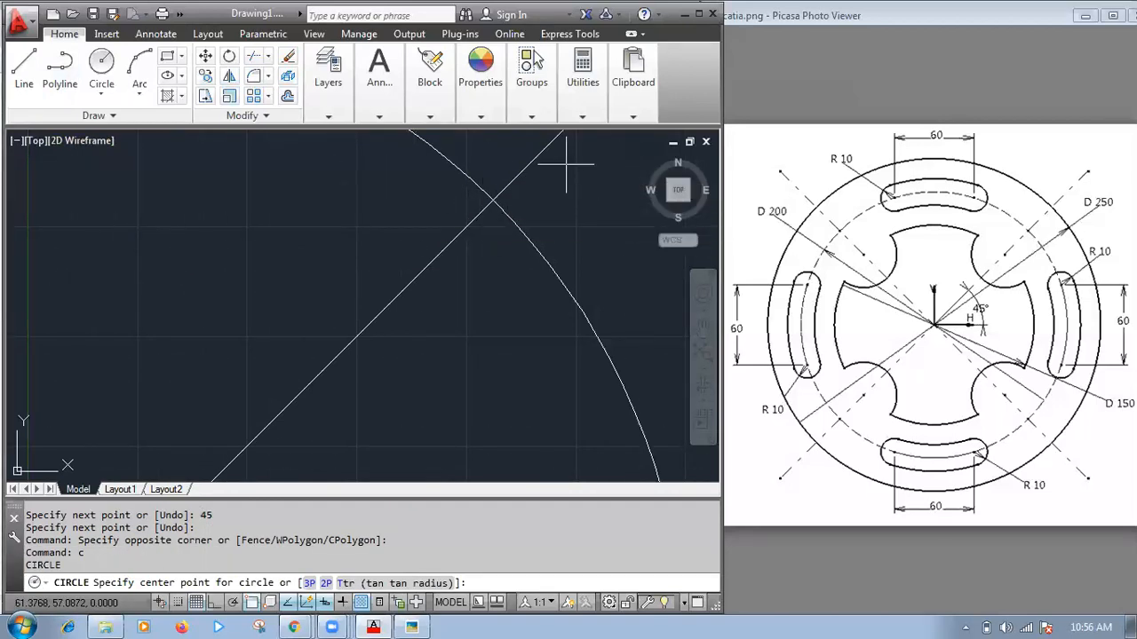
click(492, 201)
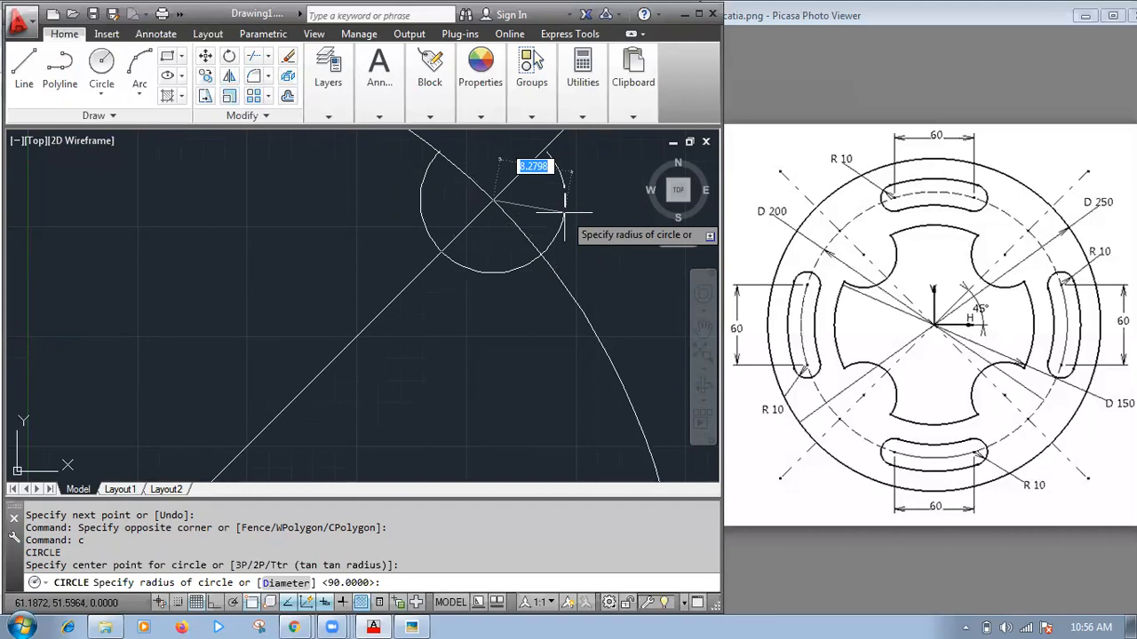
scroll(565, 213, down, 5)
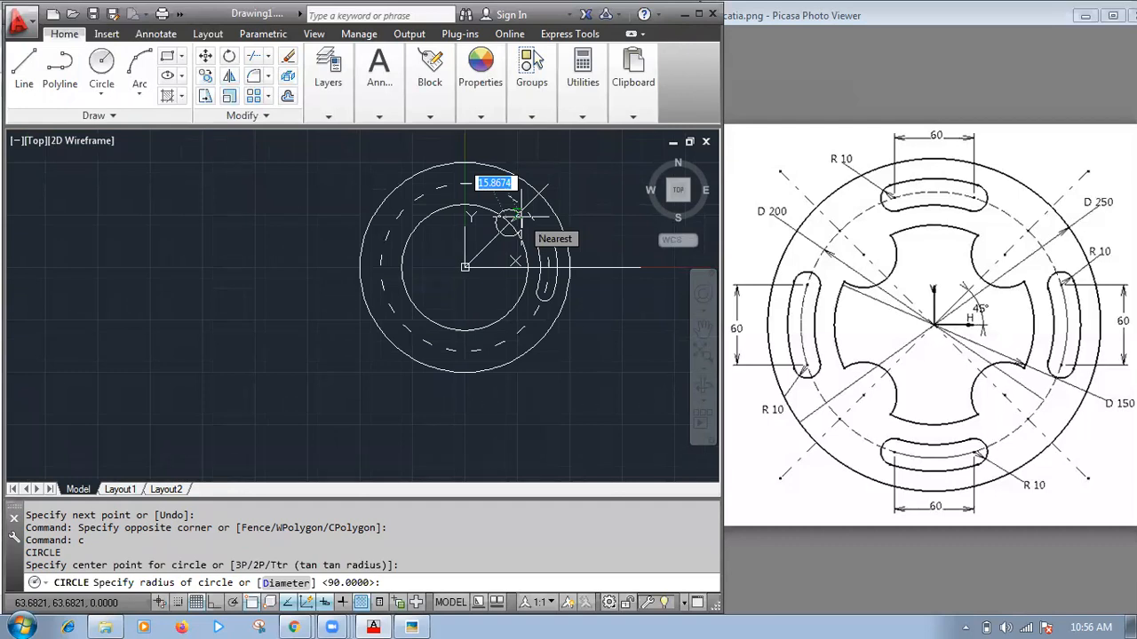
scroll(520, 213, up, 2)
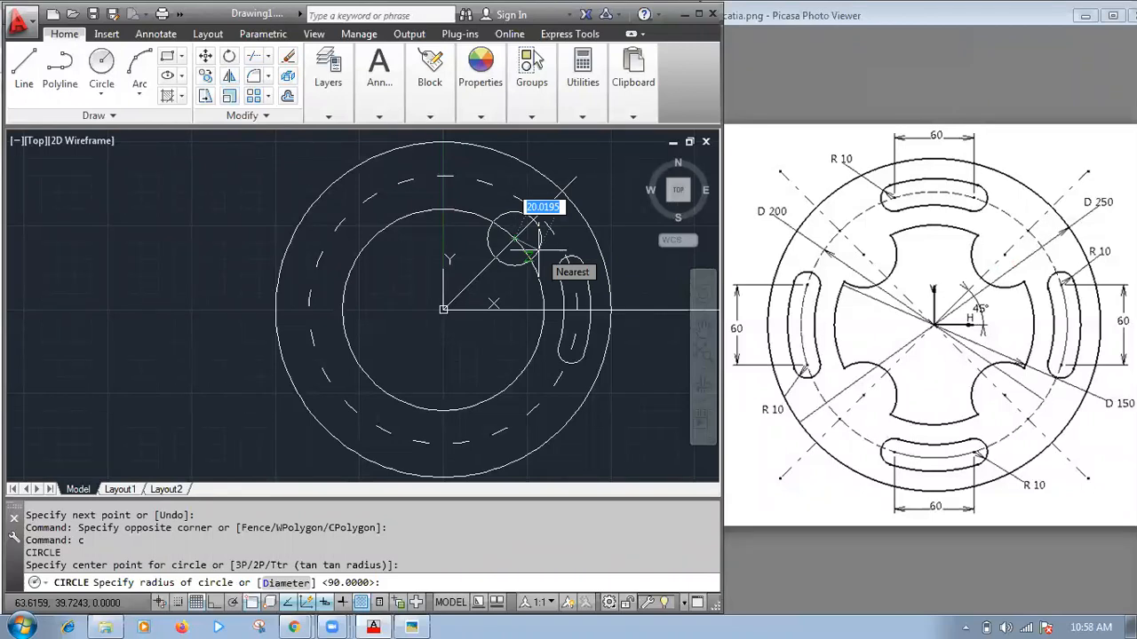
text(20)
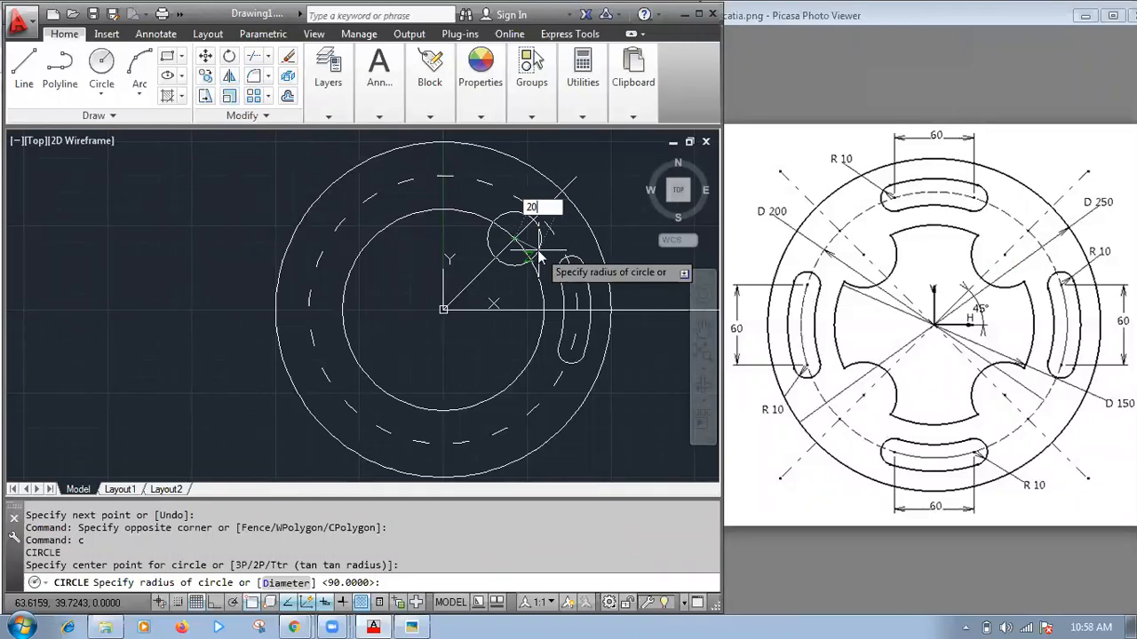
key(Return)
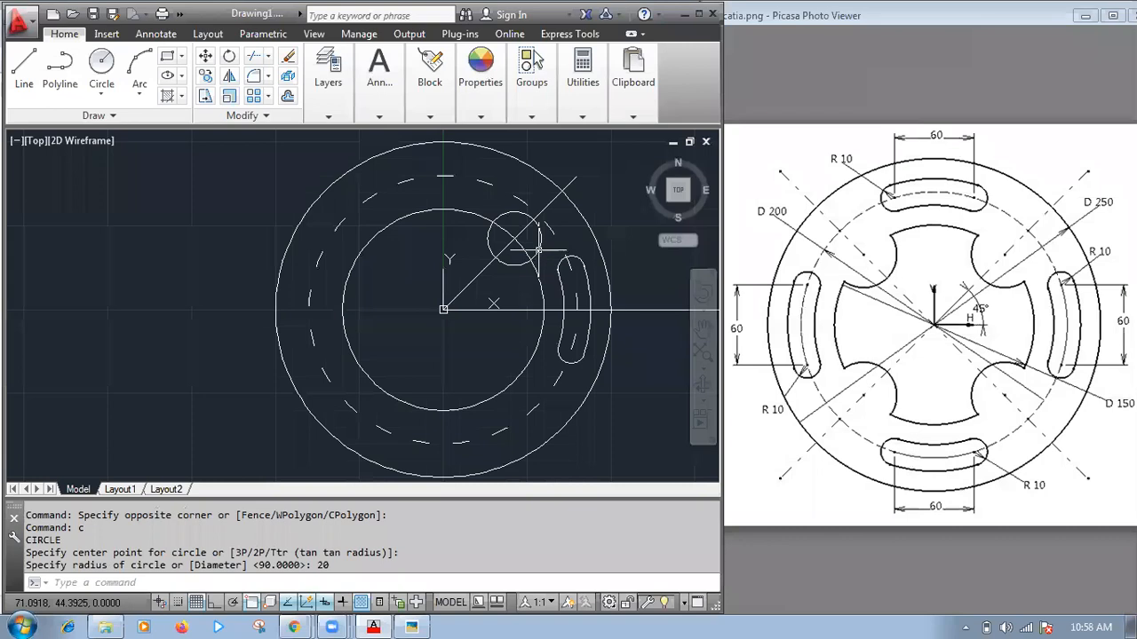
- Compare the radius 20 circle on the 45° line with the matching notch in the reference image
scroll(520, 211, up, 5)
scroll(520, 211, down, 3)
scroll(520, 206, up, 3)
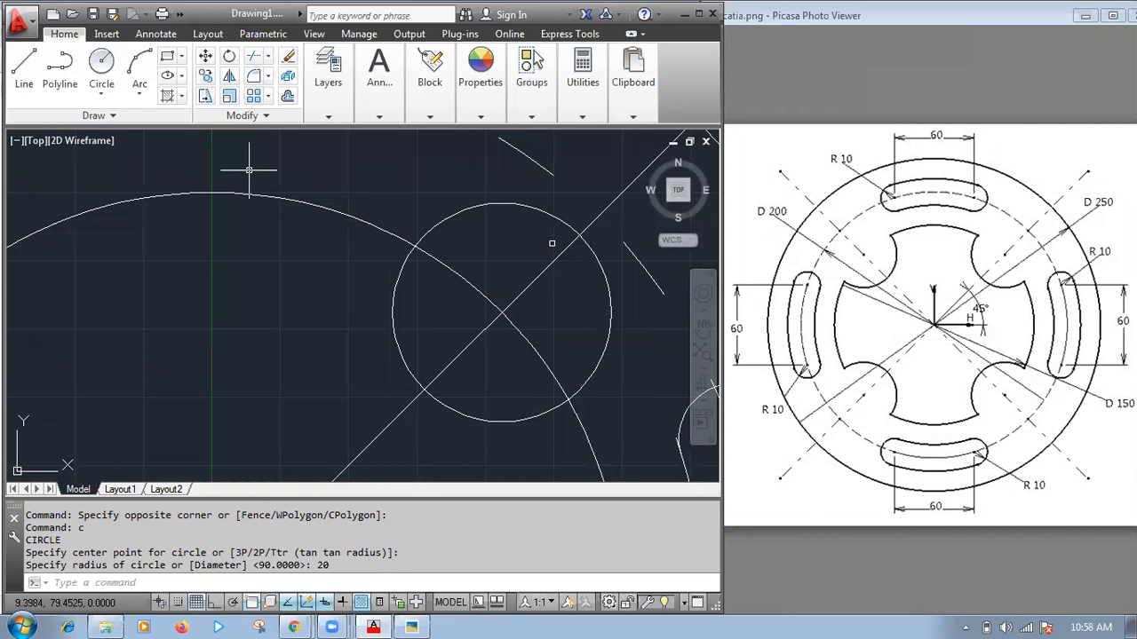
click(1000, 81)
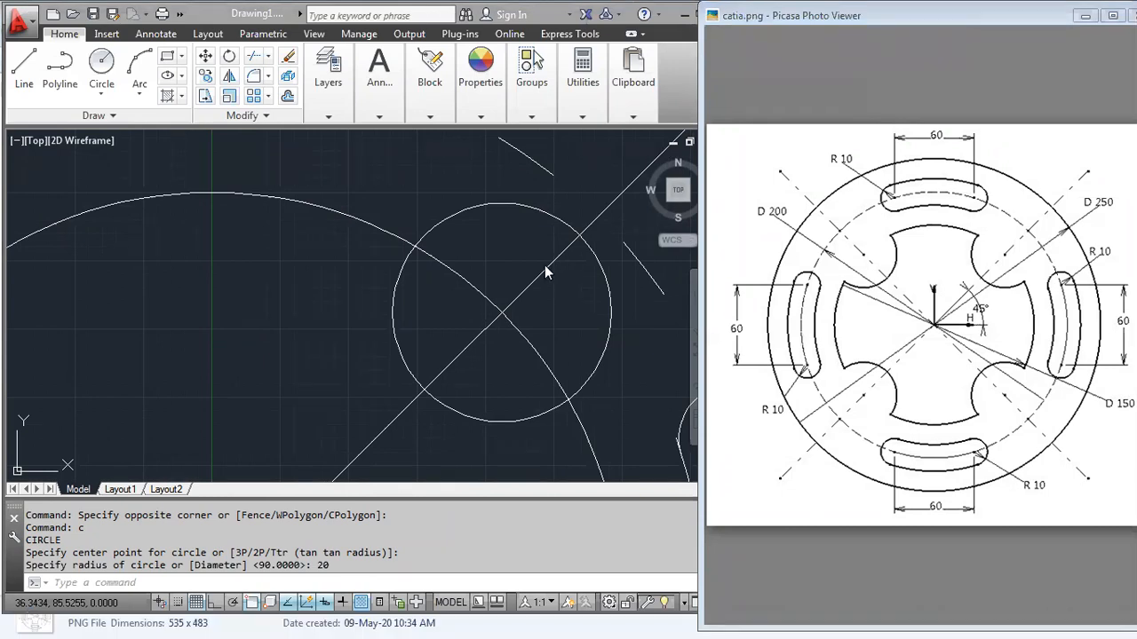
click(410, 190)
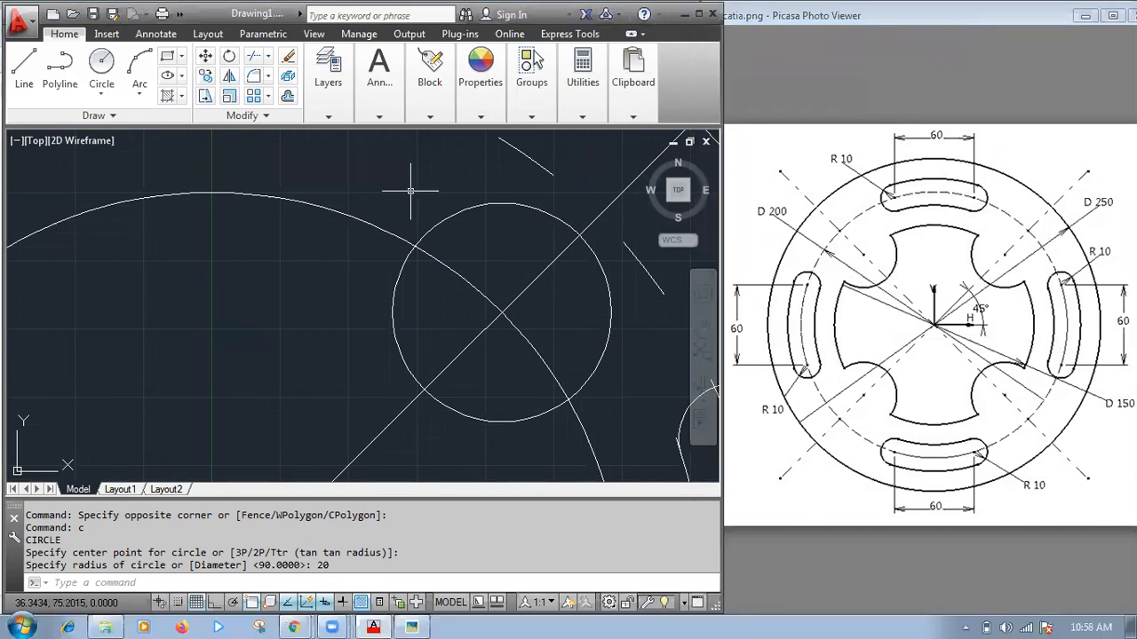
scroll(411, 190, down, 4)
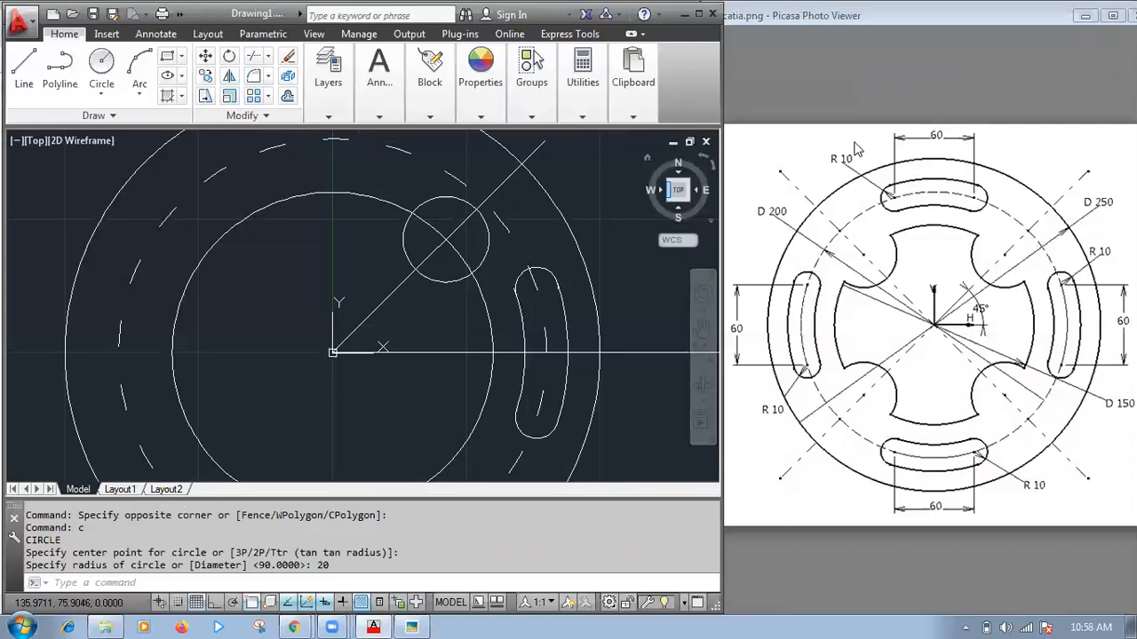
click(804, 120)
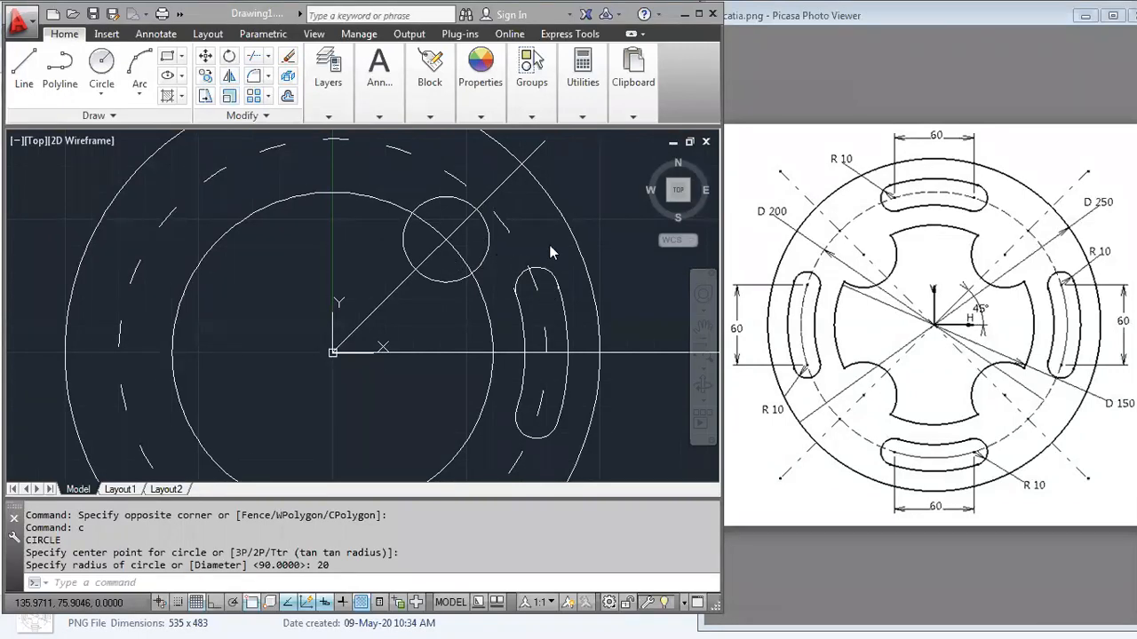
key(Escape)
click(595, 238)
key(Escape)
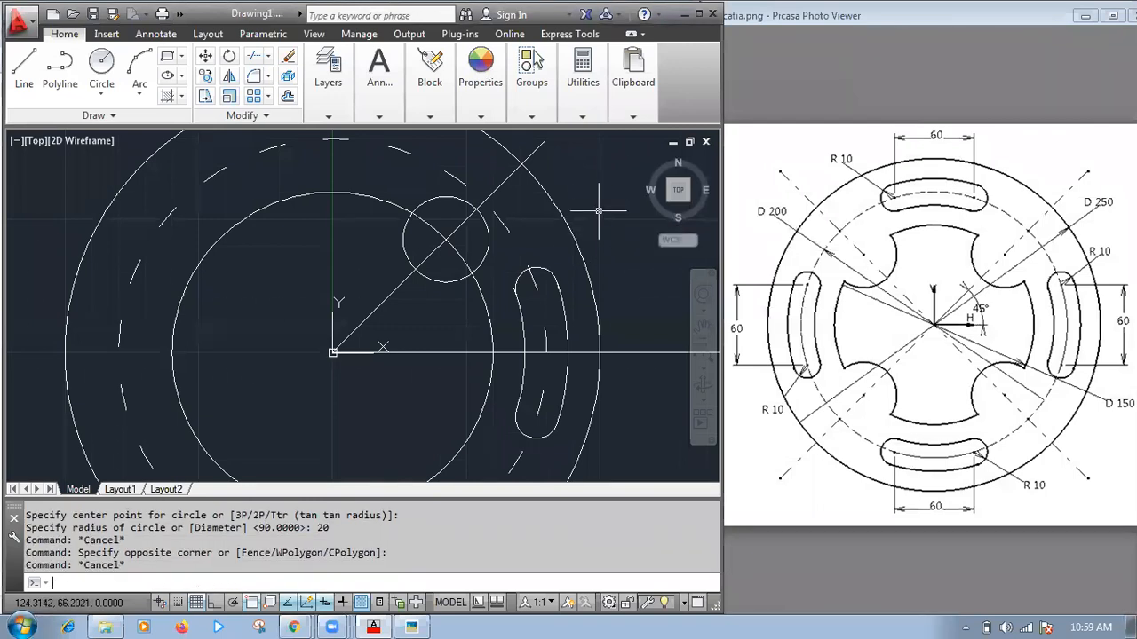
- Try a circle of radius about 25.3 concentric with the radius 20 circle, picking its radius point on the 45° line
text(c)
key(Return)
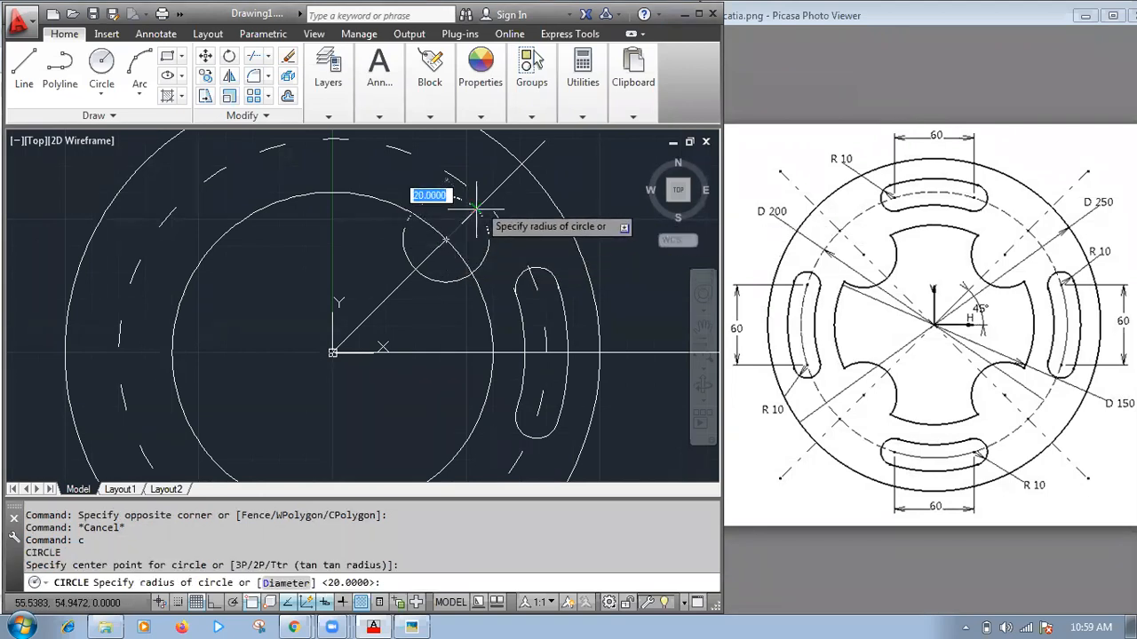
scroll(484, 202, up, 5)
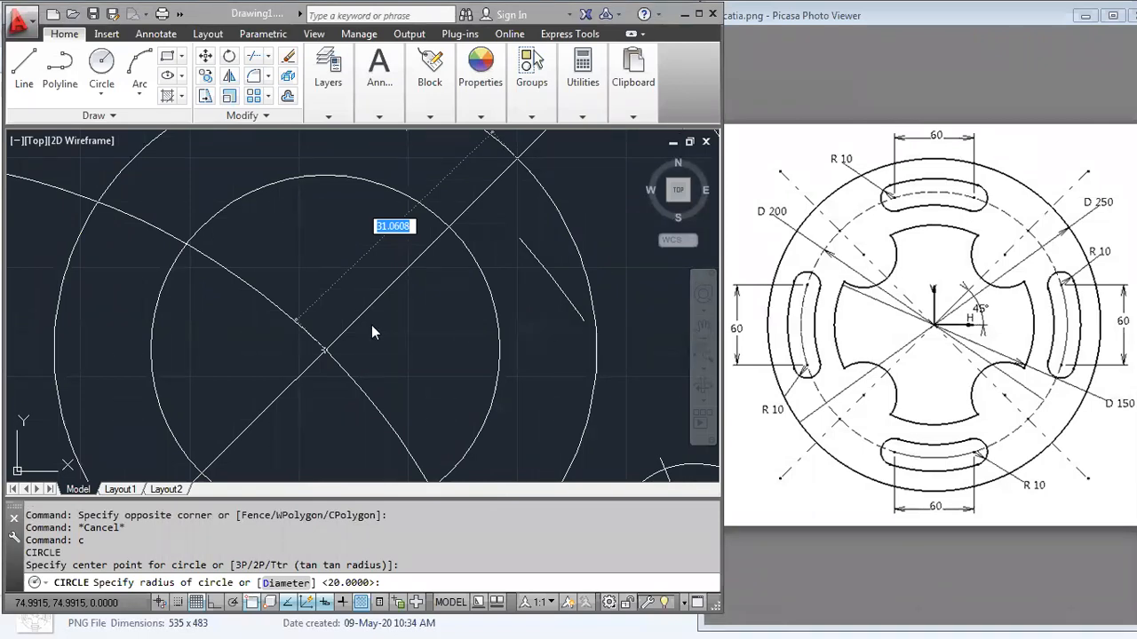
click(590, 208)
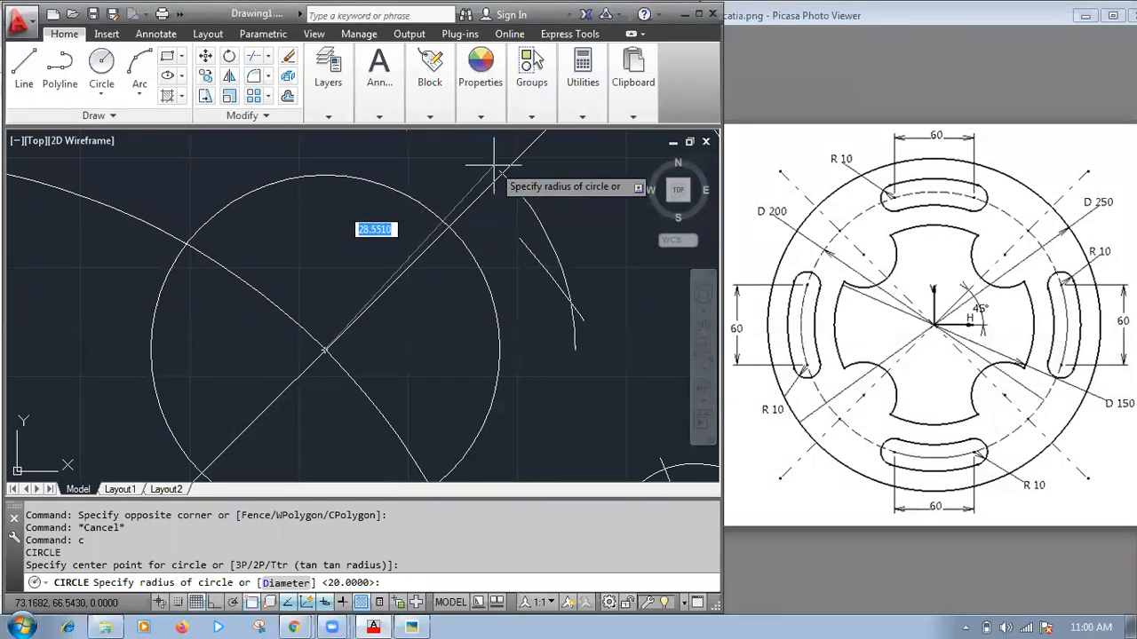
scroll(558, 253, down, 3)
scroll(553, 247, down, 2)
scroll(520, 221, down, 2)
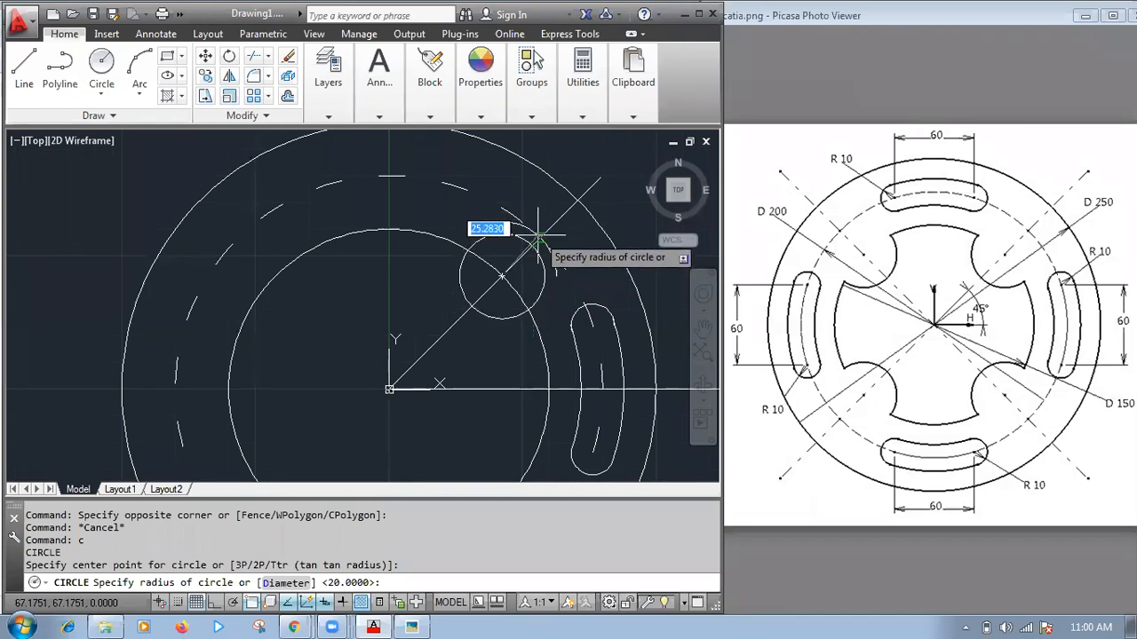
scroll(537, 234, up, 2)
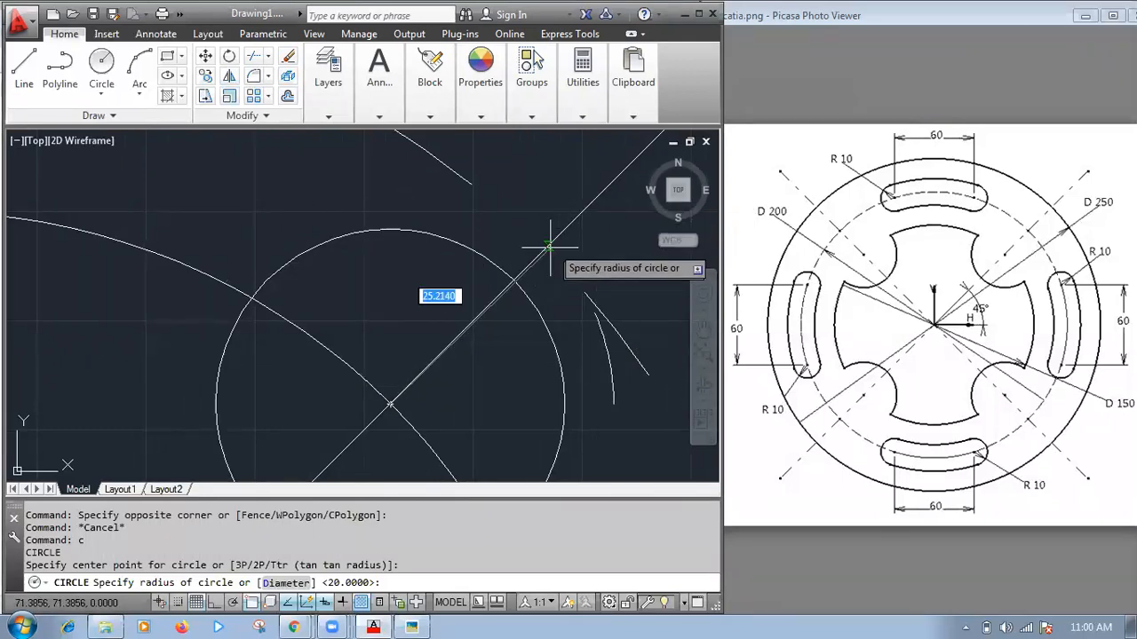
scroll(546, 246, down, 2)
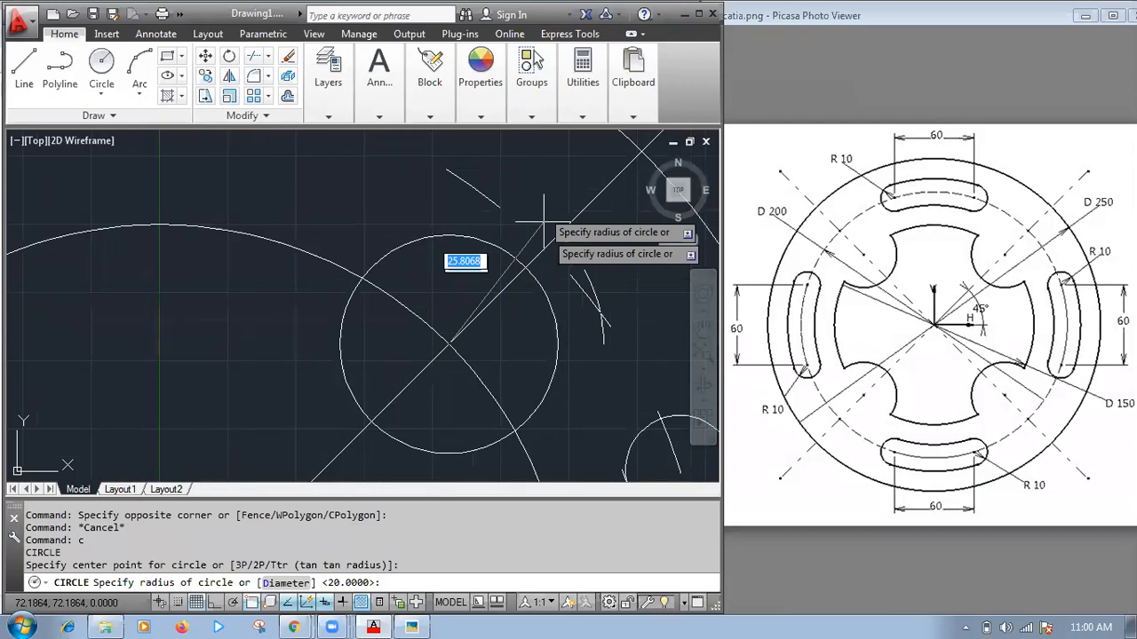
scroll(524, 233, down, 2)
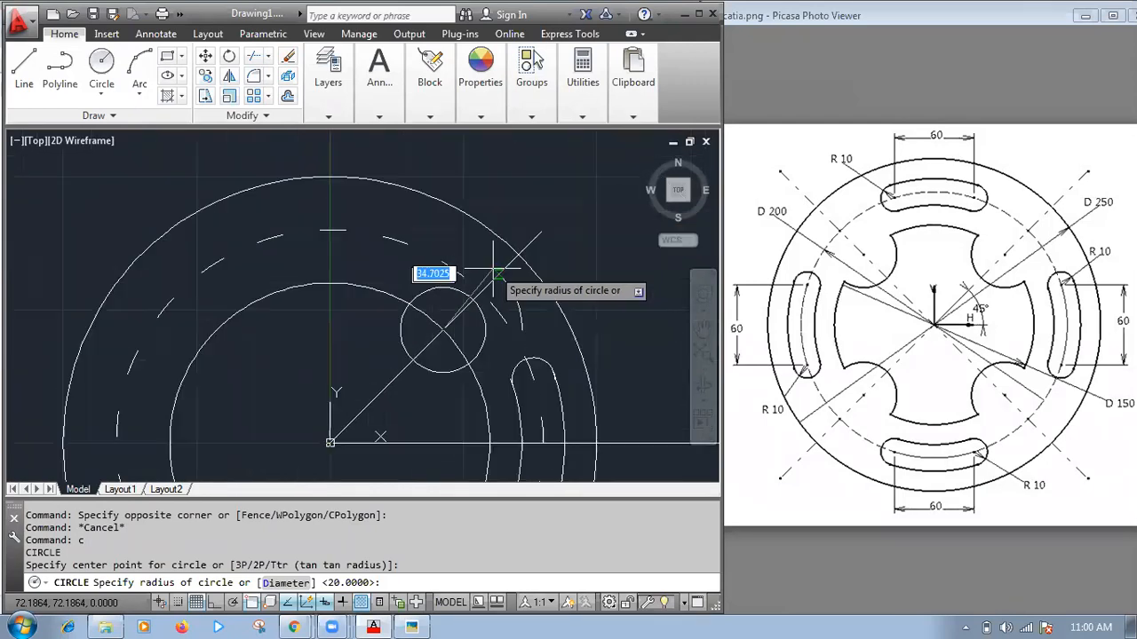
scroll(490, 246, up, 4)
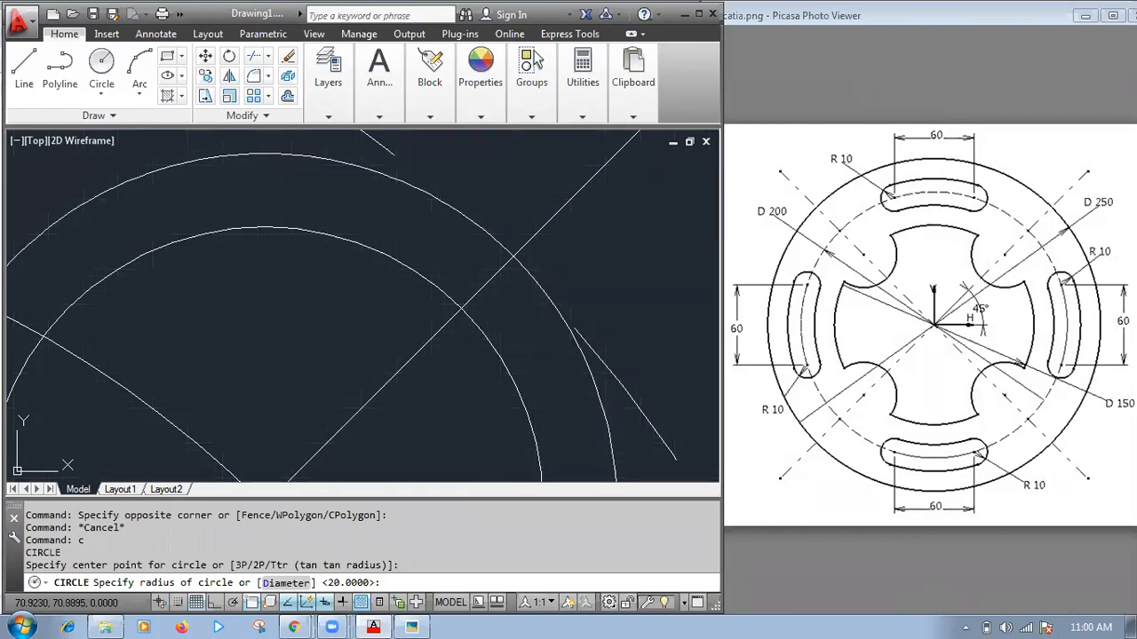
click(514, 257)
scroll(586, 302, down, 3)
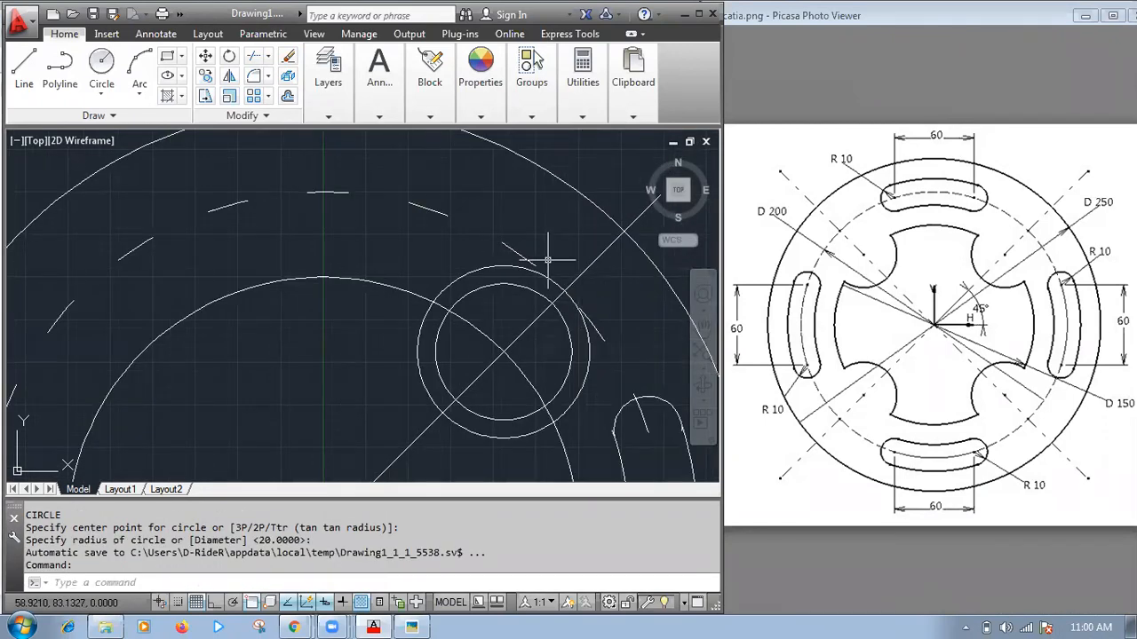
- Erase the inner, radius 20 circle of the two concentric notch circles on the 45° line
scroll(541, 329, up, 3)
scroll(540, 325, down, 2)
text(e)
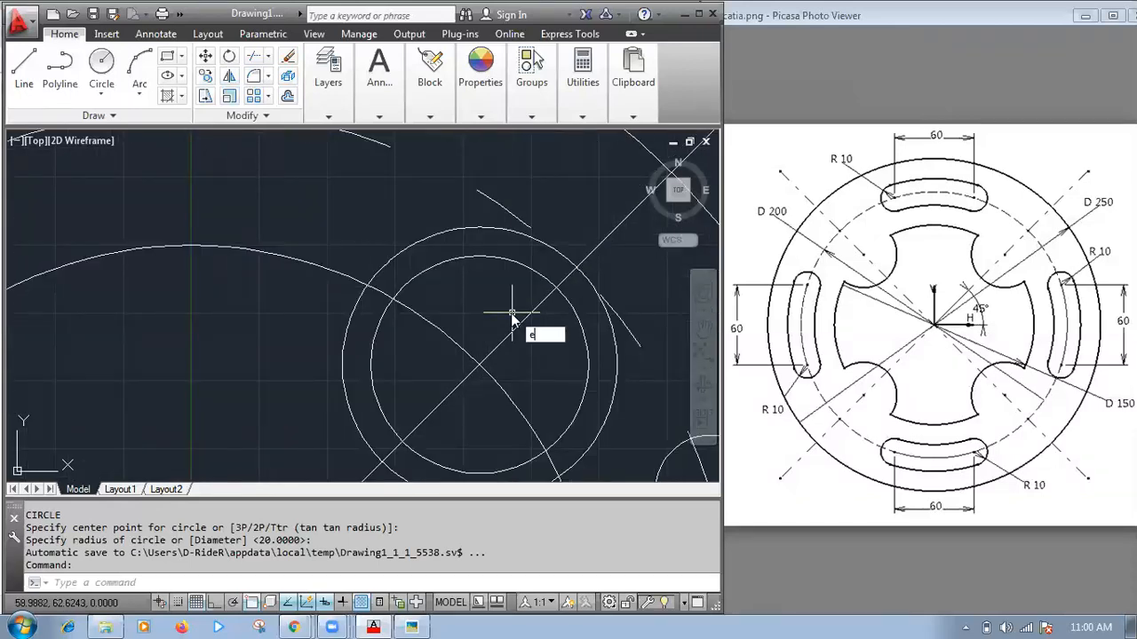
key(Return)
click(491, 258)
key(Return)
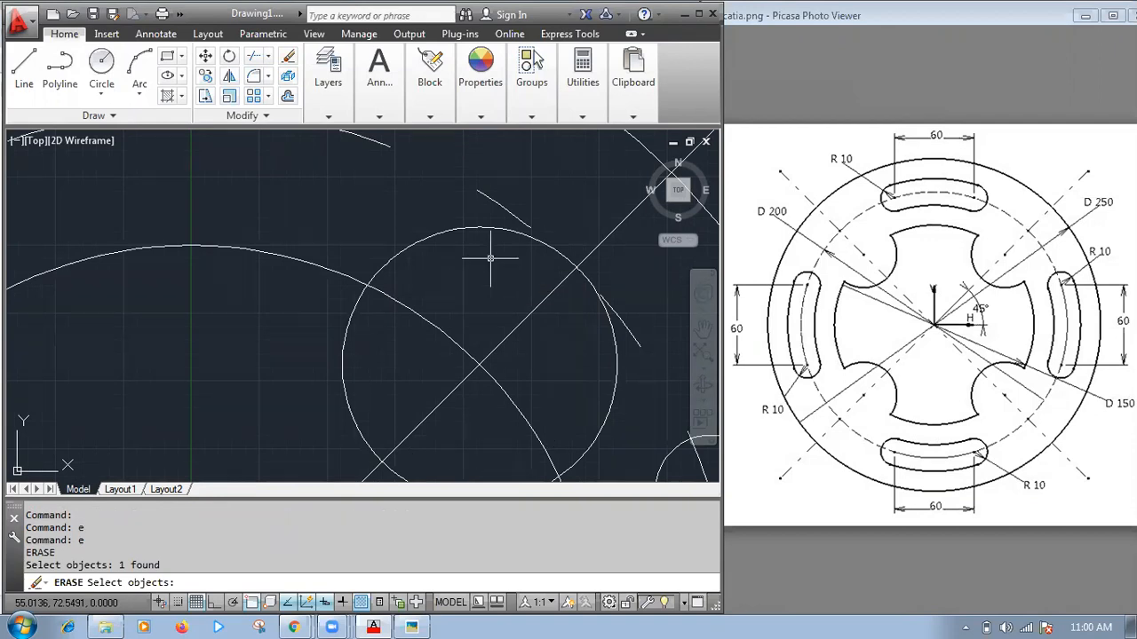
- Erase the remaining notch circle centered where the 45° line crosses the inner circle
scroll(537, 348, down, 4)
scroll(543, 352, up, 4)
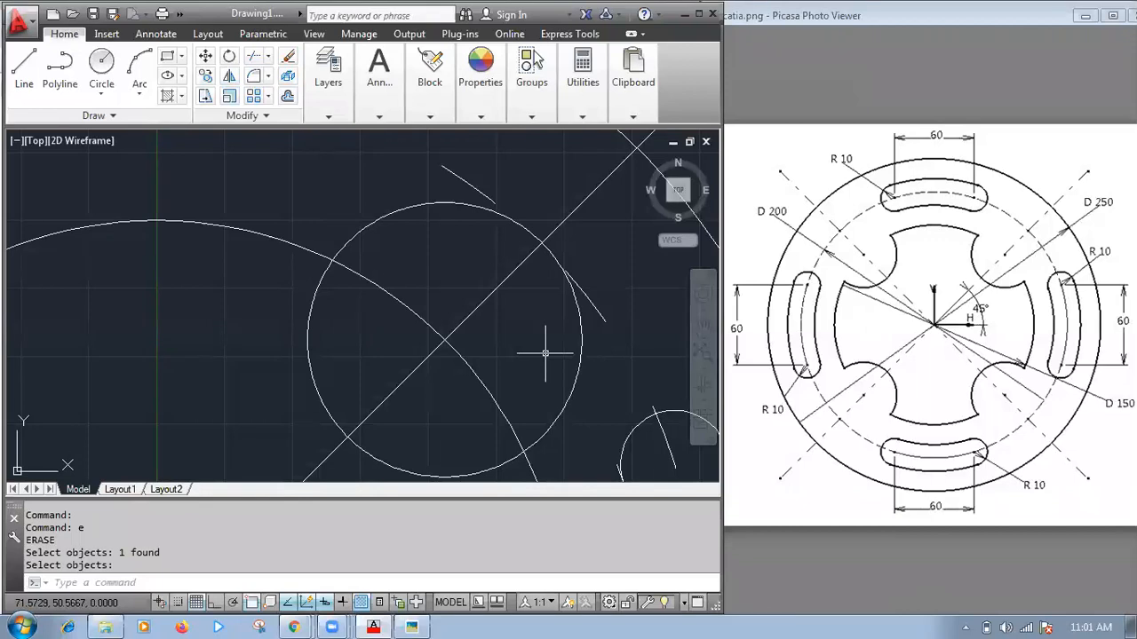
scroll(544, 350, down, 5)
scroll(533, 337, up, 4)
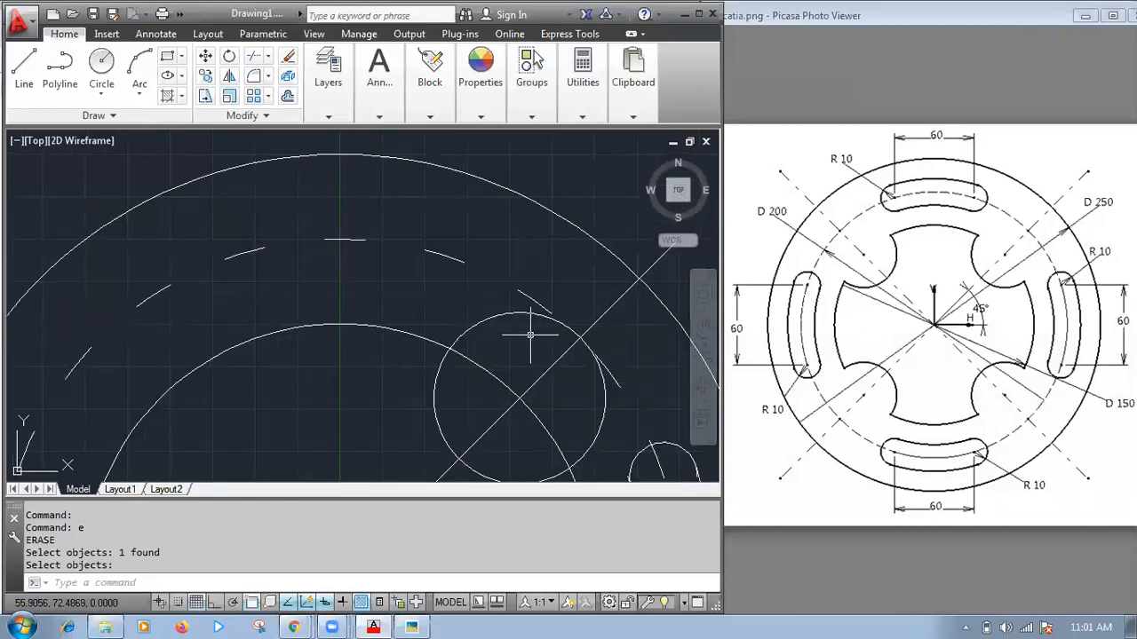
scroll(586, 355, down, 4)
scroll(583, 442, up, 6)
scroll(583, 441, down, 3)
text(e)
key(Return)
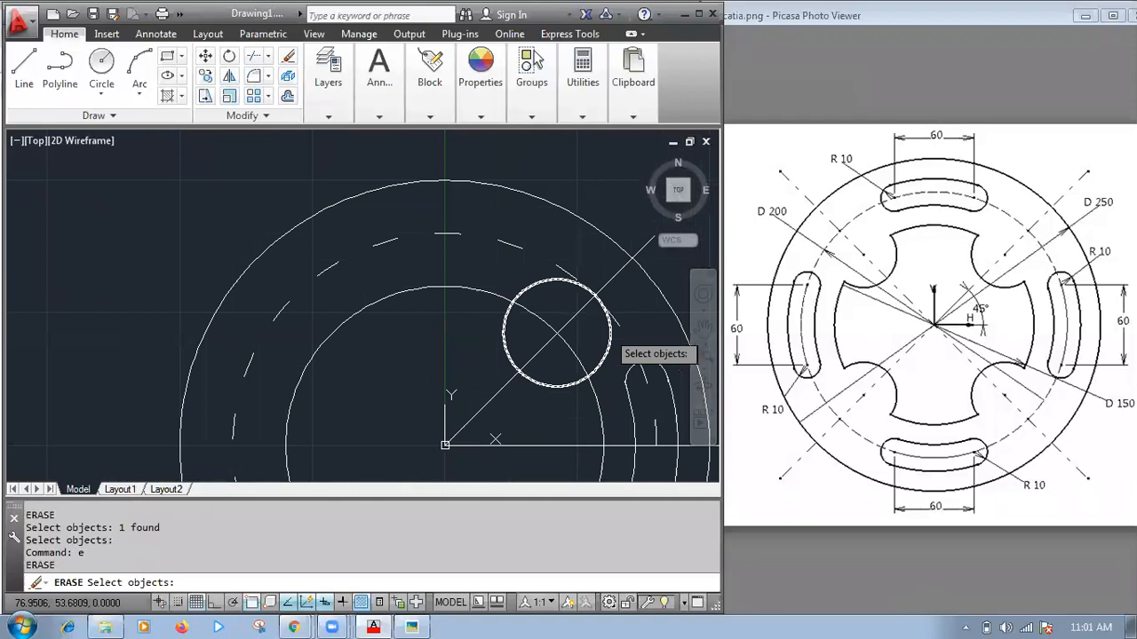
click(605, 353)
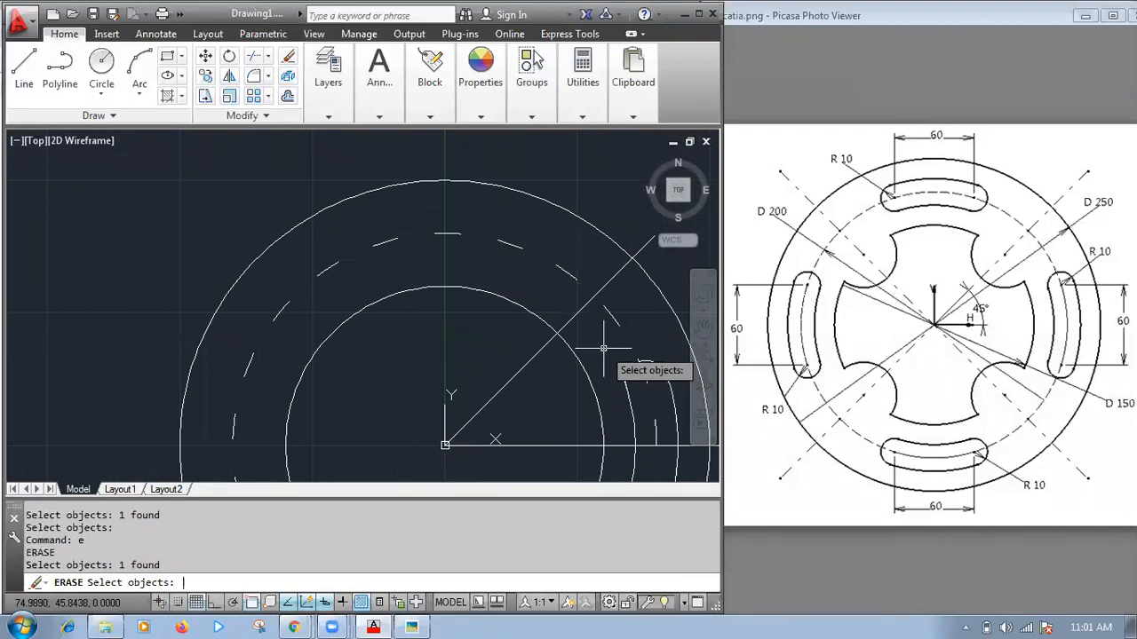
key(Return)
- Examine the notch circle and its center on the 45° line in the reference image against the drawing's inner circle
scroll(162, 215, down, 2)
scroll(161, 215, down, 2)
scroll(199, 230, up, 2)
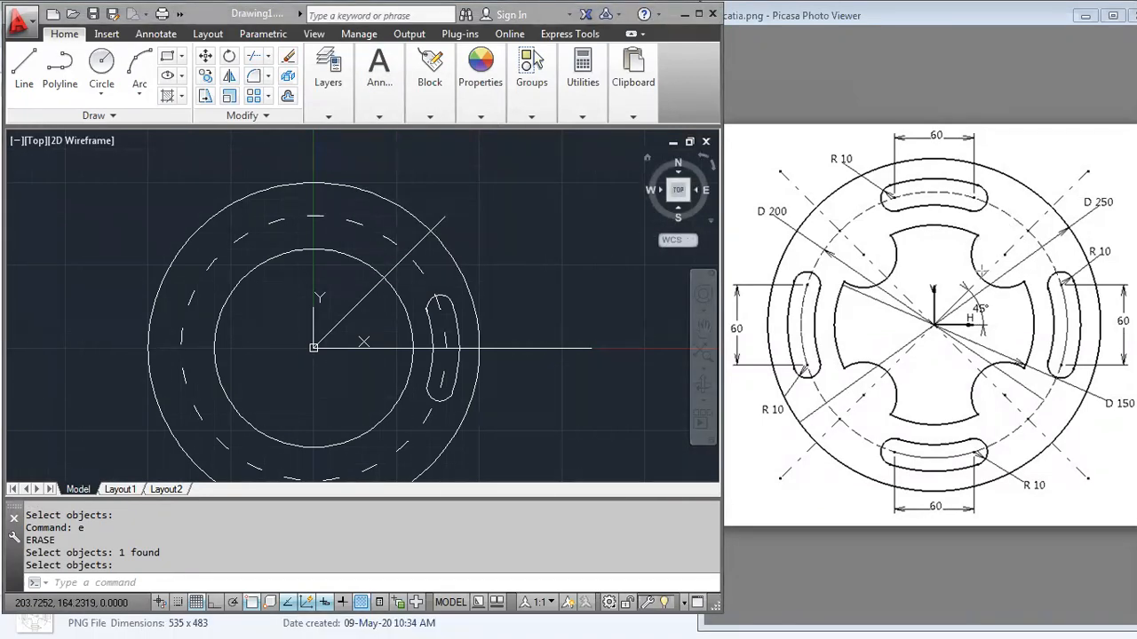
mouse_move(1004, 243)
mouse_down()
mouse_move(1030, 274)
mouse_move(1058, 223)
mouse_move(1055, 203)
mouse_move(1034, 220)
mouse_move(1049, 207)
mouse_up()
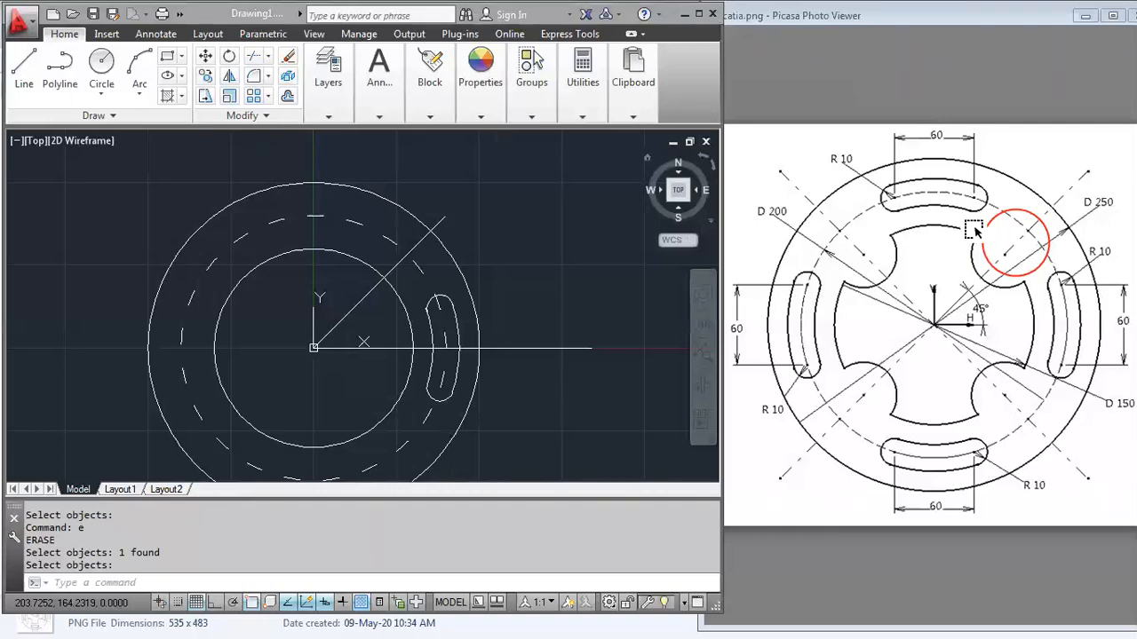
drag(989, 221, 979, 234)
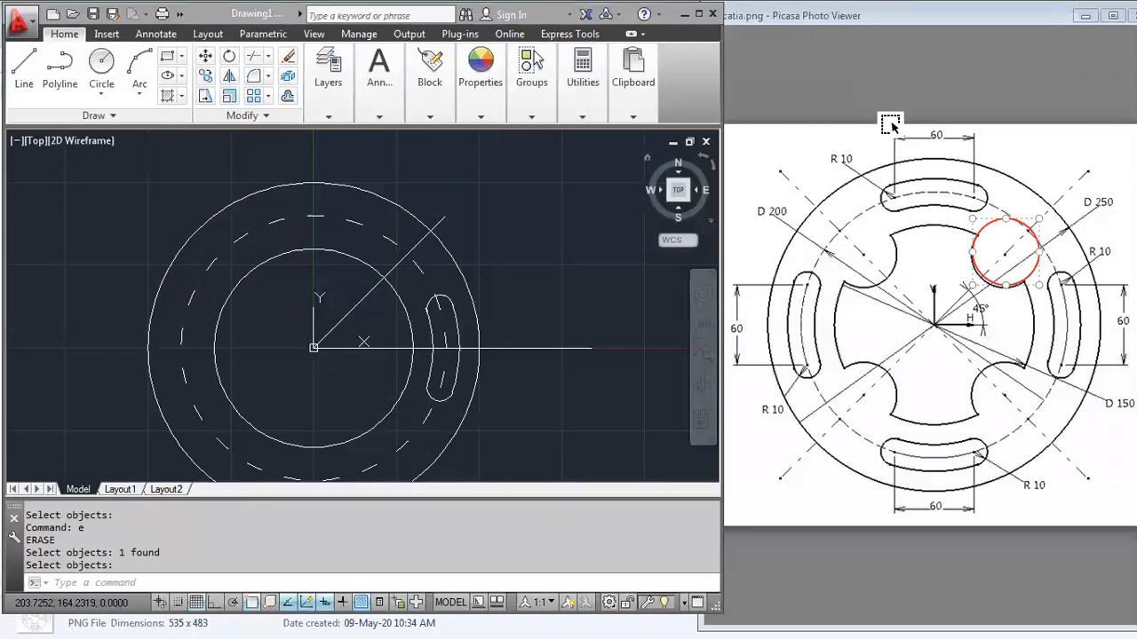
click(939, 25)
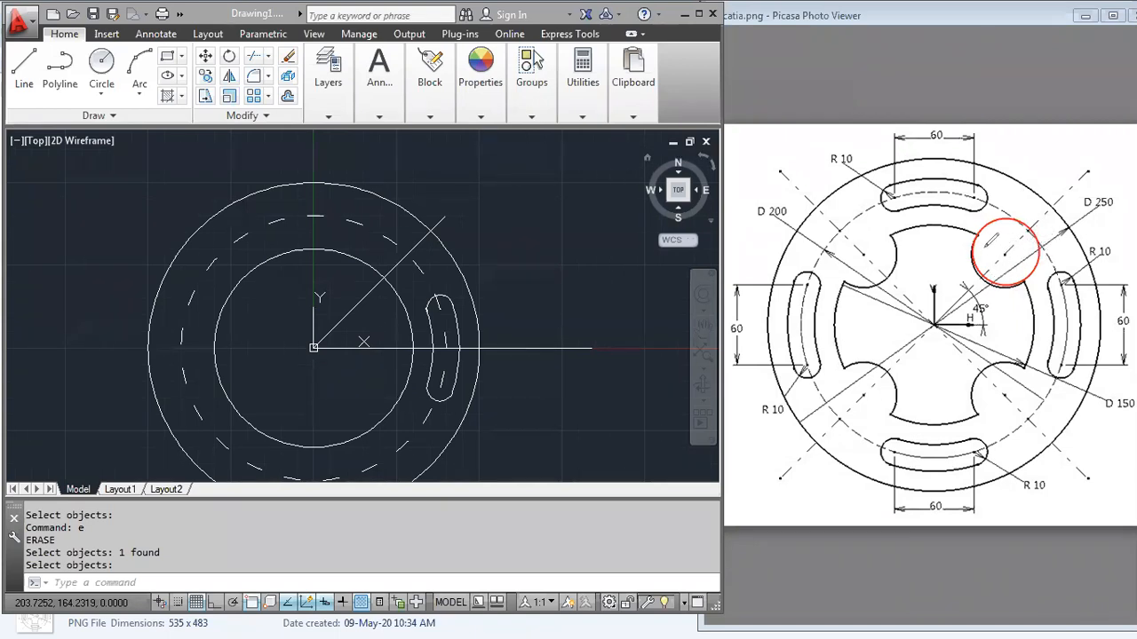
mouse_move(976, 235)
mouse_down()
mouse_move(1019, 266)
mouse_move(1029, 302)
mouse_up()
mouse_move(1006, 249)
mouse_down()
mouse_move(1002, 240)
mouse_move(1020, 253)
mouse_move(1000, 258)
mouse_move(1017, 240)
mouse_move(1017, 258)
mouse_up()
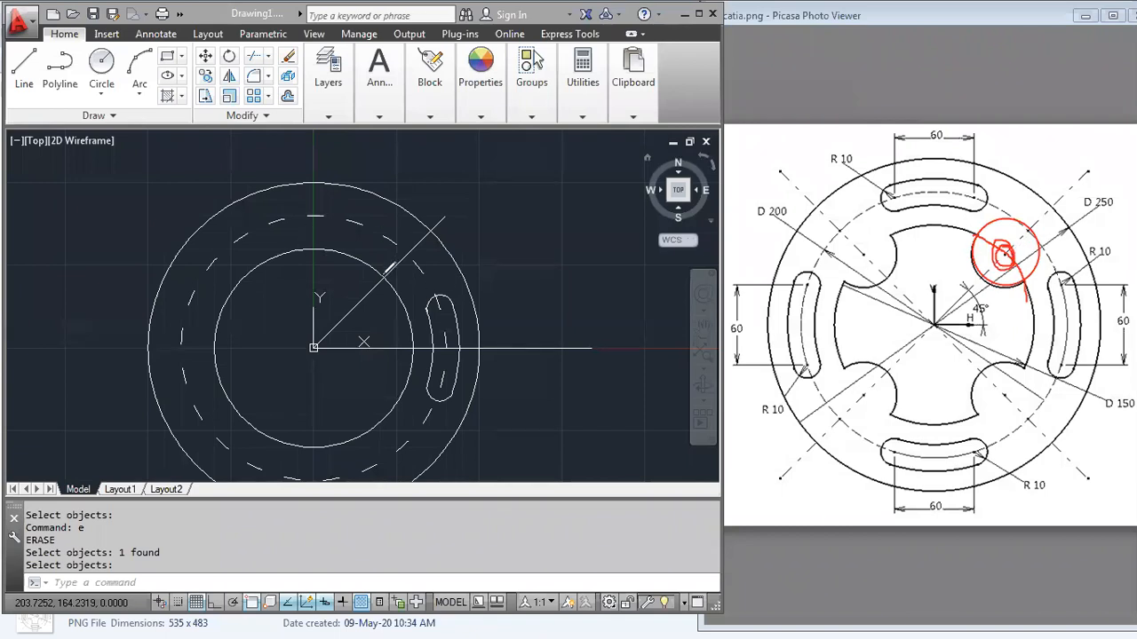
drag(382, 265, 388, 285)
key(e)
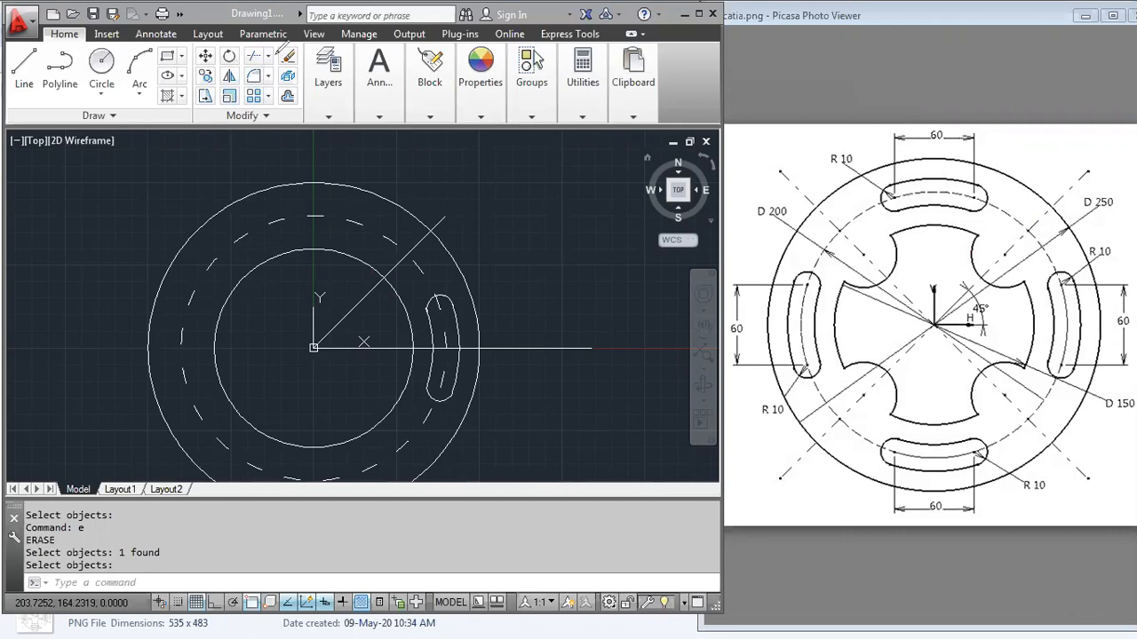
key(Escape)
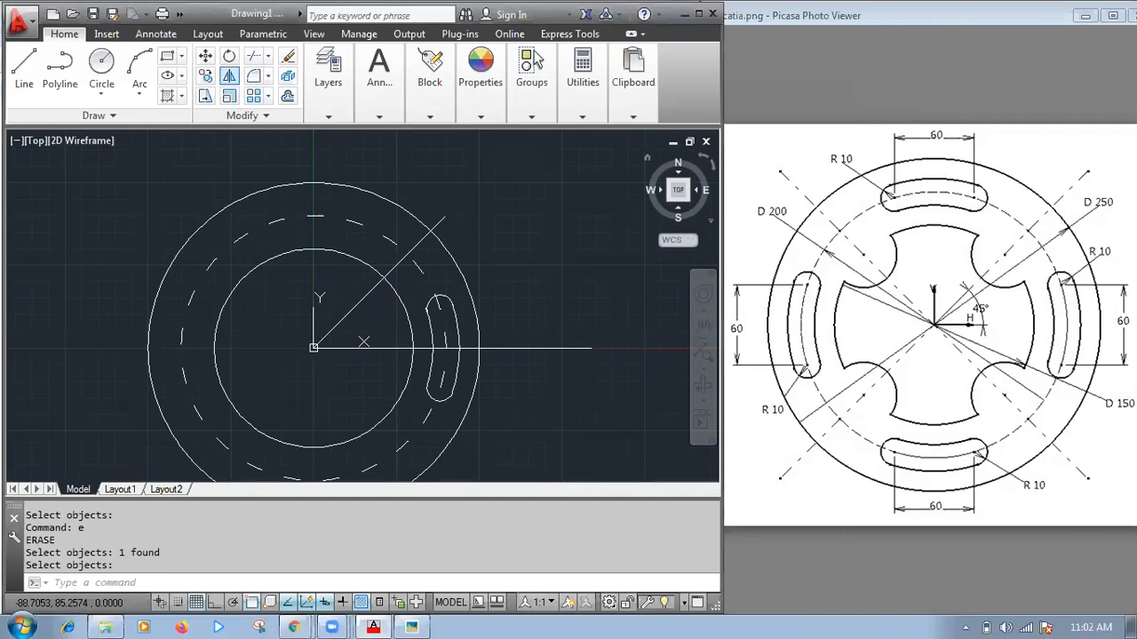
- Draw a circle of radius 25 centered where the 45° line crosses the inner circle
click(136, 218)
key(Escape)
text(c)
key(Return)
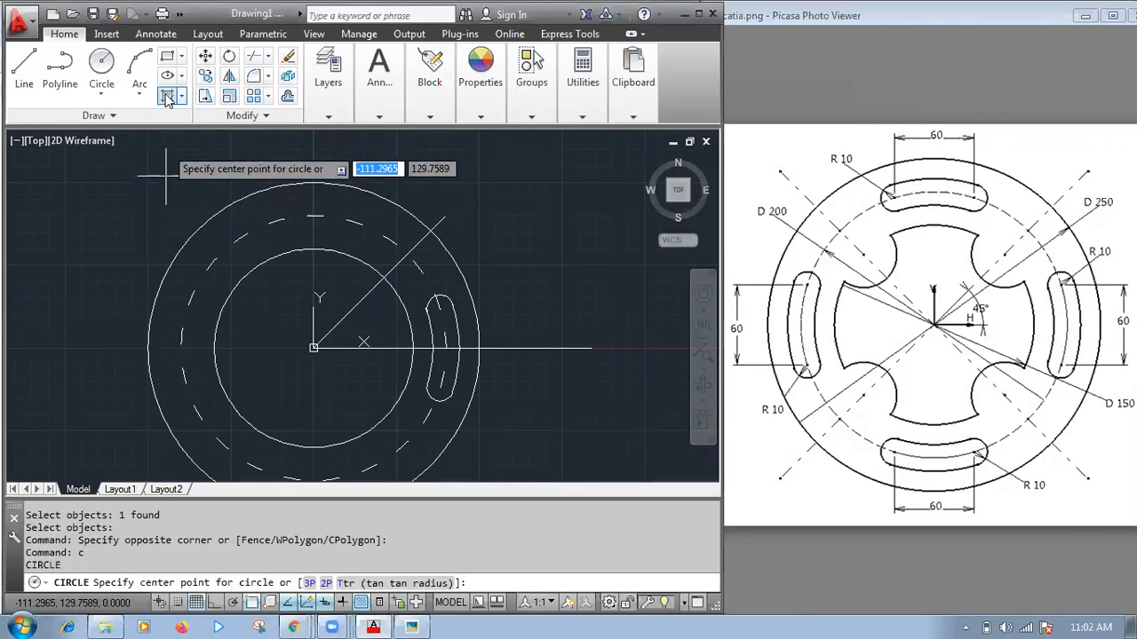
click(382, 263)
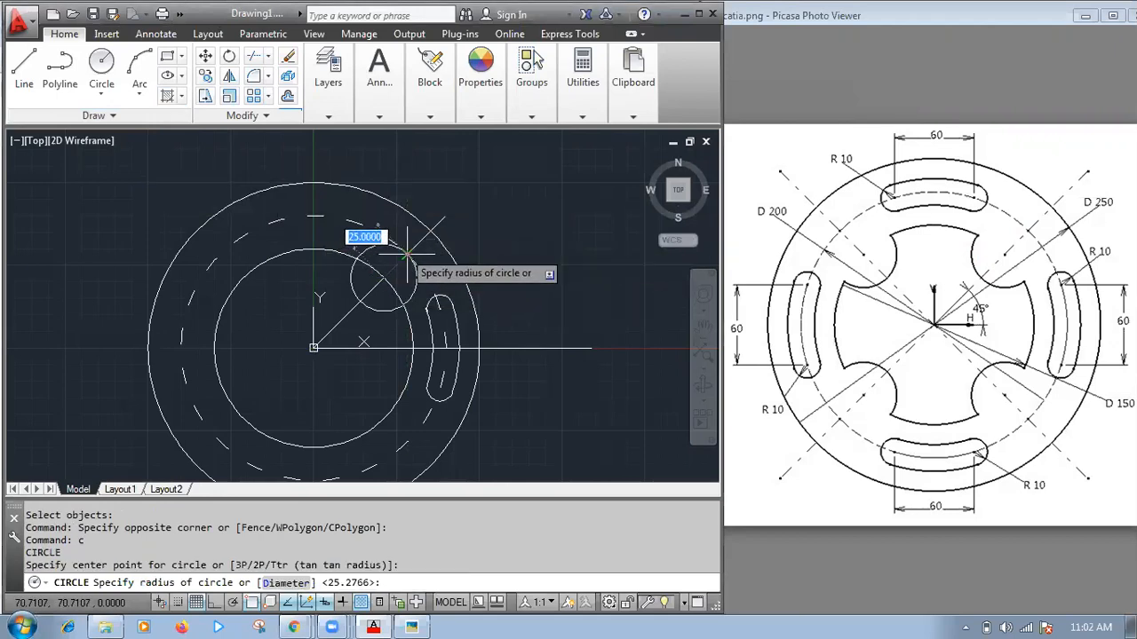
text(r)
key(Return)
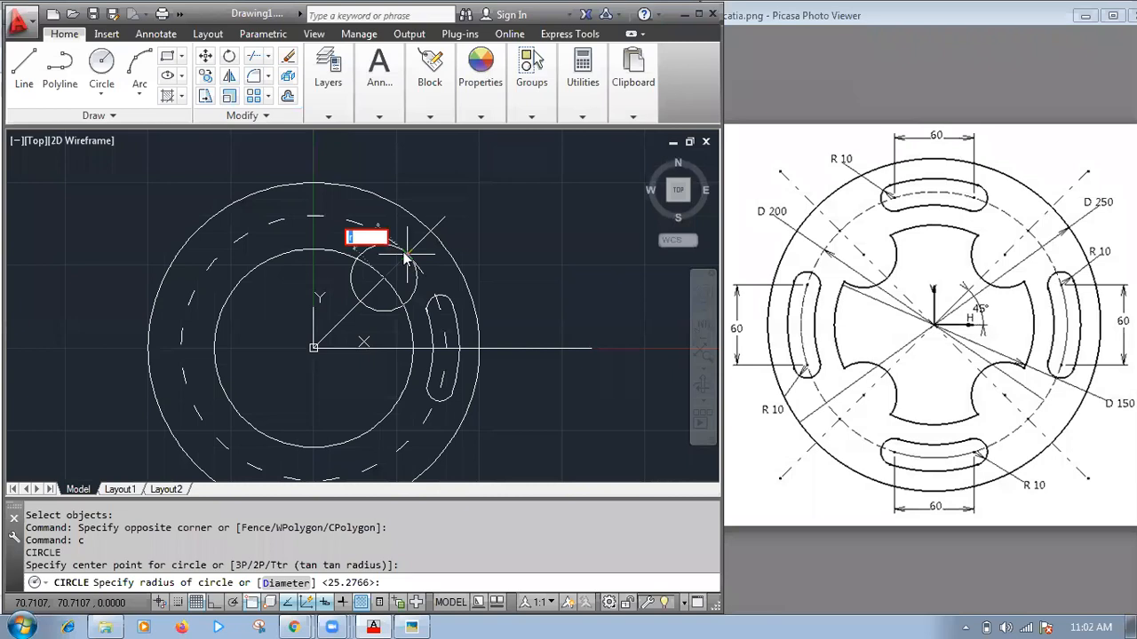
key(BackSpace)
text(25)
key(Return)
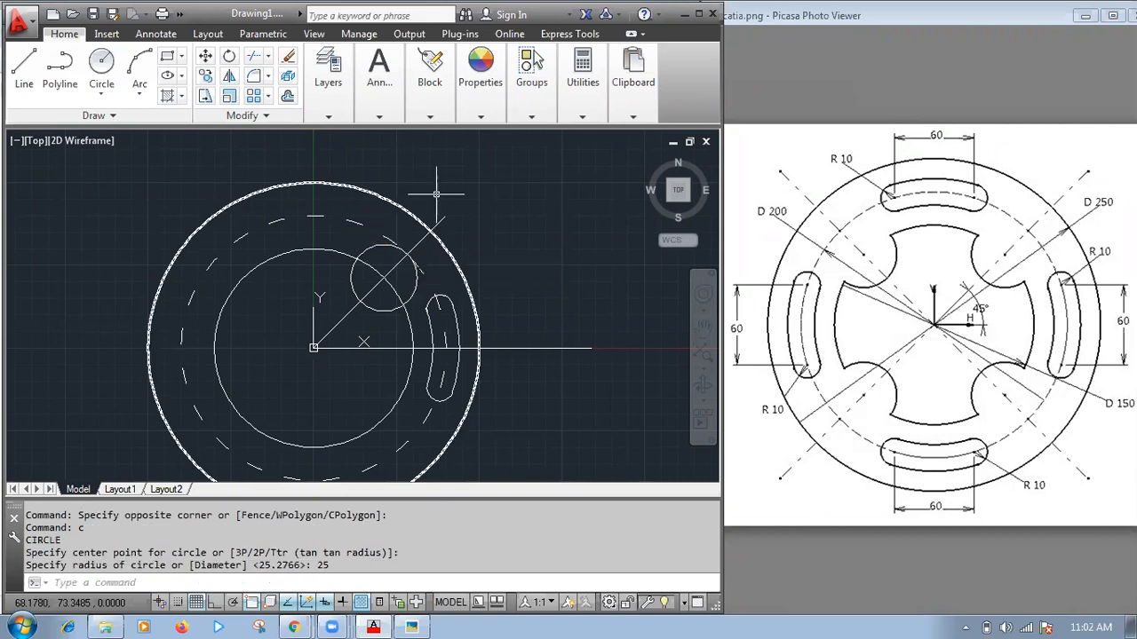
- Trim away the part of the radius 25 circle lying outside the inner circle, using all objects as cutting edges
scroll(404, 265, up, 2)
scroll(405, 265, down, 2)
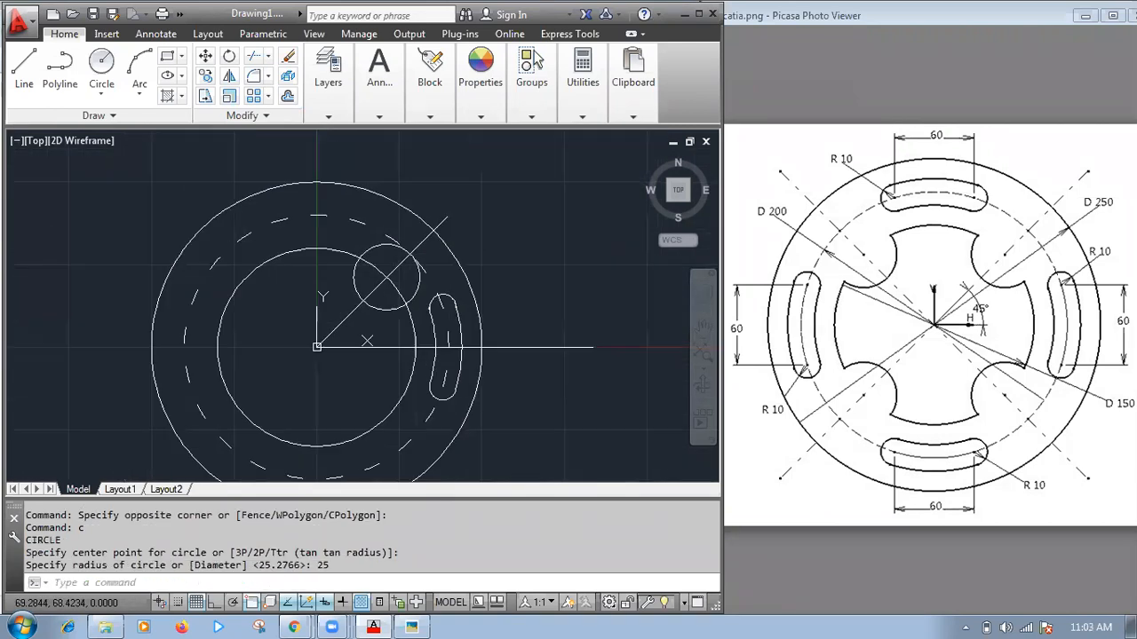
text(tr)
key(Return)
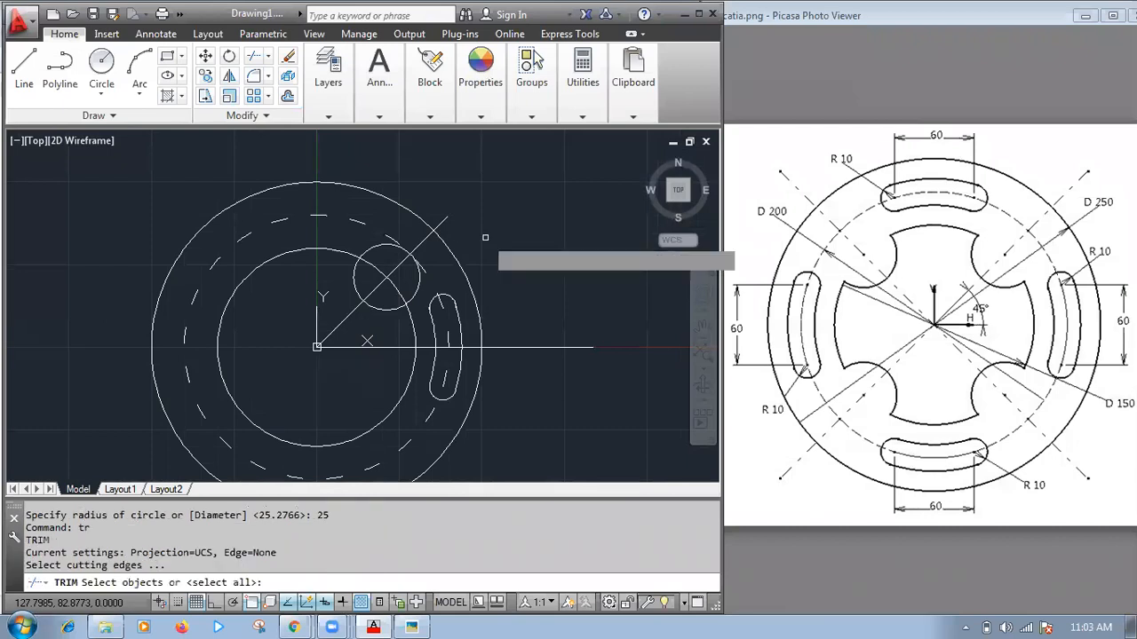
key(Return)
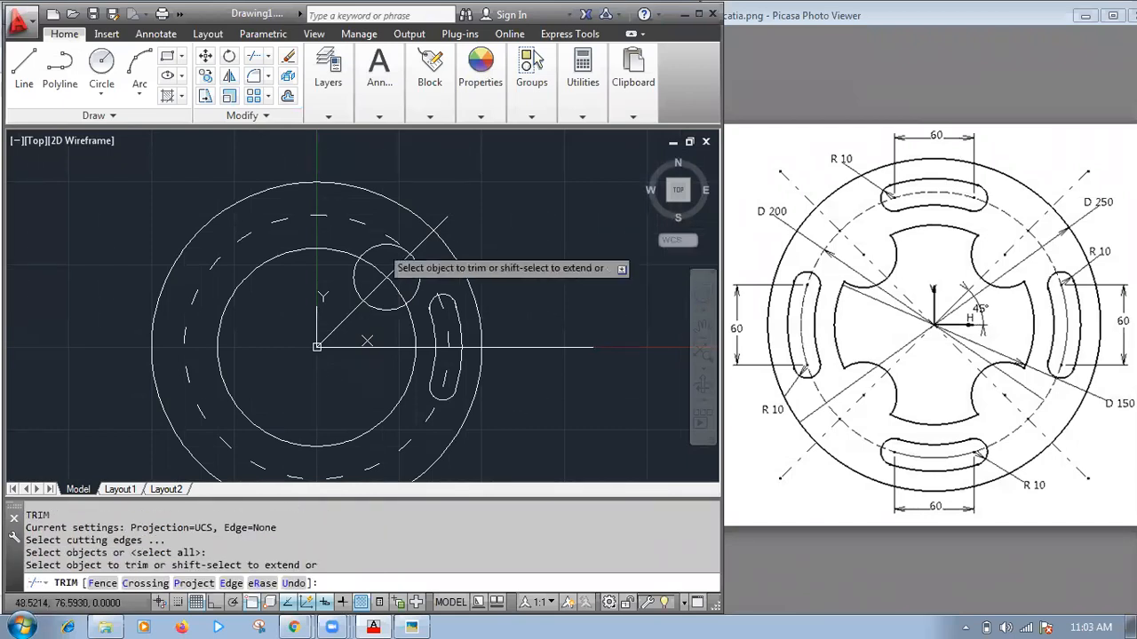
click(382, 246)
click(410, 260)
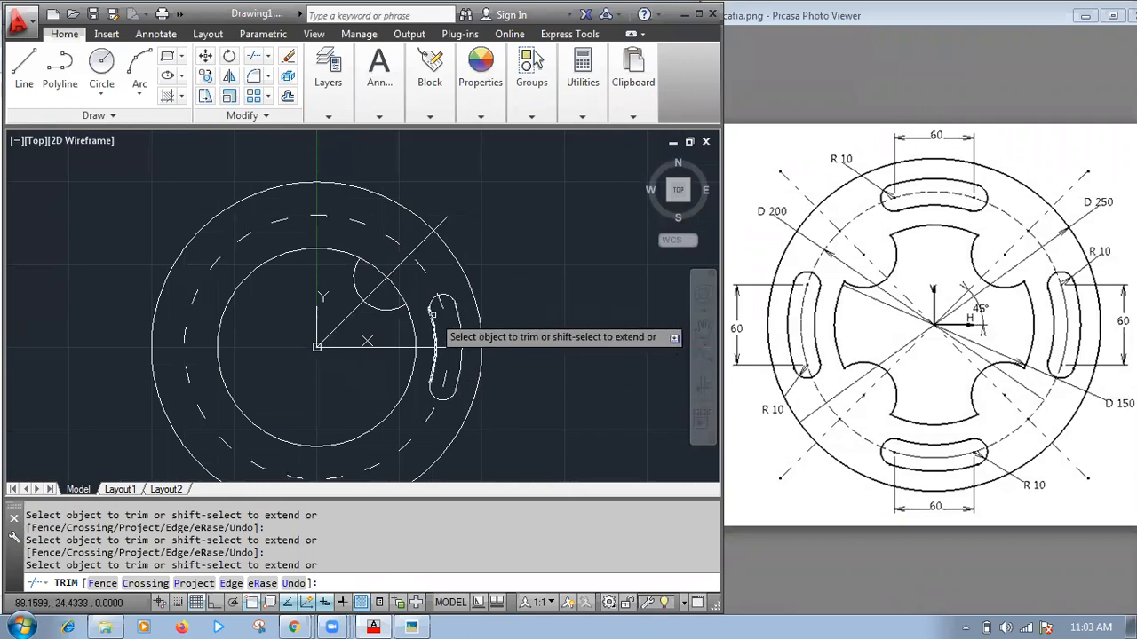
- Trim the overhanging ends where the curved slot's rounded ends meet its long sides
scroll(420, 303, up, 3)
scroll(405, 275, up, 2)
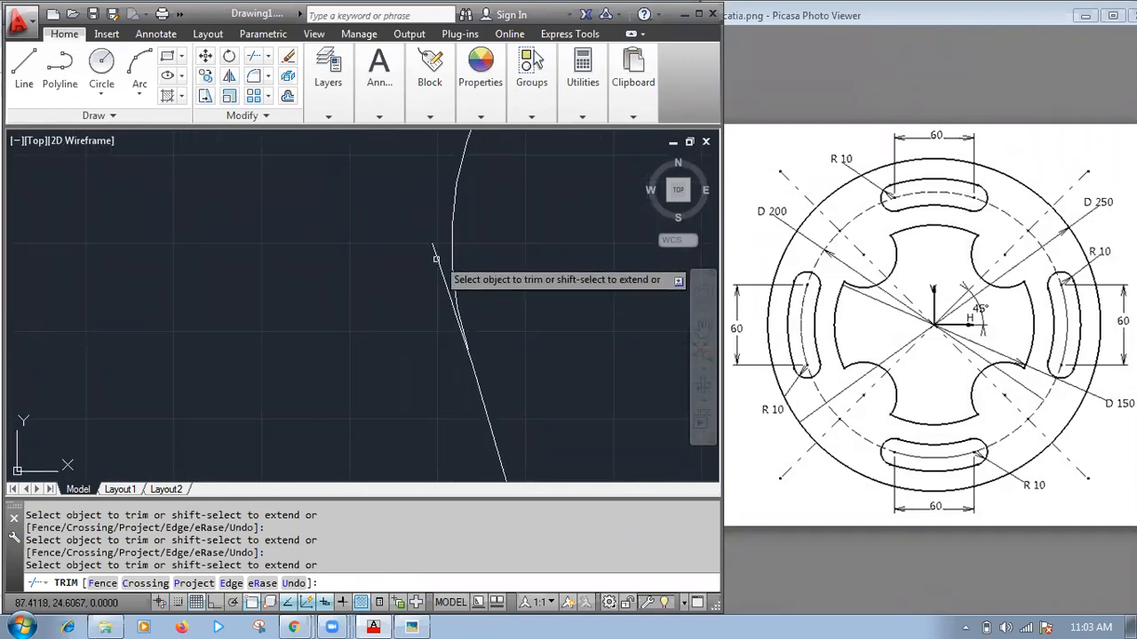
scroll(417, 271, down, 3)
scroll(425, 286, up, 4)
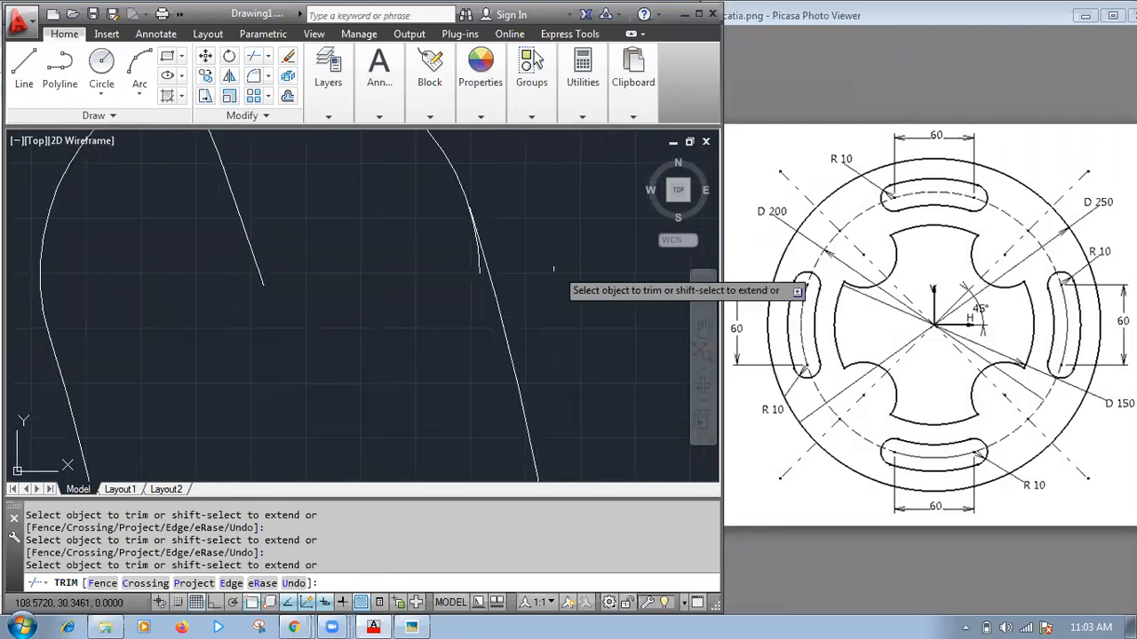
scroll(435, 293, down, 2)
scroll(444, 310, down, 3)
scroll(462, 399, up, 6)
scroll(540, 409, down, 5)
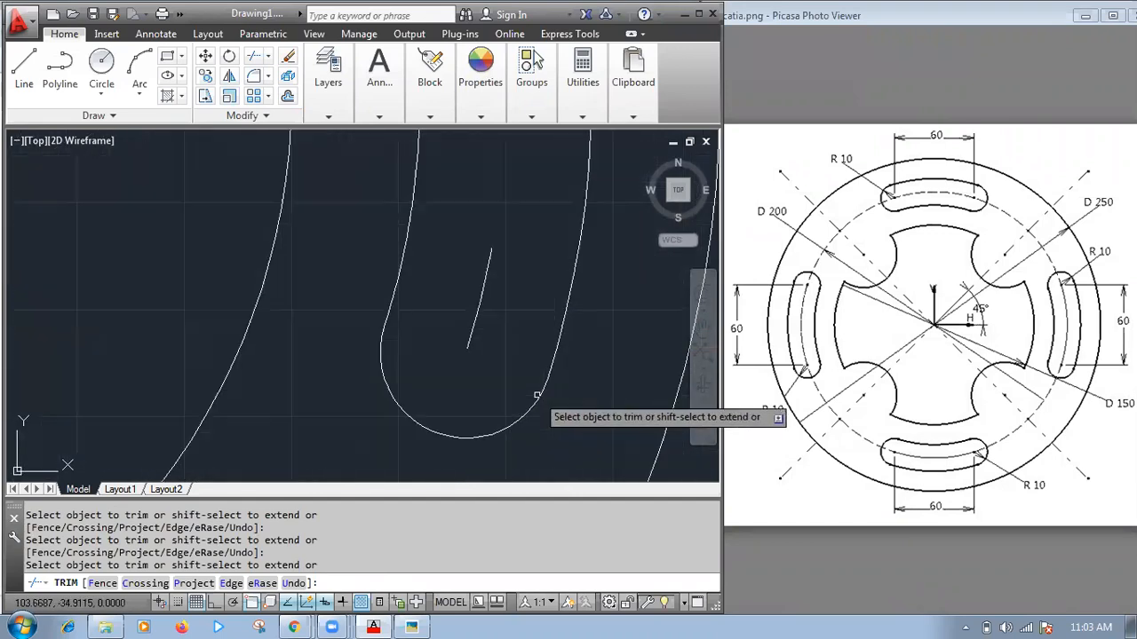
- Trim the inner circle's arc across the notch on the 45° line to open the notch
scroll(455, 288, up, 3)
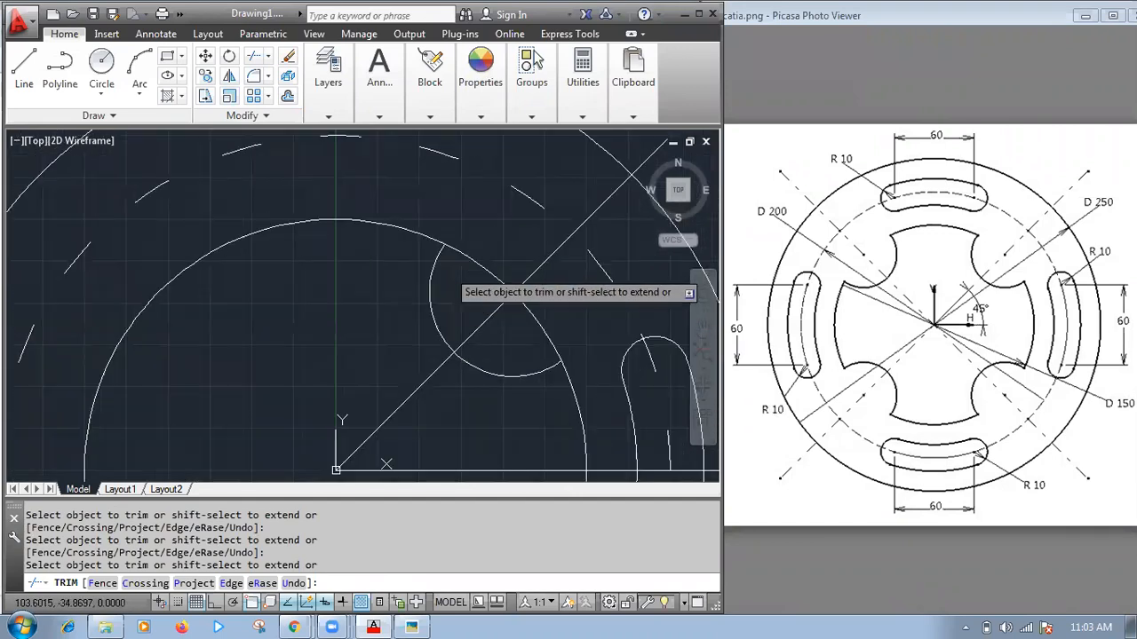
click(489, 271)
scroll(474, 289, down, 4)
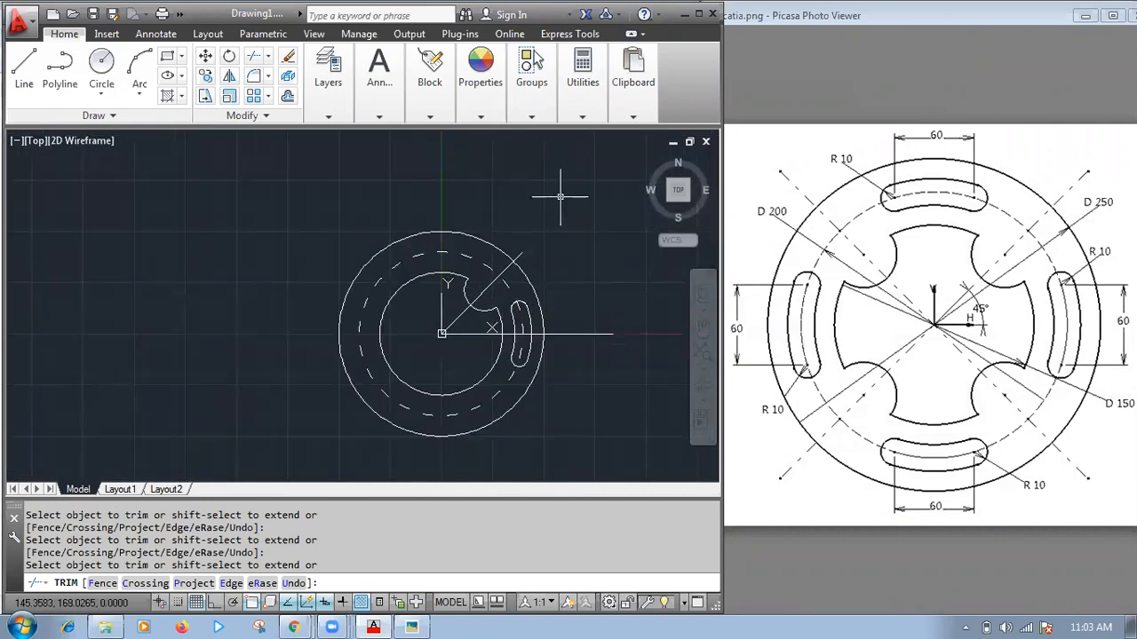
- Finish the active Trim command on the plate
key(Return)
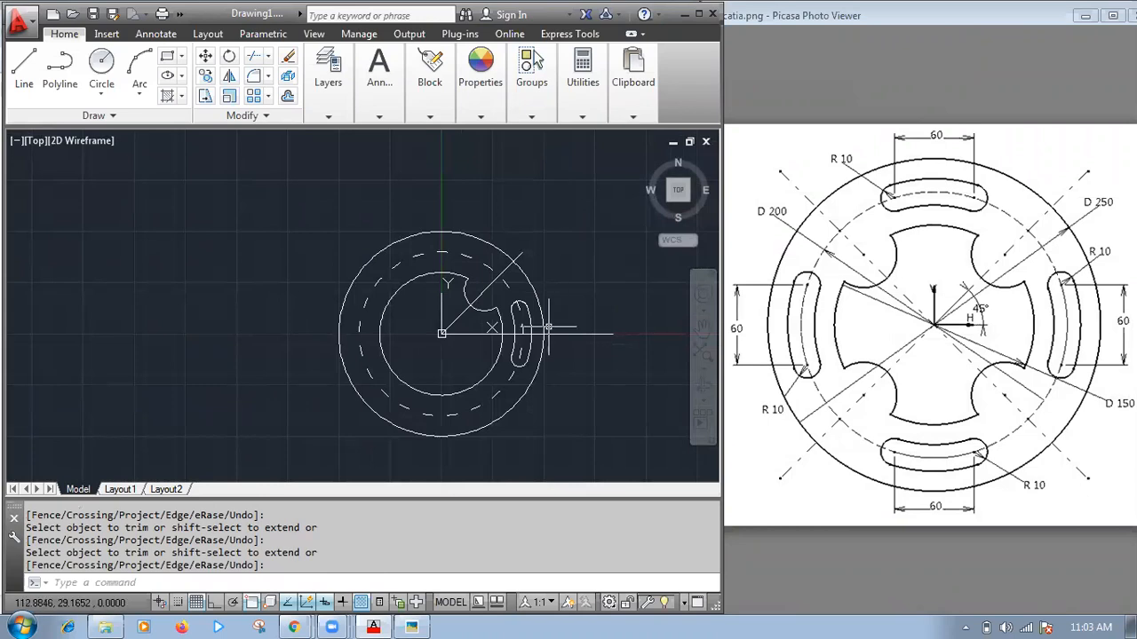
scroll(531, 292, up, 5)
scroll(563, 272, down, 5)
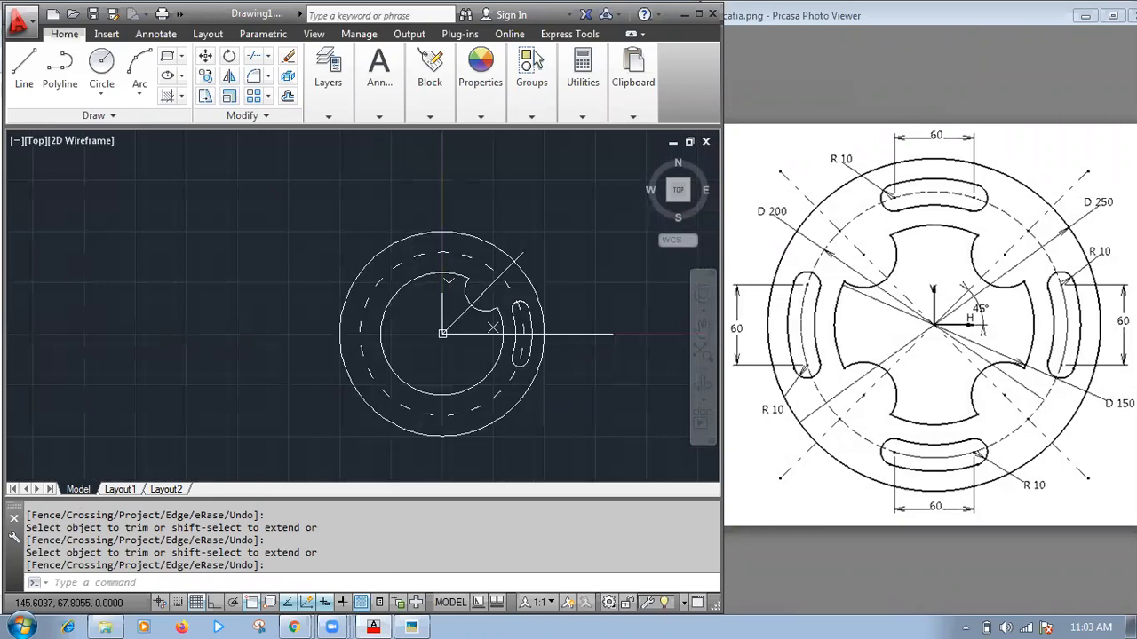
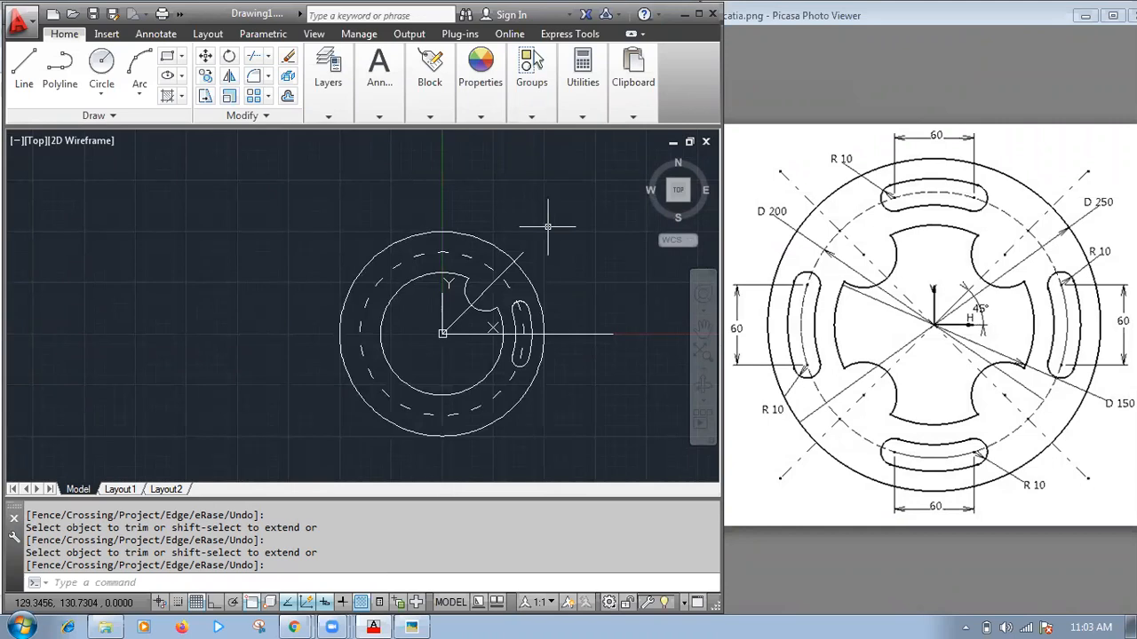
- Draw a vertical and a horizontal line crossing each other in the empty area beside the plate, with Ortho on
click(24, 66)
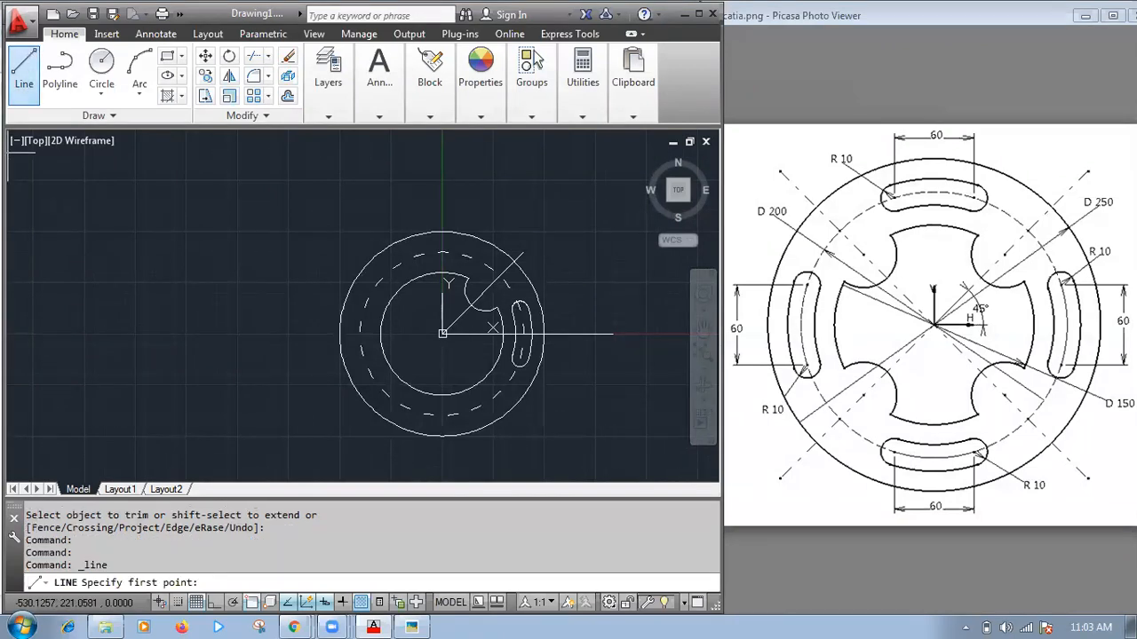
click(155, 246)
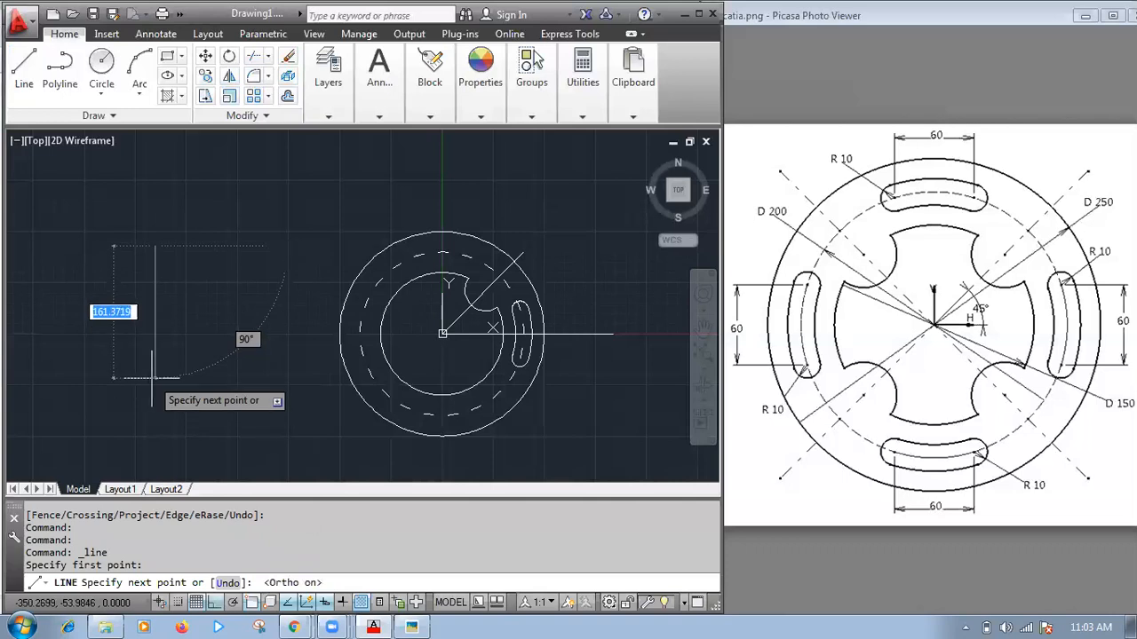
key(F8)
click(107, 331)
key(Return)
key(Return)
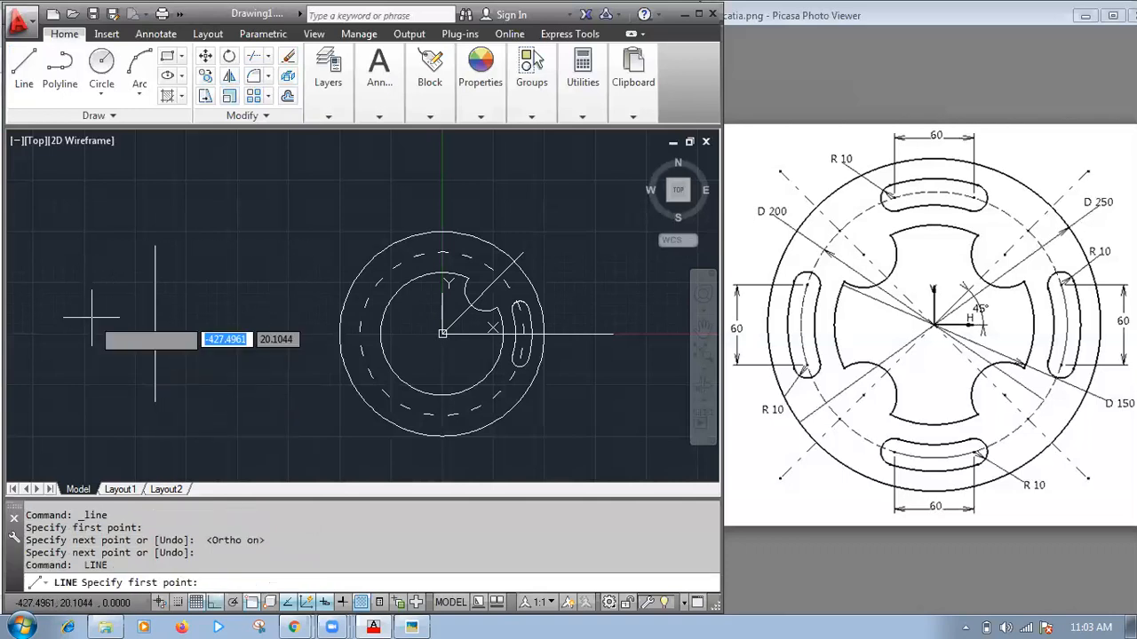
click(64, 316)
click(236, 316)
key(Return)
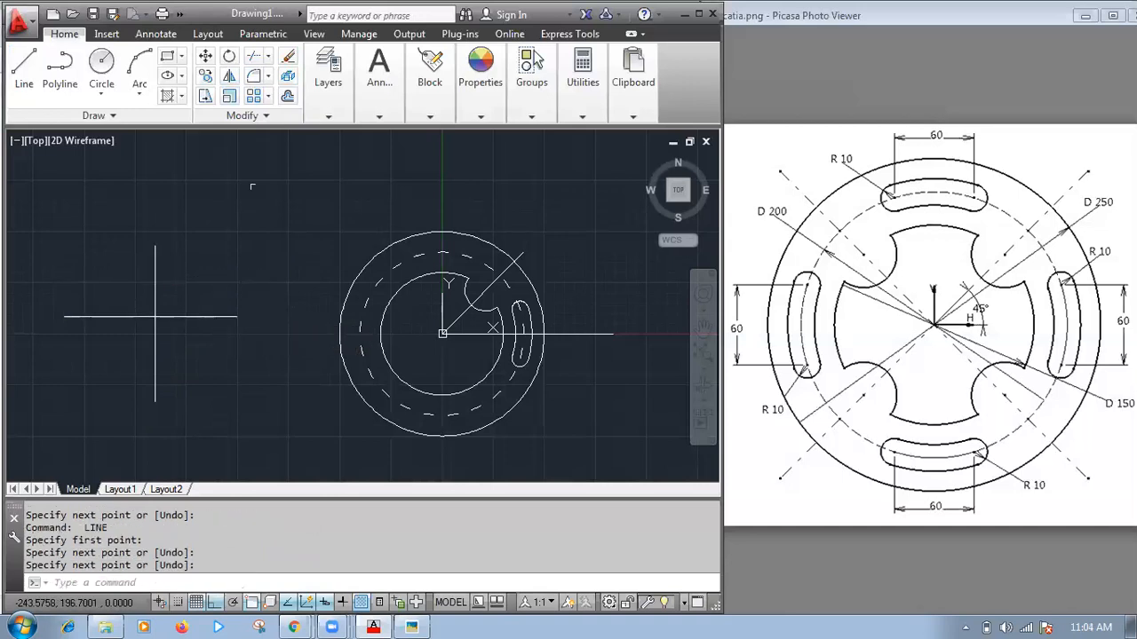
- Draw a small circle centered on the horizontal line, right of where the two practice lines cross
text(c)
key(Return)
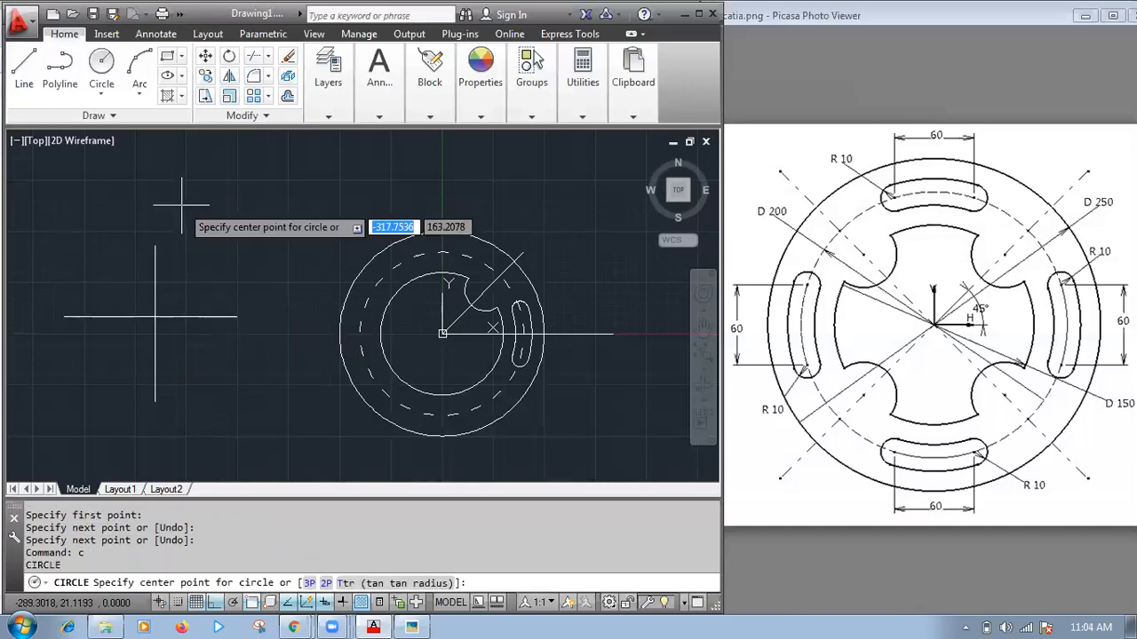
click(205, 316)
click(218, 317)
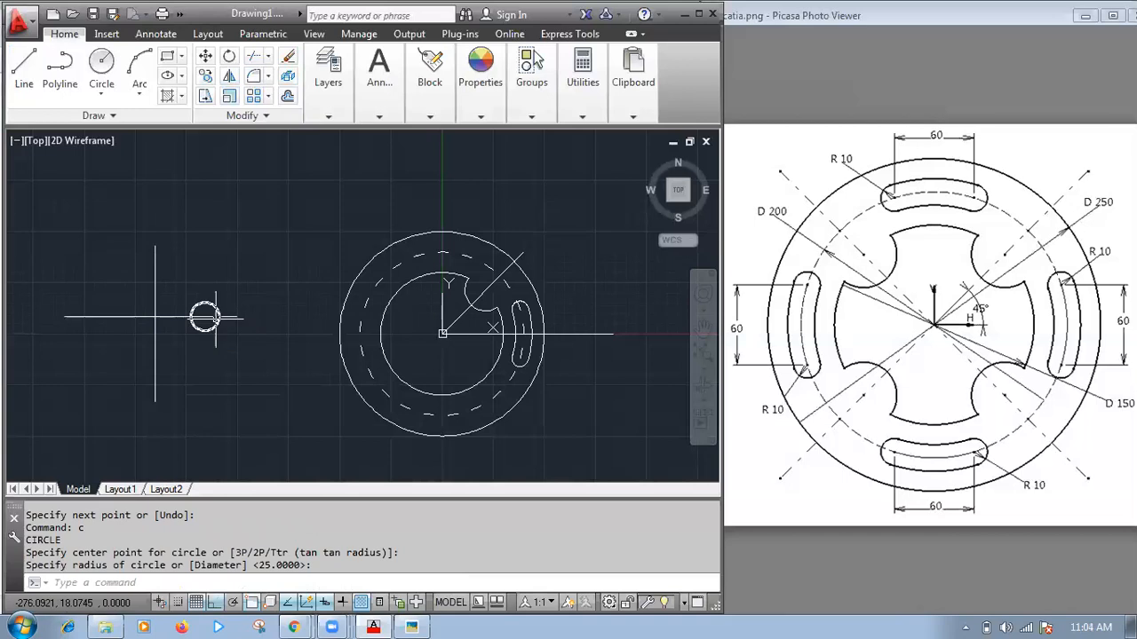
key(Return)
key(Escape)
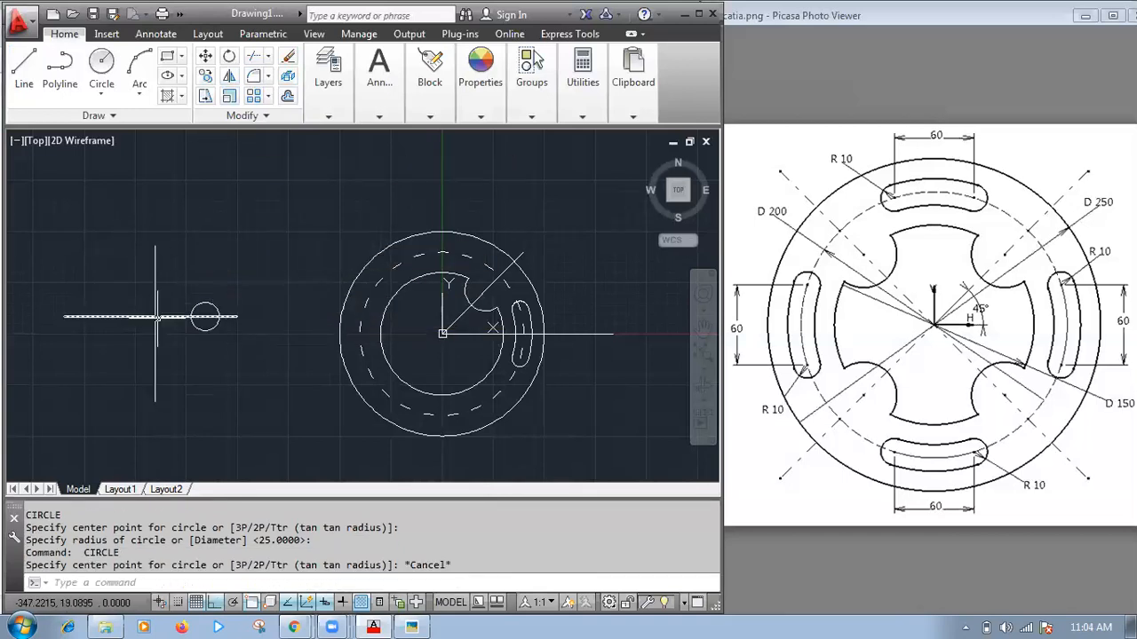
- Create a polar array of the small circle around the intersection of the two crossing lines
text(AR)
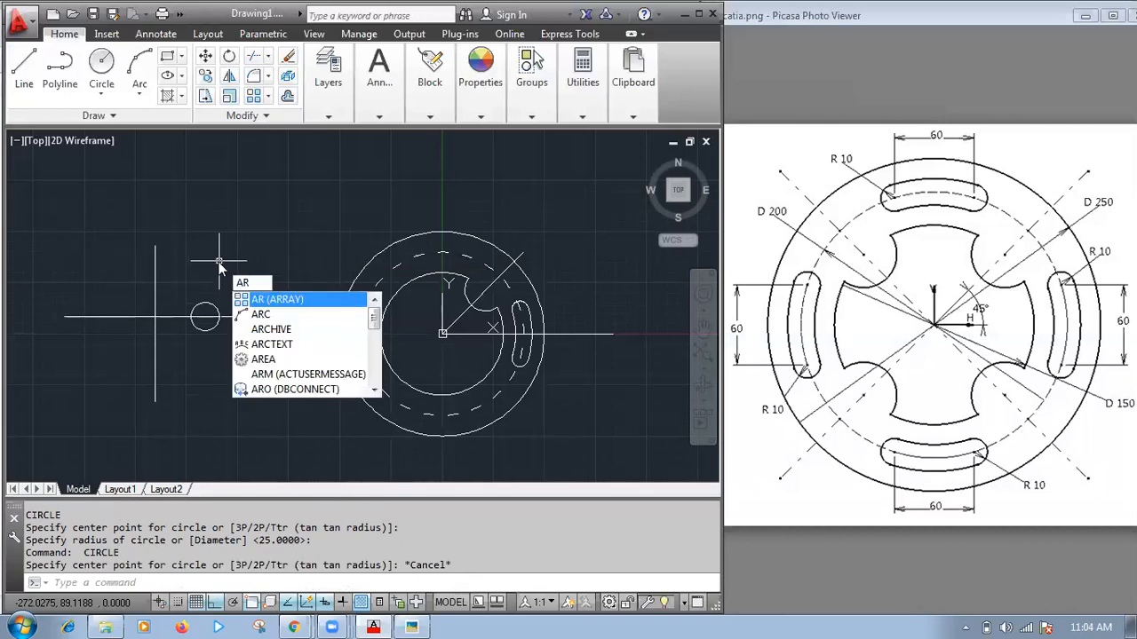
key(Return)
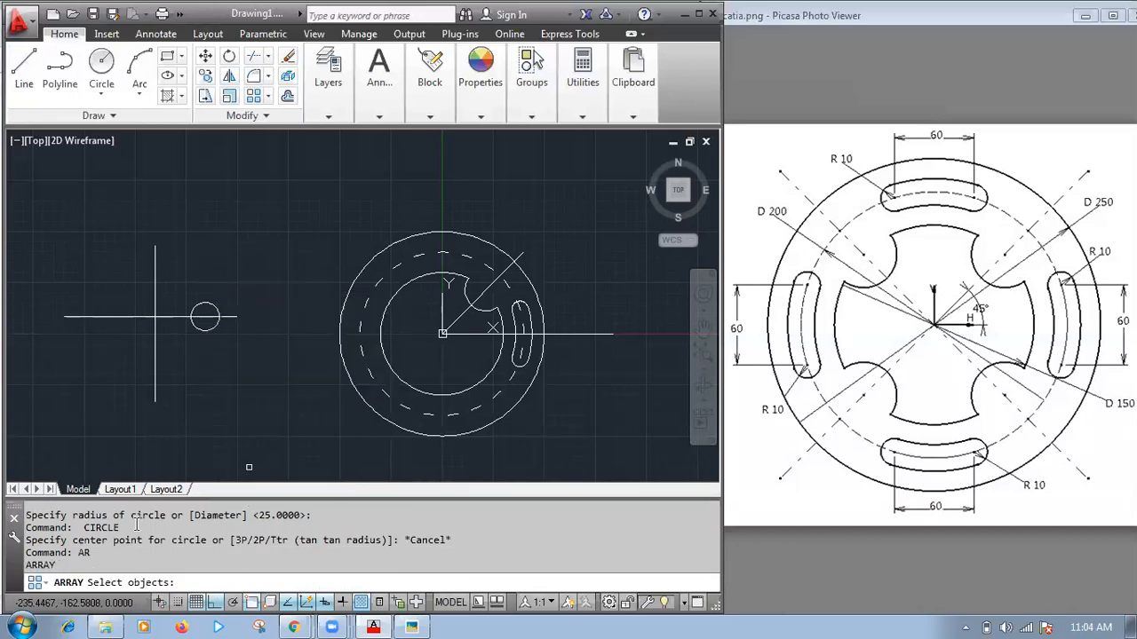
click(204, 317)
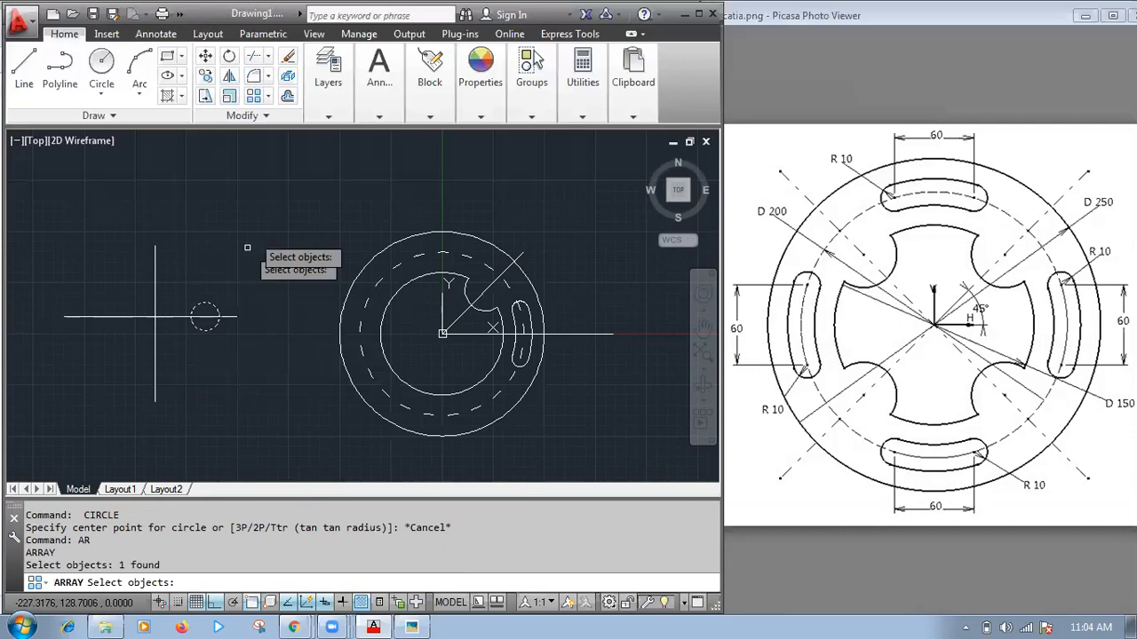
key(Return)
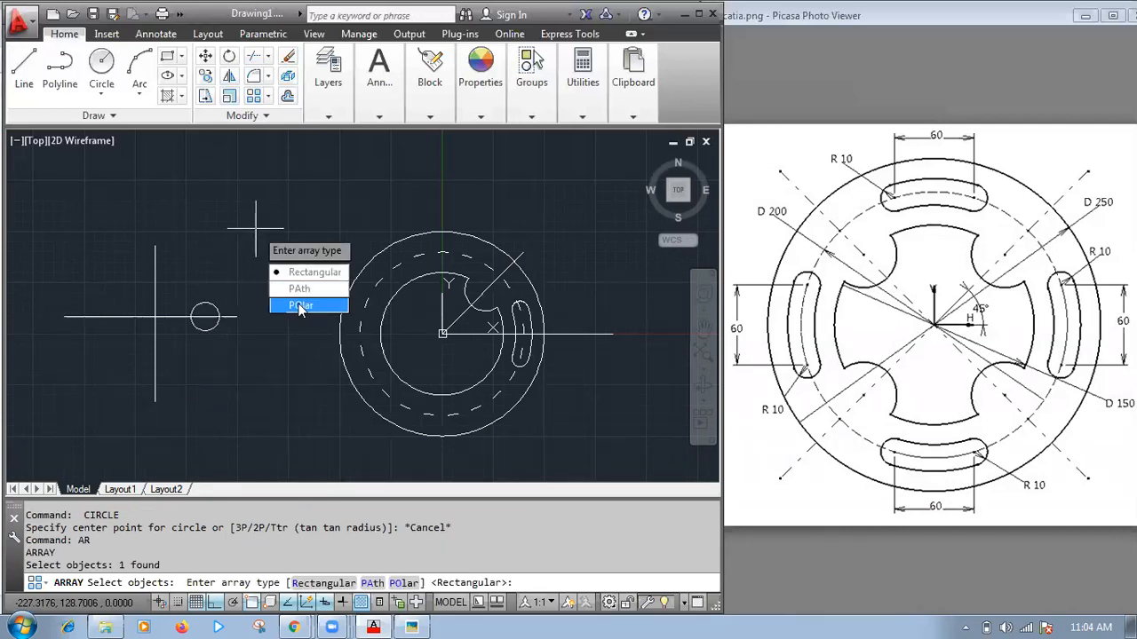
text(po)
key(Return)
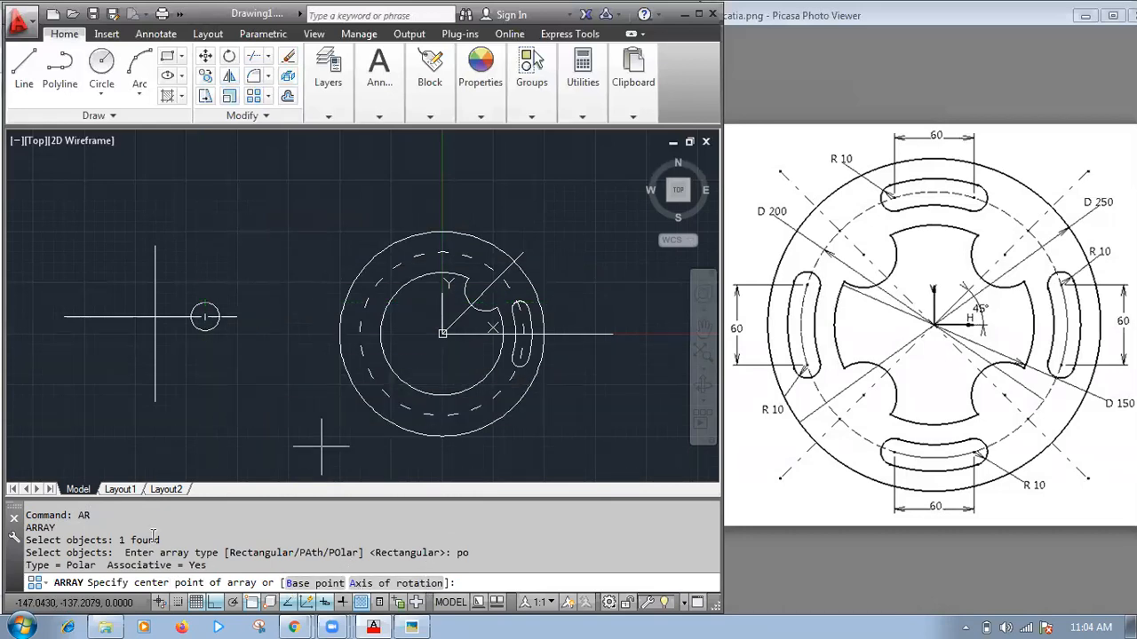
click(155, 316)
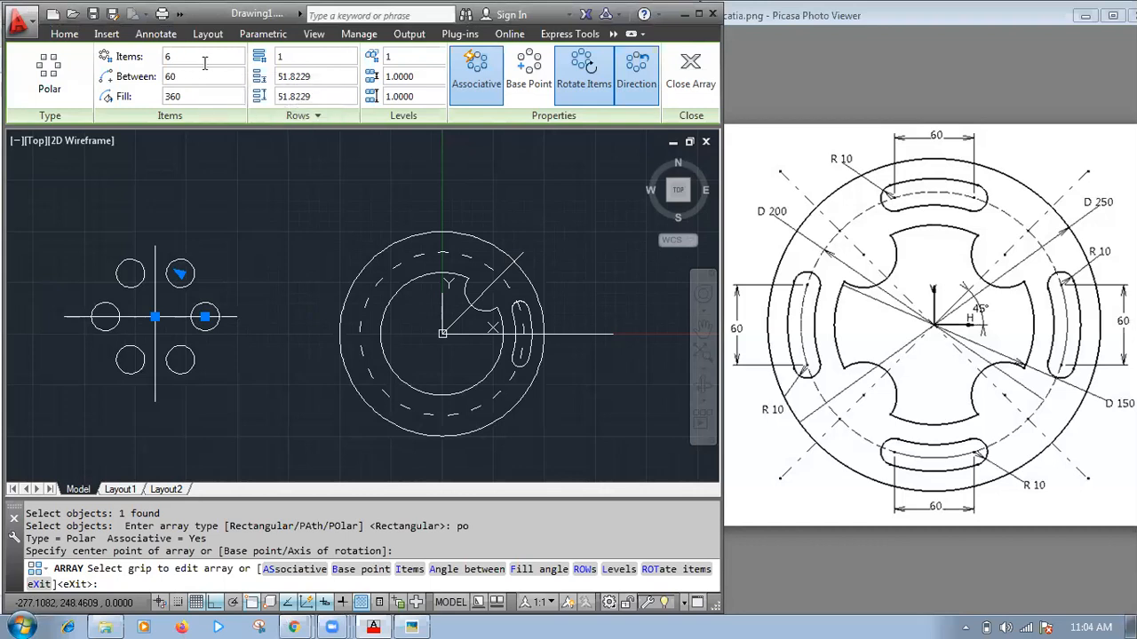
- Set the polar array to 8 items with a fill angle of 120 degrees
click(197, 57)
text(8)
key(Return)
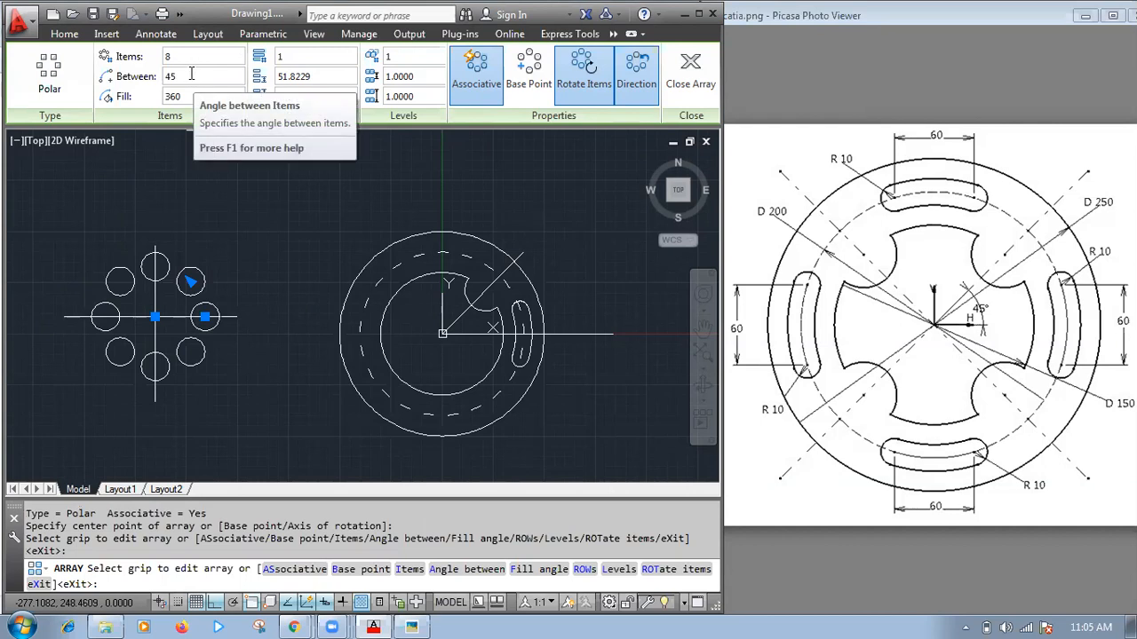
click(184, 96)
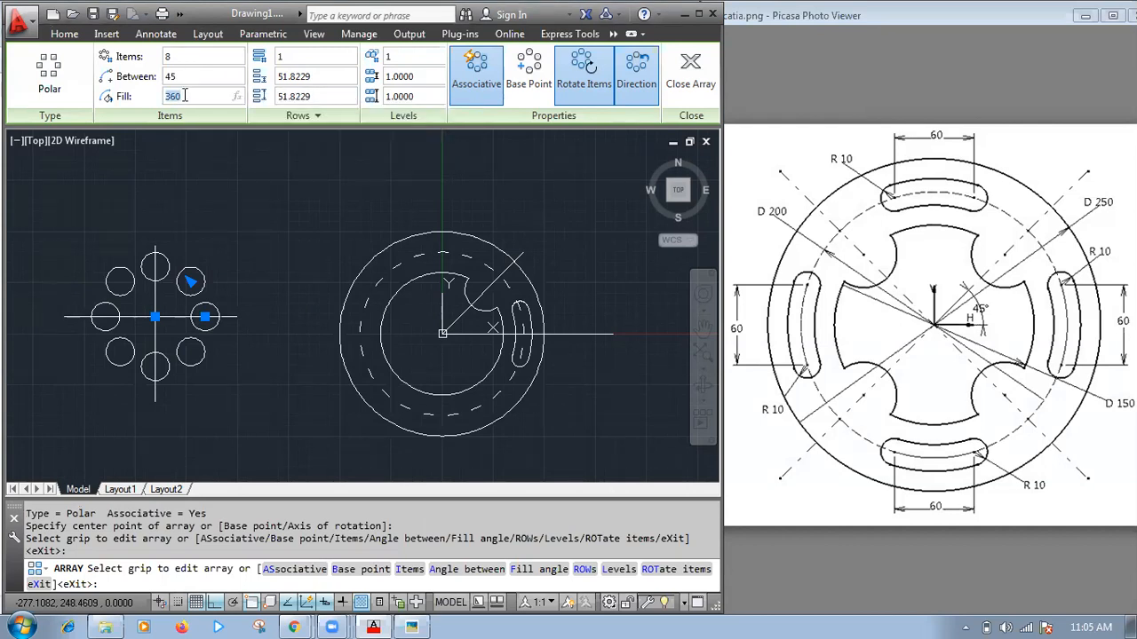
text(120)
key(Return)
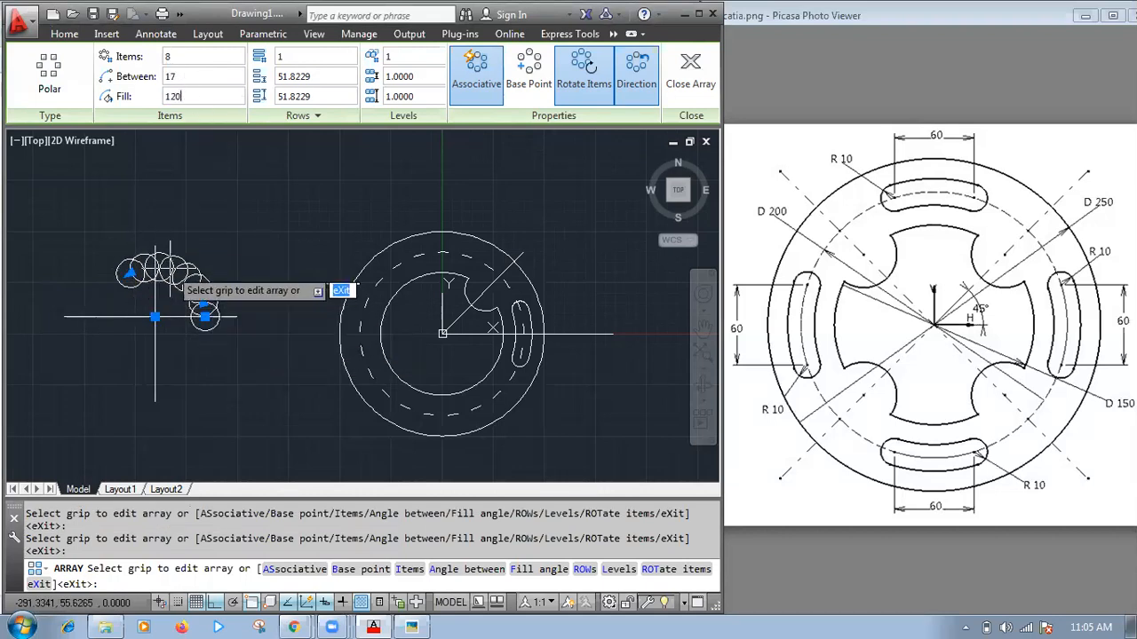
- Reduce the polar array to 3 items and set its fill angle to 270 degrees
click(188, 56)
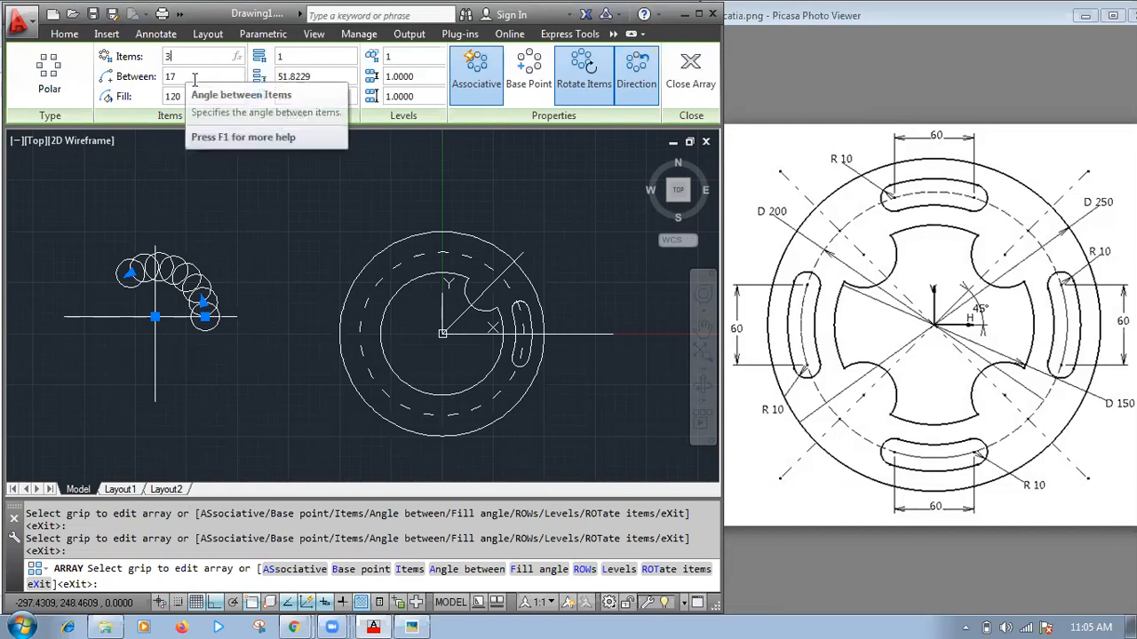
key(Return)
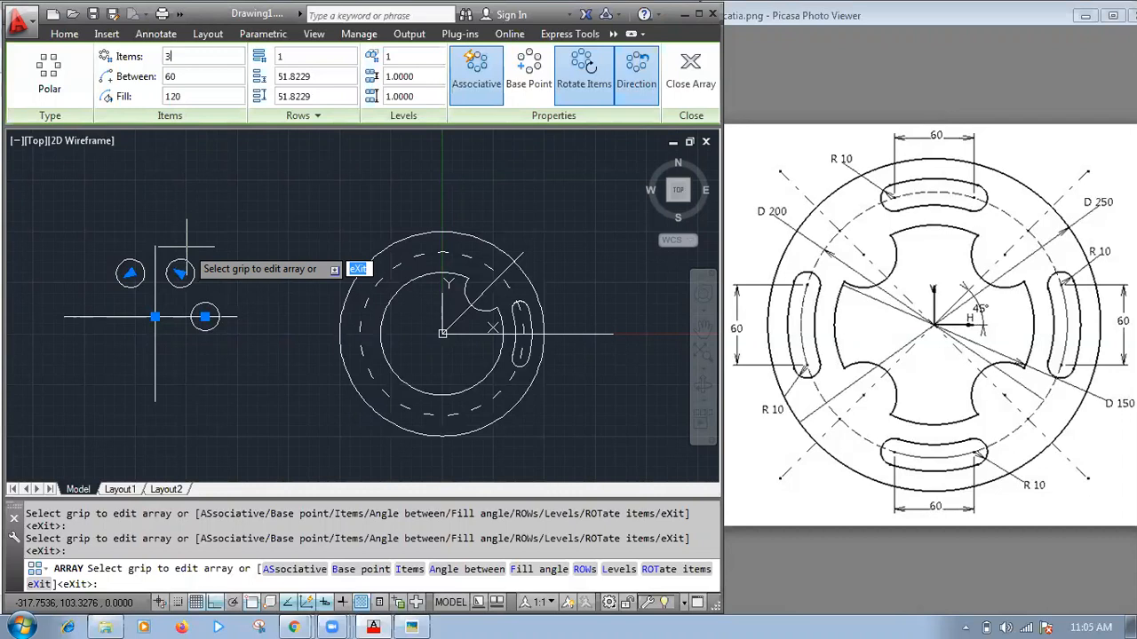
click(193, 97)
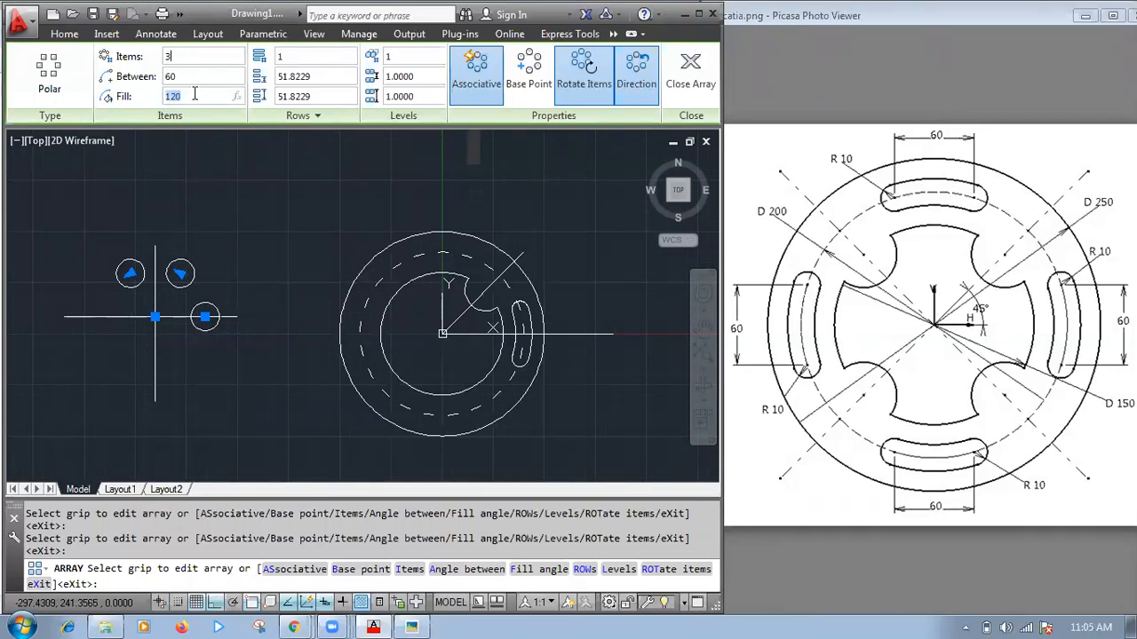
text(270)
key(Return)
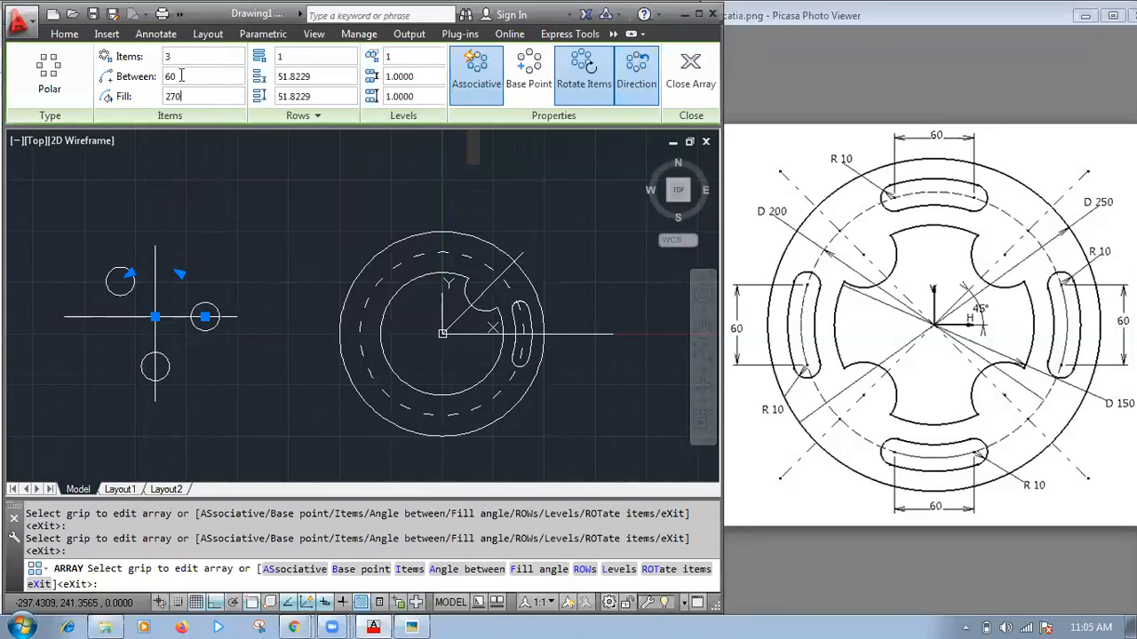
- Set the angle between the polar array's items to 100 degrees
click(184, 78)
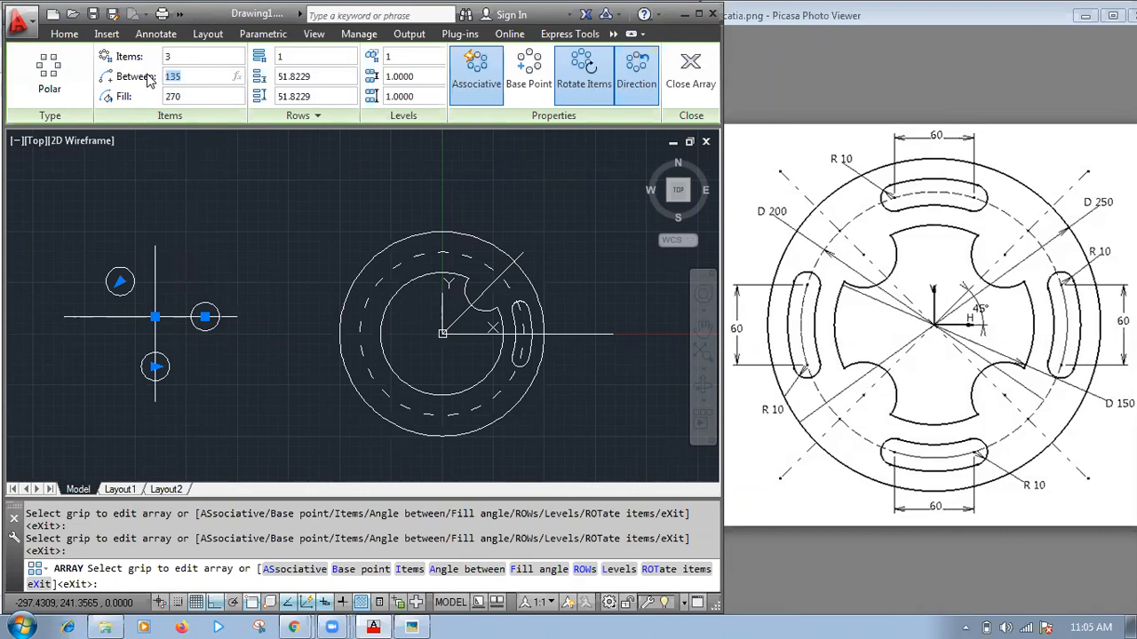
text(1)
text(00)
key(Return)
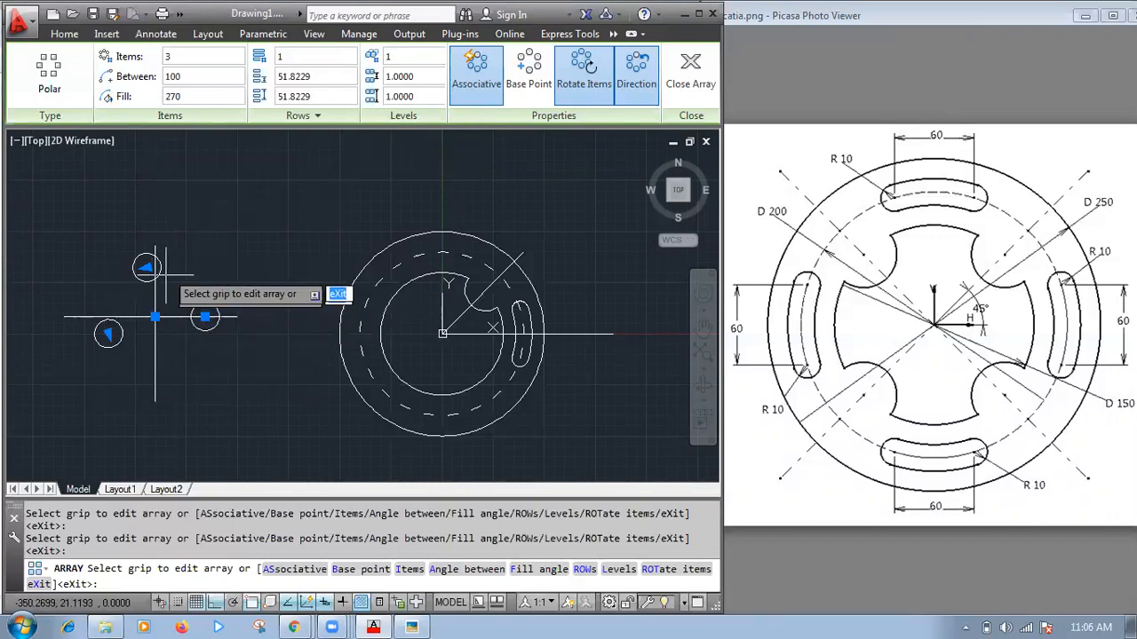
- Set the polar array's fill angle to 360 degrees and its item count to 6, and finish the array
click(190, 76)
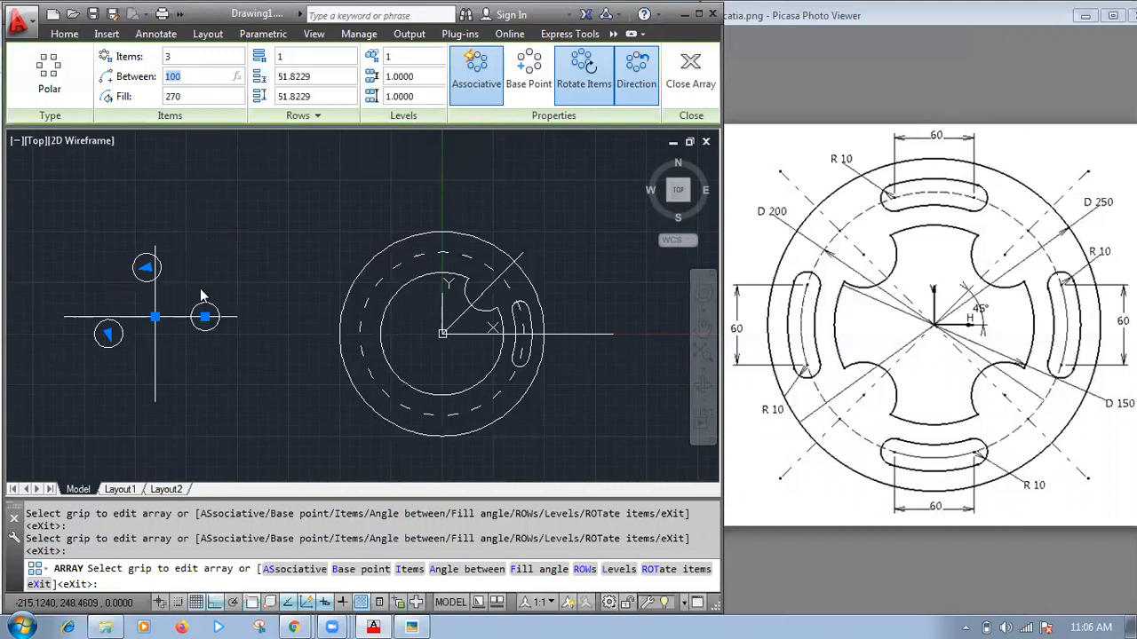
click(191, 56)
key(Tab)
key(Tab)
text(360)
key(Return)
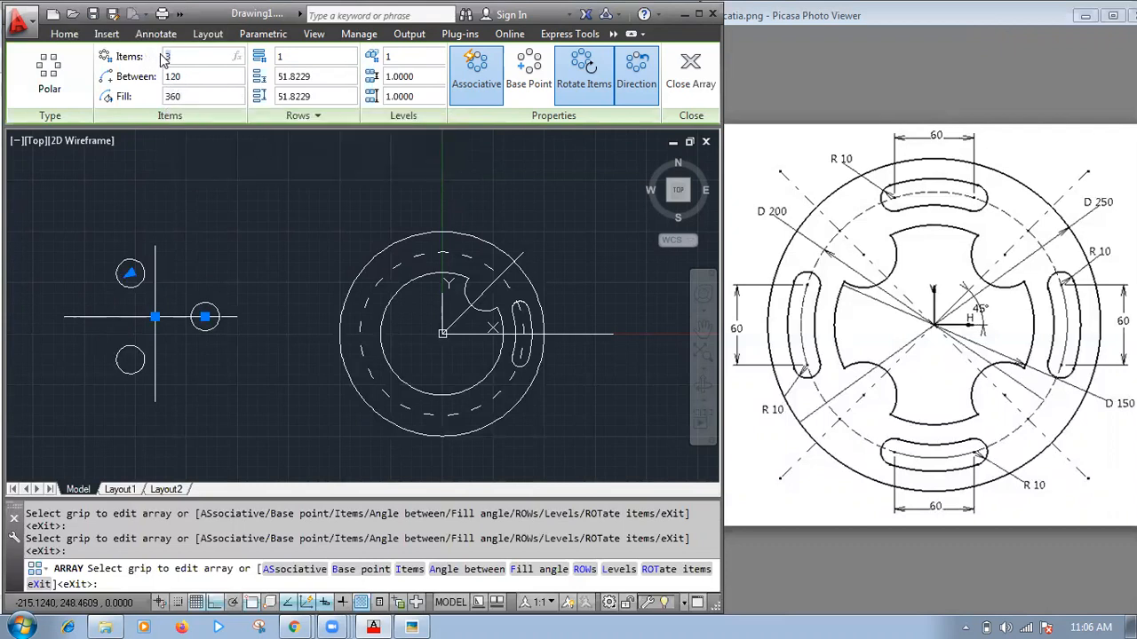
key(Return)
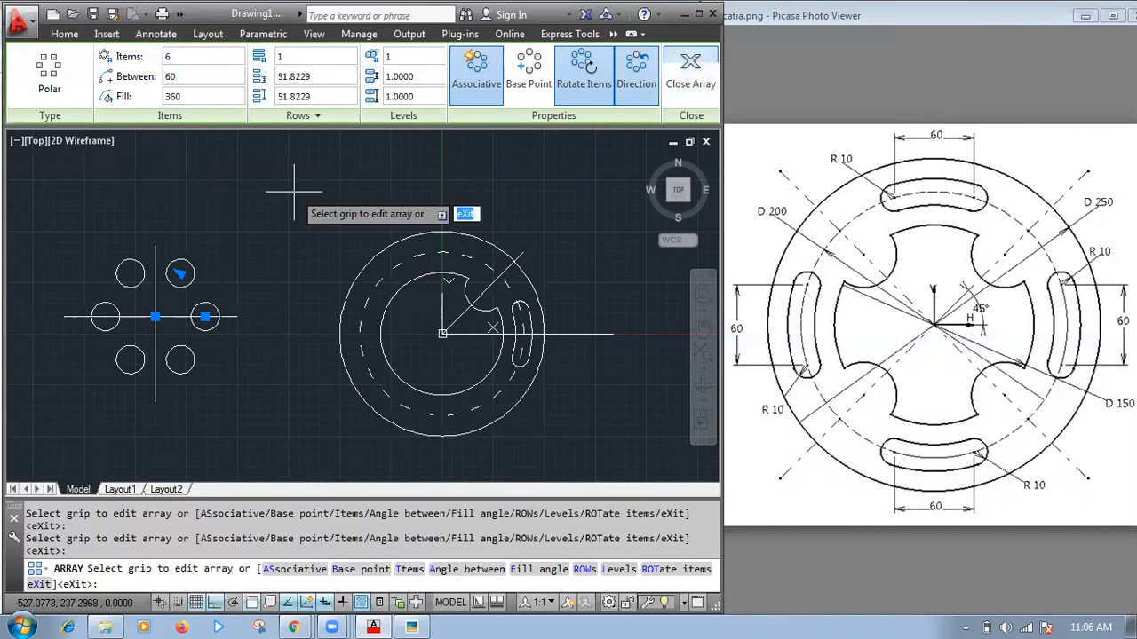
key(Return)
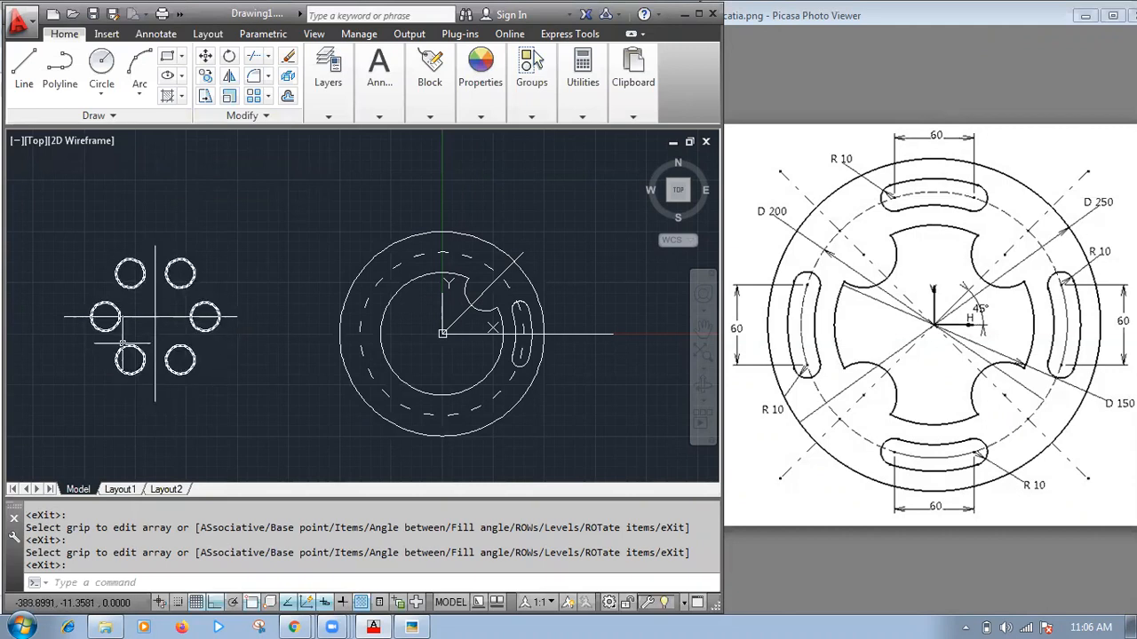
- Explode the polar array of small circles into separate objects
click(125, 276)
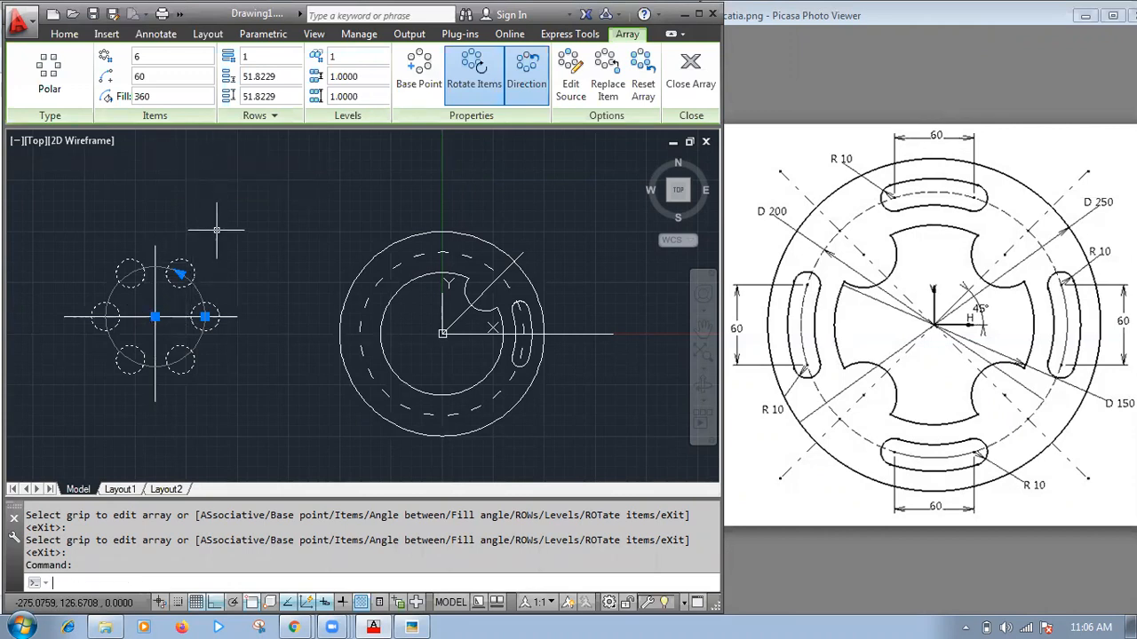
key(Escape)
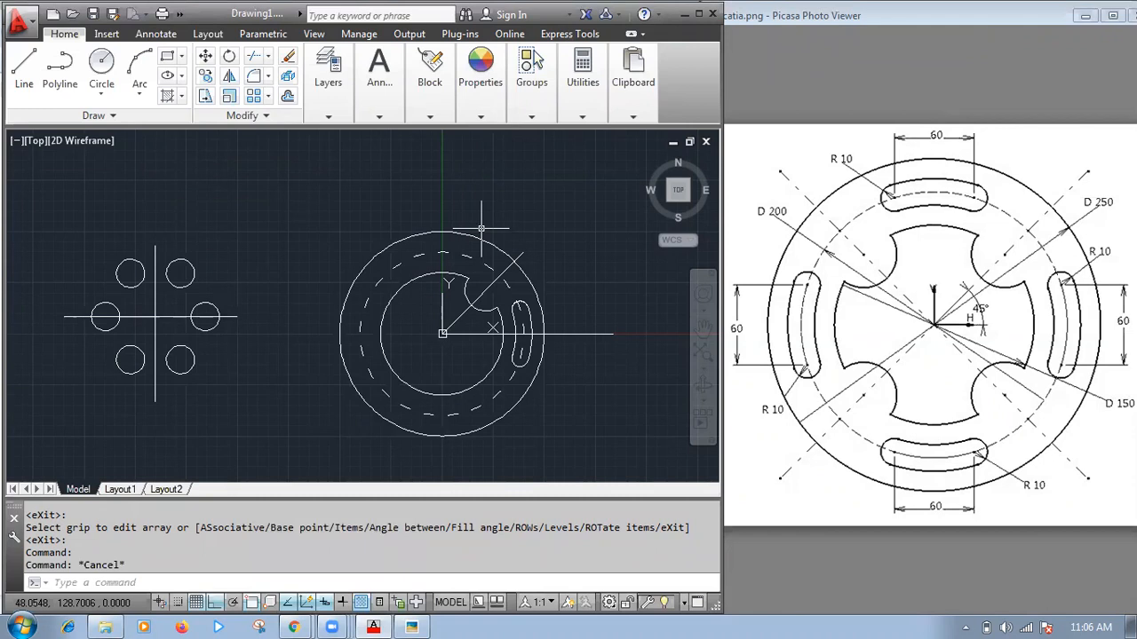
text(m)
key(Return)
text(x)
key(Return)
click(194, 355)
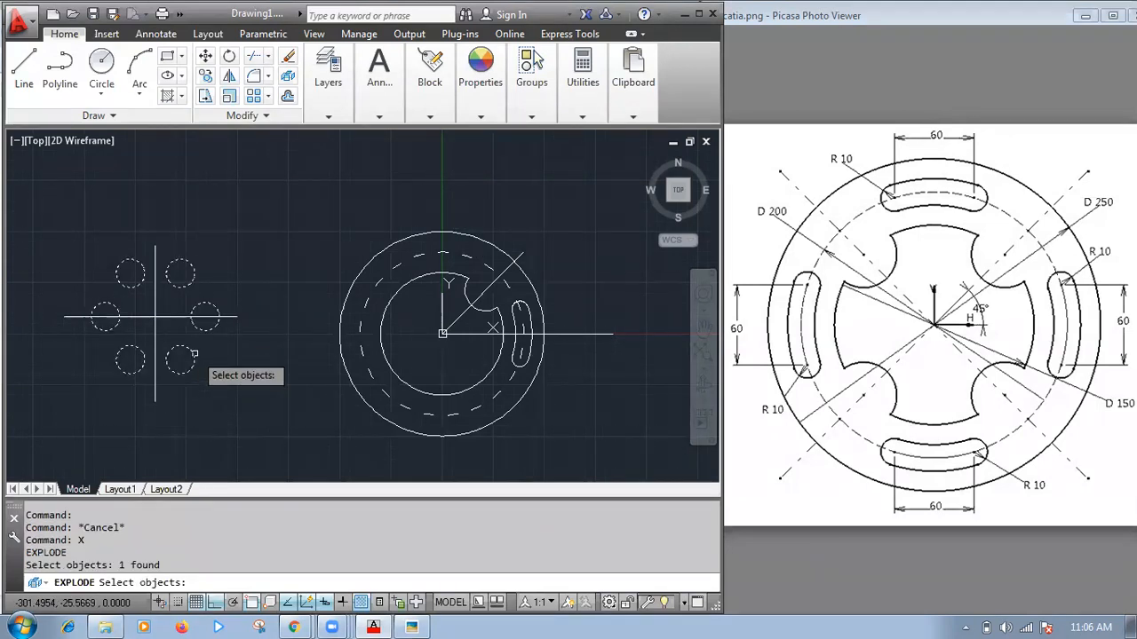
key(Return)
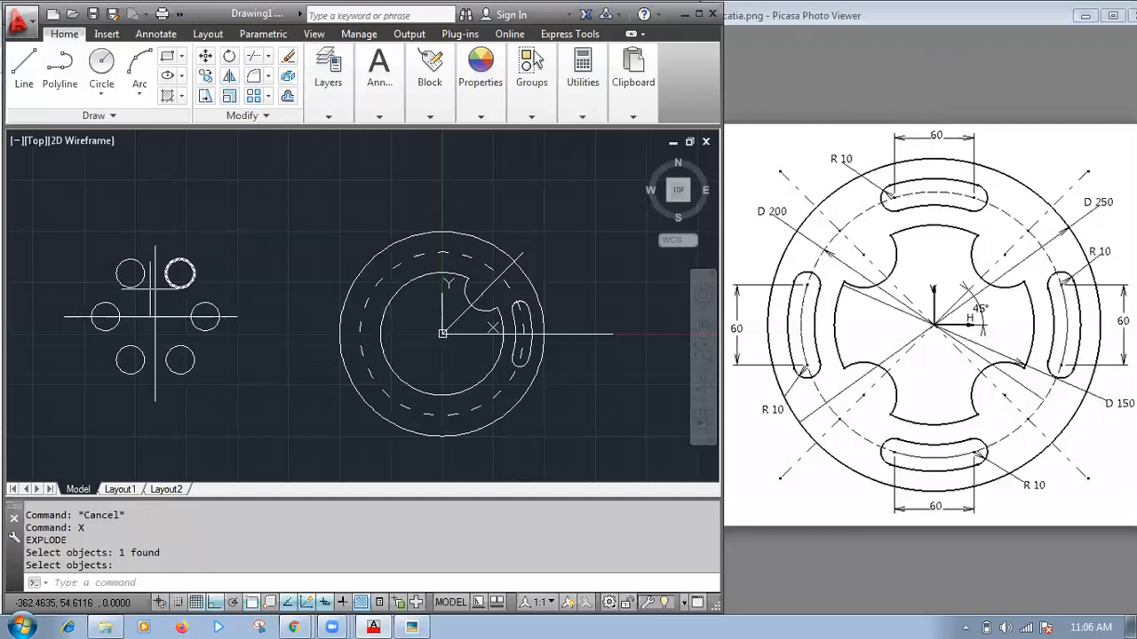
- Erase the six small circles together with the two crossing lines beside the plate
click(105, 317)
key(Escape)
click(145, 356)
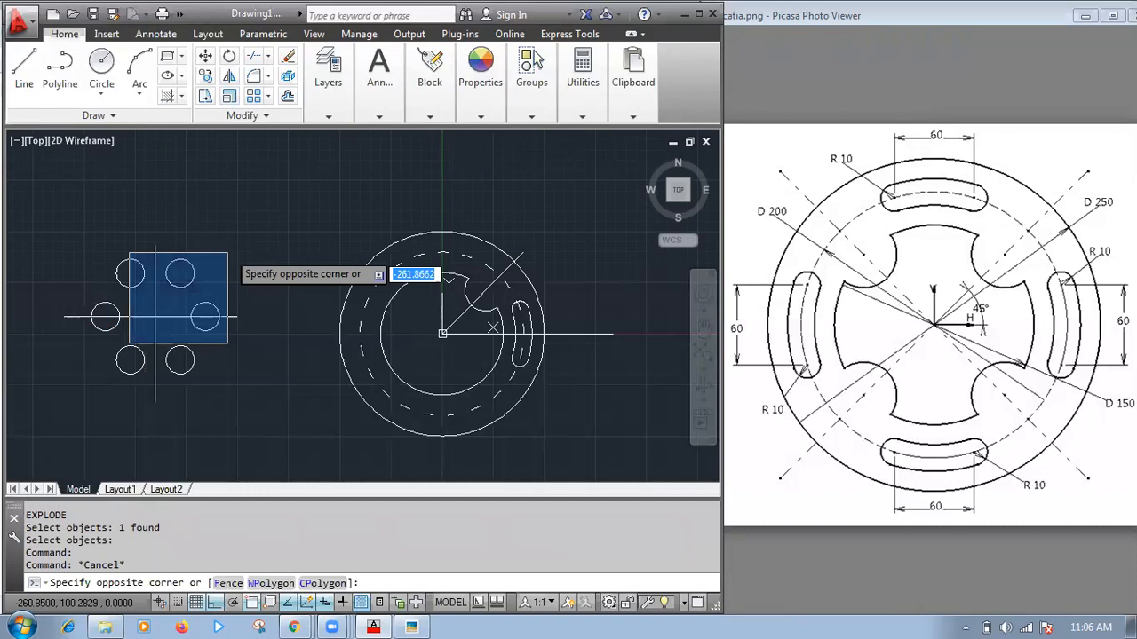
key(Escape)
text(e)
key(Return)
click(247, 409)
click(66, 219)
key(Return)
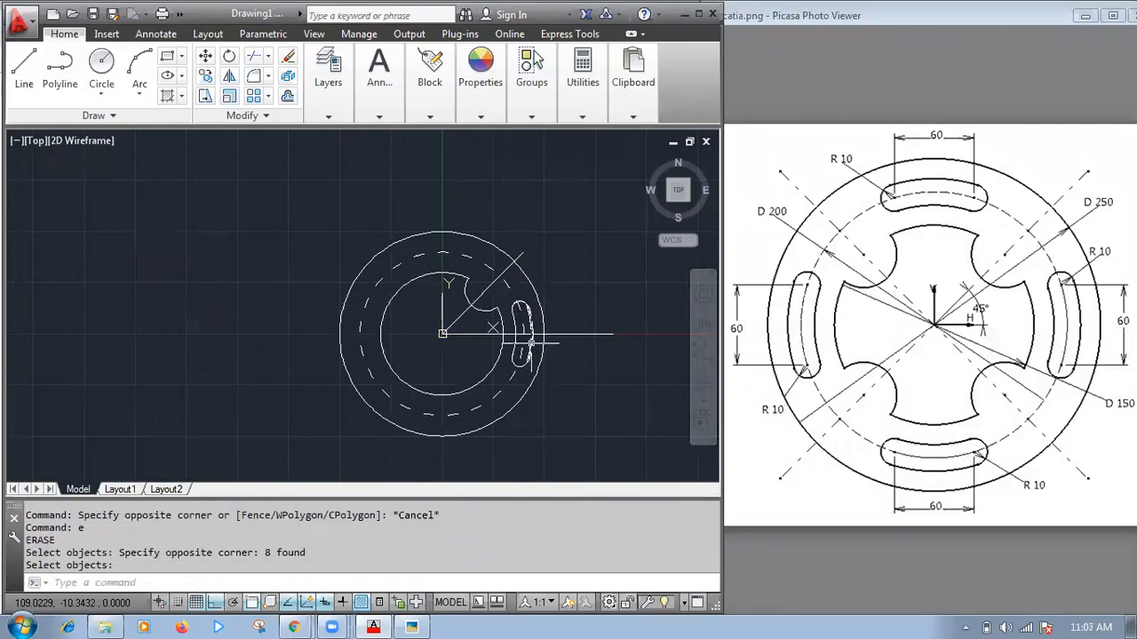
- Create a polar array of the slot's four edges and the notch arc around the plate's center
scroll(529, 330, up, 6)
scroll(495, 340, down, 5)
text(ar)
key(Return)
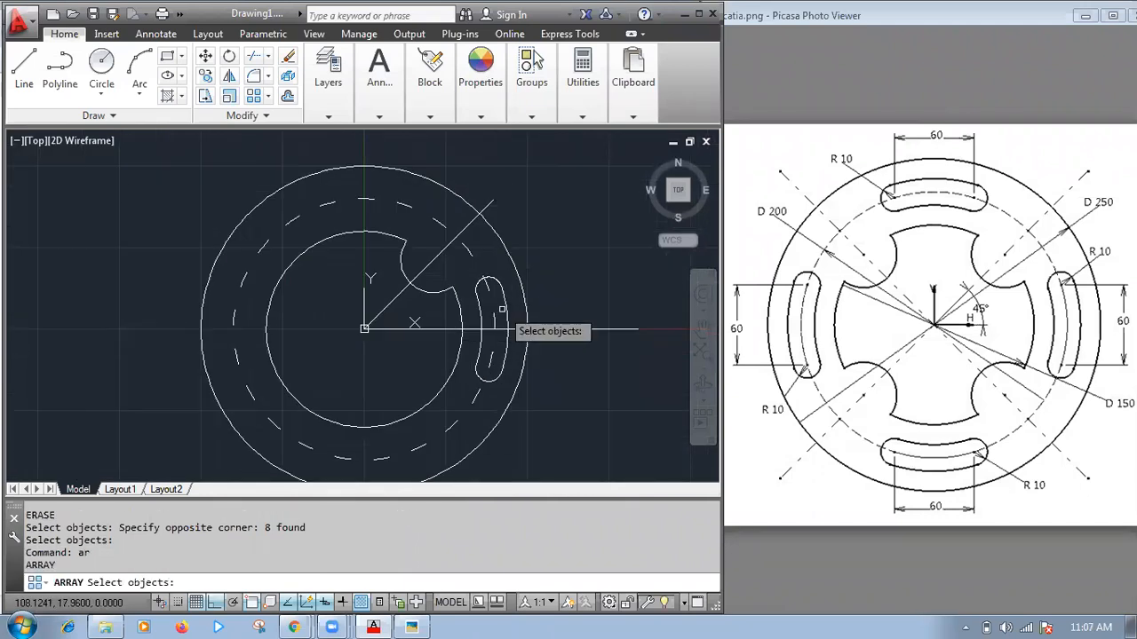
click(486, 278)
click(490, 287)
click(473, 362)
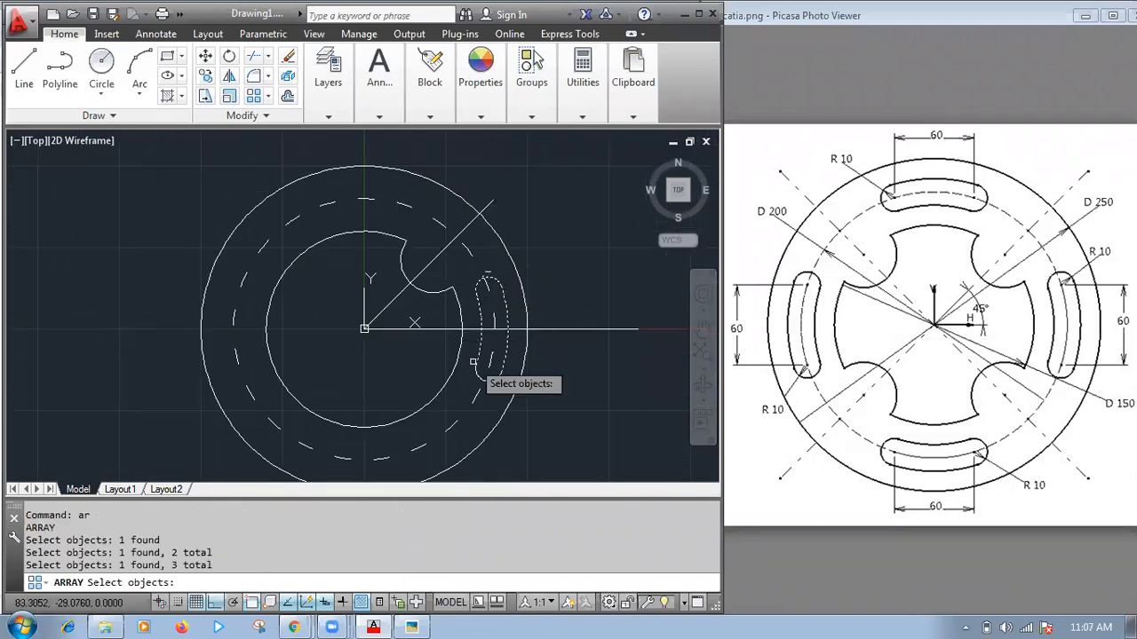
click(478, 379)
click(432, 292)
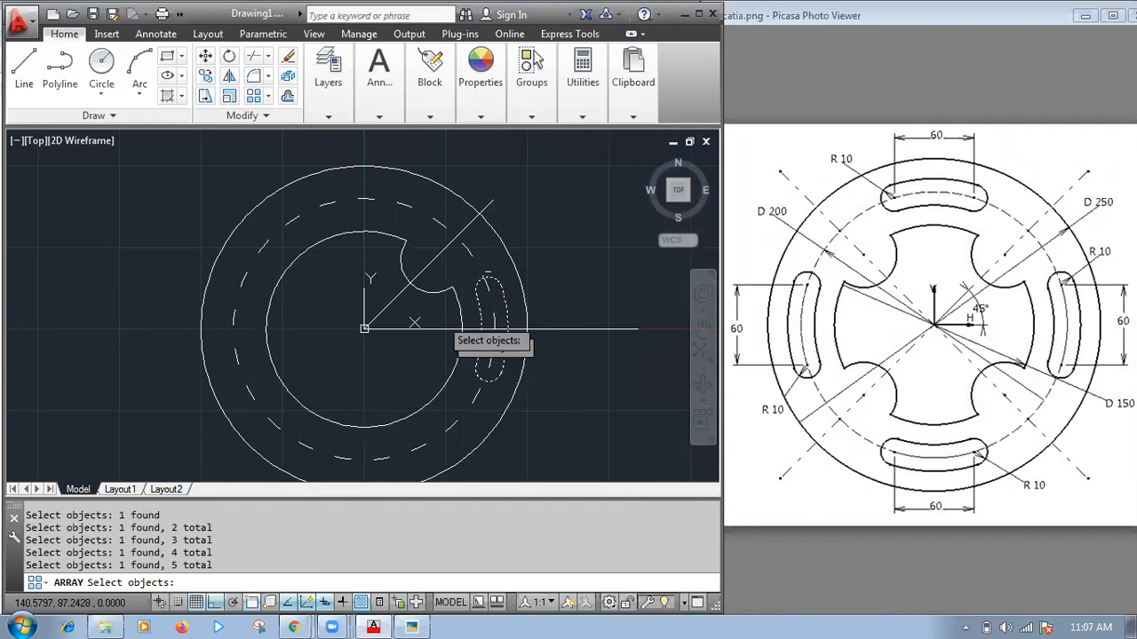
key(Return)
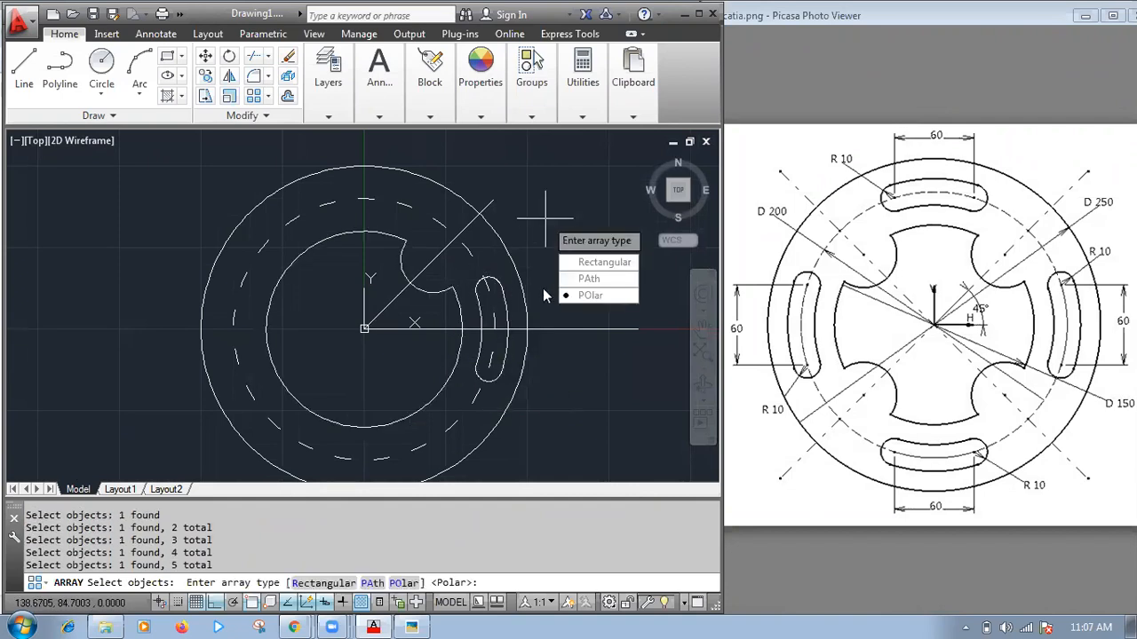
text(po)
key(Return)
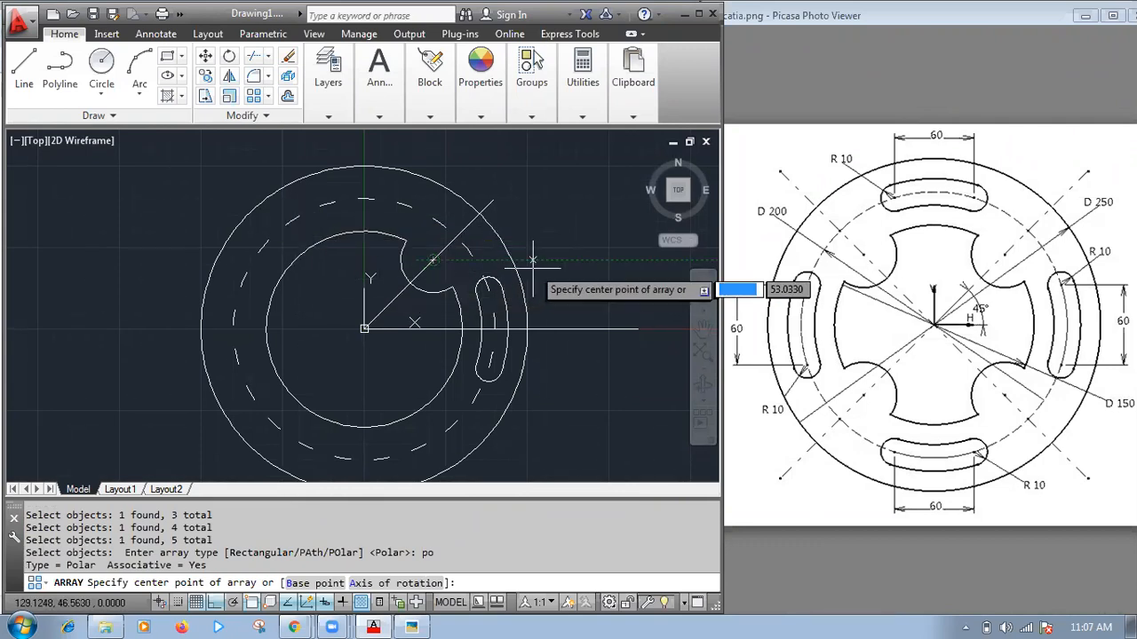
click(419, 295)
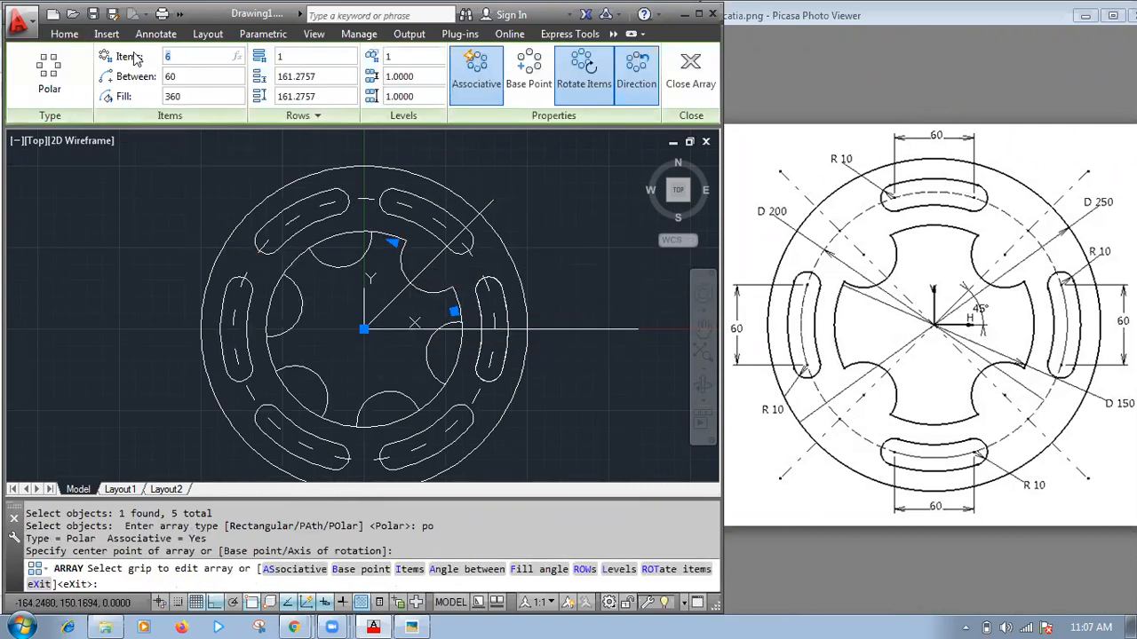
- Set the polar array's item count to 4 and finish the array
text(4)
key(Return)
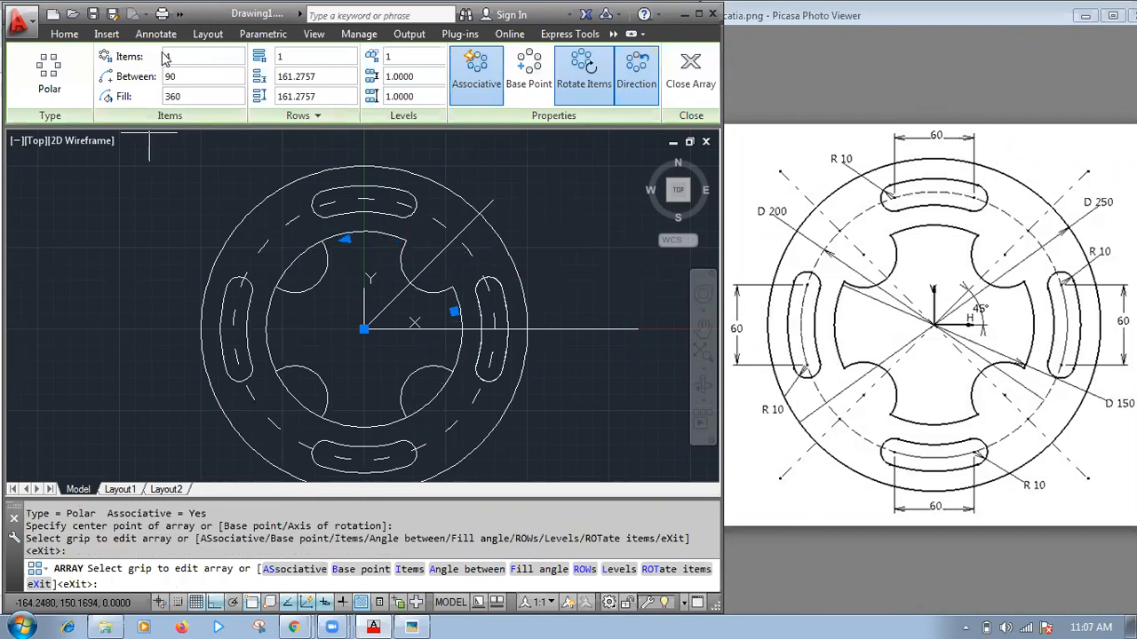
key(Return)
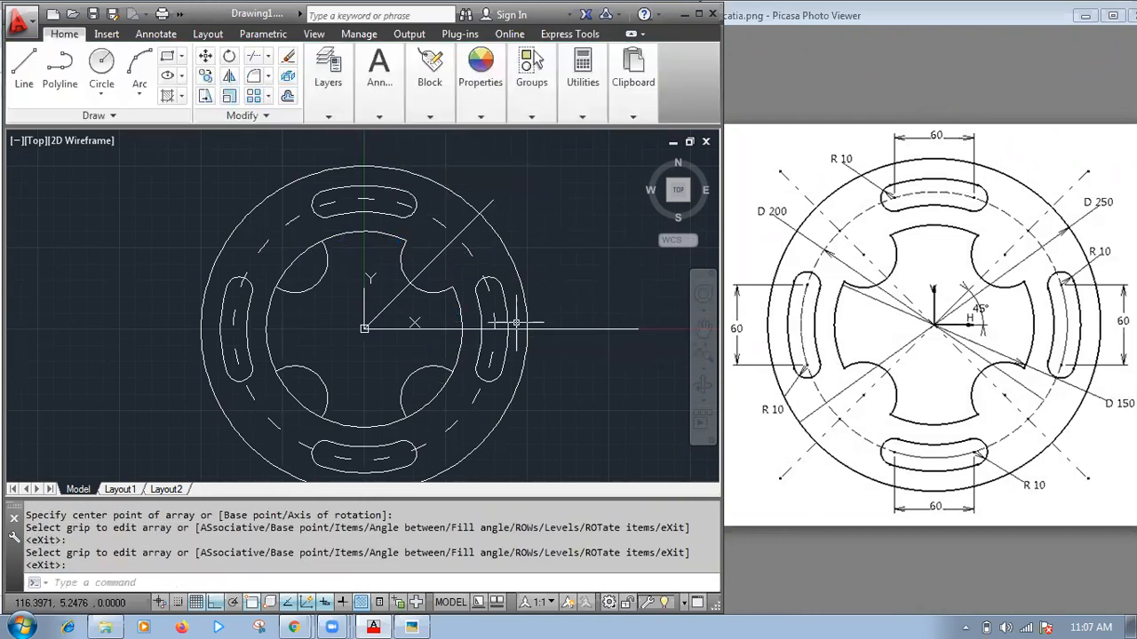
- Trim away the inner circle's segments that cross the three arrayed notches
text(tr)
key(Return)
key(Return)
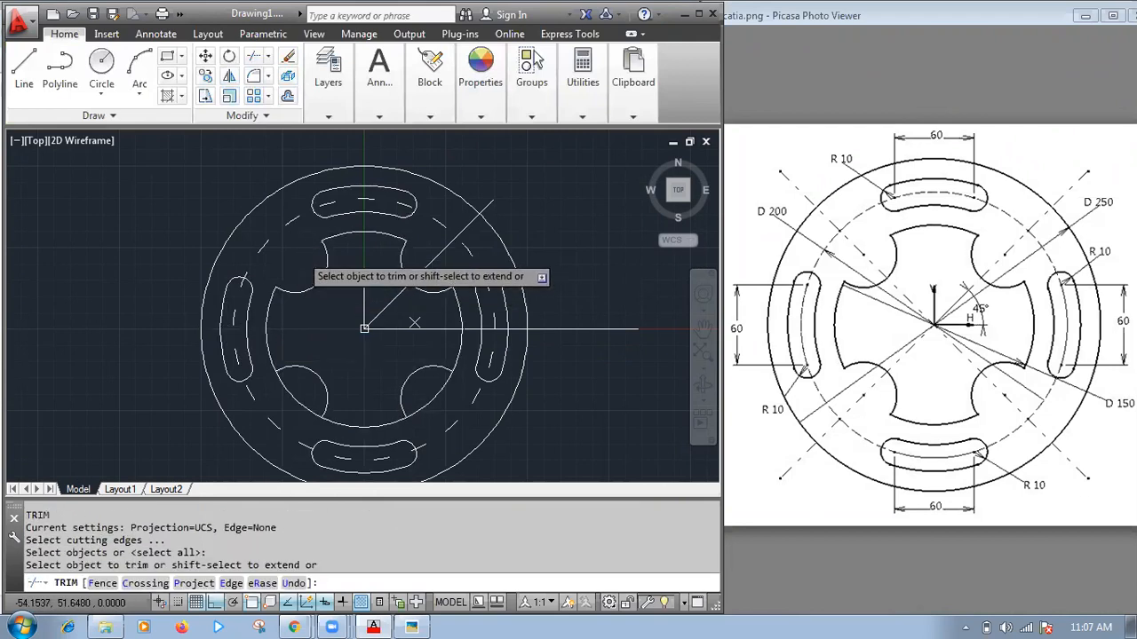
click(298, 372)
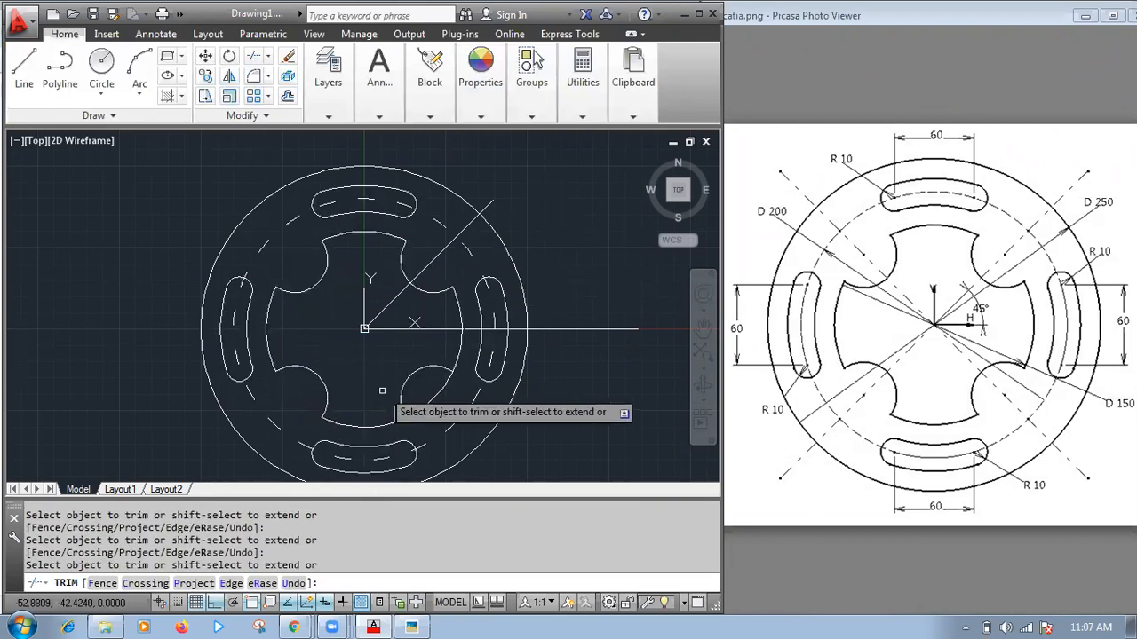
click(434, 394)
key(Return)
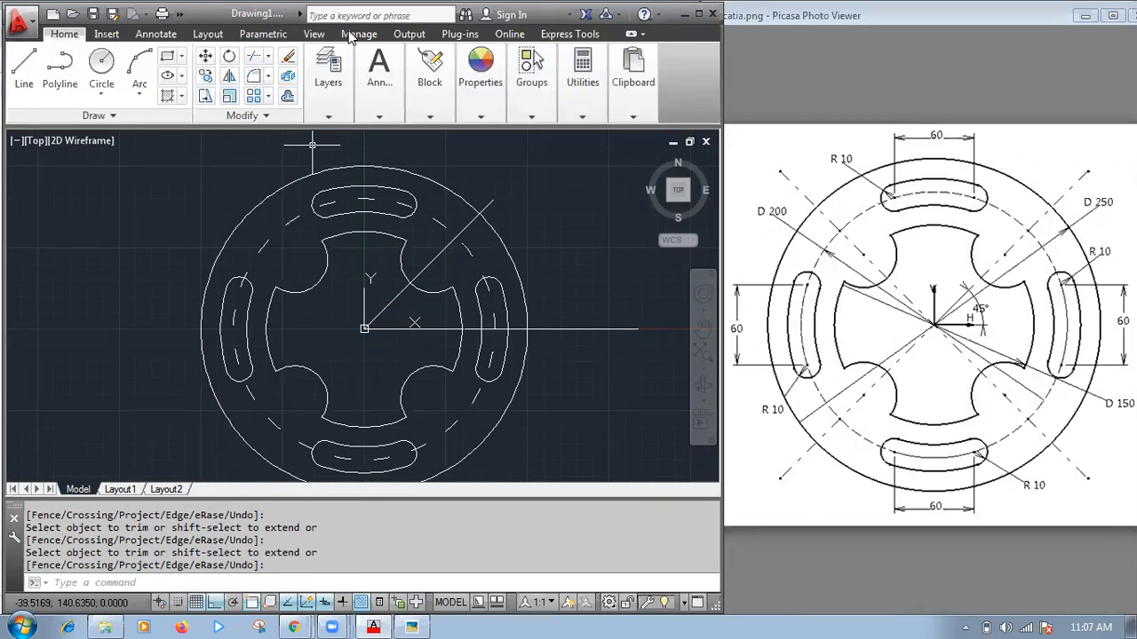
scroll(583, 312, down, 2)
scroll(573, 326, up, 2)
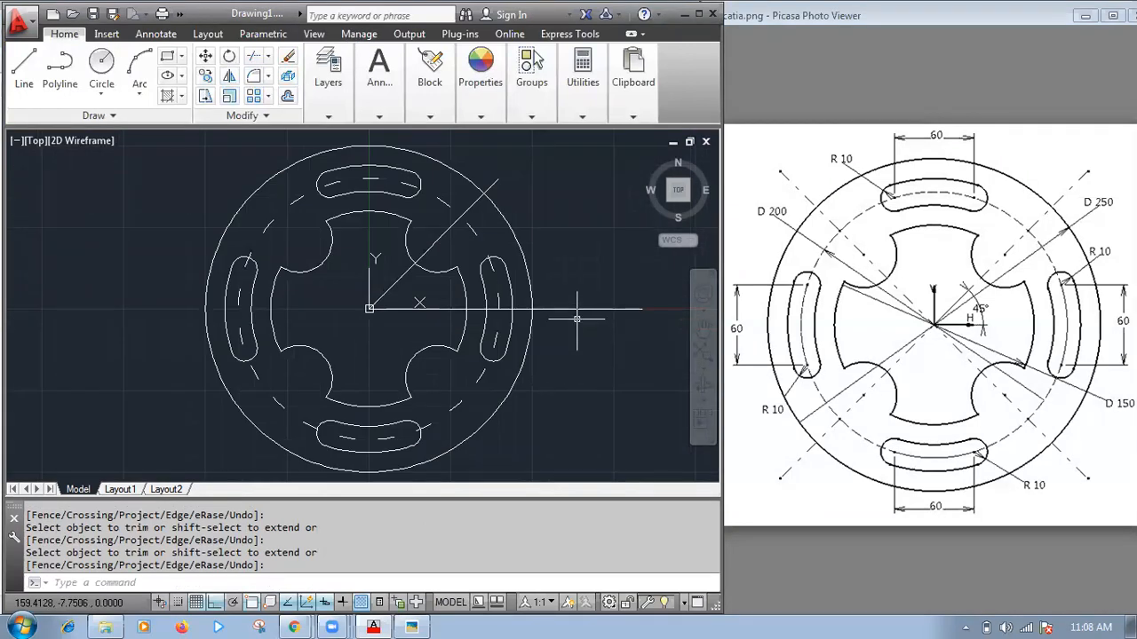
scroll(581, 313, down, 2)
scroll(586, 236, up, 2)
scroll(575, 213, down, 2)
click(519, 239)
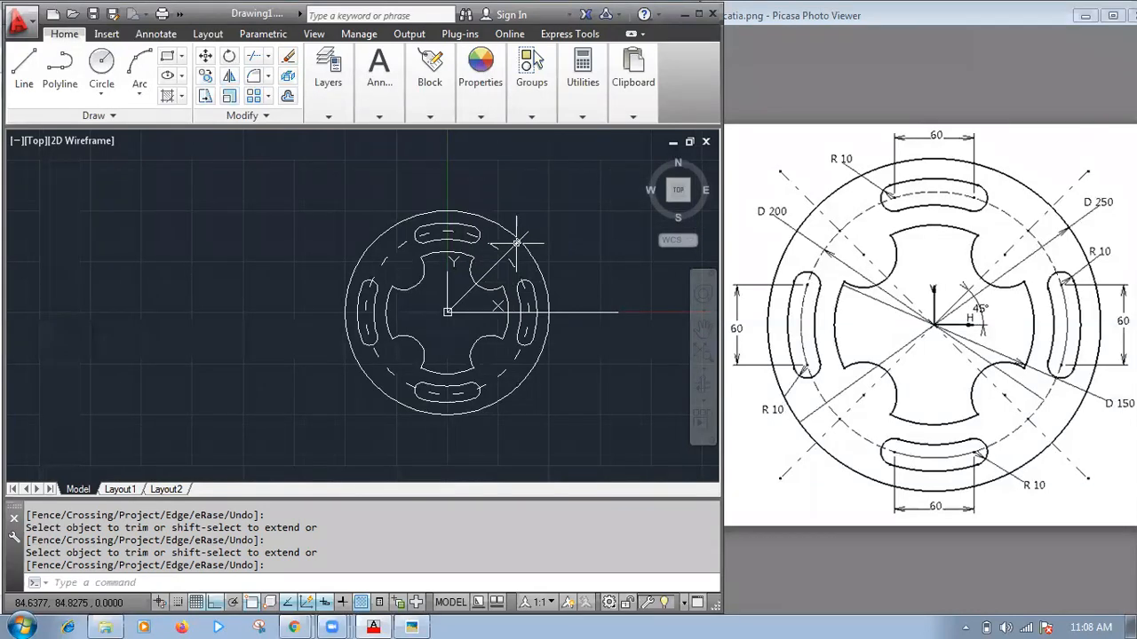
key(Return)
click(516, 242)
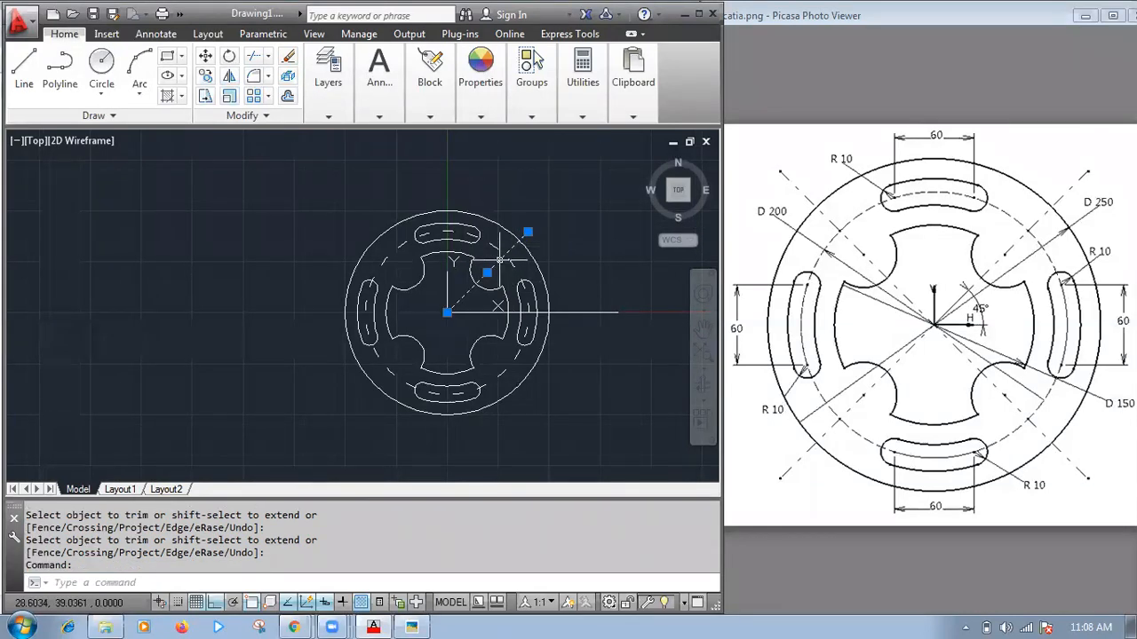
scroll(552, 258, up, 2)
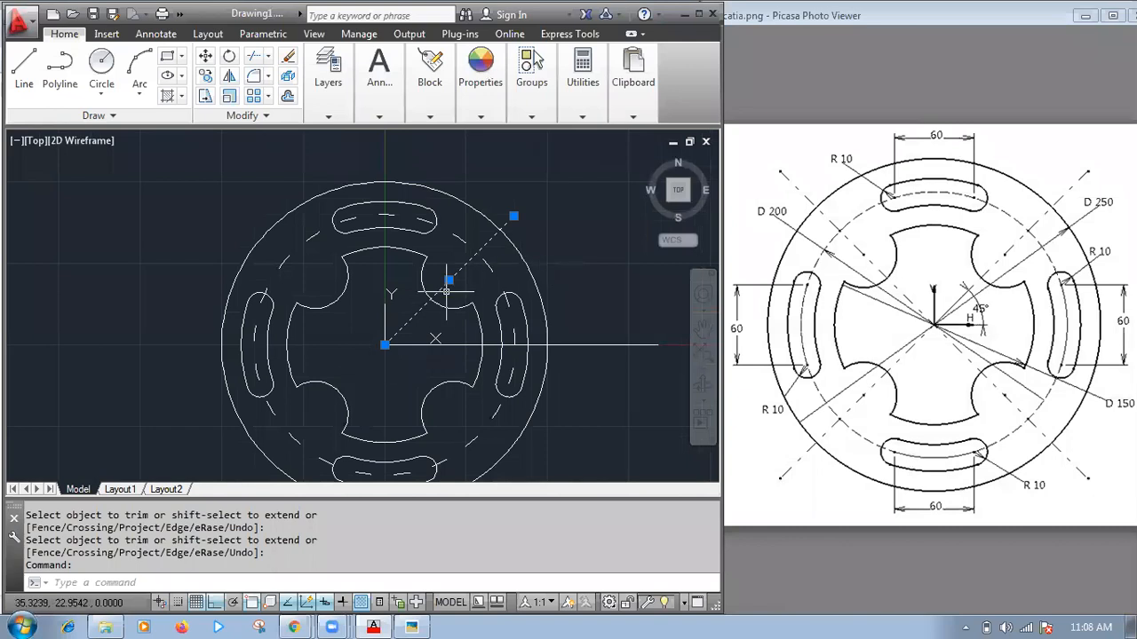
scroll(525, 275, down, 2)
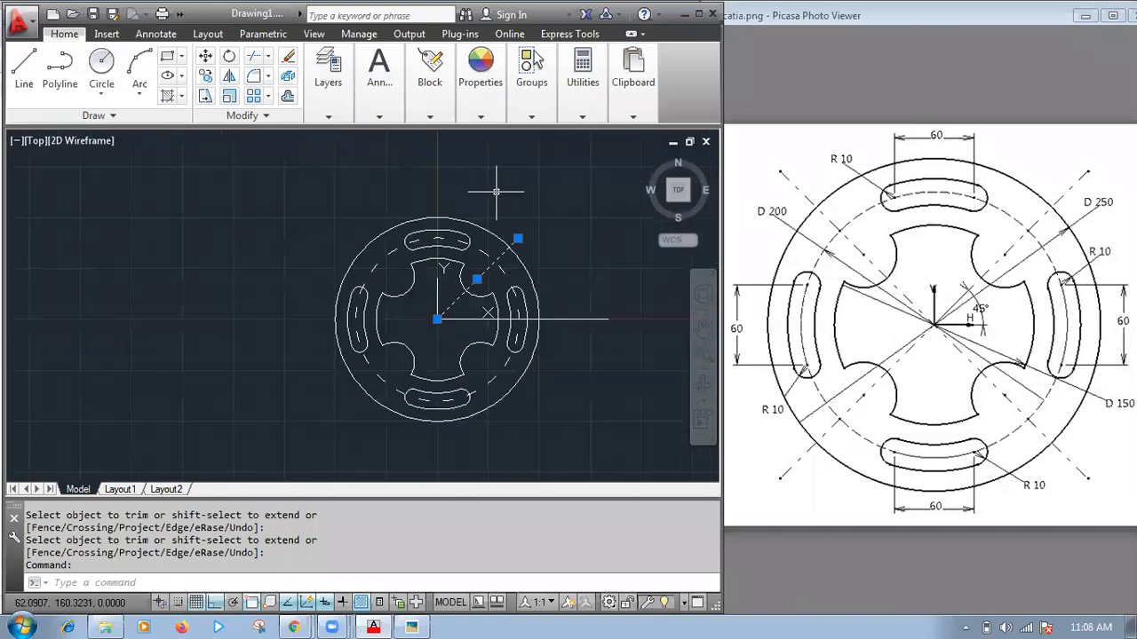
key(Escape)
- Mirror the diagonal line through the plate's center to the opposite side, keeping the source line
text(mi)
key(Return)
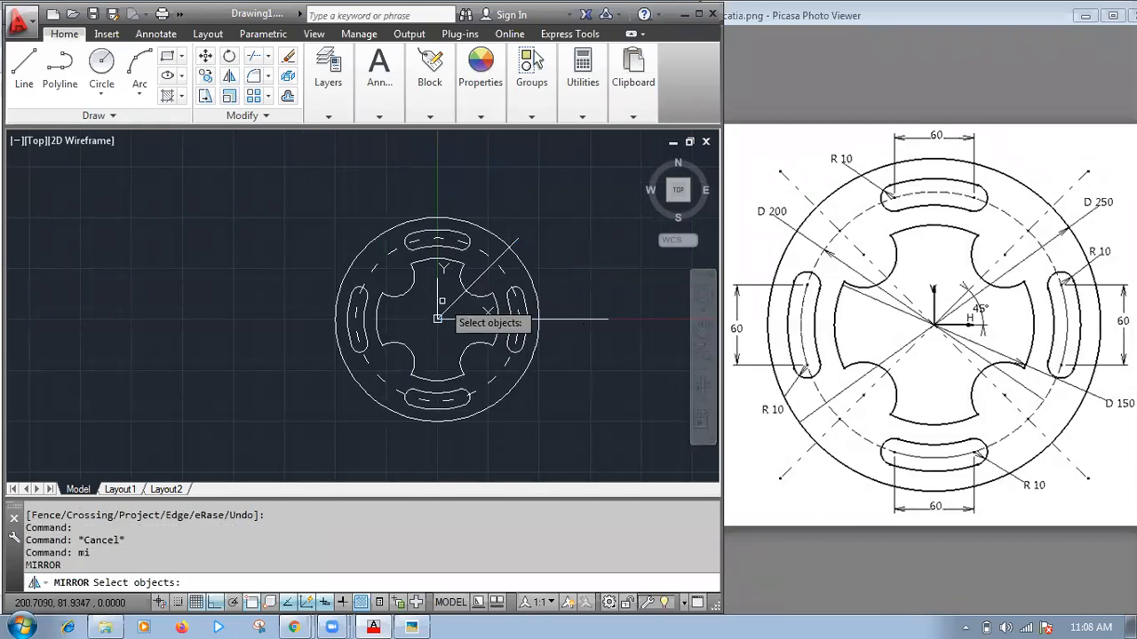
click(453, 303)
key(Return)
click(437, 317)
click(479, 364)
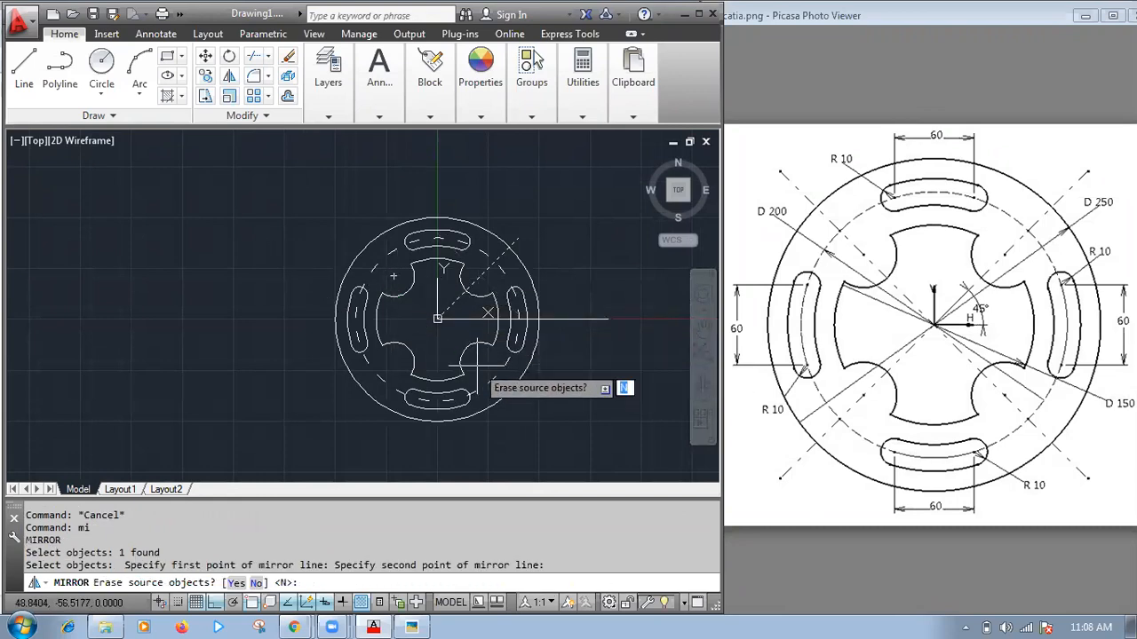
key(Return)
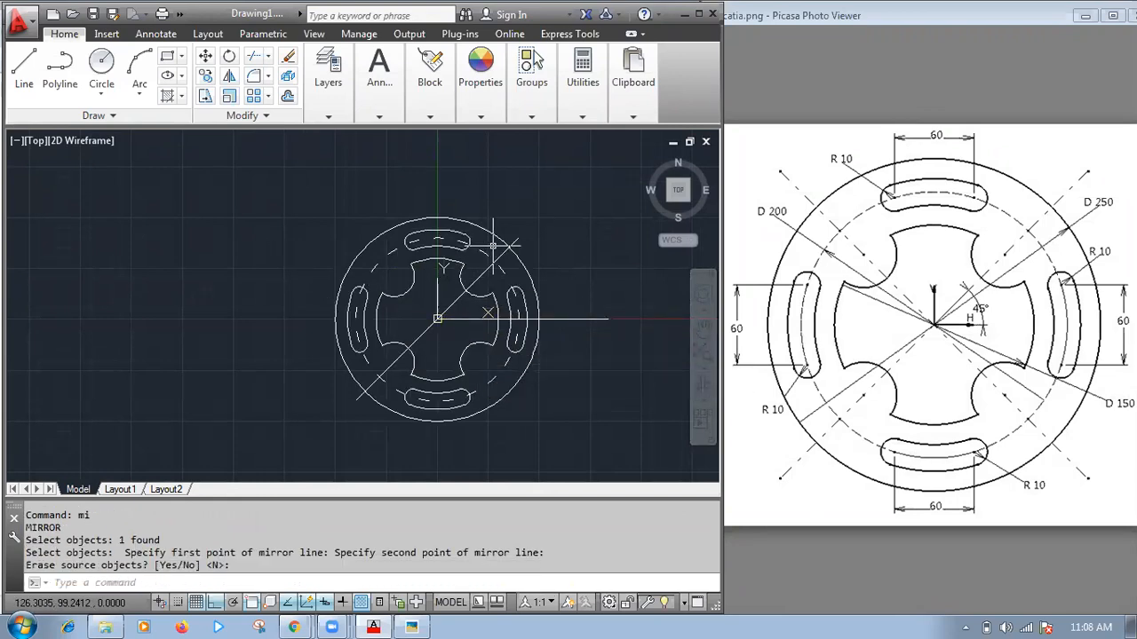
- Join the diagonal line and its mirrored copy into a single line across the plate
text(r)
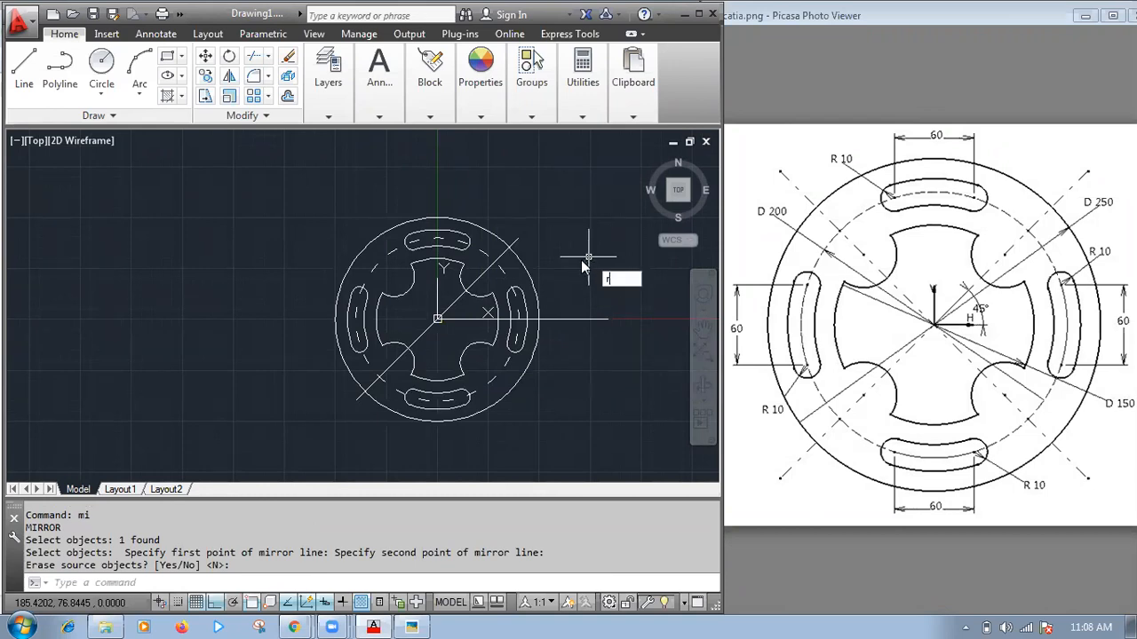
text(o)
key(Escape)
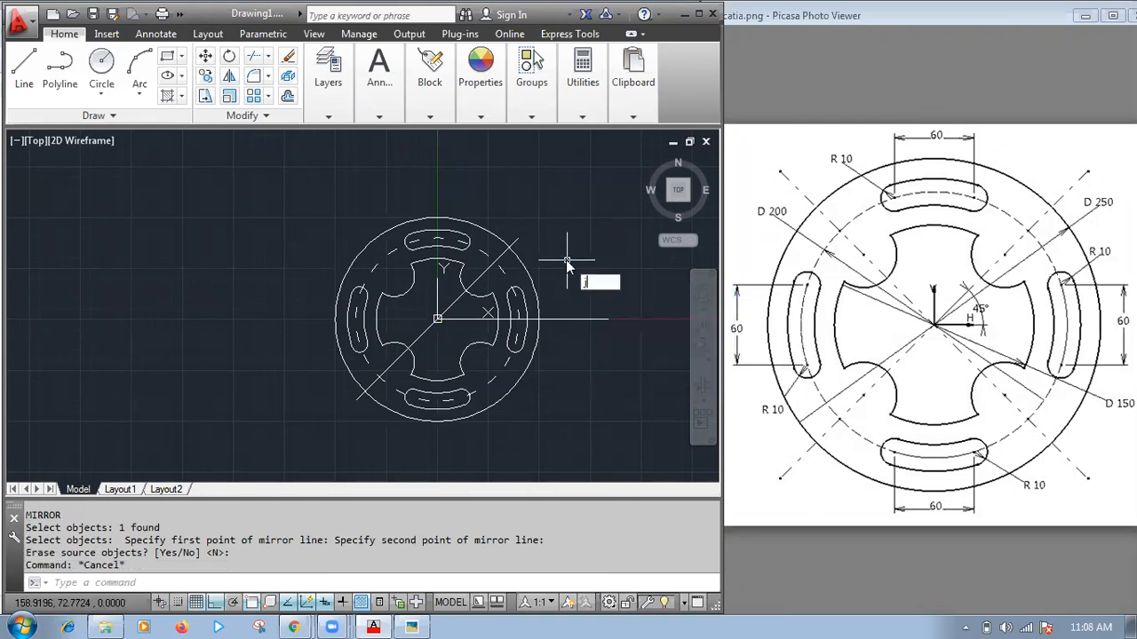
text(j)
key(Return)
click(486, 269)
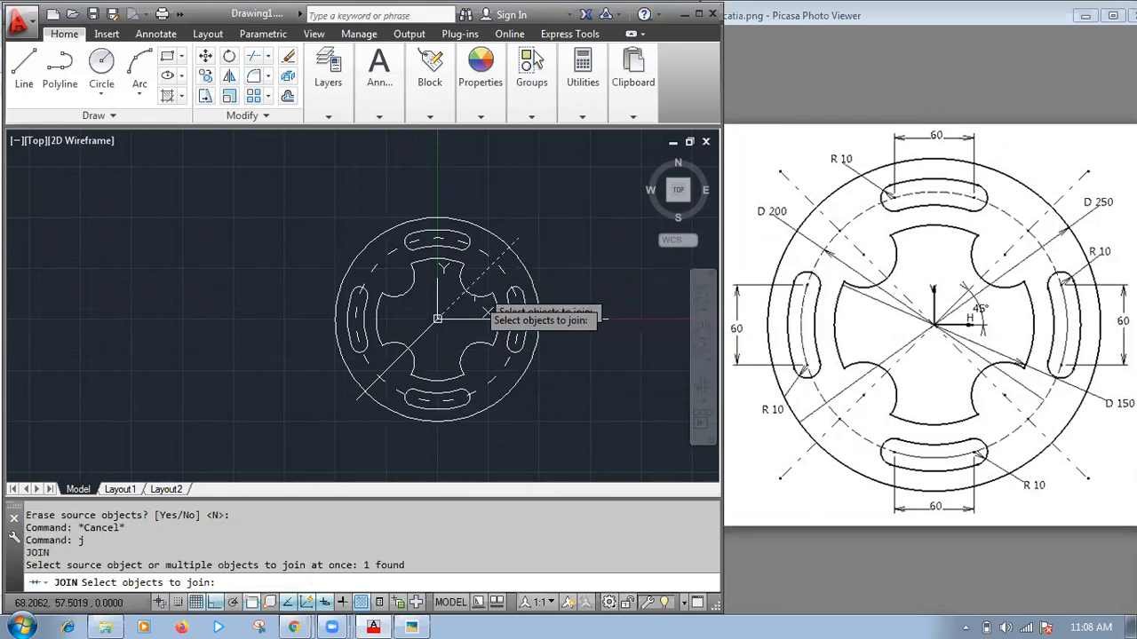
click(404, 351)
key(Return)
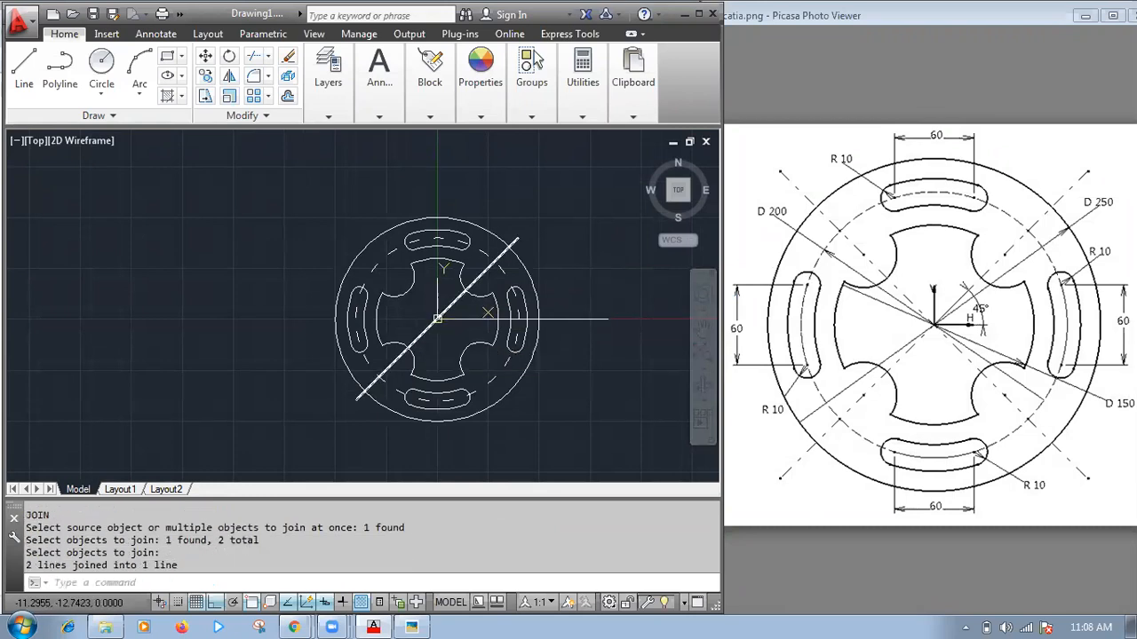
- Rotate the joined diagonal line 90 degrees about the plate's center
text(ro)
key(Return)
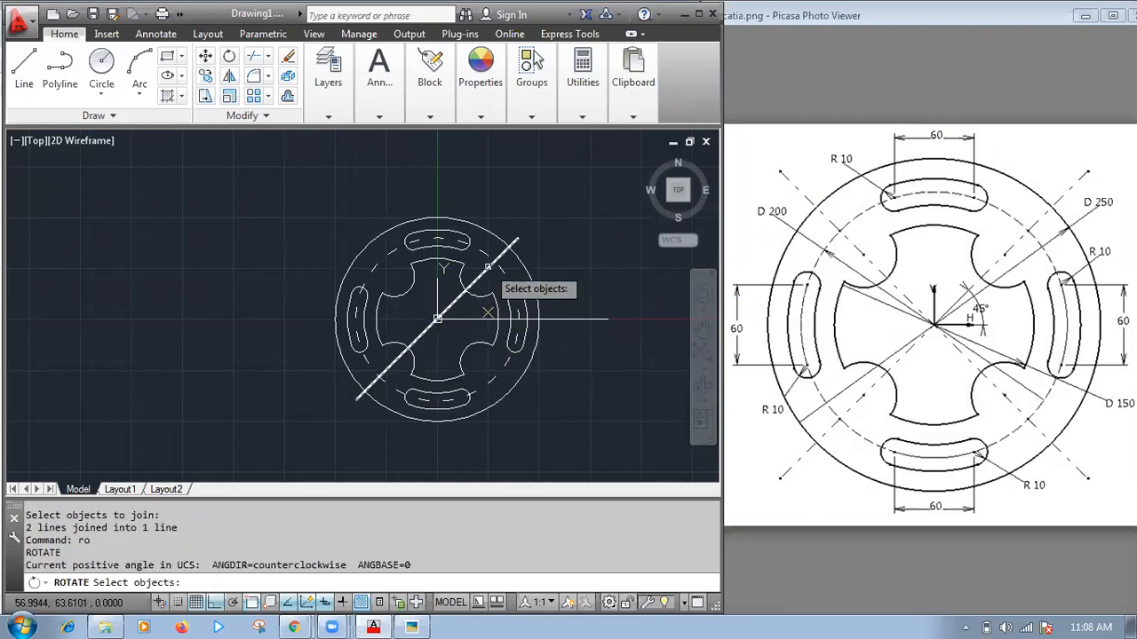
click(502, 253)
key(Return)
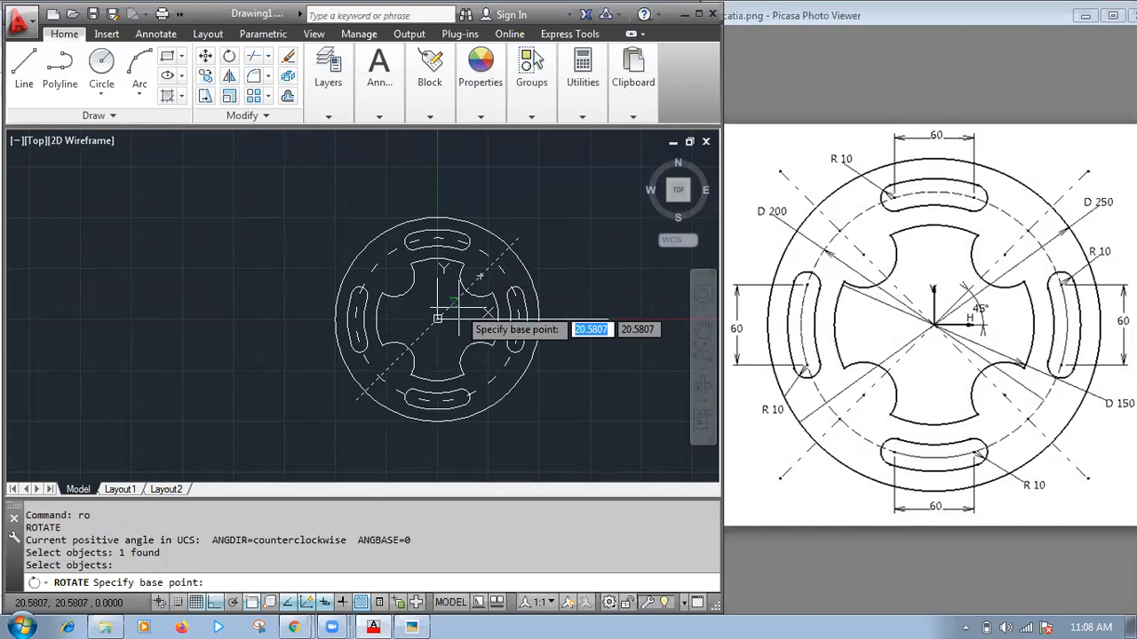
click(437, 318)
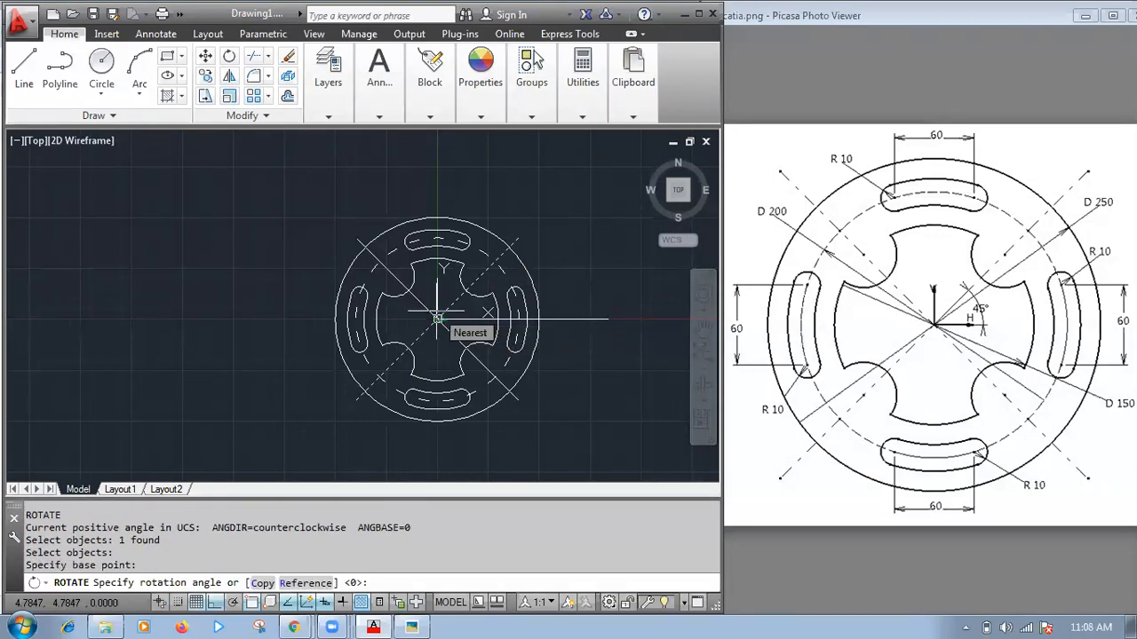
text(90)
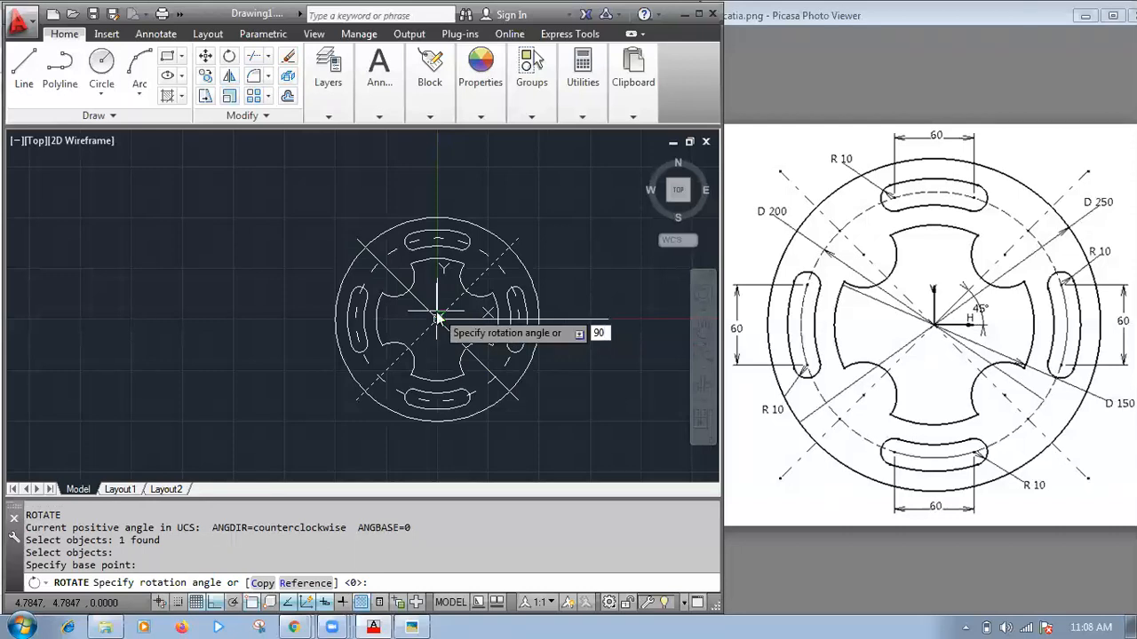
key(Return)
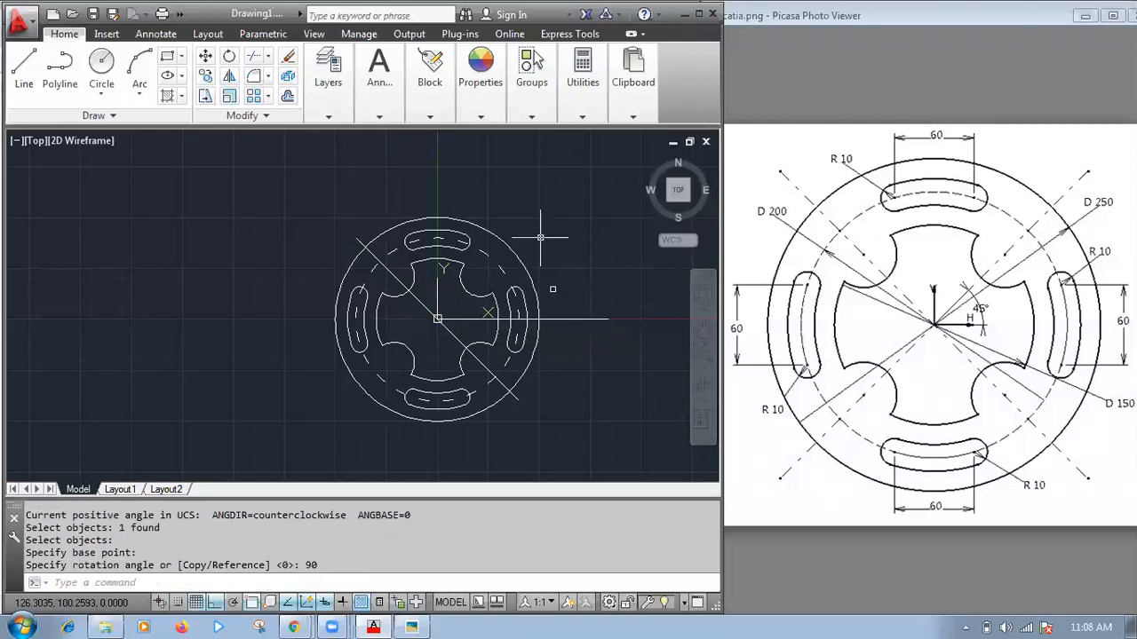
text(RO)
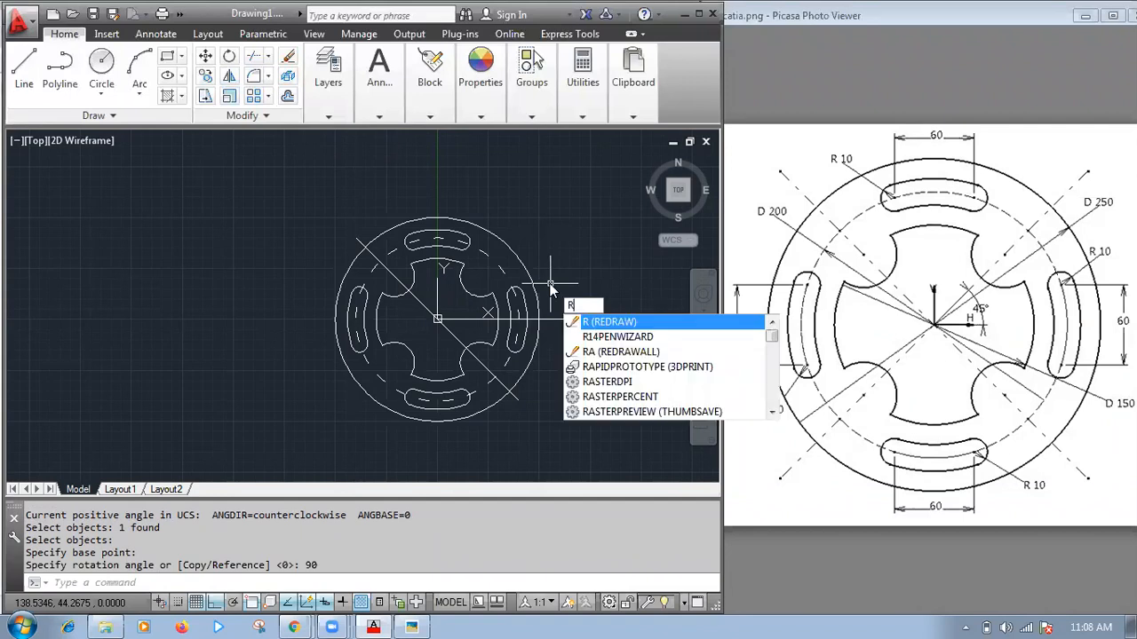
key(Return)
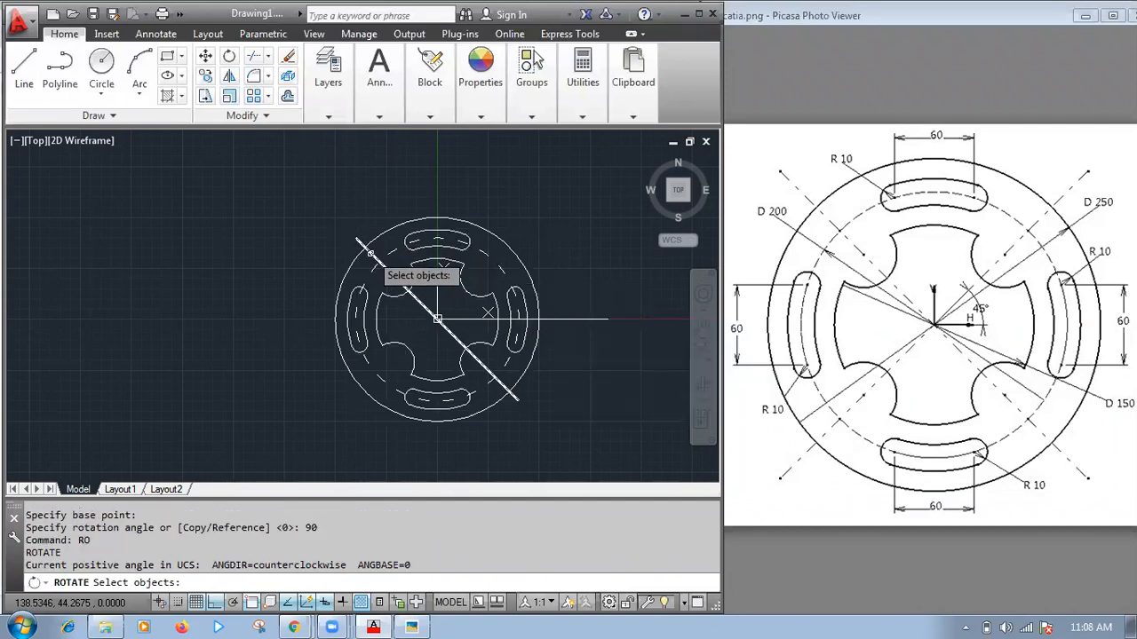
click(370, 253)
key(Return)
click(437, 318)
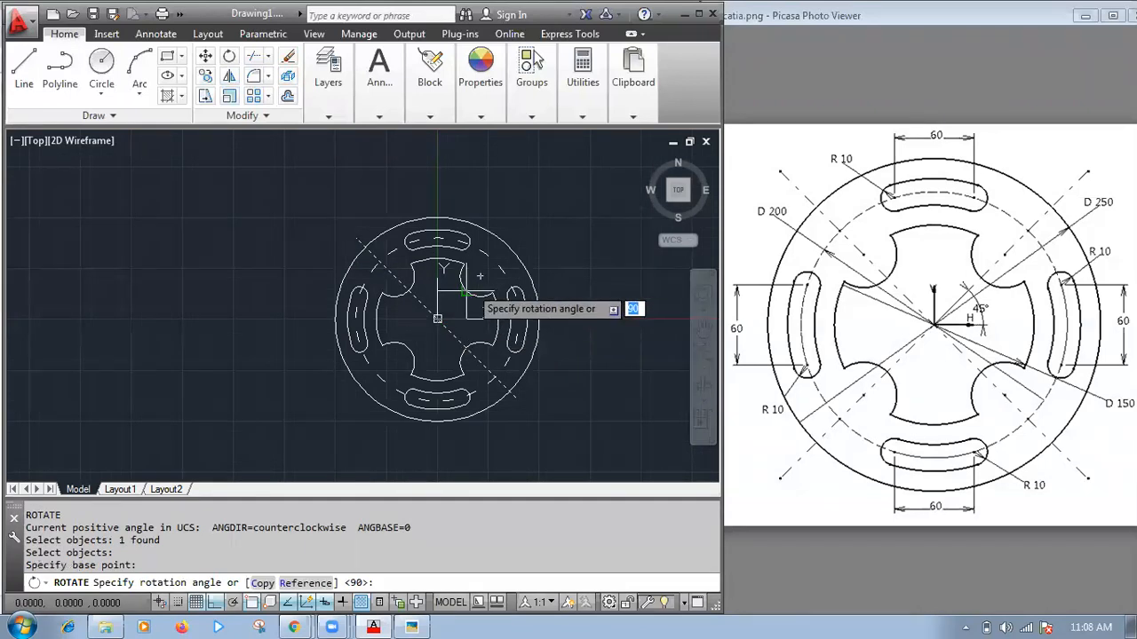
key(Escape)
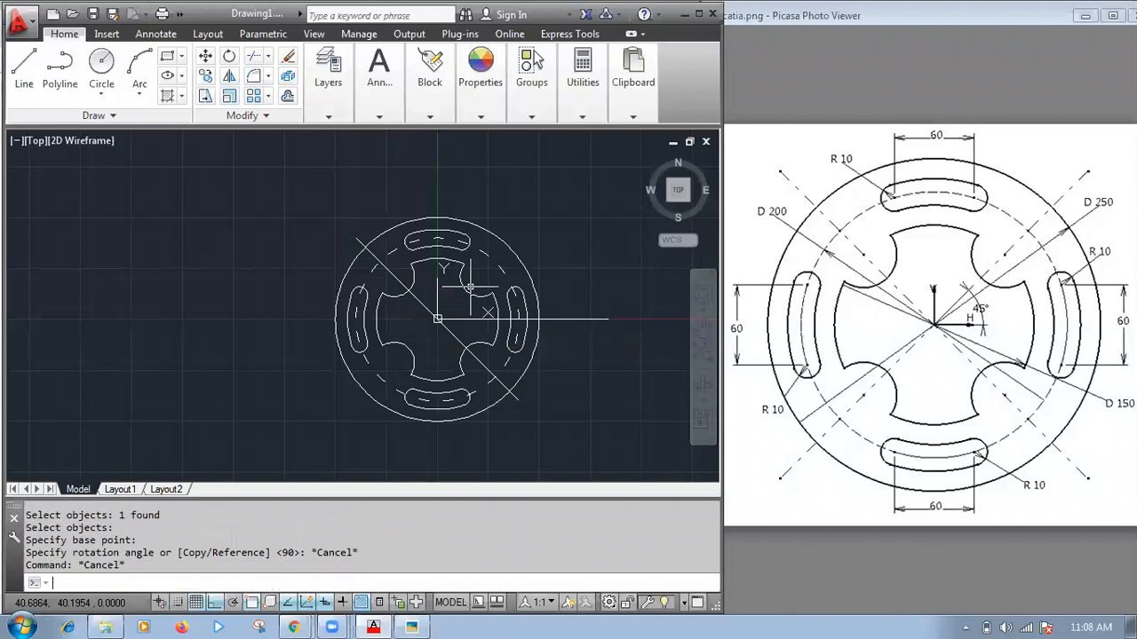
- Rotate a copy of the diagonal line 90 degrees about the plate's center, keeping the original line
text(ro)
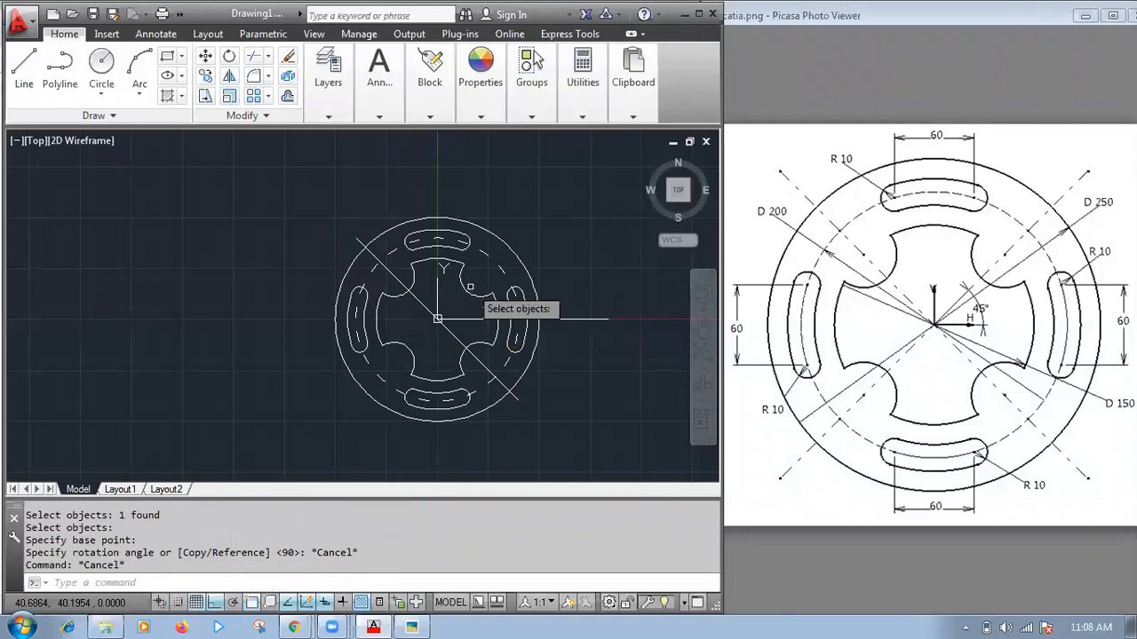
key(Return)
click(437, 318)
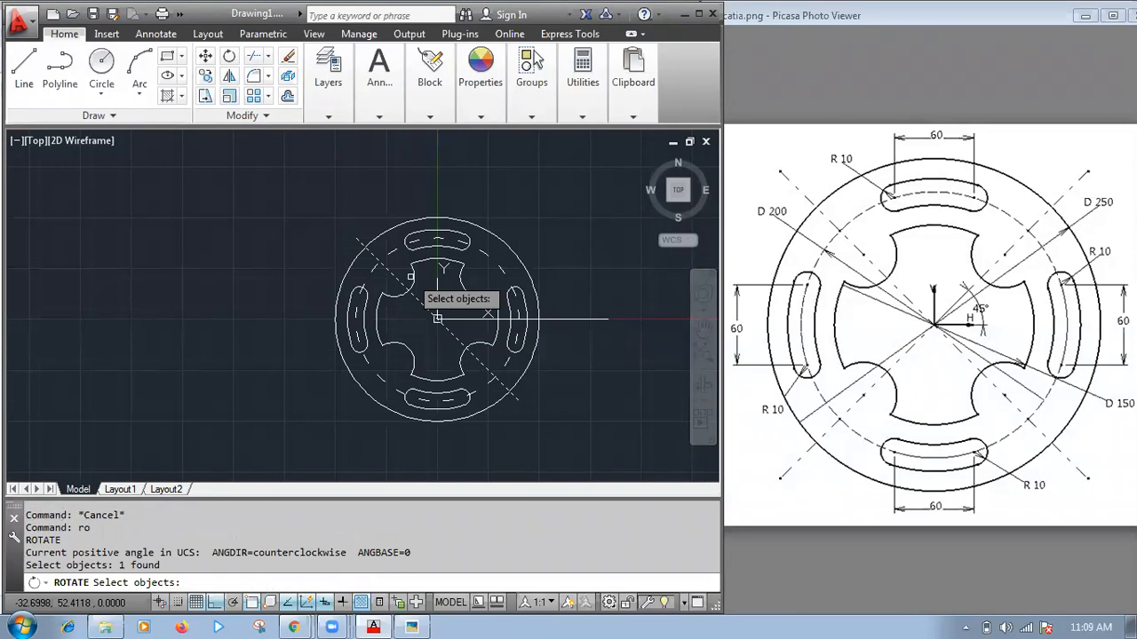
key(Return)
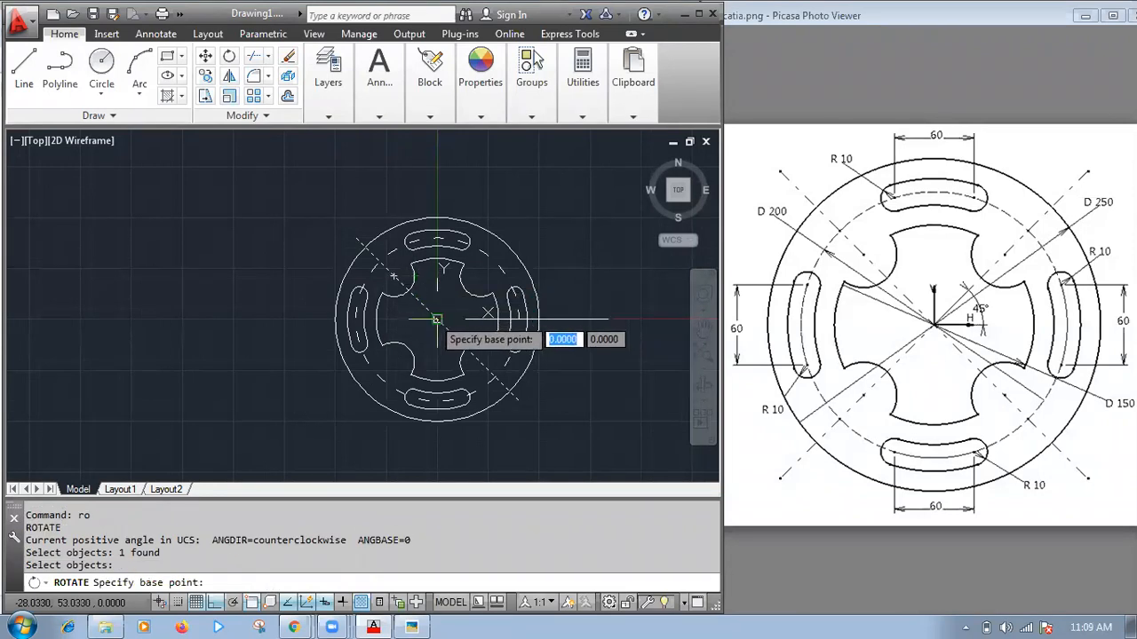
click(437, 318)
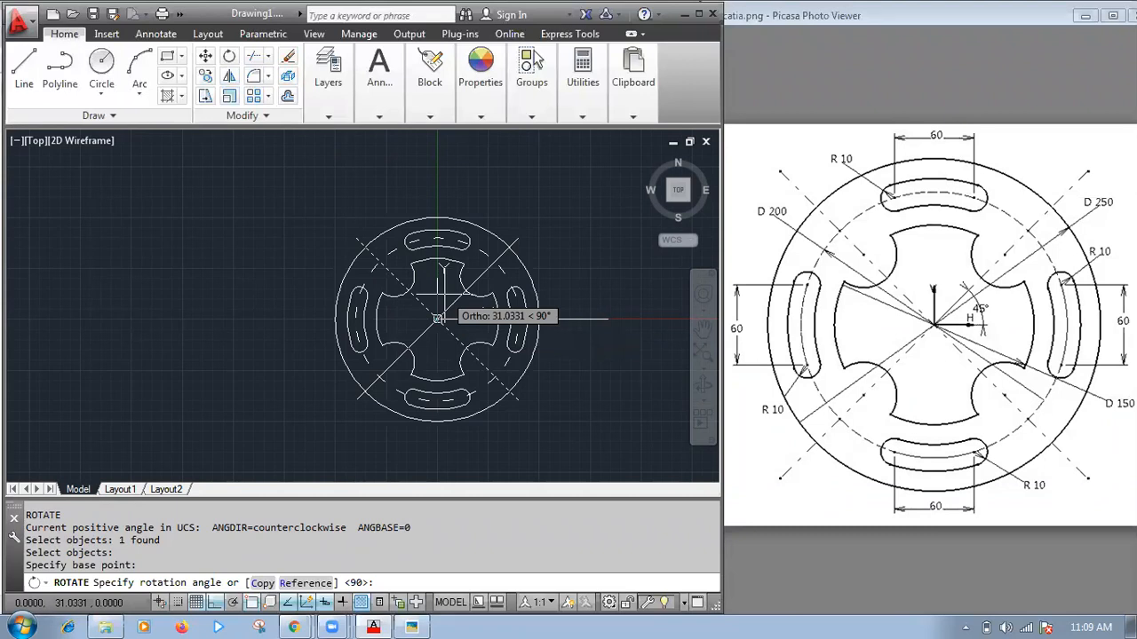
text(c)
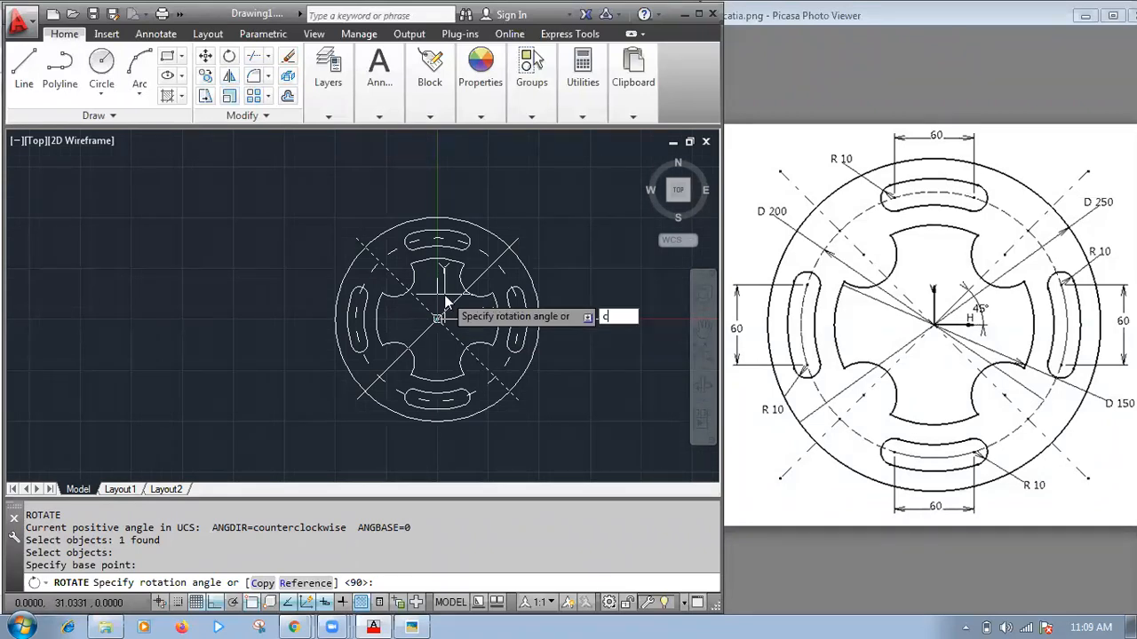
key(Return)
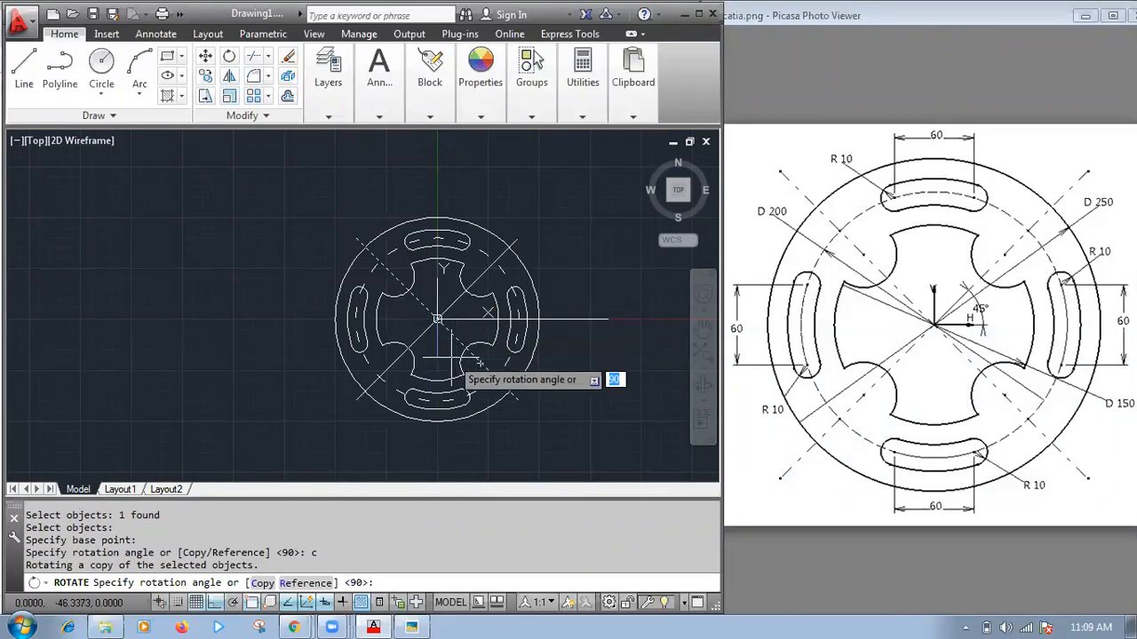
click(525, 230)
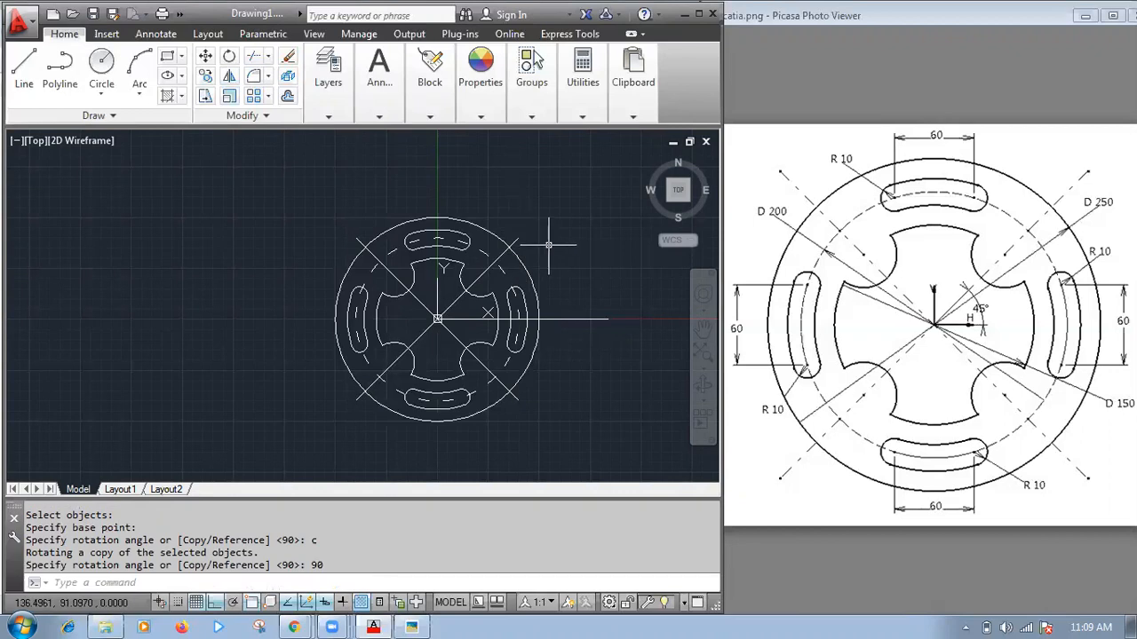
- Change the linetype of both crossing diagonal lines to CENTER
key(ctrl+1)
click(497, 380)
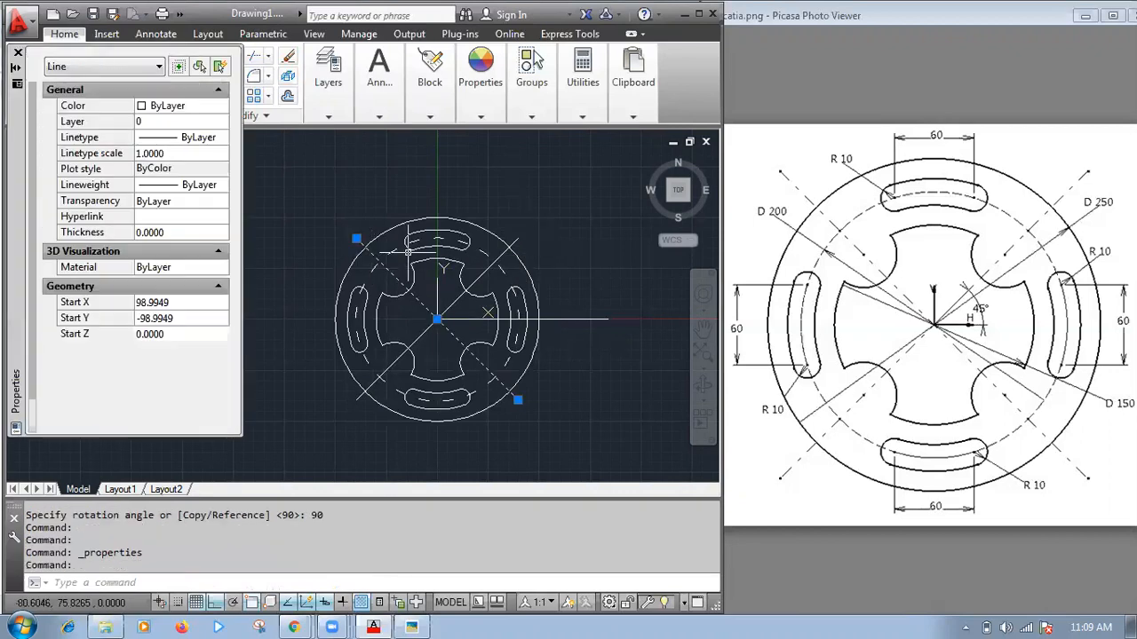
click(516, 239)
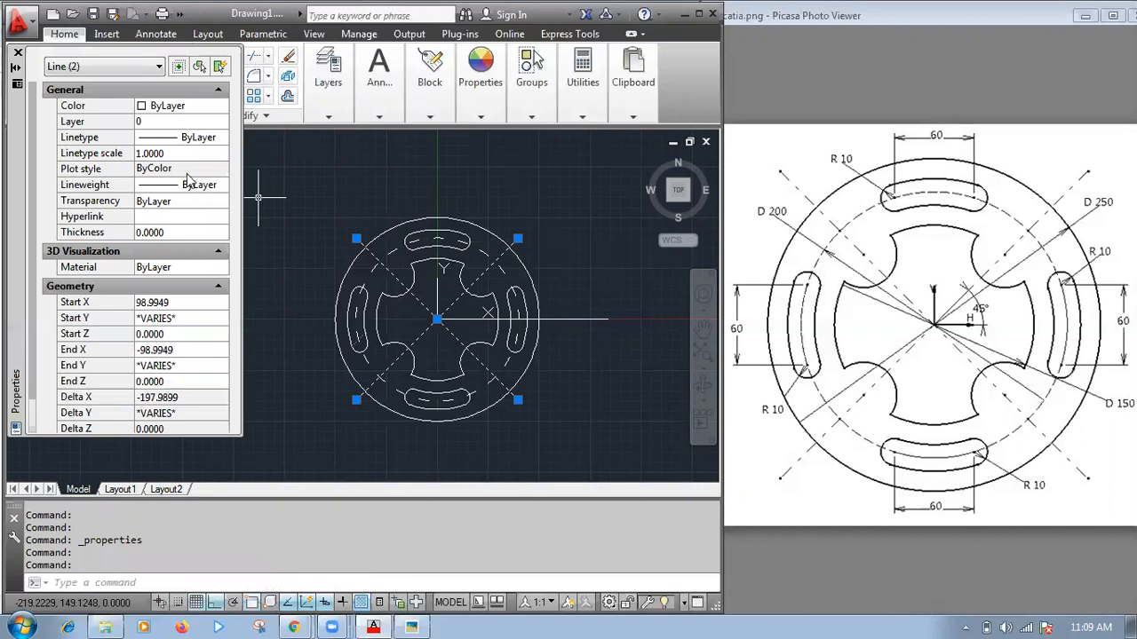
click(194, 139)
click(193, 139)
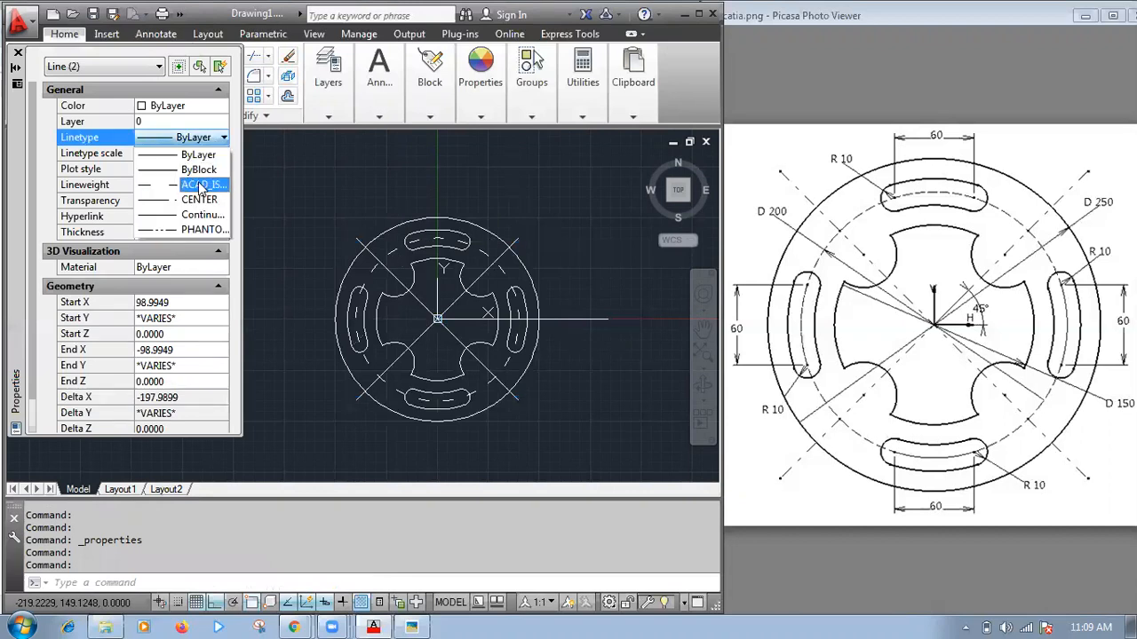
click(192, 200)
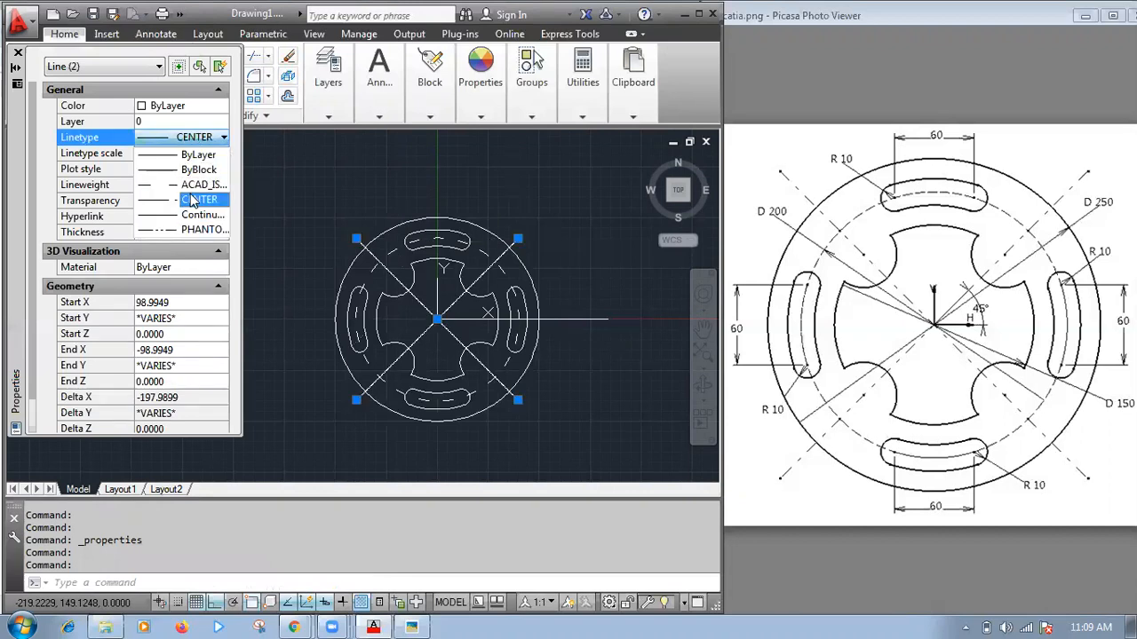
click(18, 53)
key(Escape)
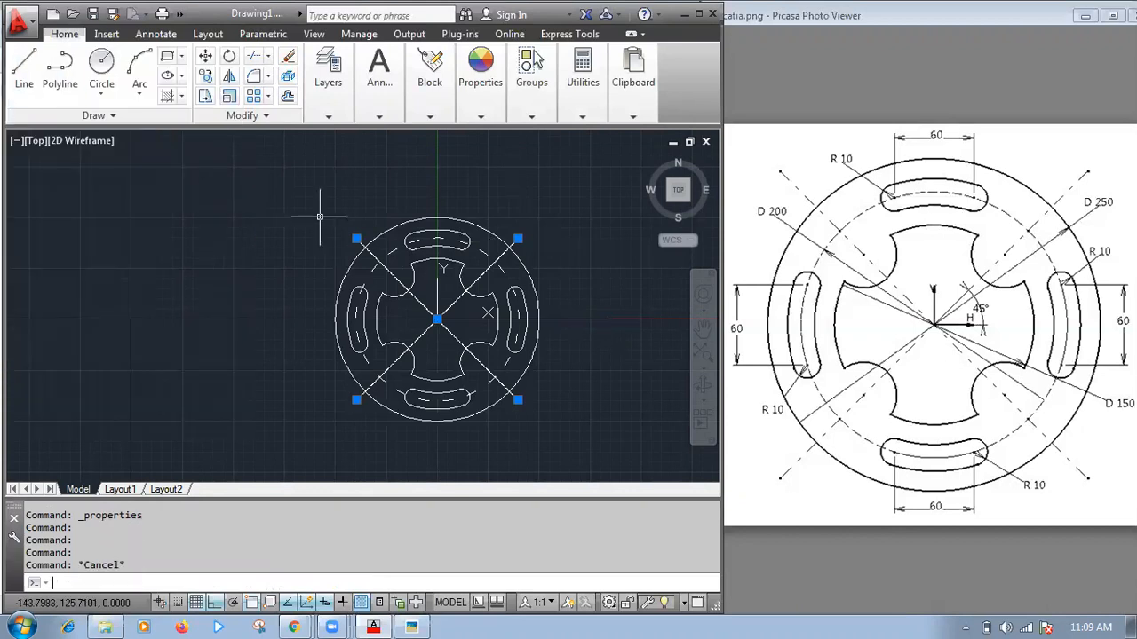
scroll(320, 216, up, 8)
scroll(464, 233, down, 8)
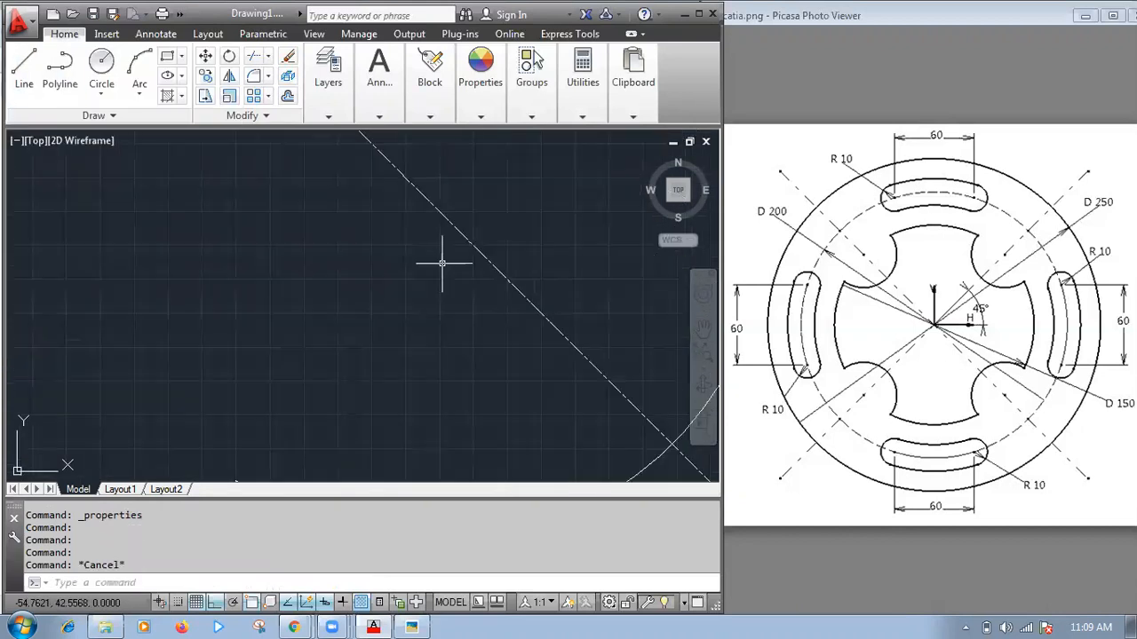
scroll(430, 259, up, 6)
scroll(521, 254, down, 4)
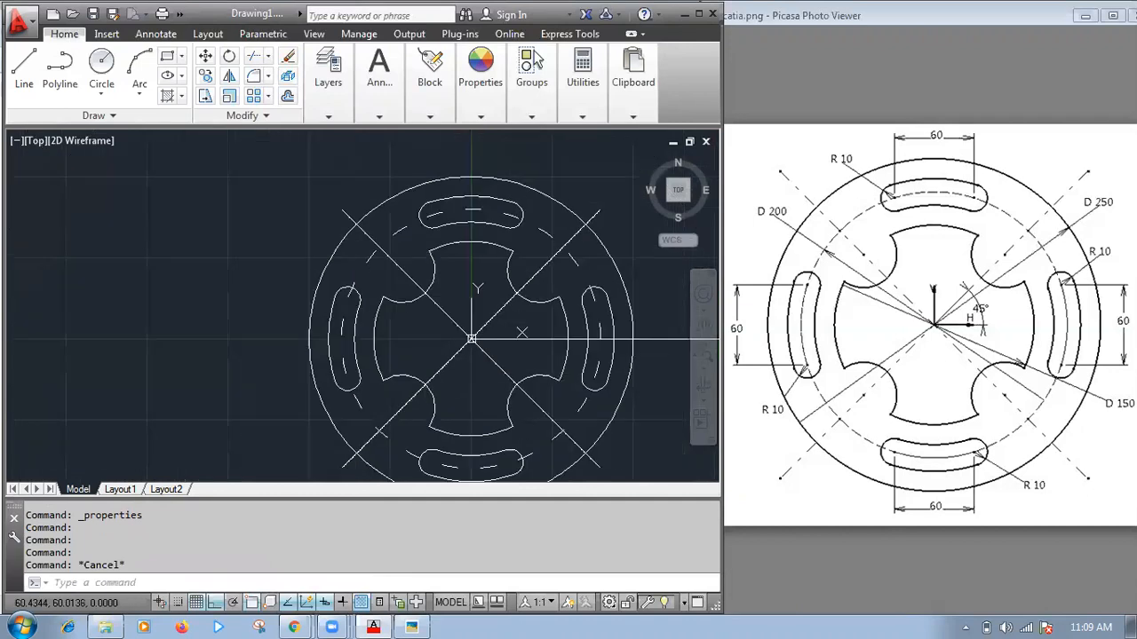
- Try a linetype scale of 10 on both diagonal centerlines, and set it to 20
key(ctrl+1)
click(520, 287)
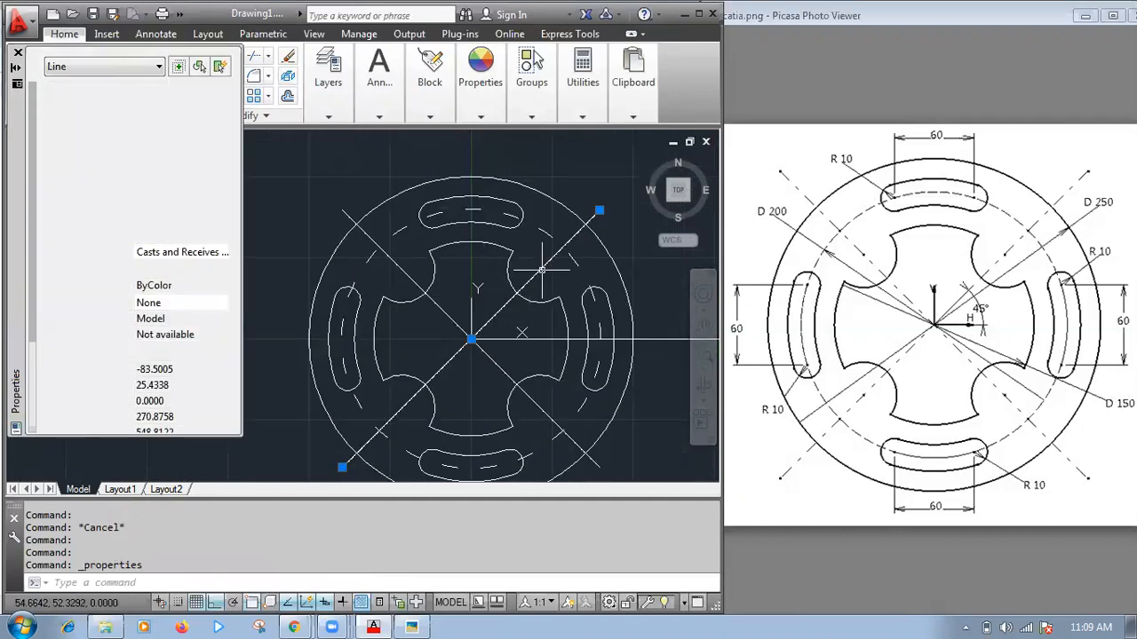
click(389, 253)
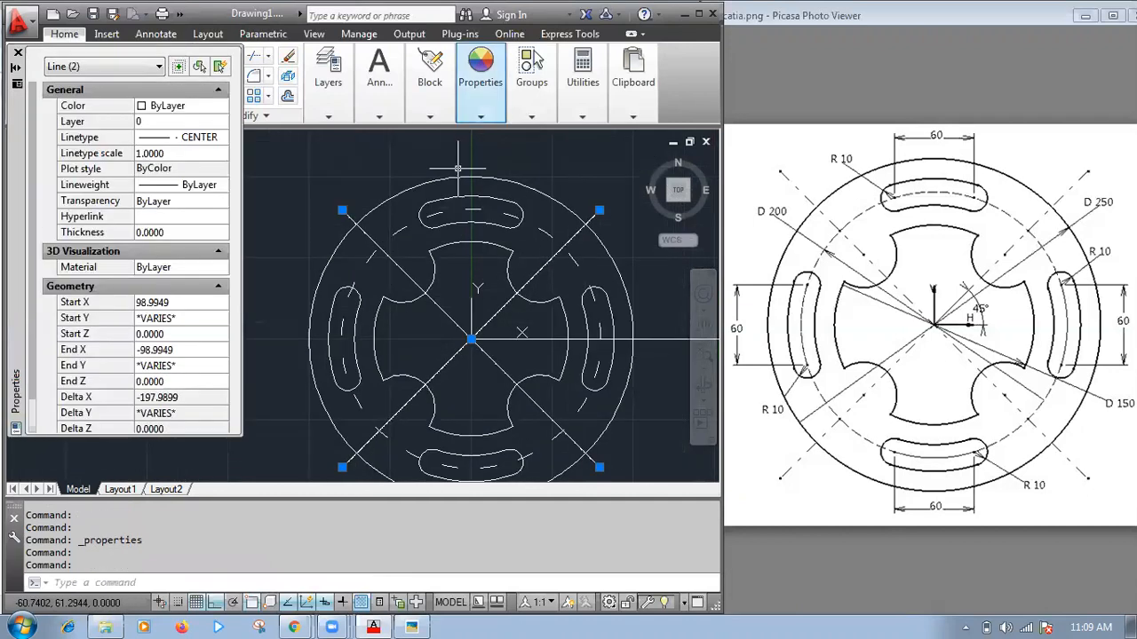
click(168, 153)
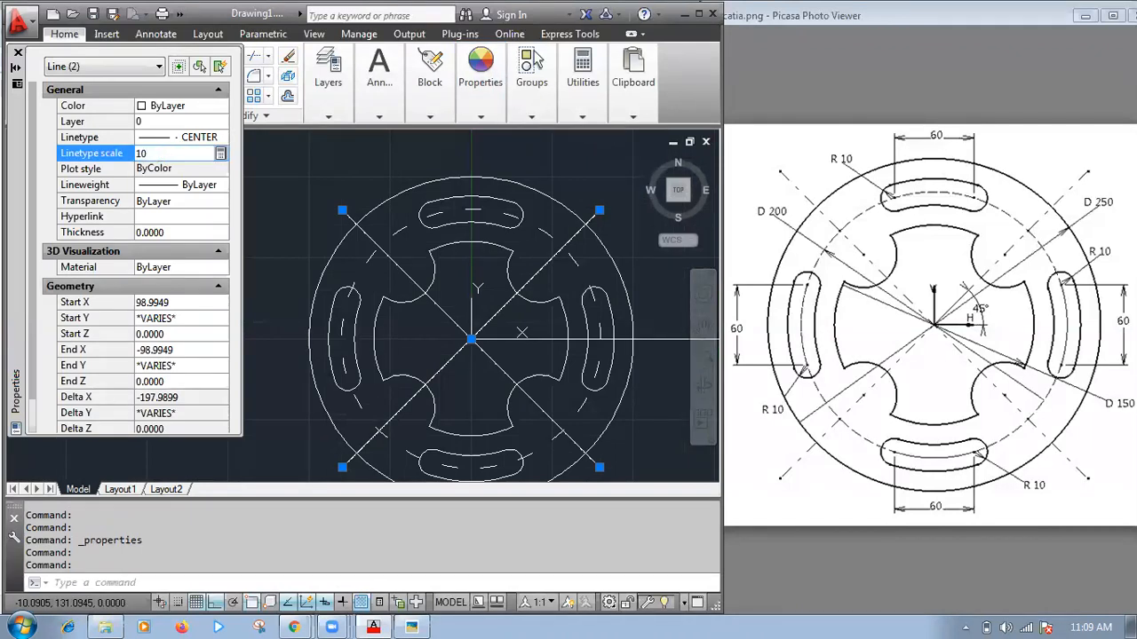
key(Return)
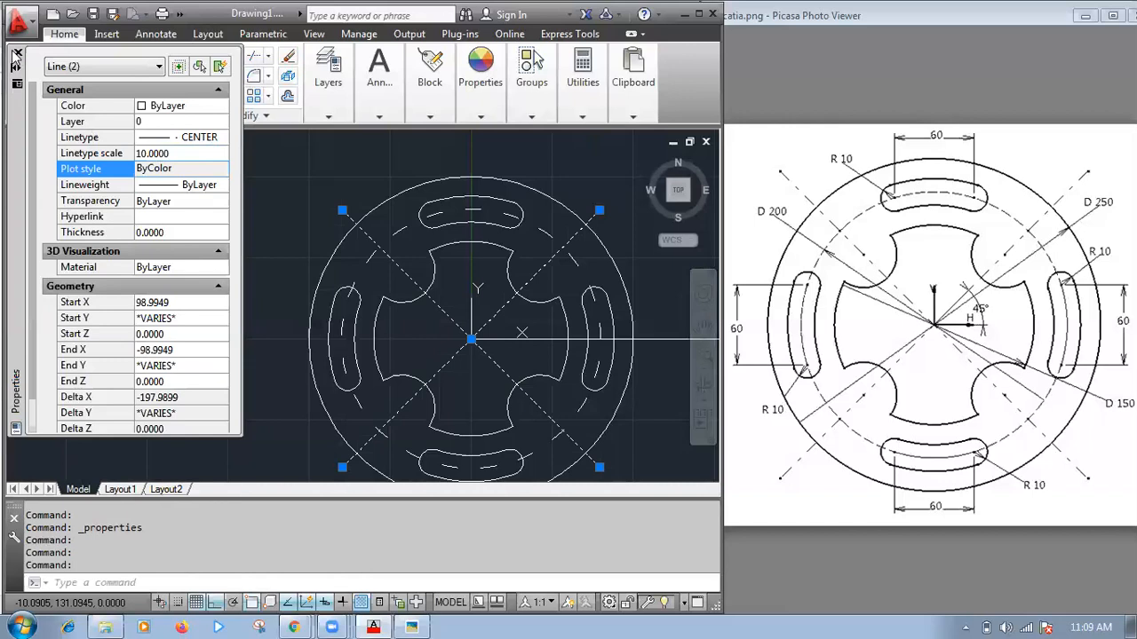
key(Up)
text(20)
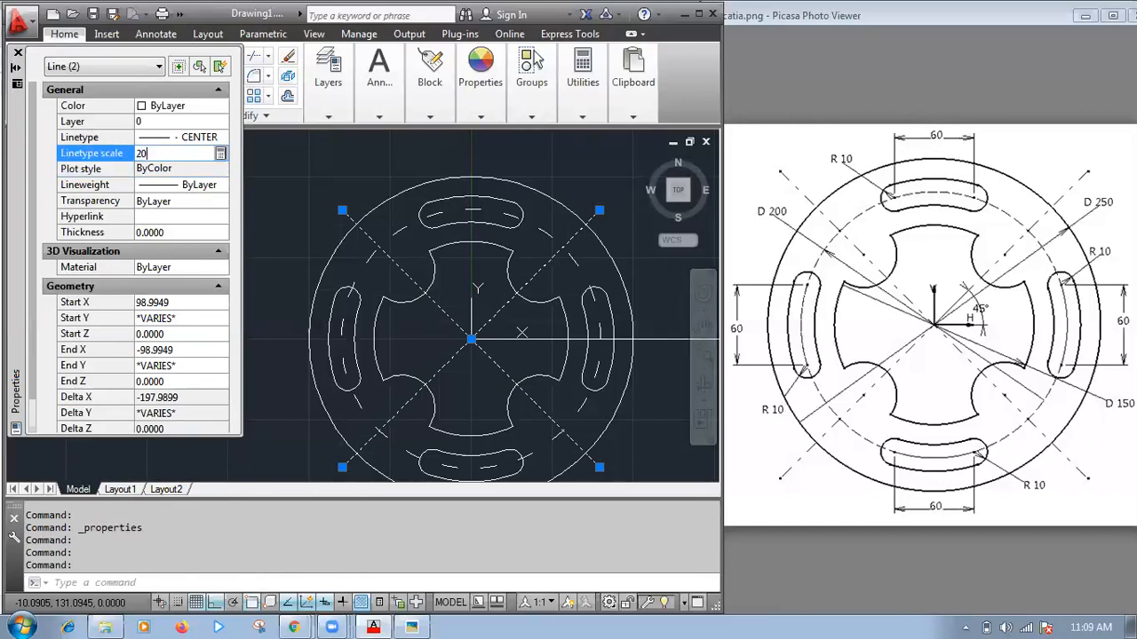
key(Return)
click(18, 53)
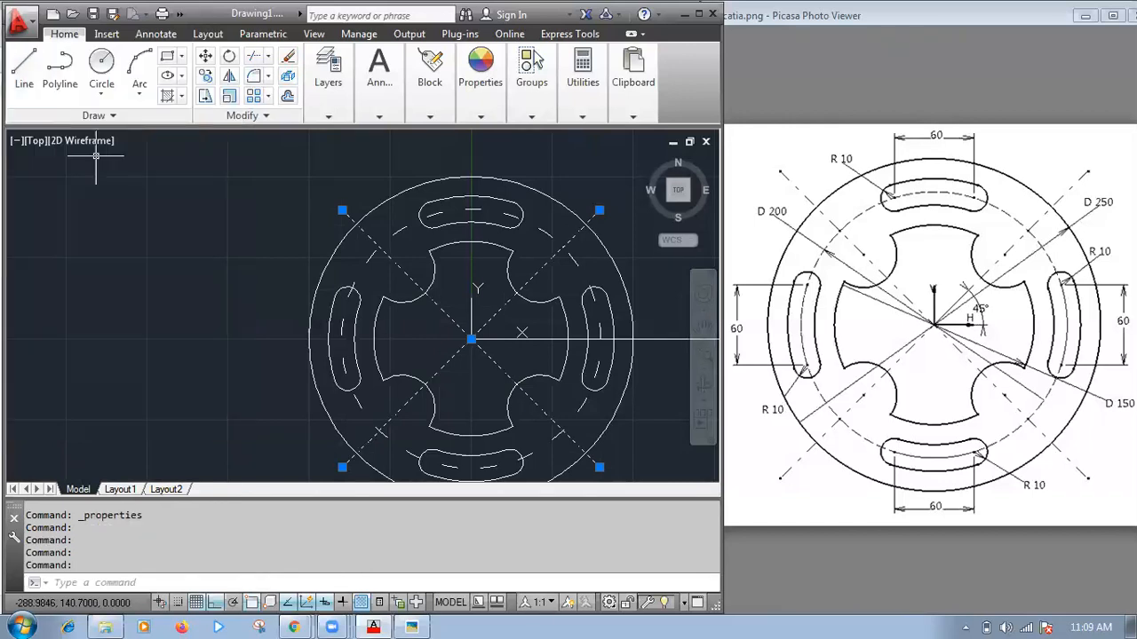
key(Escape)
key(Escape)
scroll(471, 338, down, 2)
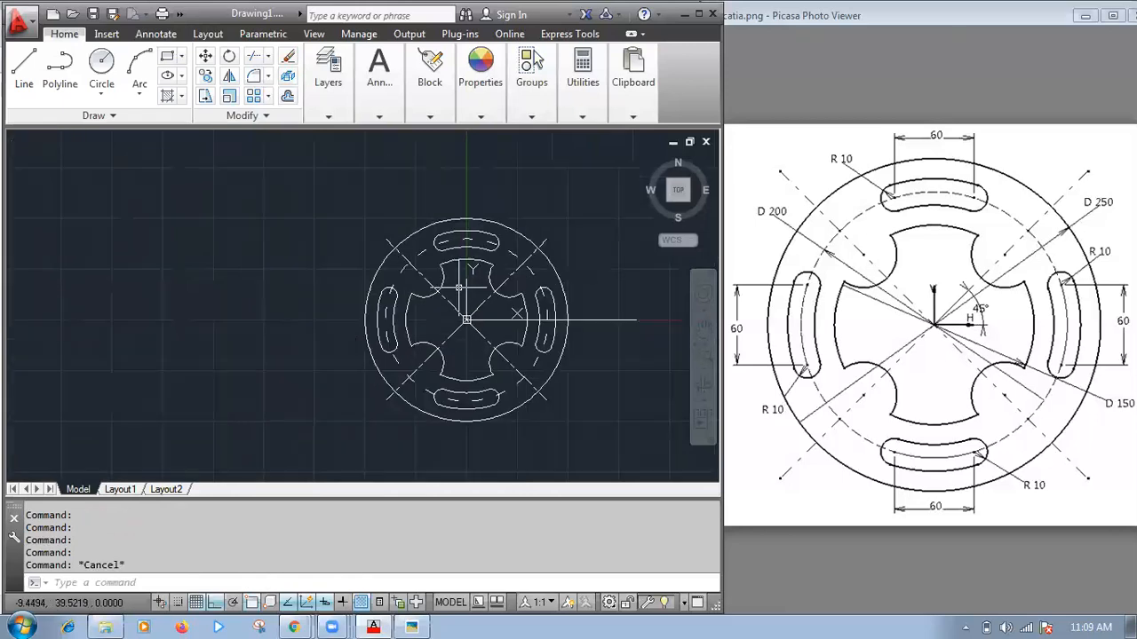
scroll(586, 262, up, 2)
scroll(586, 262, down, 2)
scroll(603, 270, up, 2)
scroll(603, 270, down, 2)
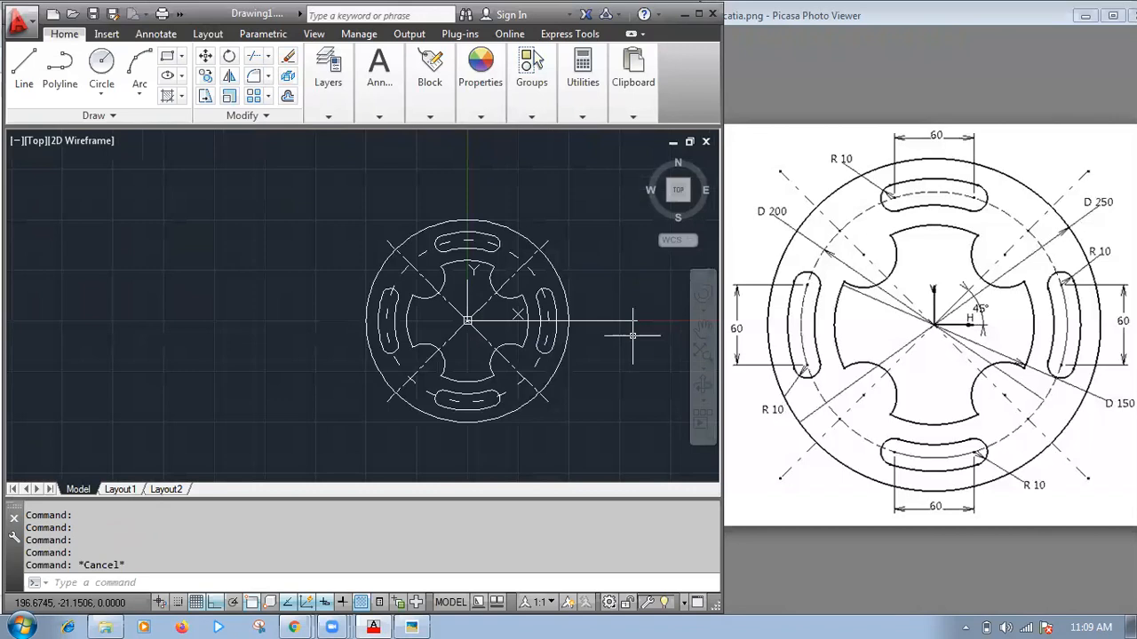
- Erase the horizontal line that runs from the plate's center out past its outer edge
text(e)
key(Return)
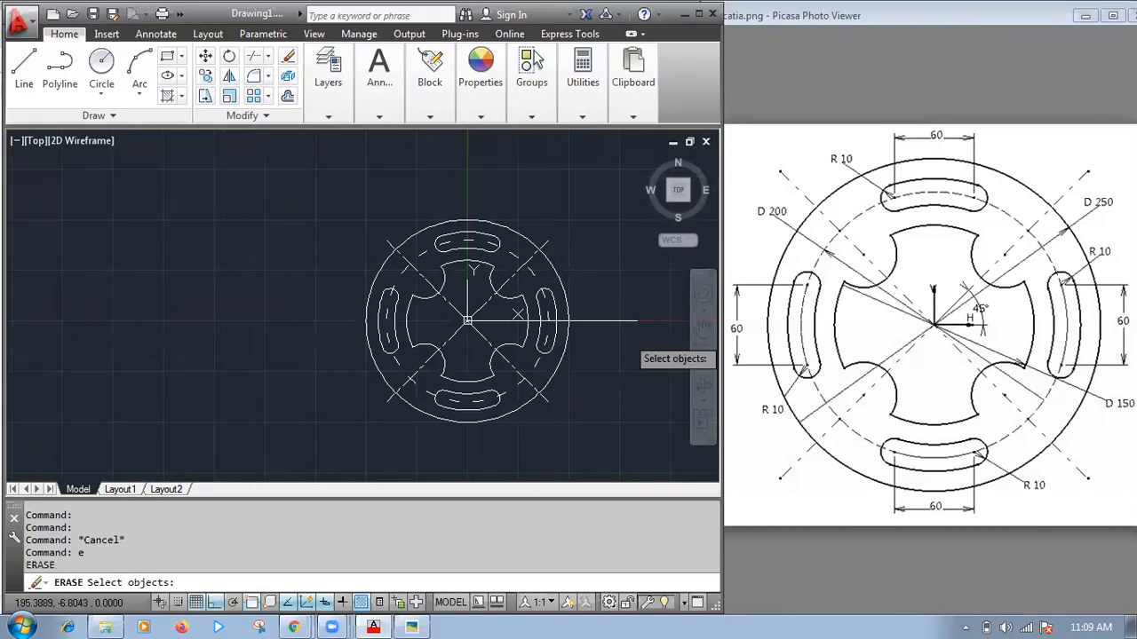
click(611, 322)
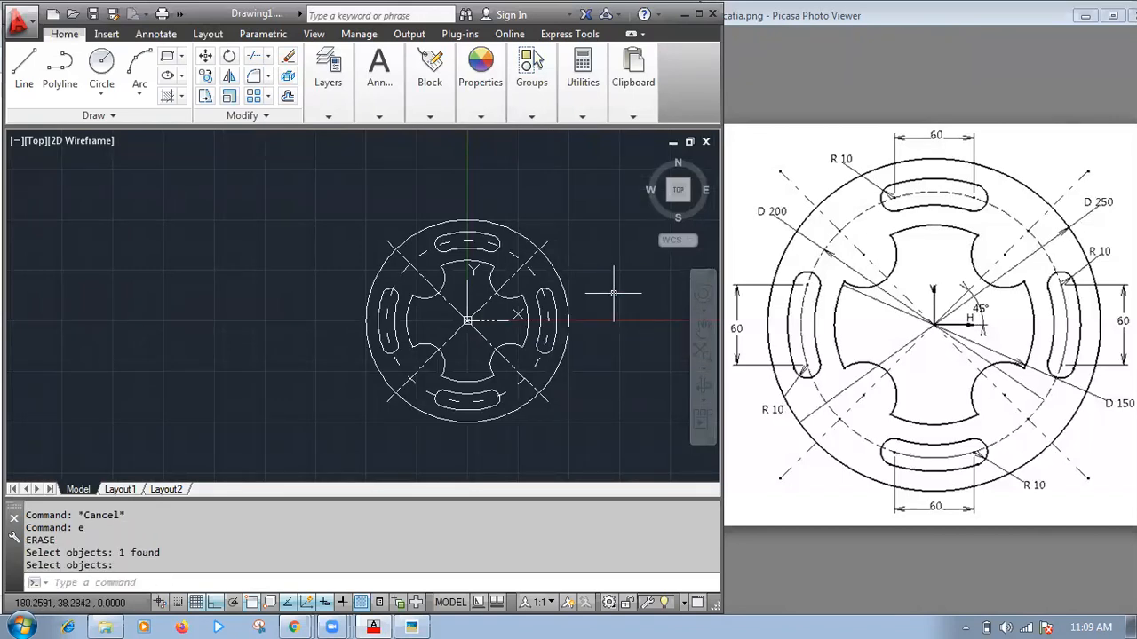
scroll(623, 263, up, 2)
scroll(623, 262, down, 2)
scroll(625, 260, up, 2)
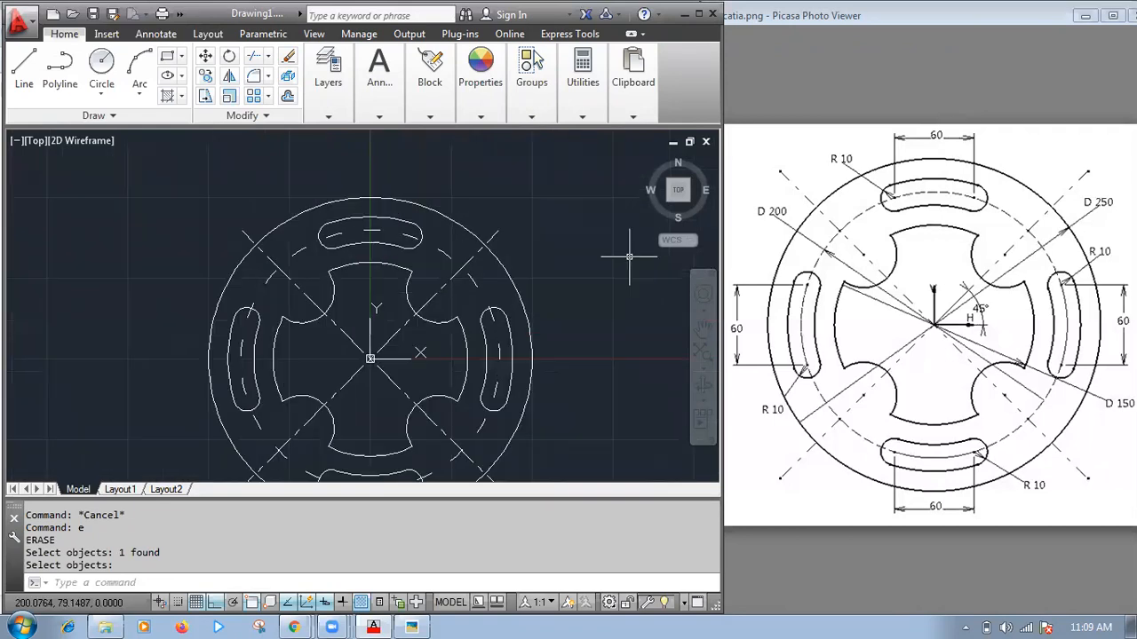
scroll(628, 256, down, 2)
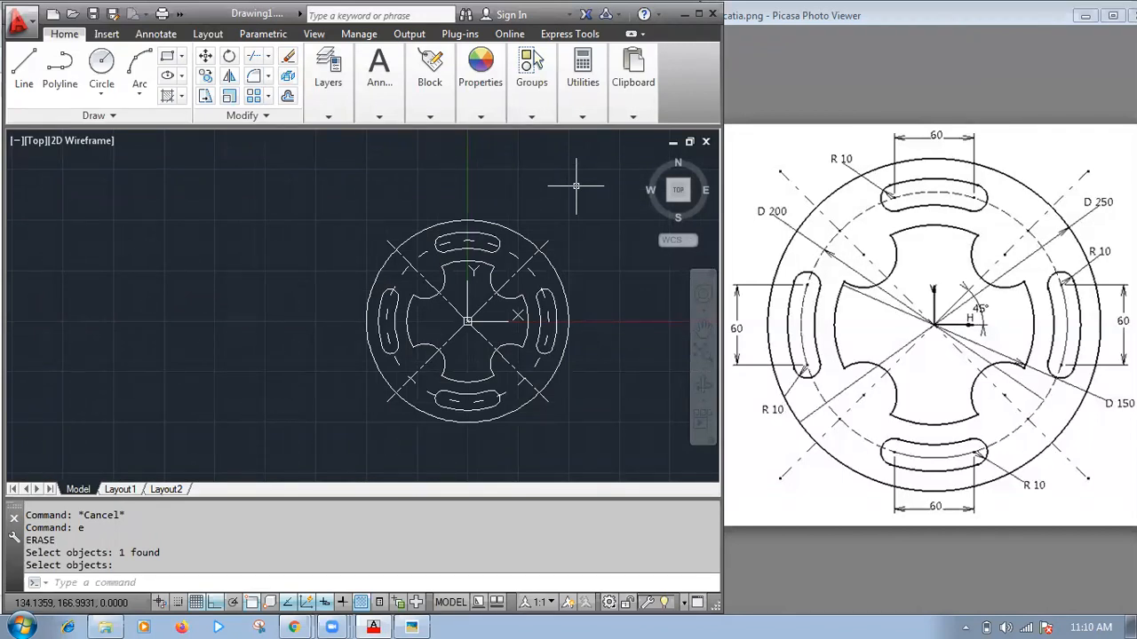
- Review the drawing's linetypes in the Linetype Manager and the loadable linetypes in acad.lin, without loading any
click(486, 111)
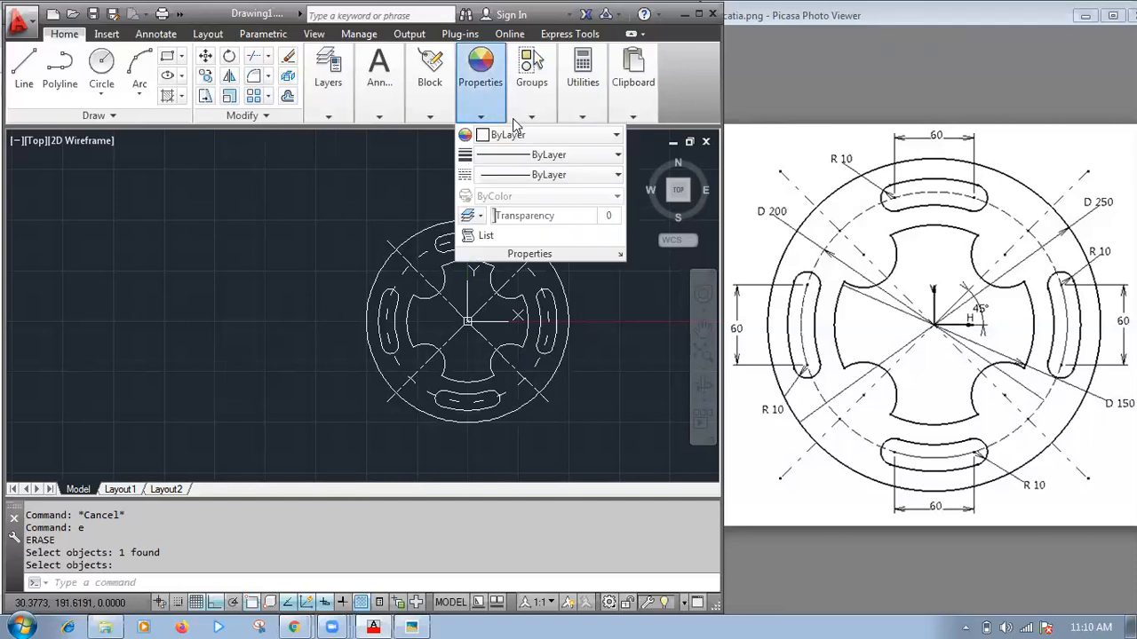
click(532, 105)
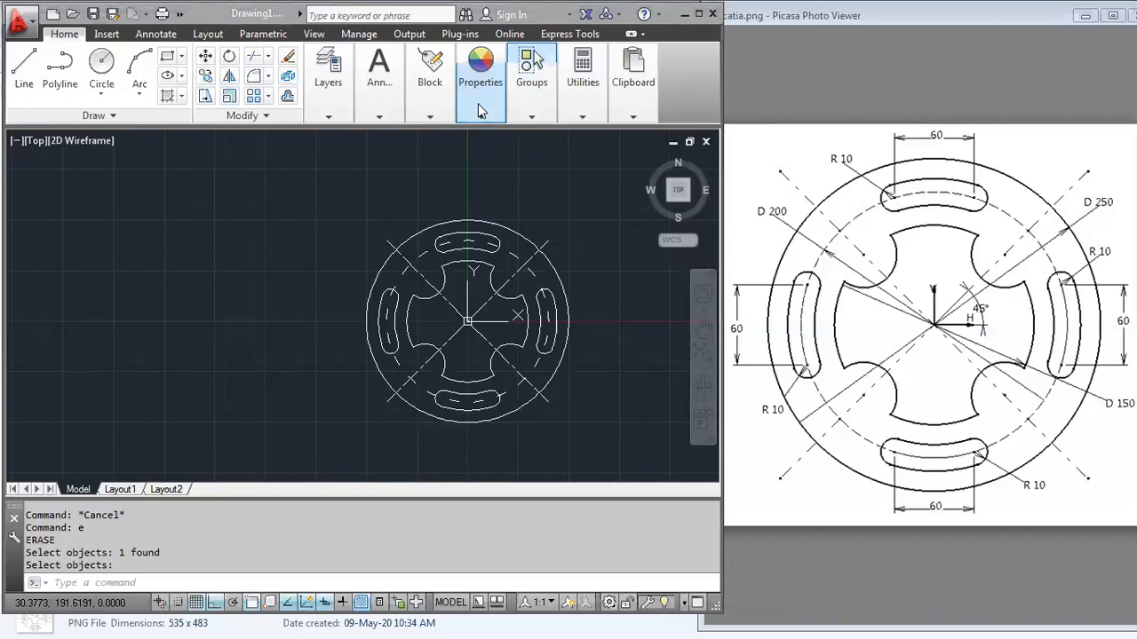
mouse_move(478, 103)
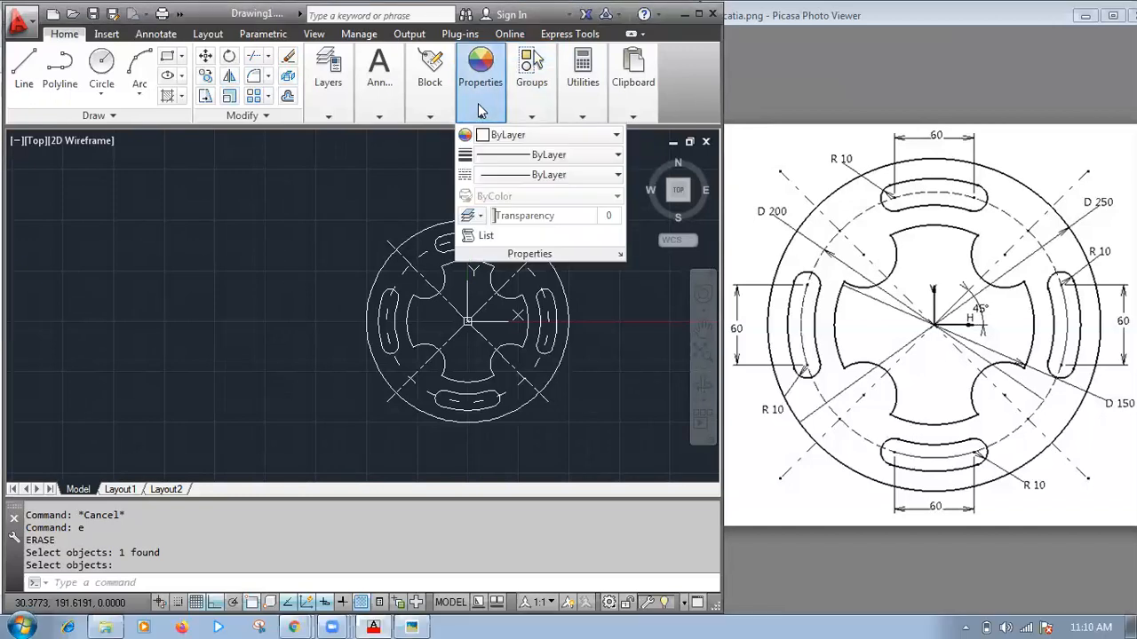
click(550, 175)
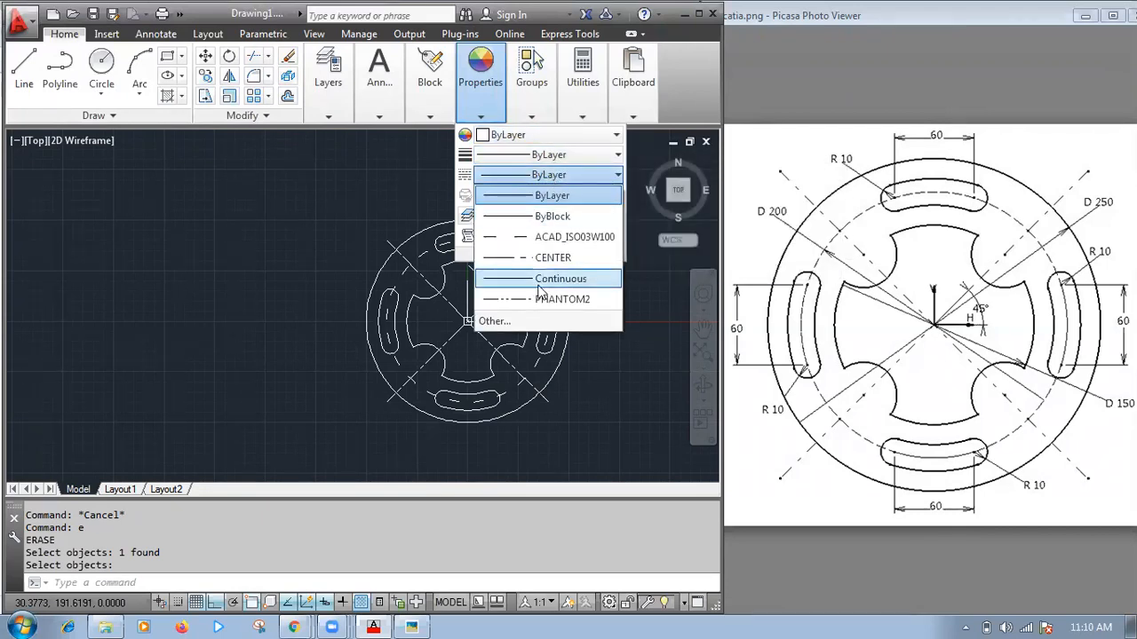
click(512, 323)
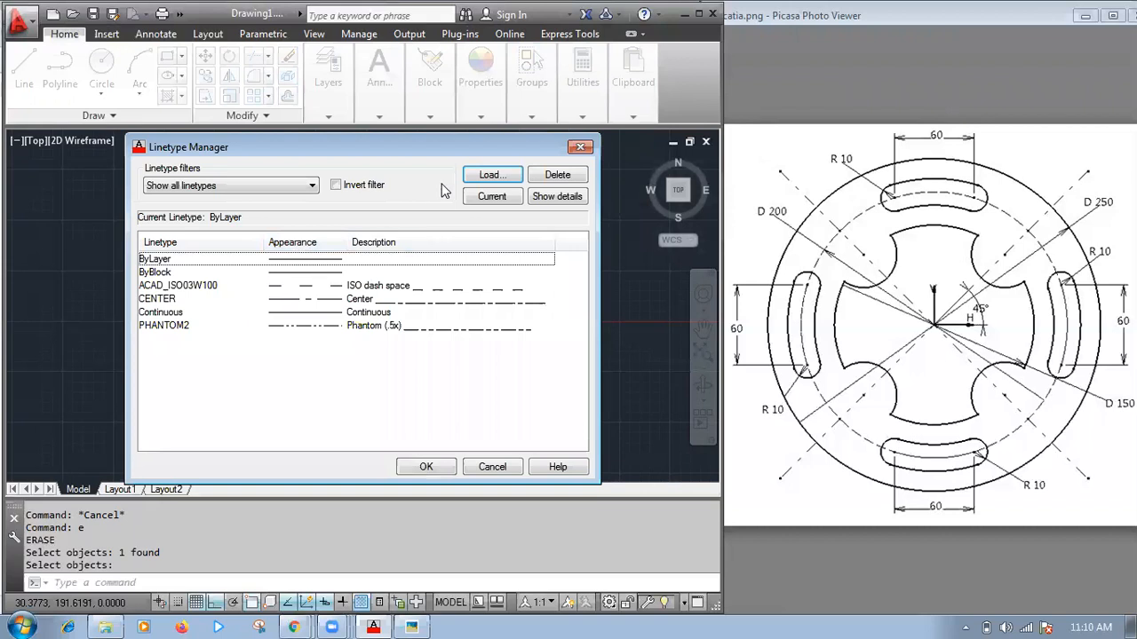
click(490, 176)
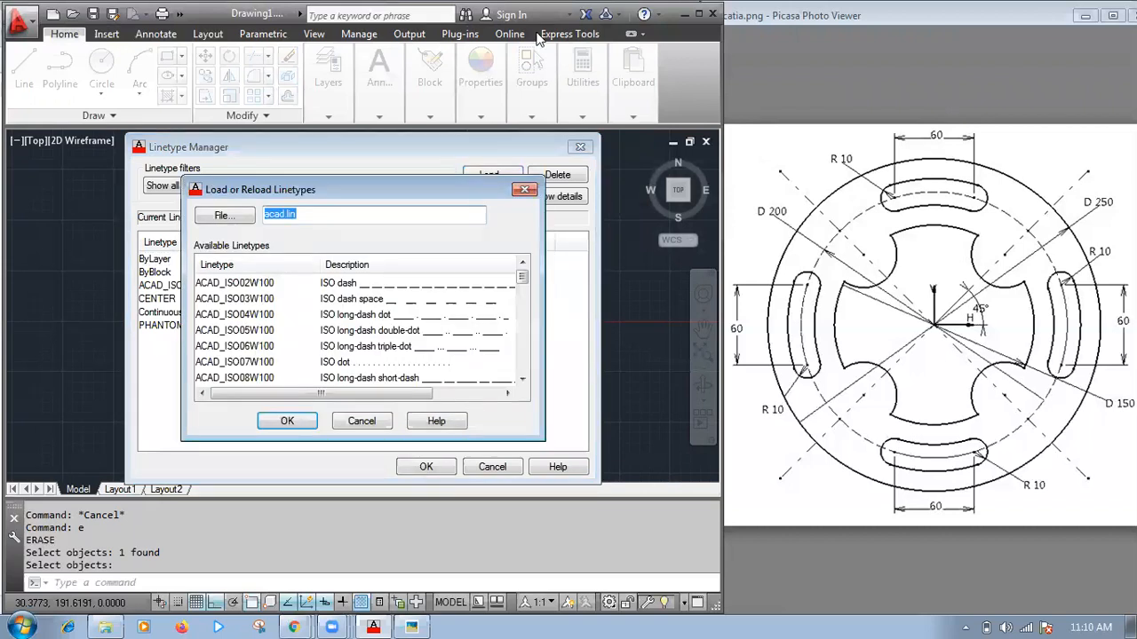
click(362, 421)
click(506, 467)
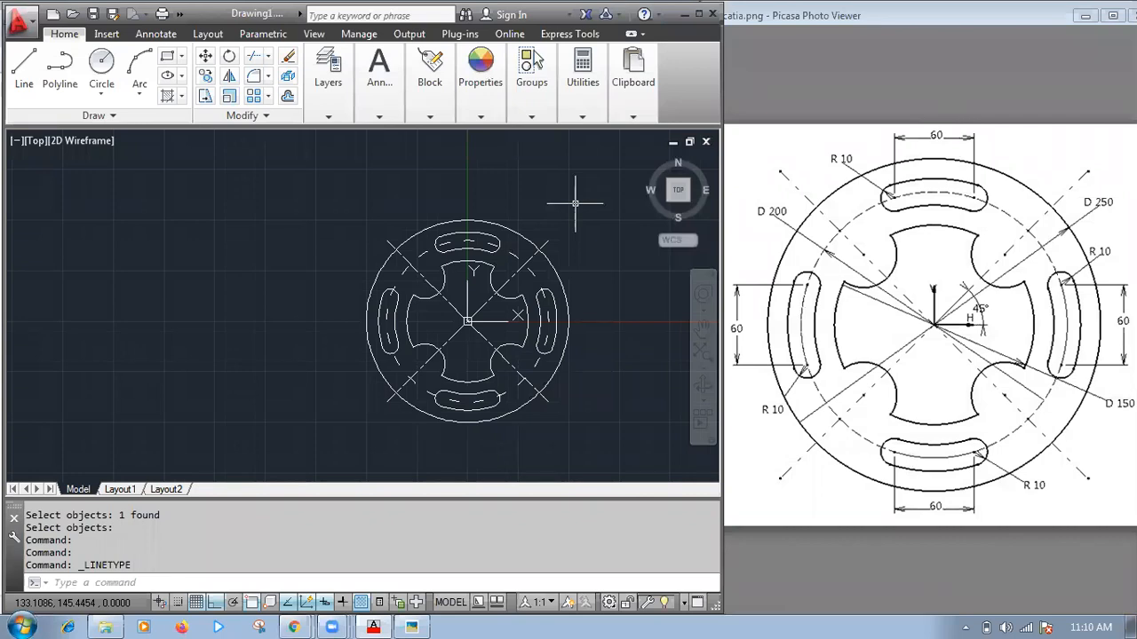
- Draw a vertical line about 220 units long in the empty area beside the plate
click(24, 67)
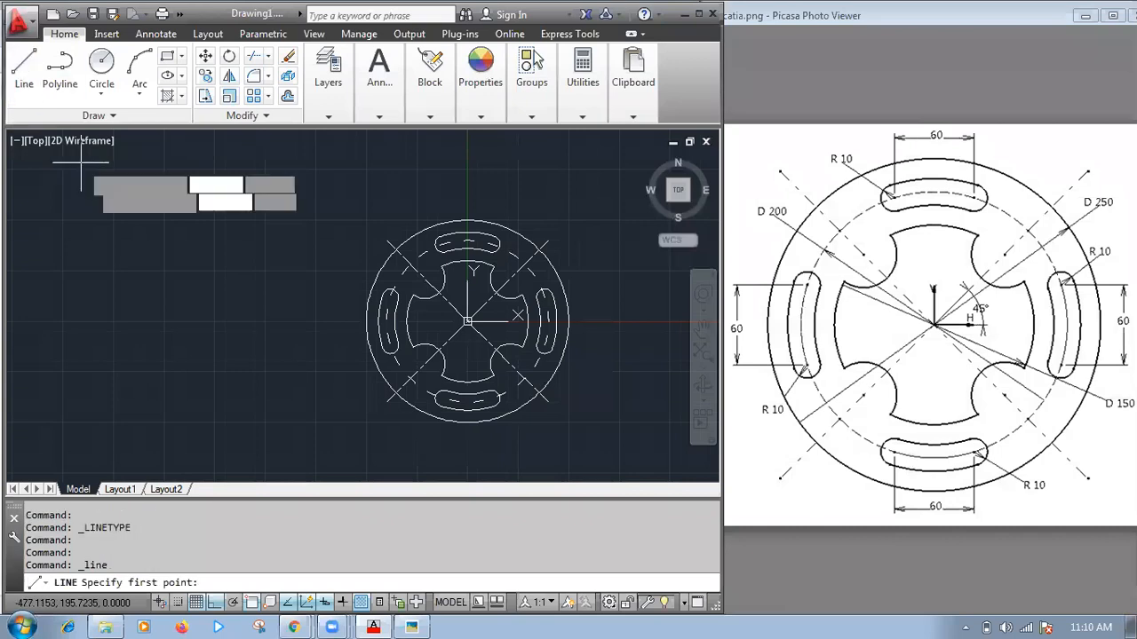
click(179, 202)
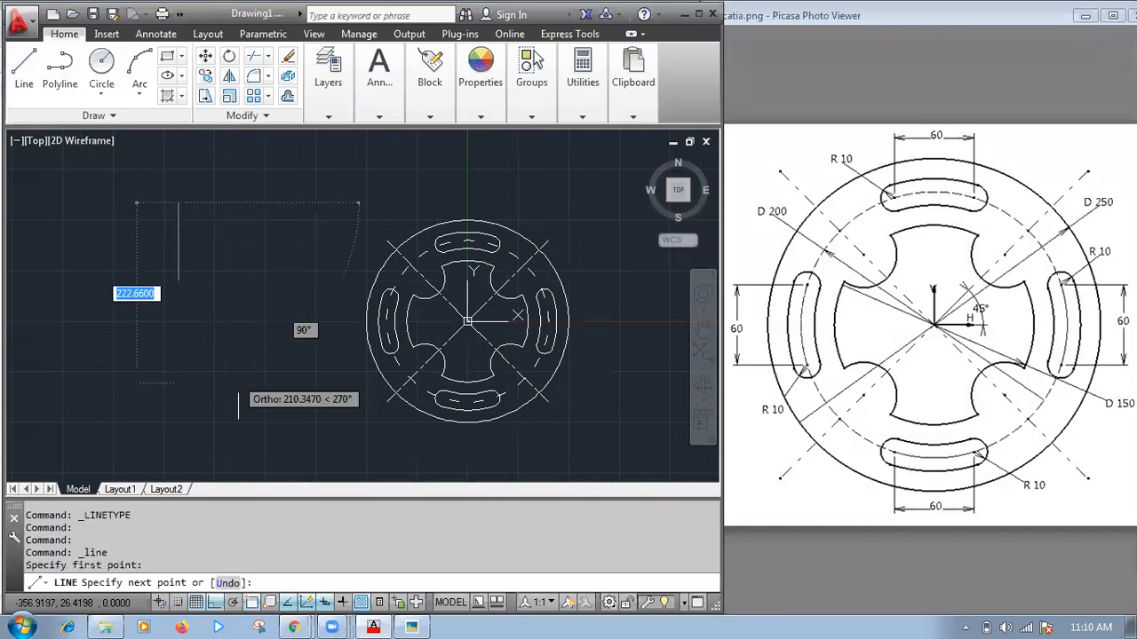
click(178, 379)
key(Return)
- Start another line near the vertical line with object snap turned off
text(l)
key(Return)
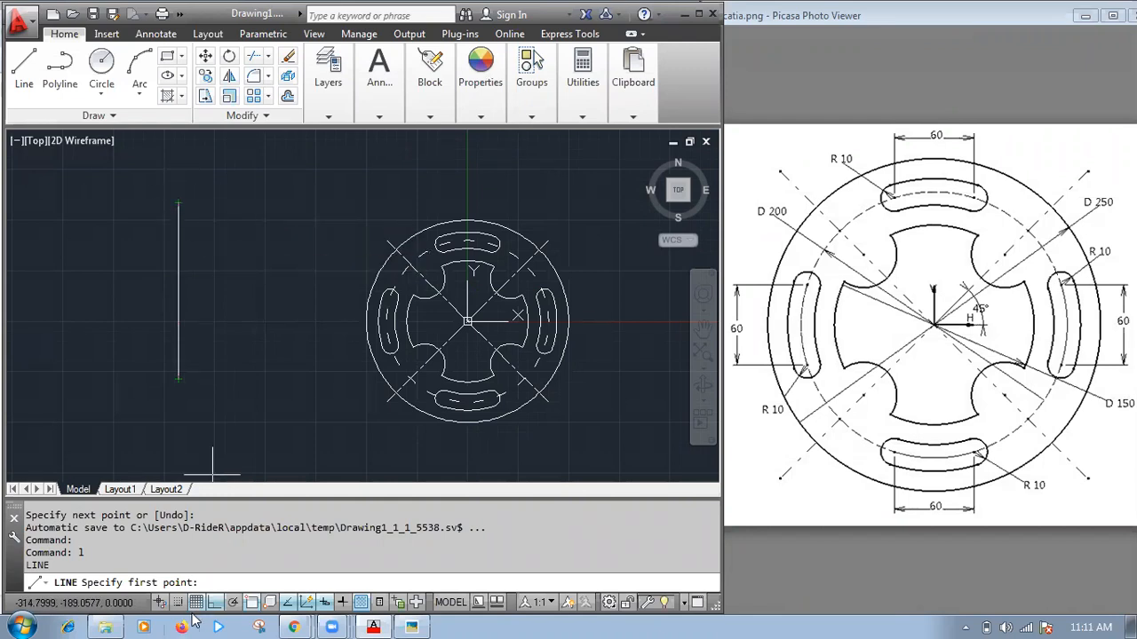
key(F3)
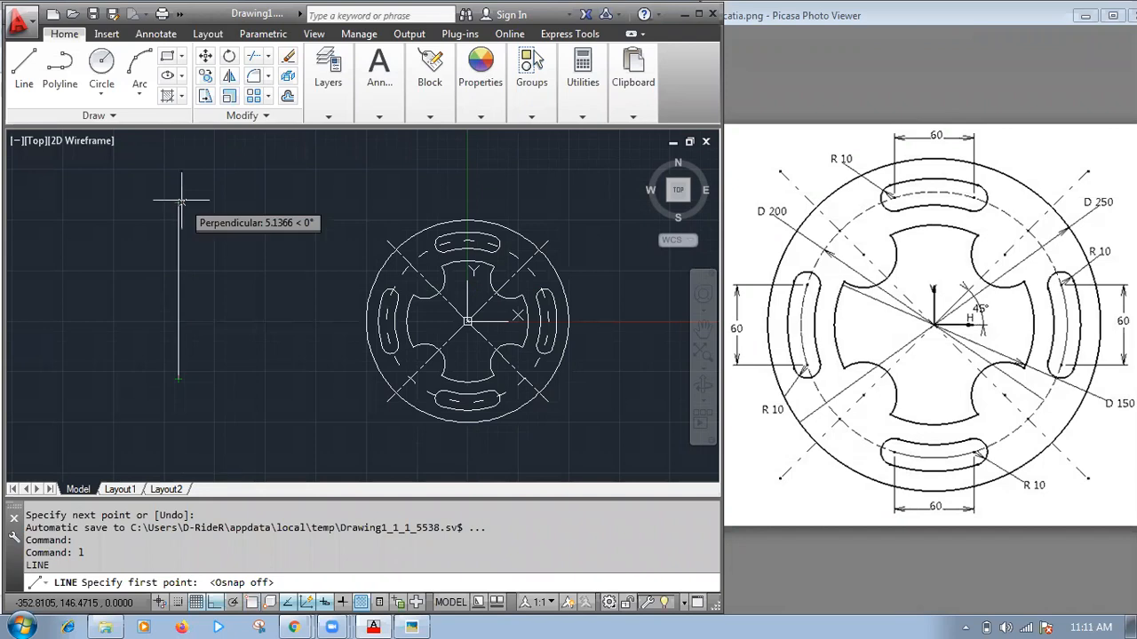